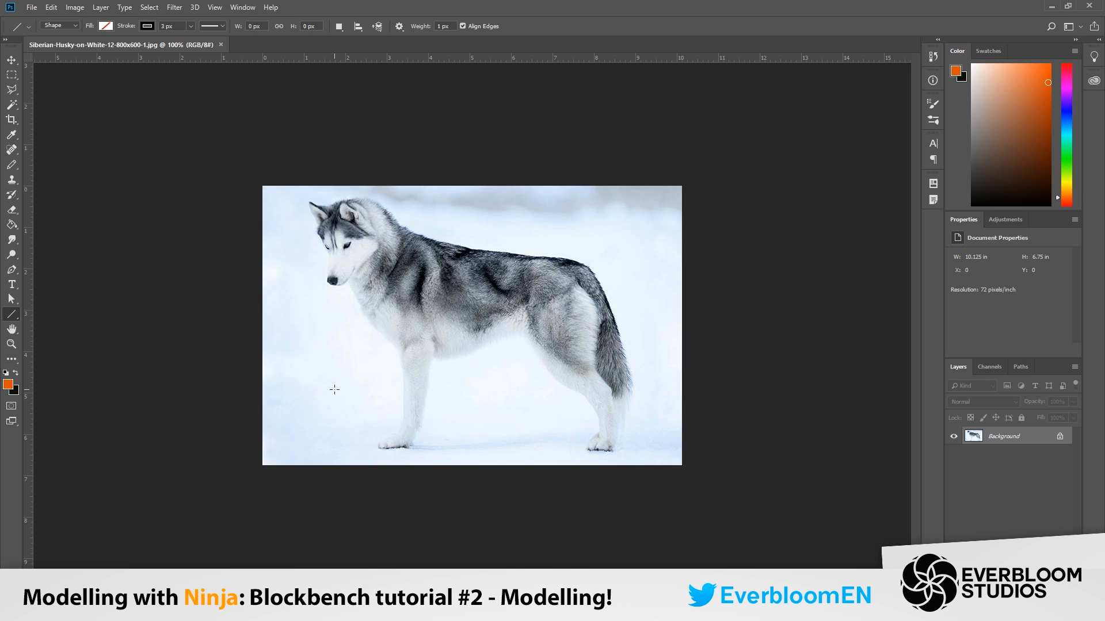
Unlock the husky photo's background layer and add a new empty layer above it.
left_click(1060, 436)
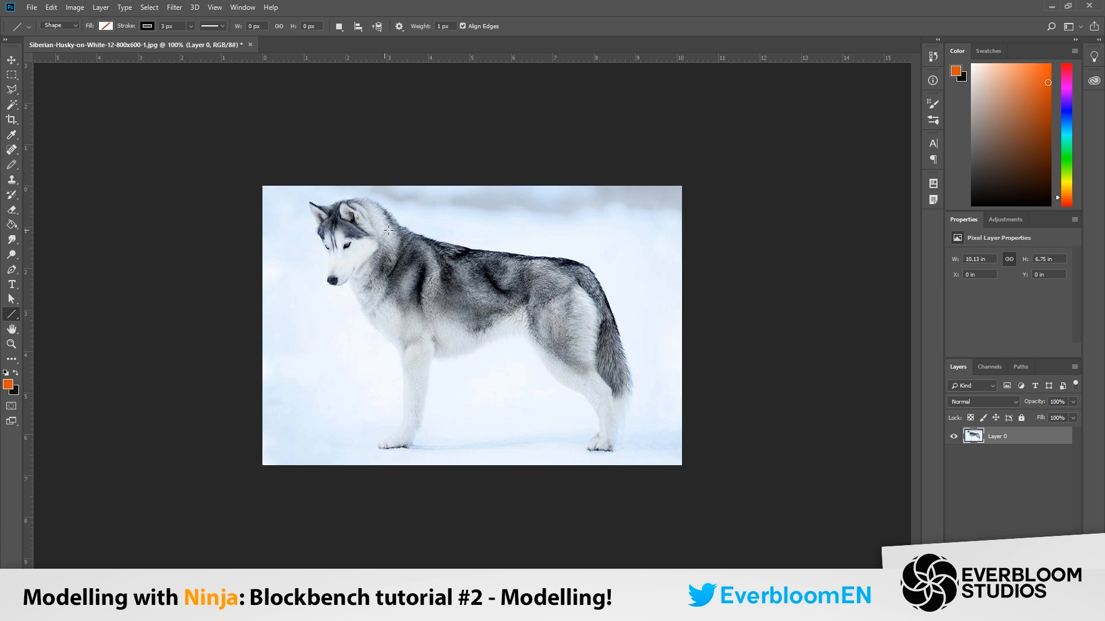
left_click(1074, 366)
left_click(975, 214)
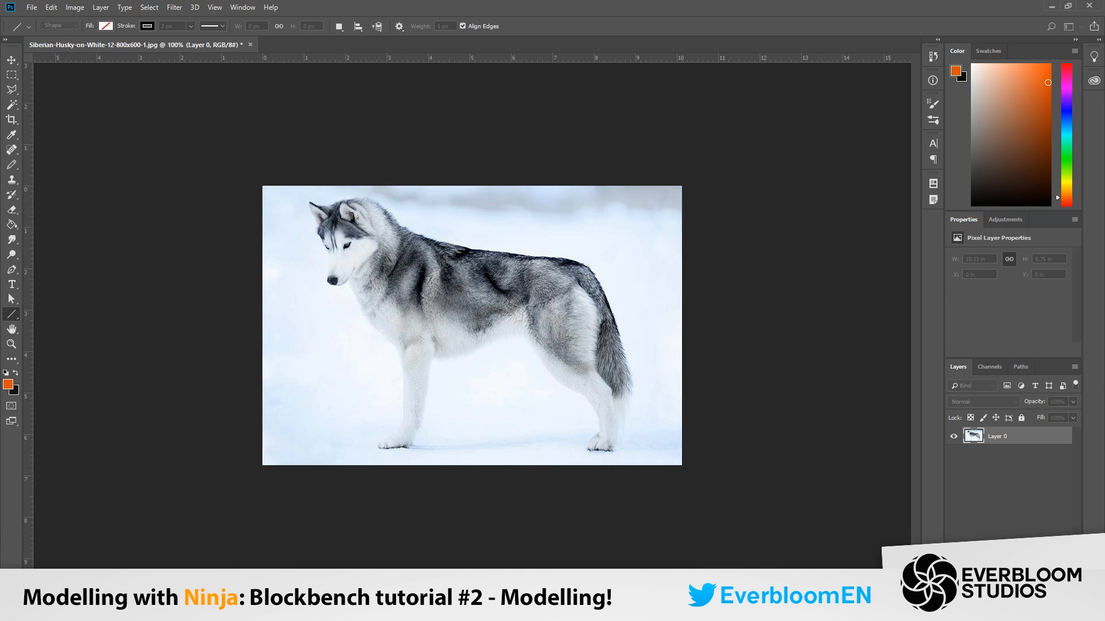
key("Return")
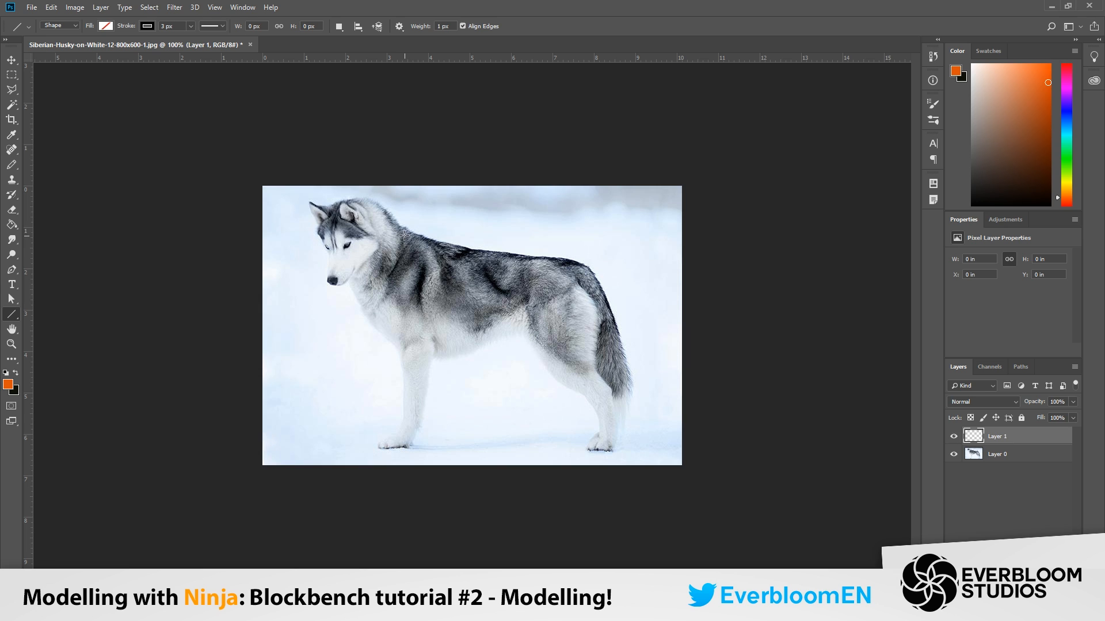
Outline the husky's chest and the middle of its back as two boxes with the Line tool.
mouse_move(405, 234)
left_mouse_down()
mouse_move(360, 300)
mouse_move(441, 329)
mouse_move(455, 349)
mouse_move(491, 255)
left_mouse_up()
left_click_drag(491, 254, 404, 232)
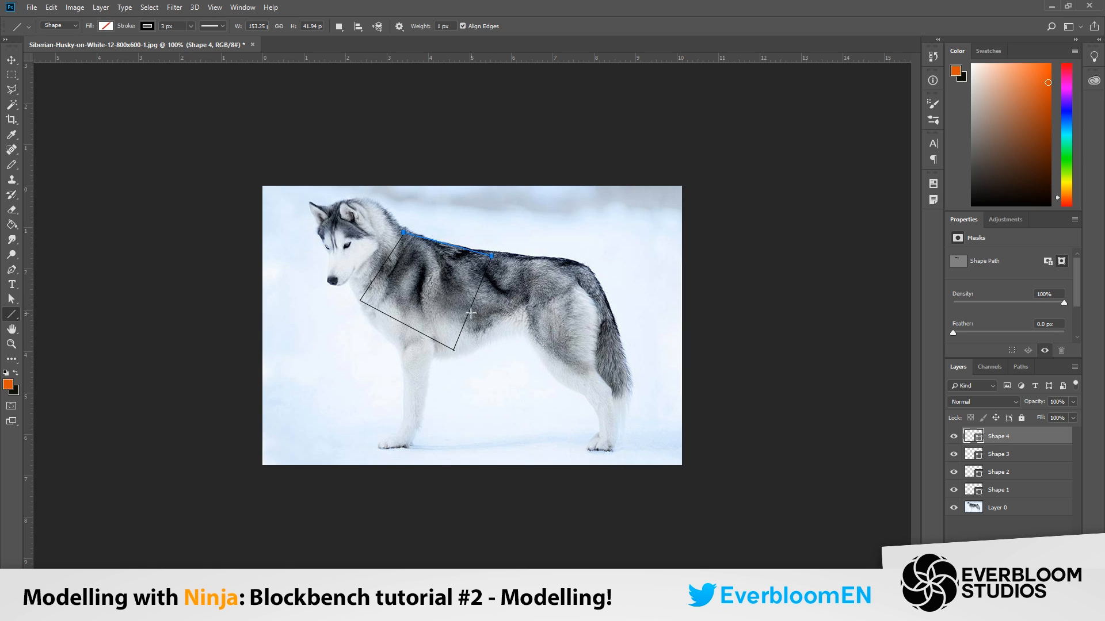
mouse_move(467, 313)
left_mouse_down()
mouse_move(527, 312)
mouse_move(526, 258)
left_mouse_up()
left_click_drag(526, 259, 493, 263)
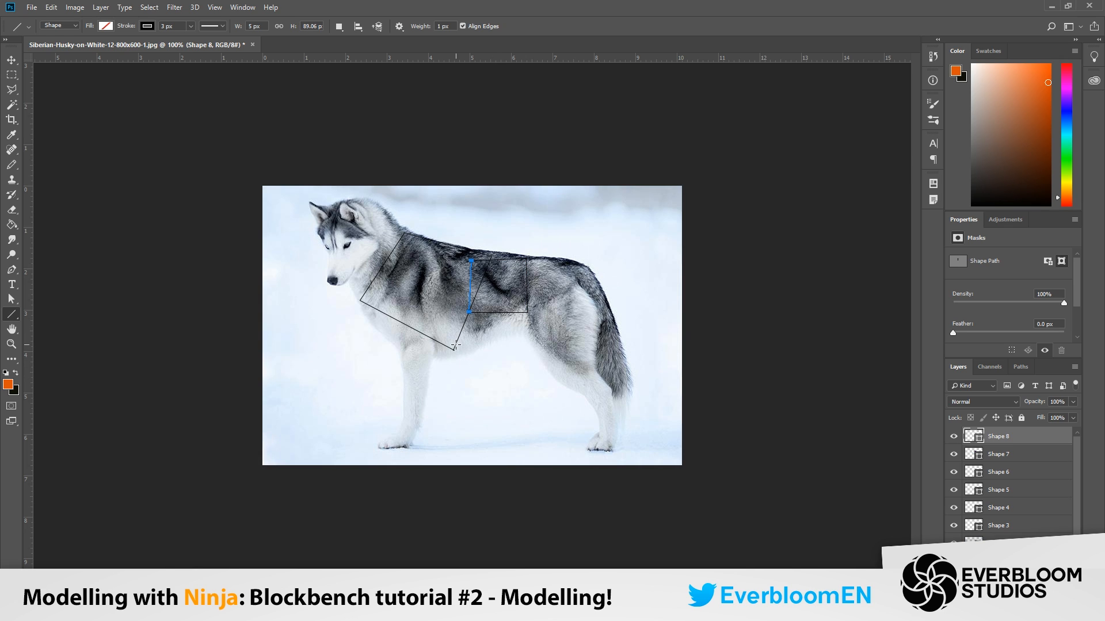
Outline a slanted box along the belly and a square box over the hindquarters.
mouse_move(455, 346)
left_mouse_down()
mouse_move(526, 307)
mouse_move(508, 288)
mouse_move(438, 315)
mouse_move(442, 325)
left_mouse_up()
left_click_drag(441, 325, 454, 348)
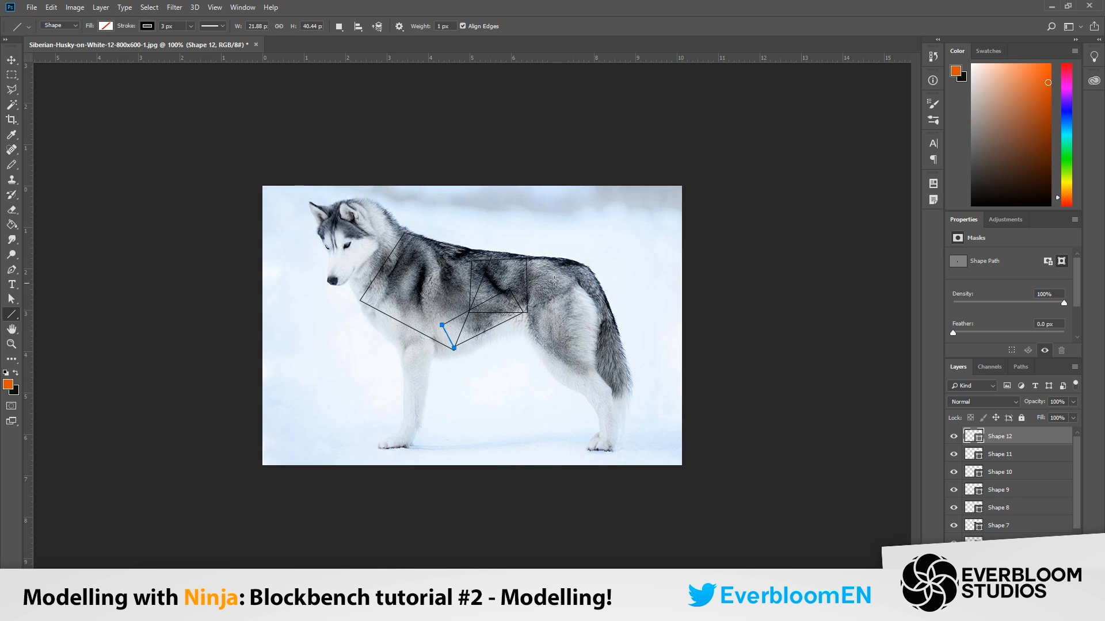
mouse_move(526, 256)
left_mouse_down()
mouse_move(586, 262)
mouse_move(590, 317)
left_mouse_up()
mouse_move(590, 317)
left_mouse_down()
mouse_move(526, 317)
mouse_move(525, 260)
left_mouse_up()
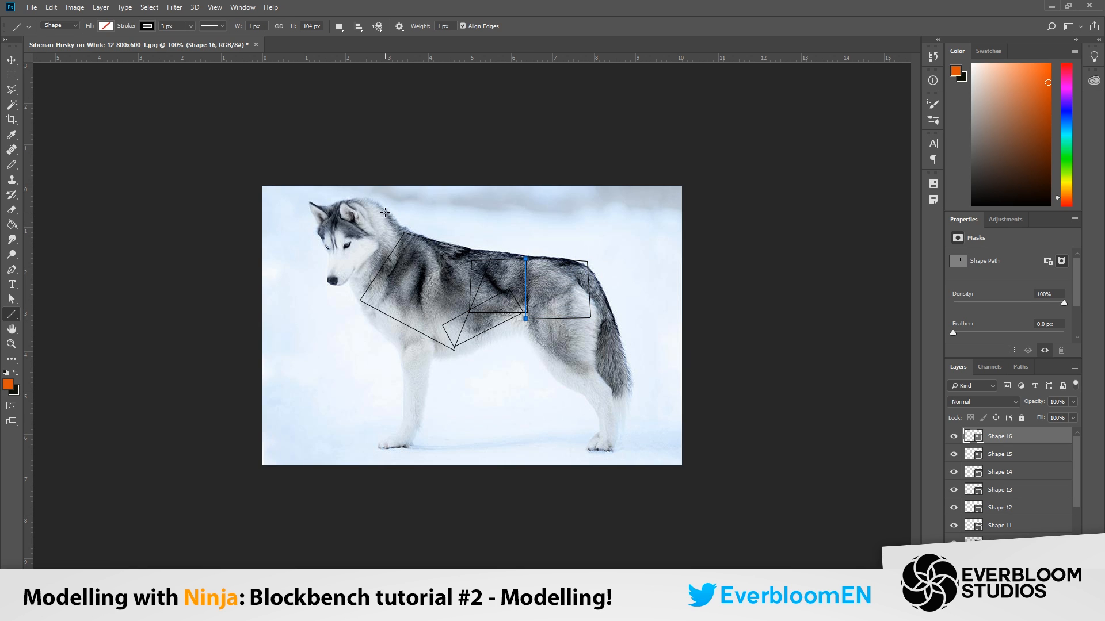
Outline the husky's neck as a slanted box and its head as an upright box.
mouse_move(384, 212)
left_mouse_down()
mouse_move(408, 240)
mouse_move(288, 262)
mouse_move(367, 297)
left_mouse_up()
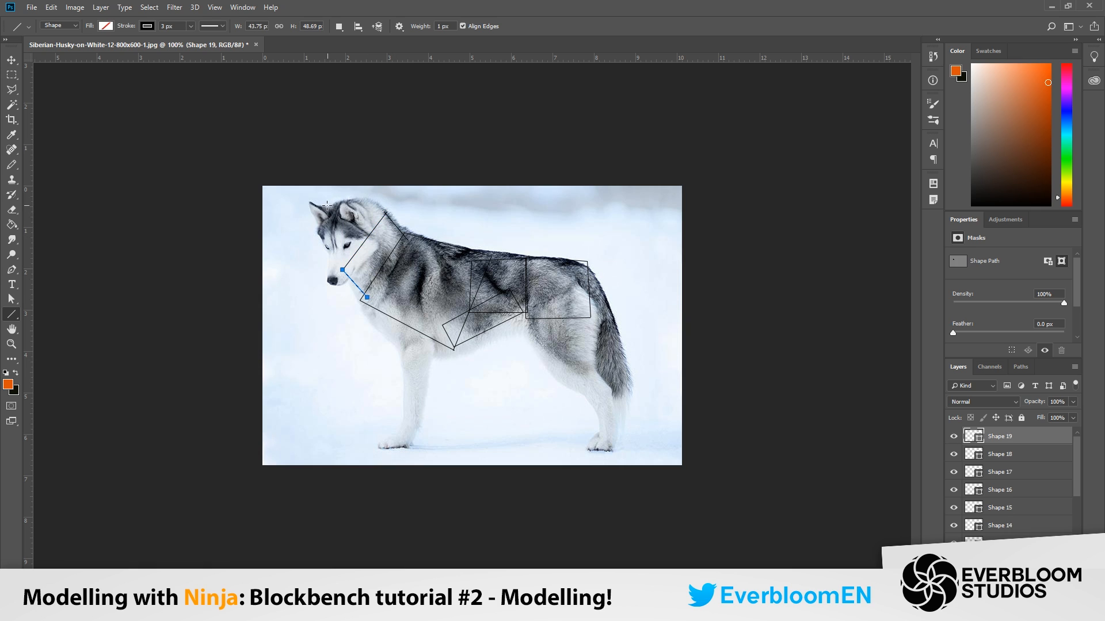
left_click_drag(324, 205, 386, 204)
left_click_drag(386, 206, 387, 275)
left_click_drag(387, 275, 331, 275)
Outline the snout as a tilted box and the ear as a small box on top of the head.
left_click_drag(326, 275, 299, 269)
left_click_drag(300, 269, 324, 292)
left_click_drag(324, 293, 369, 193)
left_click_drag(369, 193, 364, 222)
left_click_drag(364, 221, 342, 216)
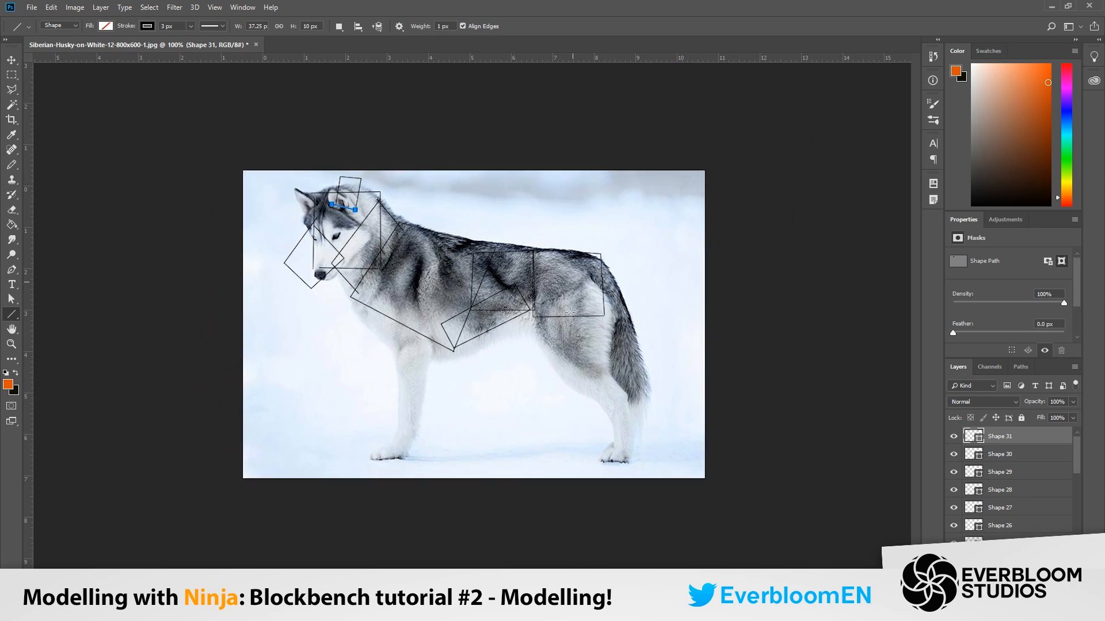
Outline the thigh and the upper part of the hind leg as two boxes.
mouse_move(545, 290)
left_mouse_down()
mouse_move(530, 343)
mouse_move(592, 369)
mouse_move(592, 360)
left_mouse_up()
left_click_drag(593, 360, 602, 306)
left_click_drag(602, 306, 546, 292)
left_click_drag(535, 344, 556, 329)
left_click_drag(557, 328, 535, 343)
Outline the lower hind leg as a narrow upright box and the hind paw as a small flat box.
left_click_drag(595, 401, 598, 447)
left_click_drag(598, 447, 619, 448)
mouse_move(611, 389)
left_mouse_down()
mouse_move(615, 446)
mouse_move(581, 444)
left_mouse_up()
left_click_drag(581, 444, 583, 454)
left_click_drag(583, 454, 615, 450)
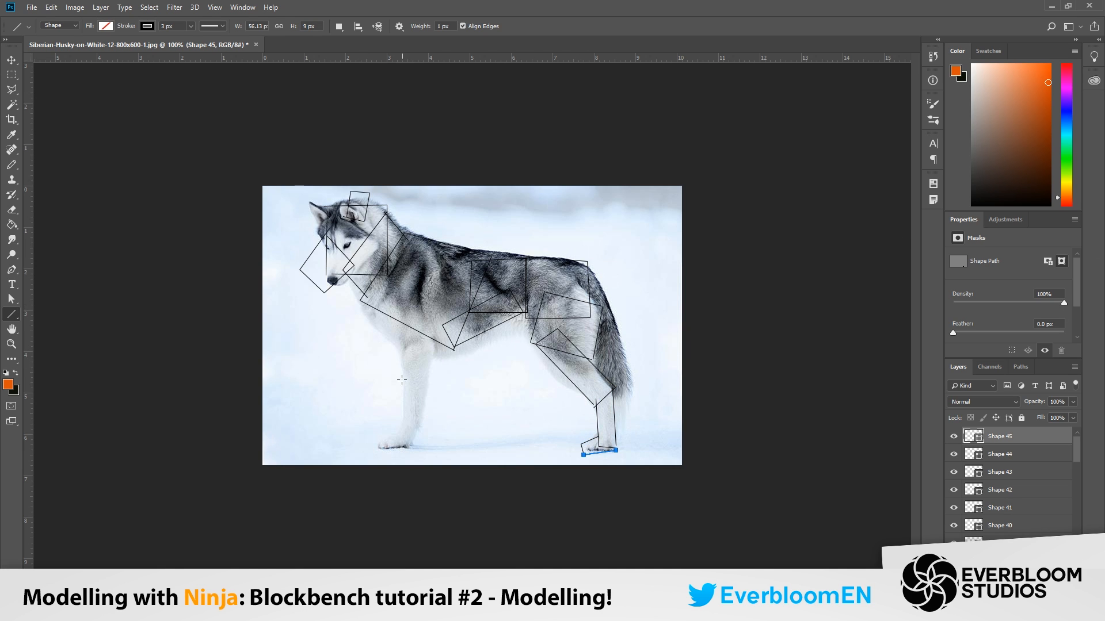
Outline the shoulder, lower section and paw of the front leg with line-drawn boxes.
left_click_drag(399, 441, 419, 441)
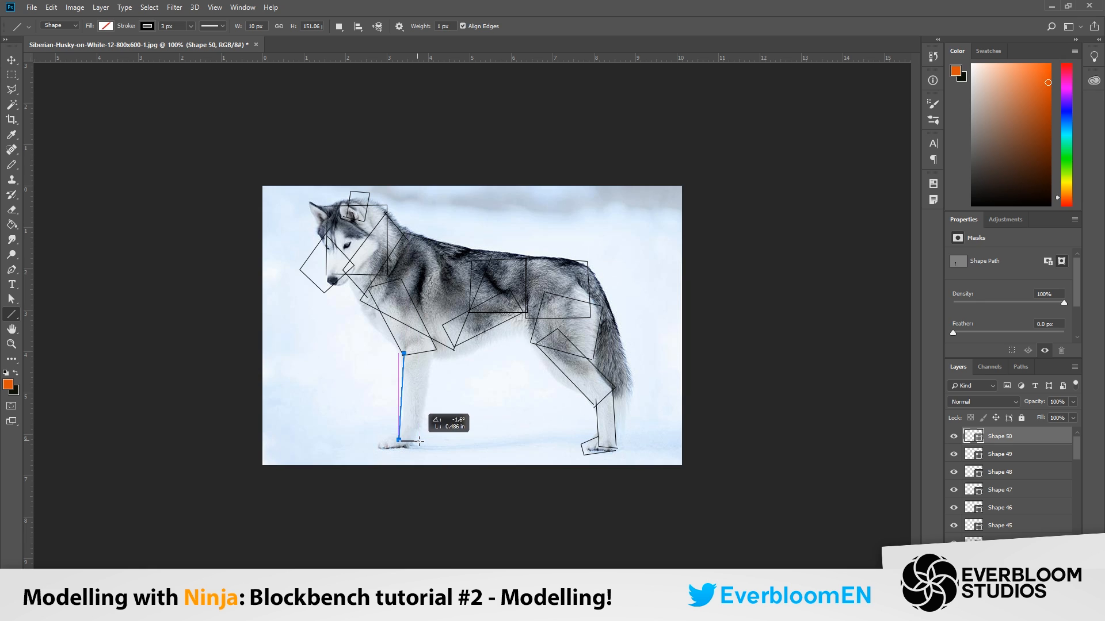
left_click_drag(418, 442, 432, 351)
left_click_drag(434, 349, 401, 350)
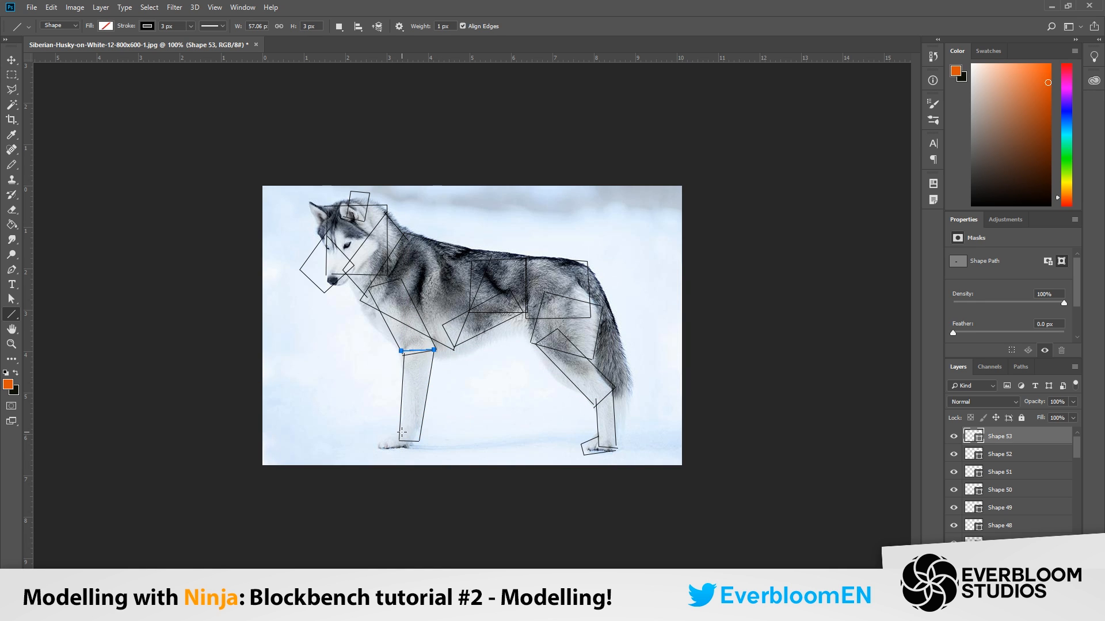
left_click_drag(401, 432, 377, 443)
mouse_move(377, 442)
left_mouse_down()
mouse_move(378, 453)
mouse_move(415, 448)
mouse_move(403, 430)
left_mouse_up()
Outline the tail as a chain of slanted boxes running down from the rump to a small tip box.
scroll(976, 514, "down", 4)
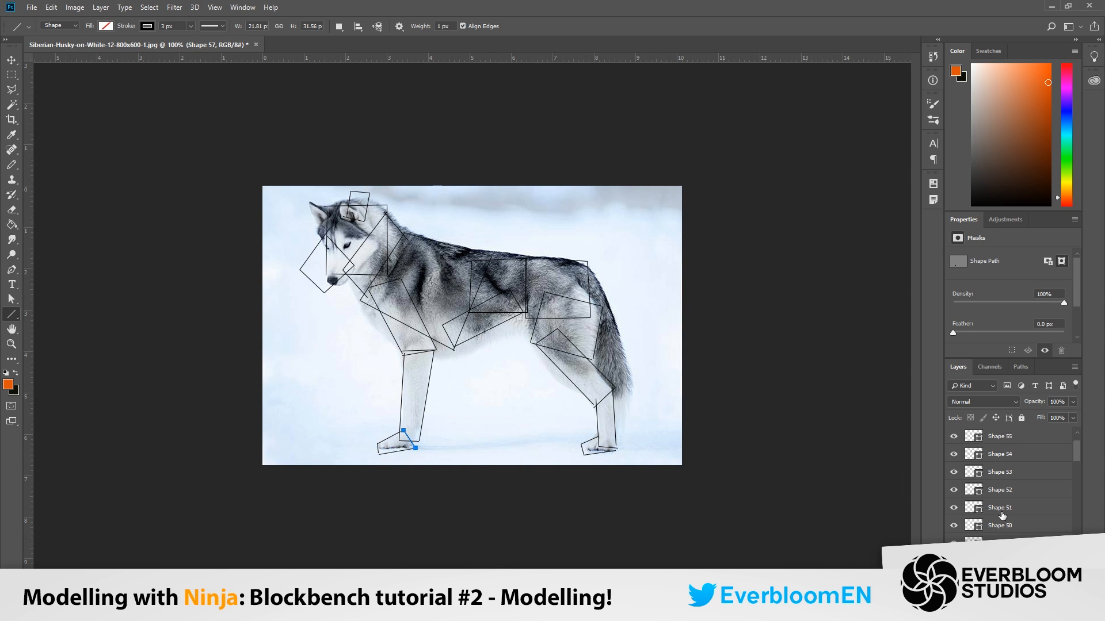
mouse_move(587, 267)
left_mouse_down()
mouse_move(614, 315)
mouse_move(599, 325)
mouse_move(577, 279)
left_mouse_up()
left_click_drag(577, 281, 586, 269)
mouse_move(596, 329)
left_mouse_down()
mouse_move(616, 312)
mouse_move(599, 343)
mouse_move(620, 374)
mouse_move(644, 352)
left_mouse_up()
left_click_drag(644, 353, 615, 313)
left_click_drag(622, 373, 652, 369)
left_click_drag(653, 369, 652, 369)
left_click_drag(652, 370, 637, 350)
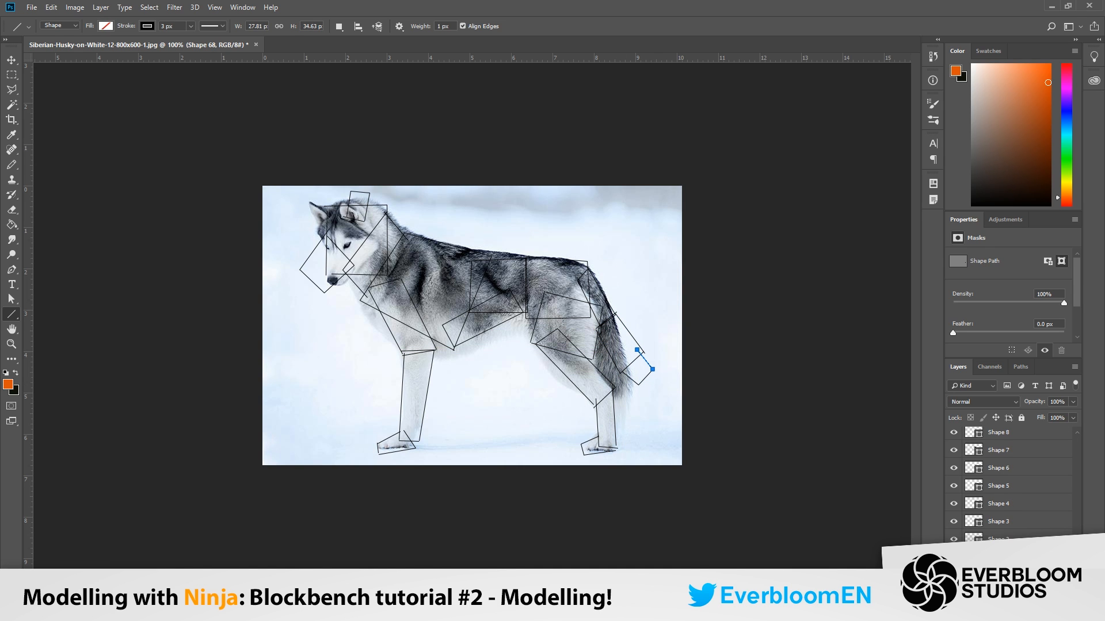
Hide the husky photo layer and fill a new layer beneath the line shapes with white.
left_click(953, 575)
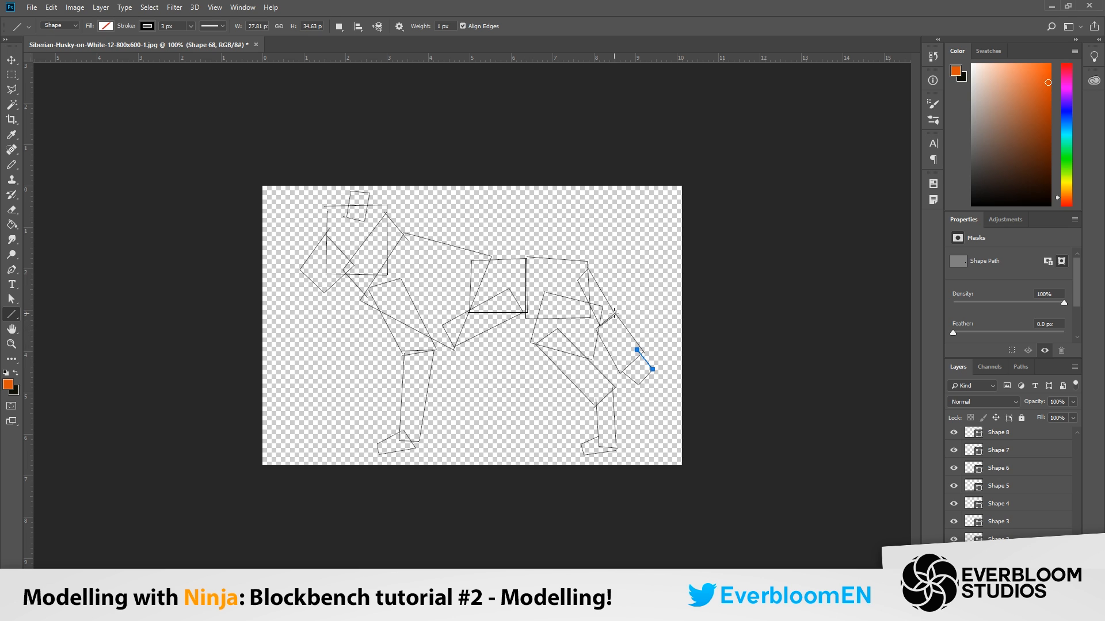
scroll(613, 313, "up", 2, "alt")
scroll(614, 313, "down", 1, "alt")
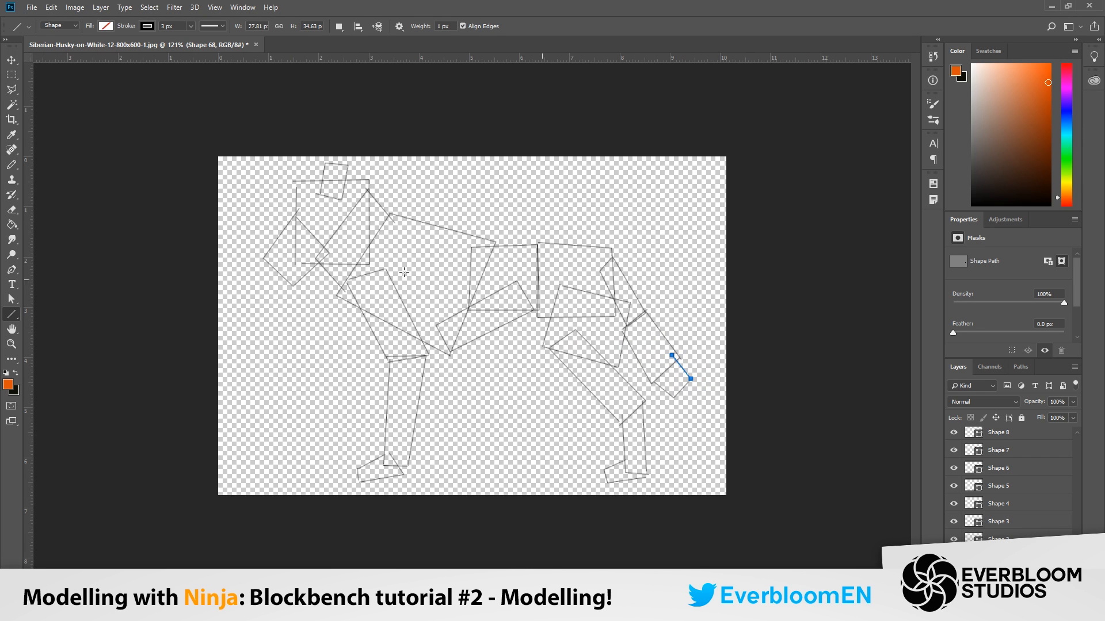
left_click(1005, 575)
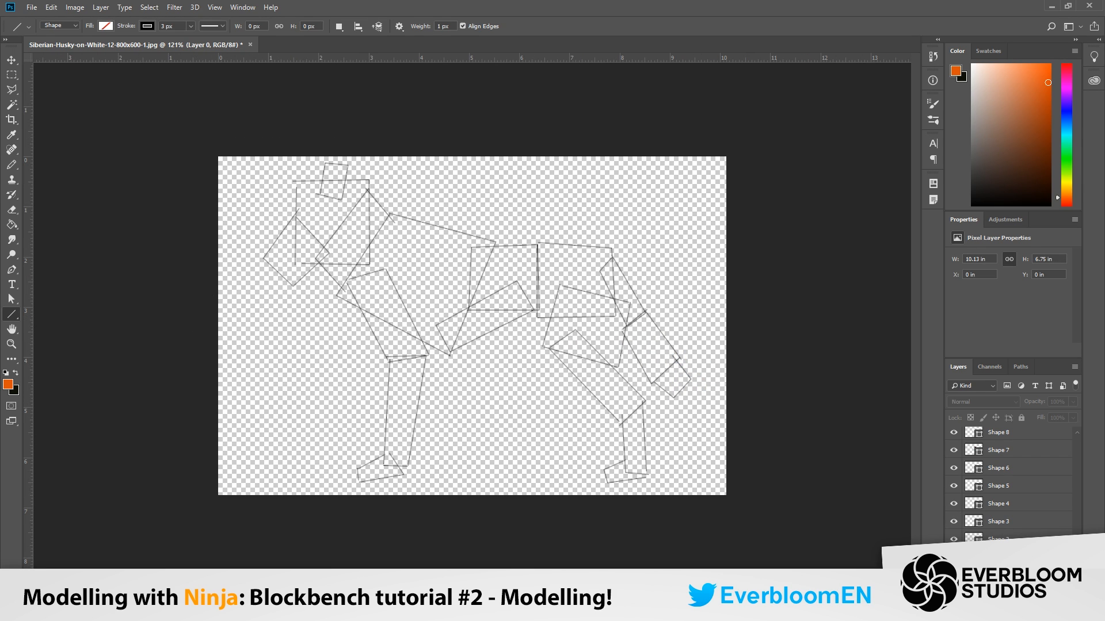
left_click(1054, 592)
mouse_move(1002, 159)
left_mouse_down()
mouse_move(1011, 147)
mouse_move(983, 76)
mouse_move(933, 35)
left_mouse_up()
left_click(285, 340)
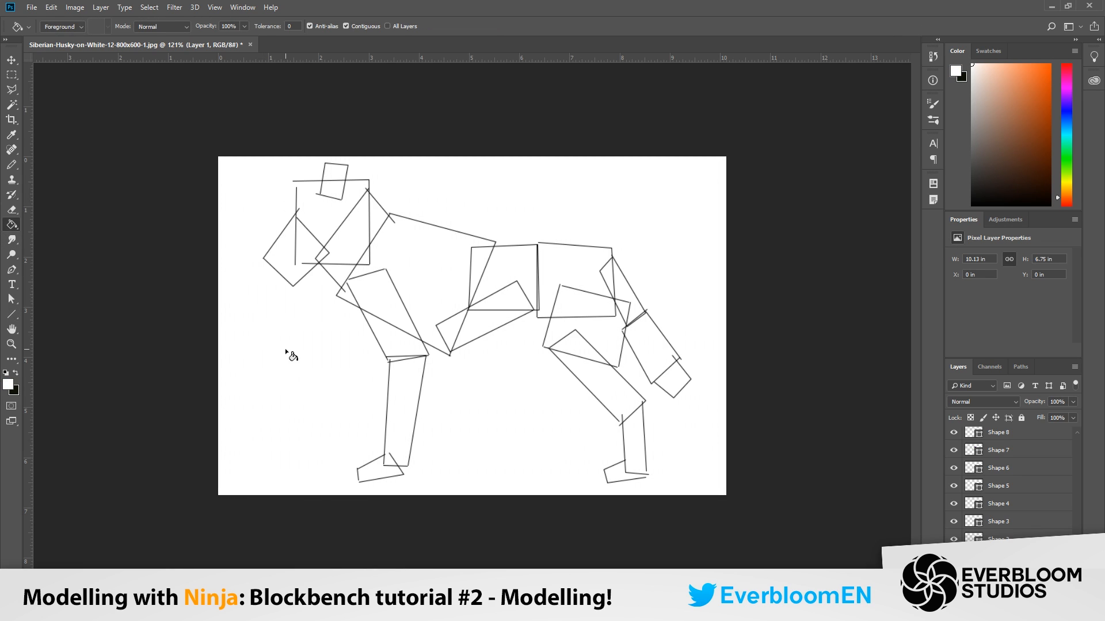
Quit Photoshop without saving the changes to the husky document.
left_click(12, 75)
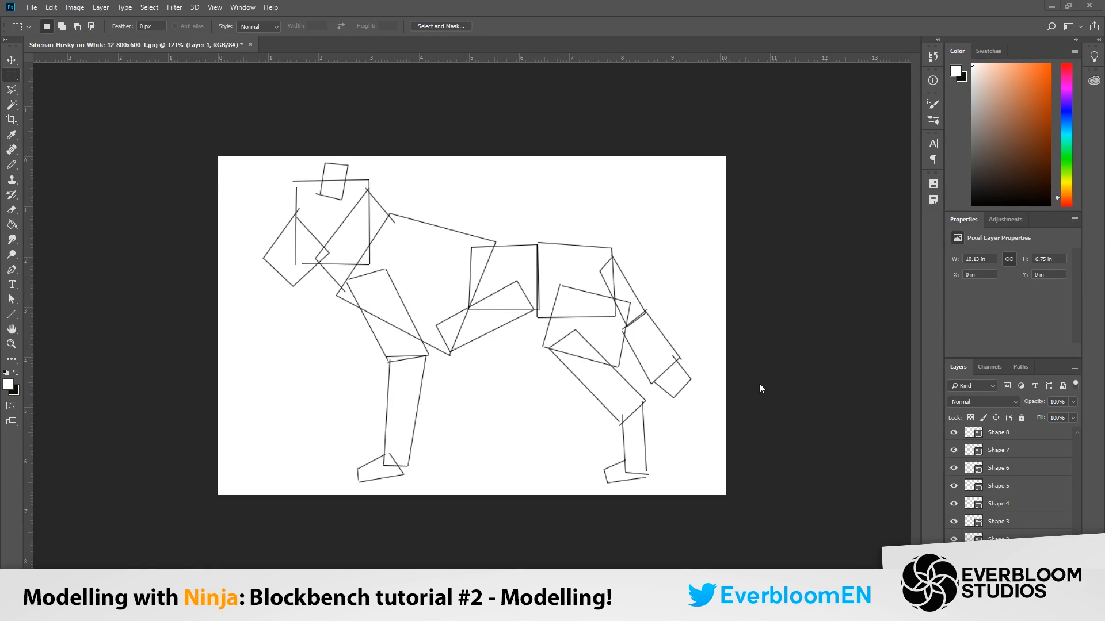
left_click(1089, 5)
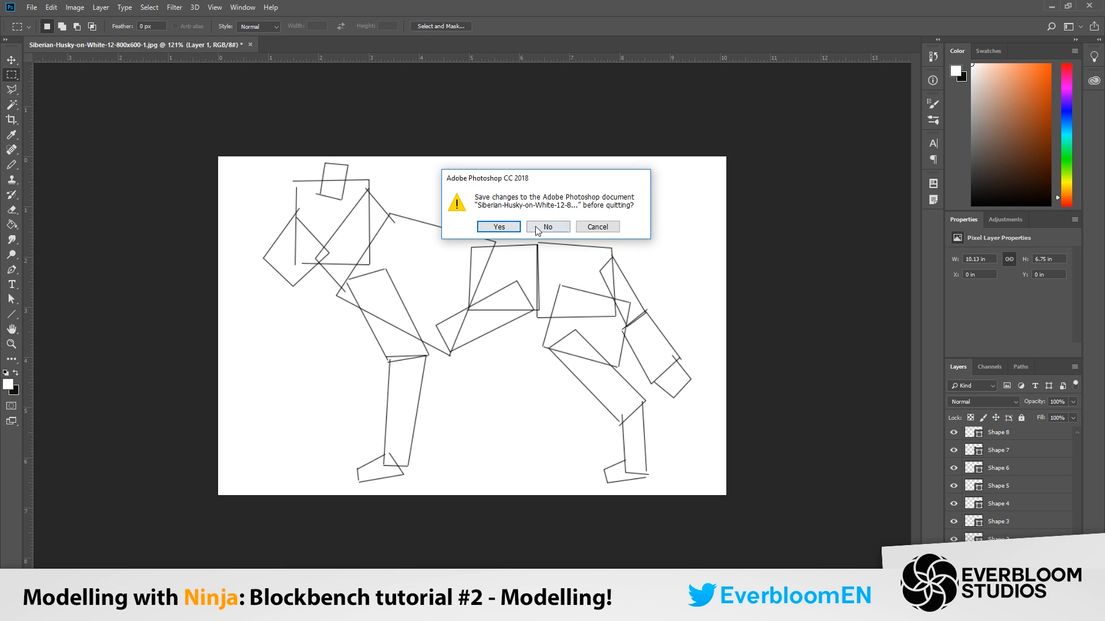
left_click(547, 227)
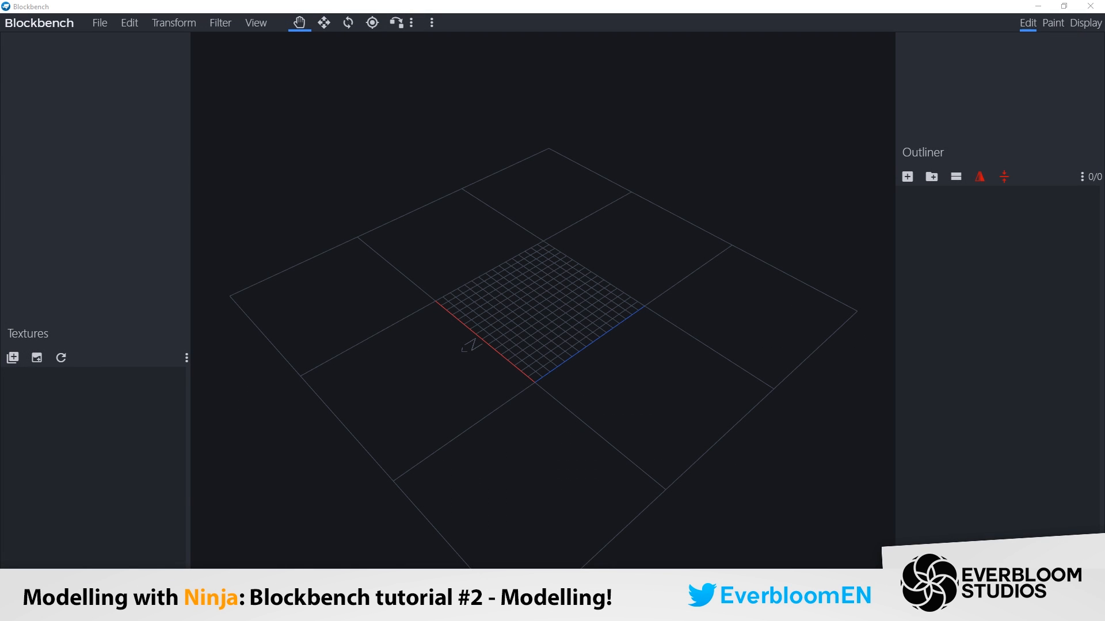
Switch to Blockbench and create a new entity model project with the name geometry.husky.
left_click_drag(656, 318, 644, 307)
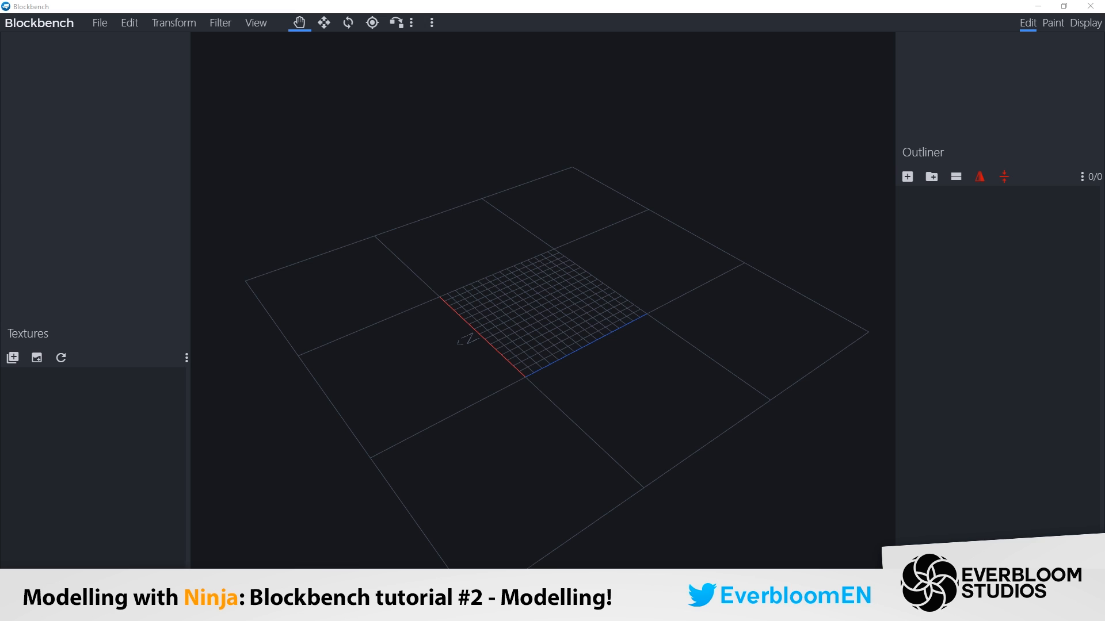
left_click(422, 317)
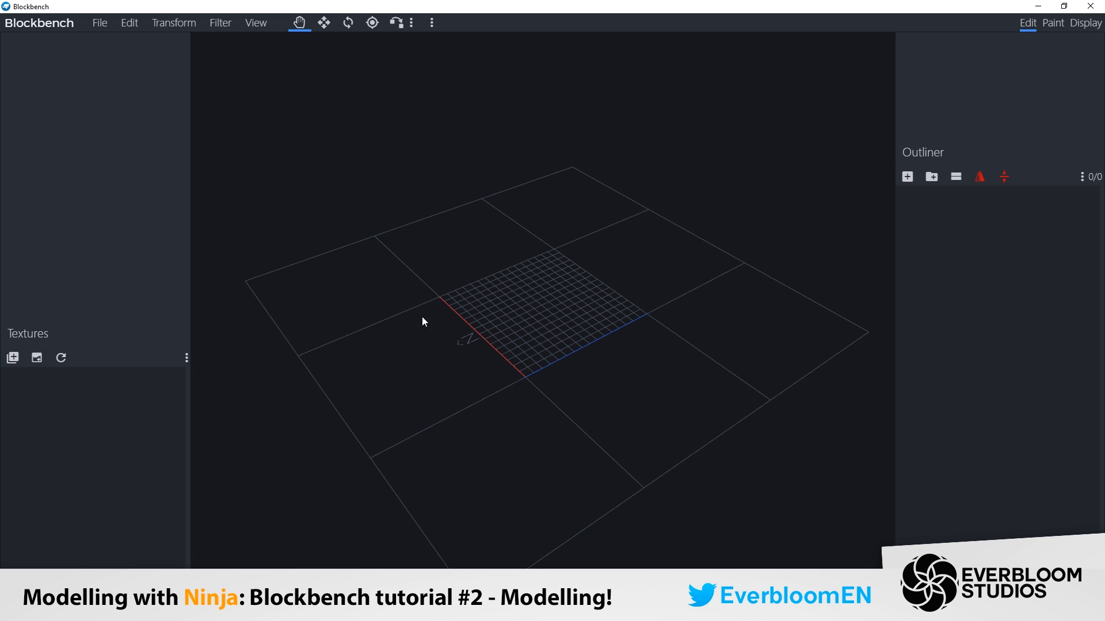
left_click(103, 25)
mouse_move(150, 60)
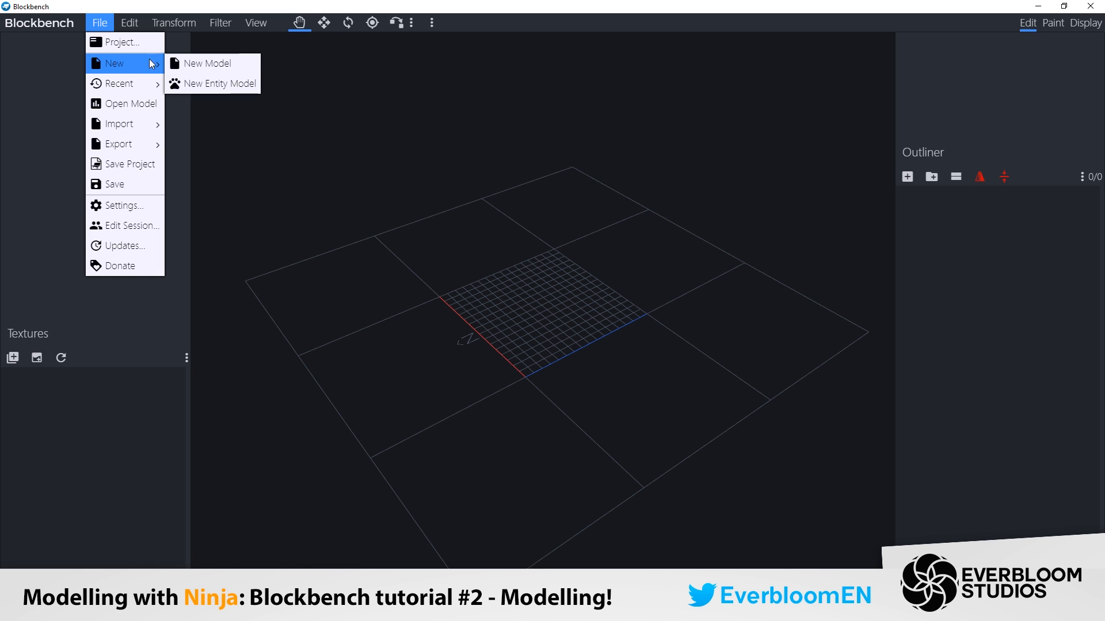
left_click(223, 83)
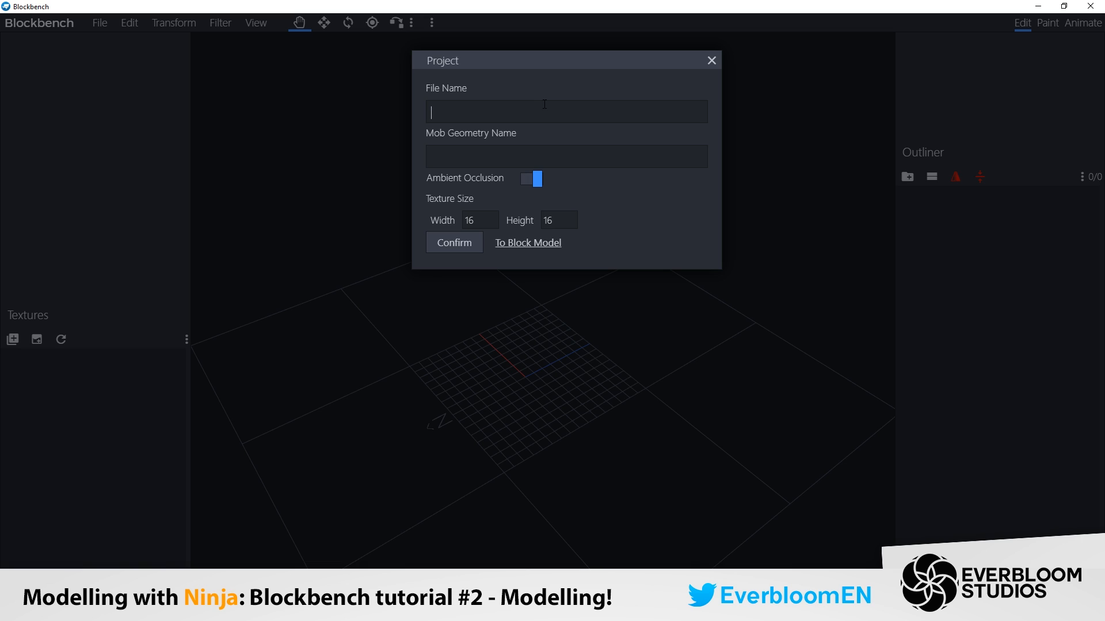
type("geometry.husky")
left_click_drag(522, 120, 438, 116)
left_click(482, 114)
left_click(461, 244)
Add a bone group to the model and name it main.
left_click_drag(520, 440, 525, 375)
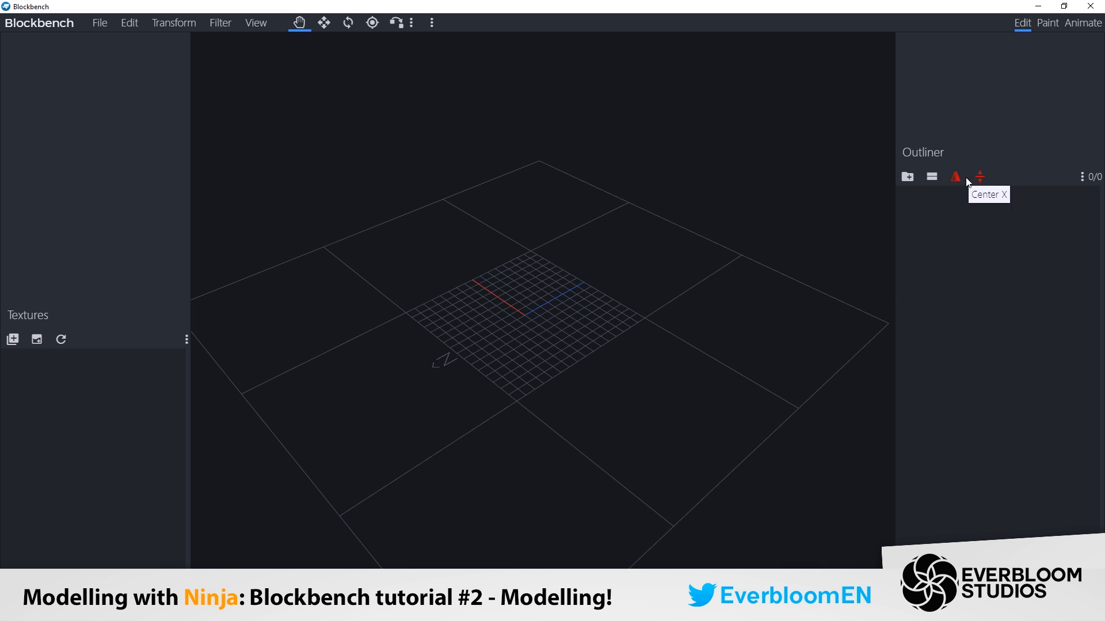
left_click(907, 176)
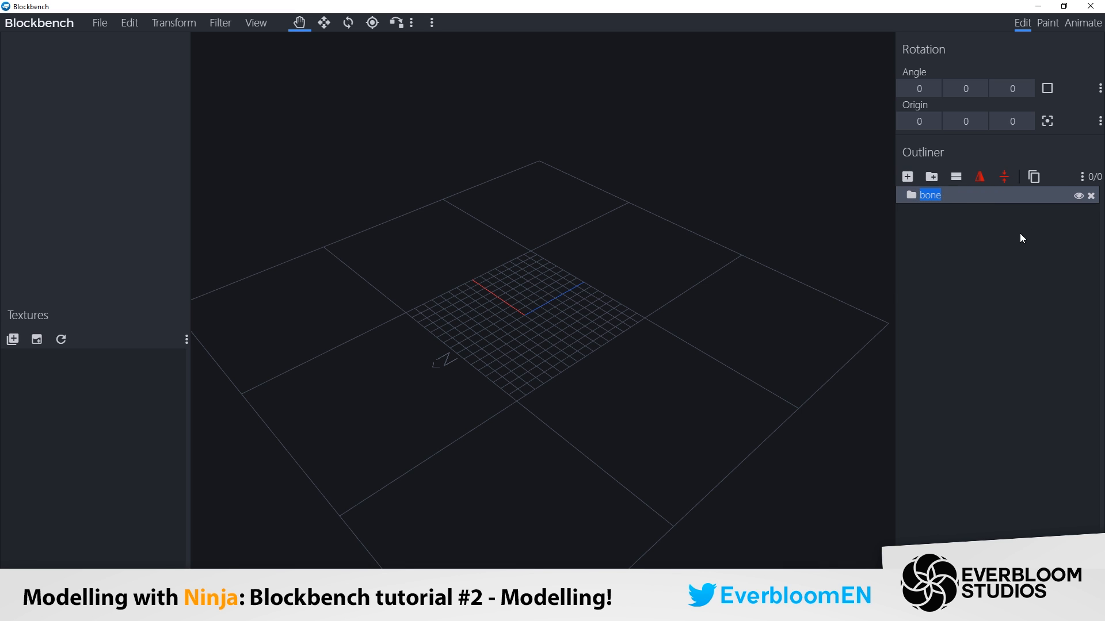
type("main")
left_click(971, 212)
left_click(944, 196)
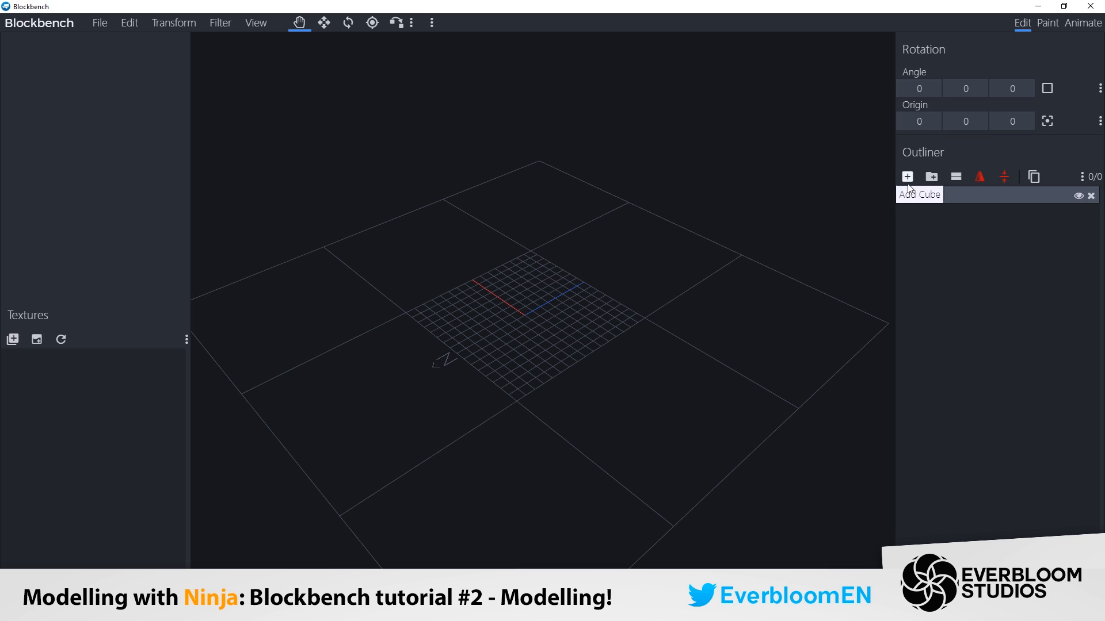
Add a cube inside the main bone.
left_click(907, 177)
left_click(964, 264)
left_click(969, 212)
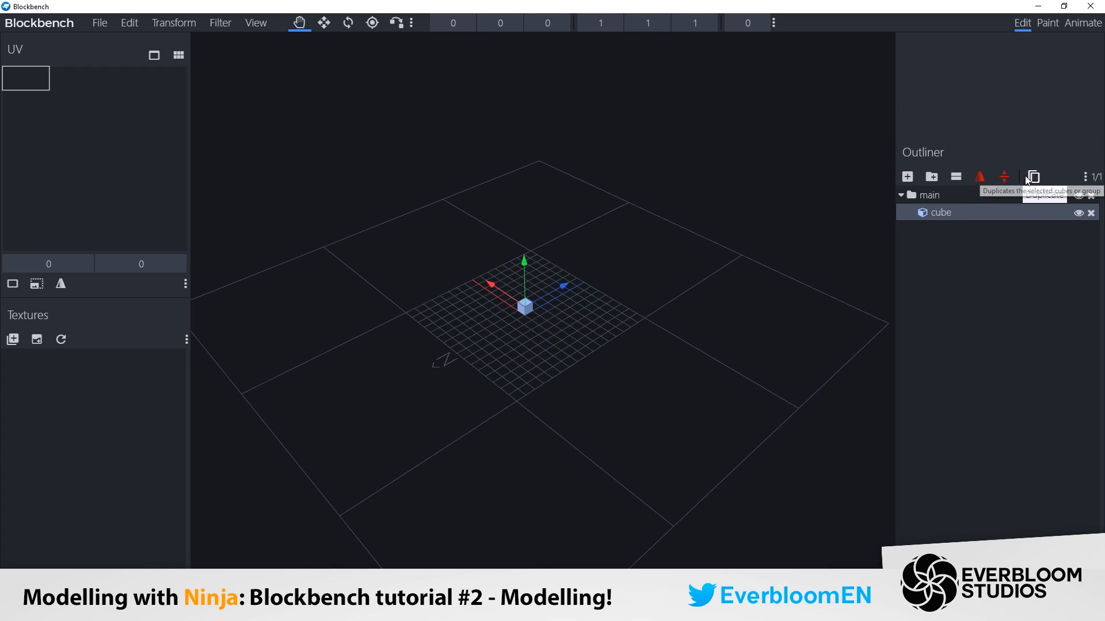
Move the cube along the X axis to X position -6.
left_click_drag(567, 259, 572, 330)
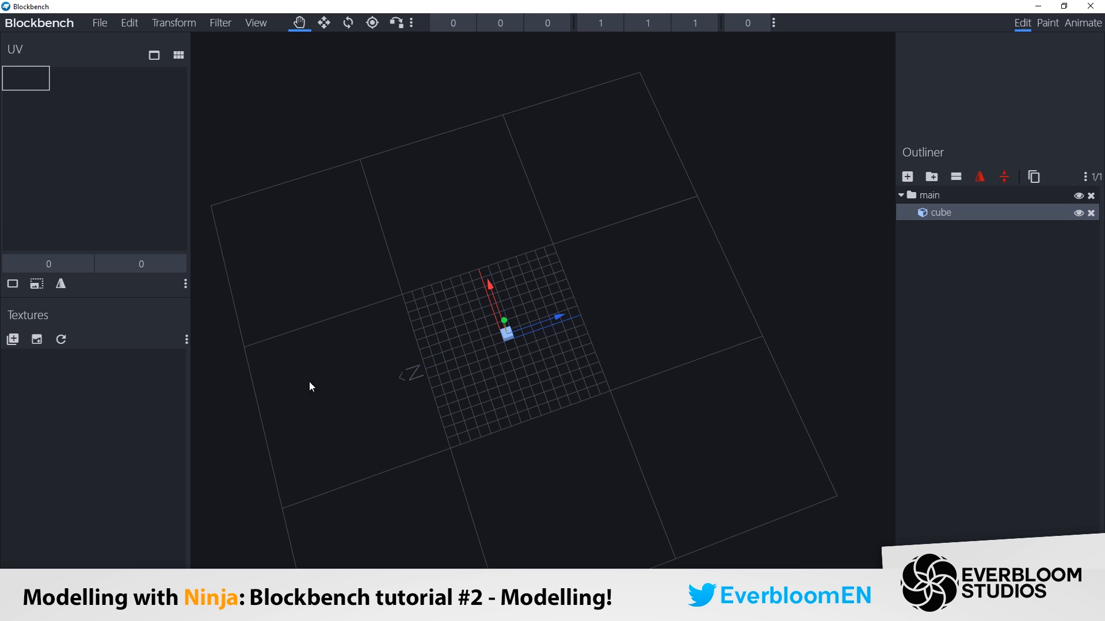
left_click_drag(378, 381, 629, 381)
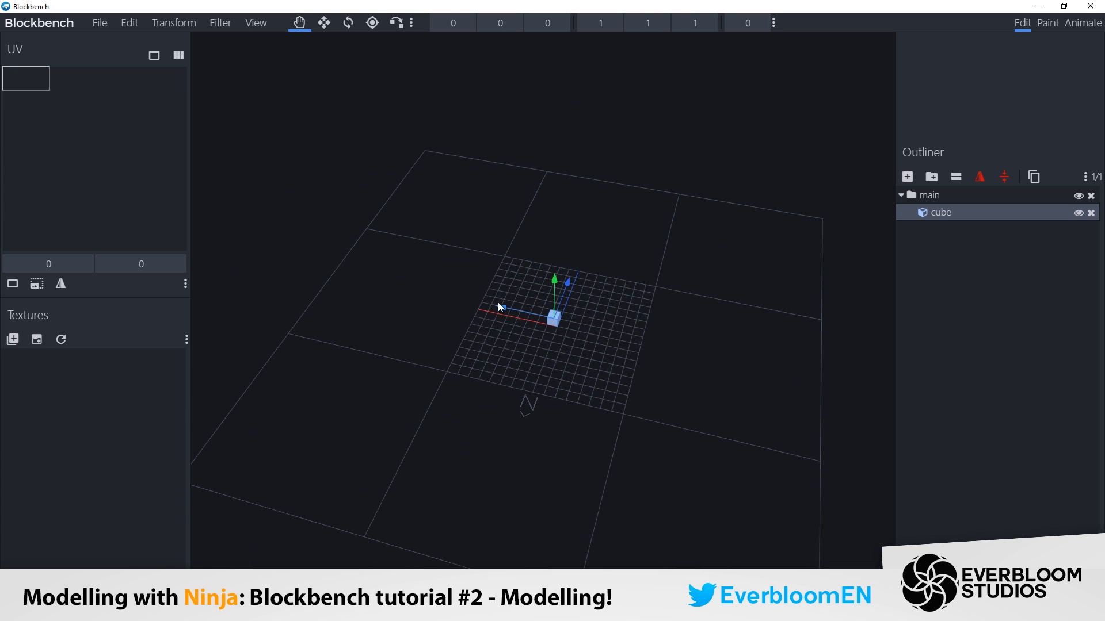
left_click_drag(498, 305, 566, 314)
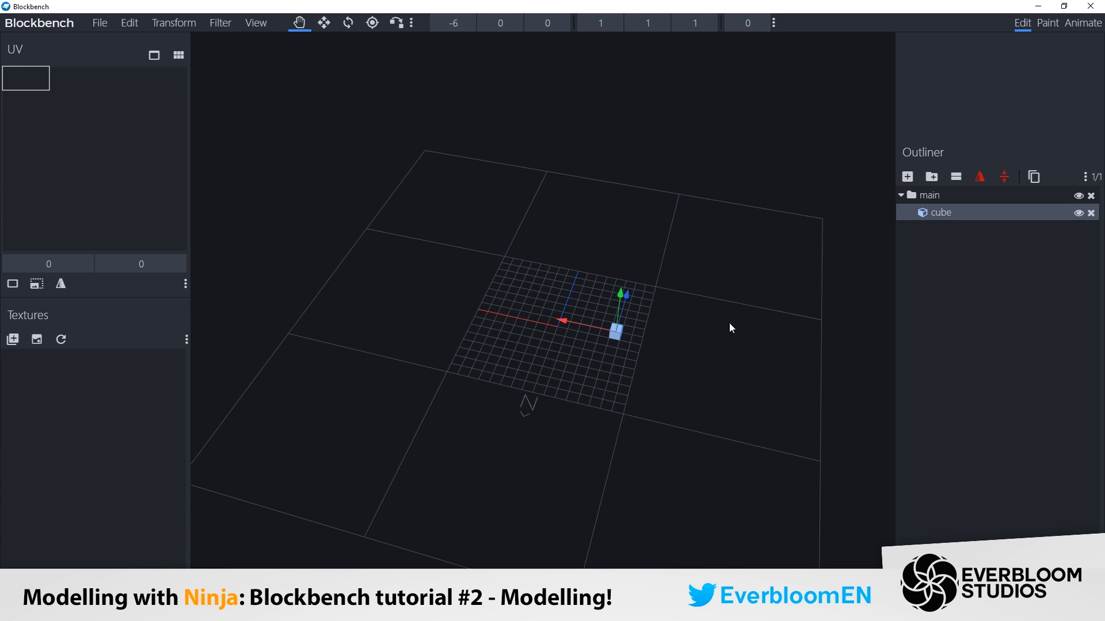
Duplicate the cube and mirror the copy across the X axis to X position 5.
left_click(1033, 177)
left_click(982, 179)
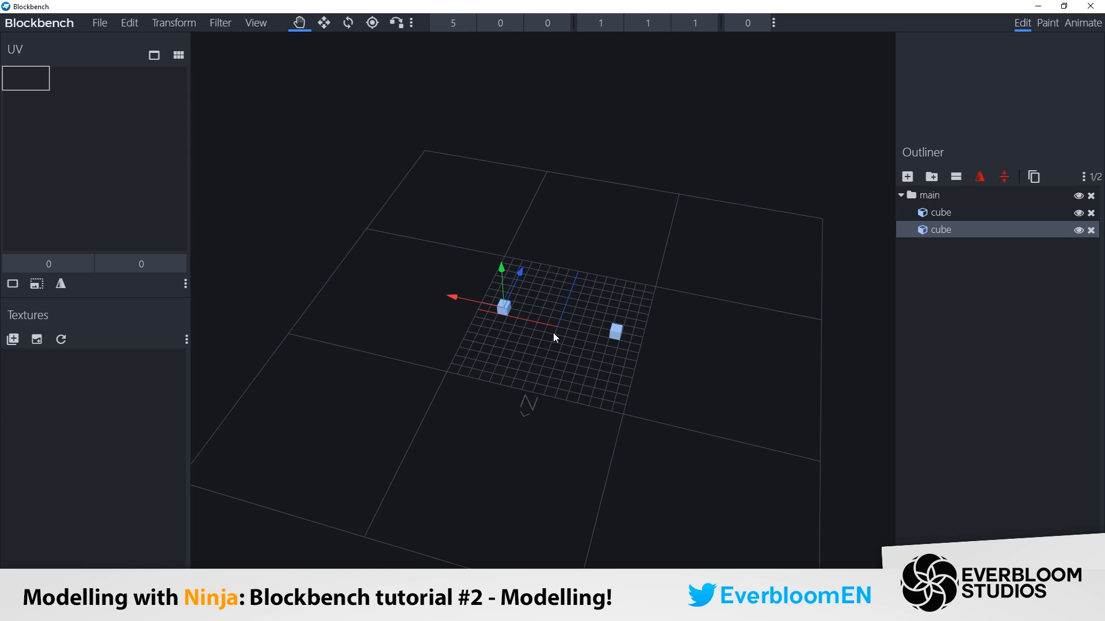
left_click_drag(574, 340, 622, 366)
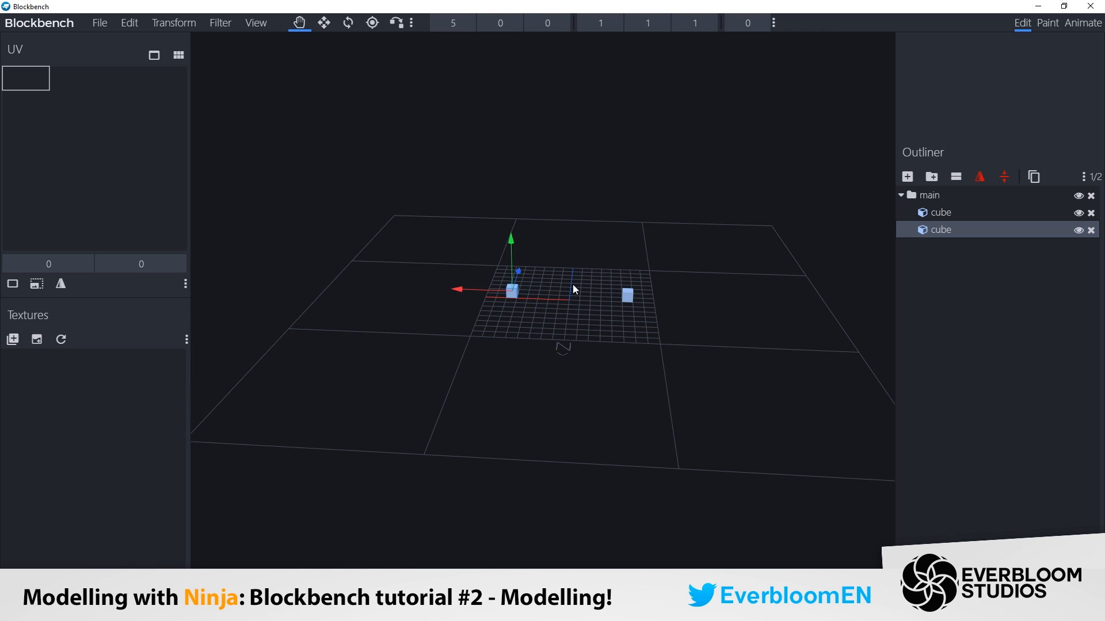
left_click_drag(567, 336, 499, 414)
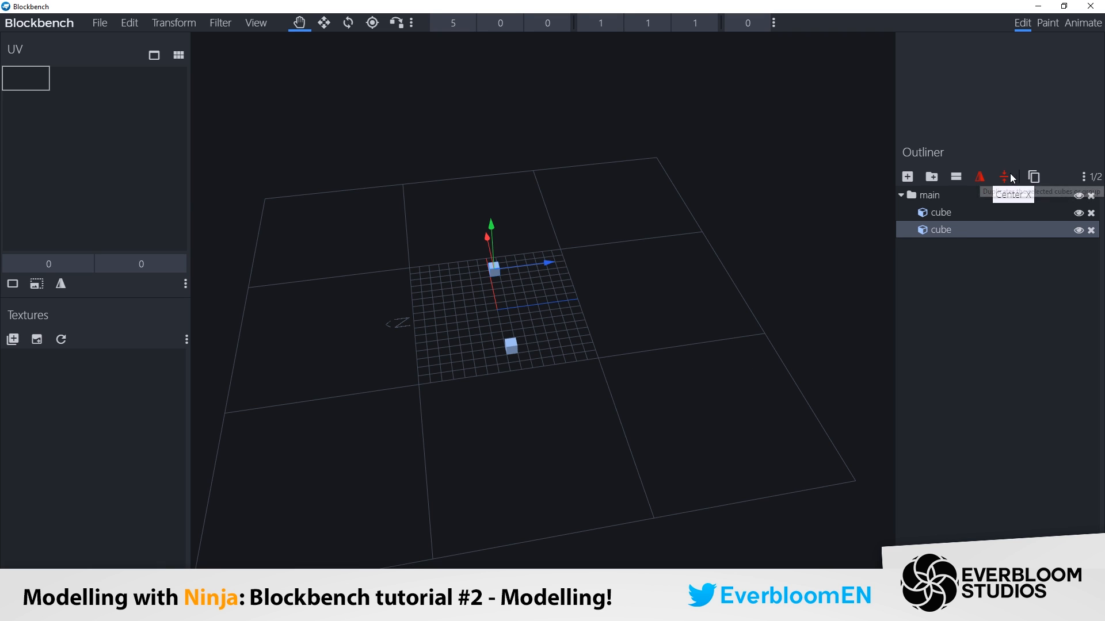
Examine which actions can be added when customizing the Outliner toolbar, leaving its layout as it is.
left_click(1082, 177)
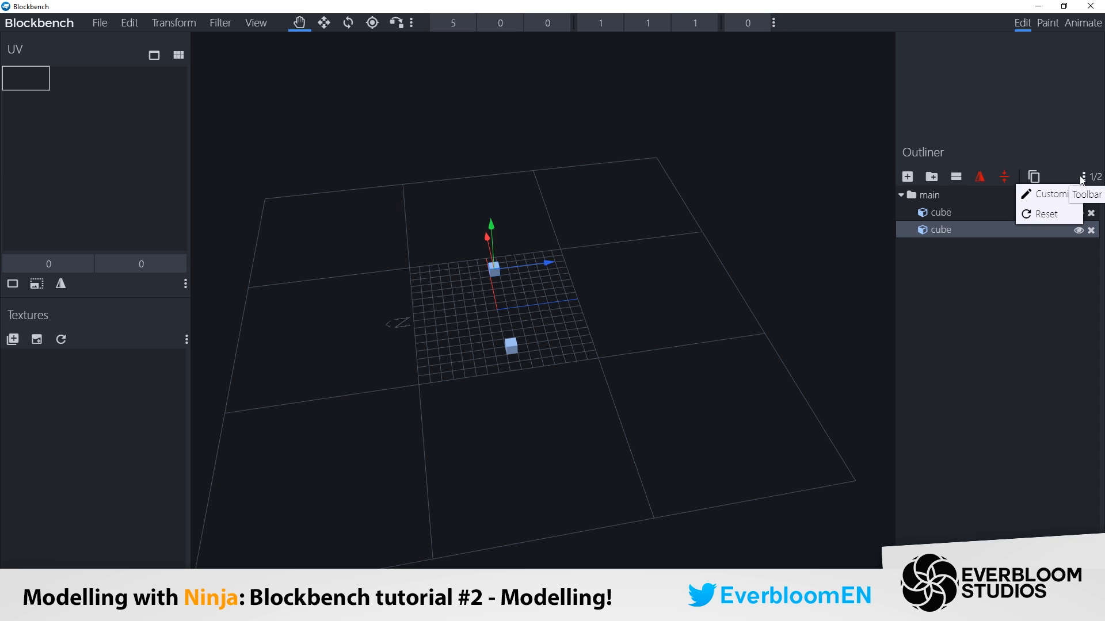
left_click(1073, 173)
left_click(1086, 177)
left_click(1069, 194)
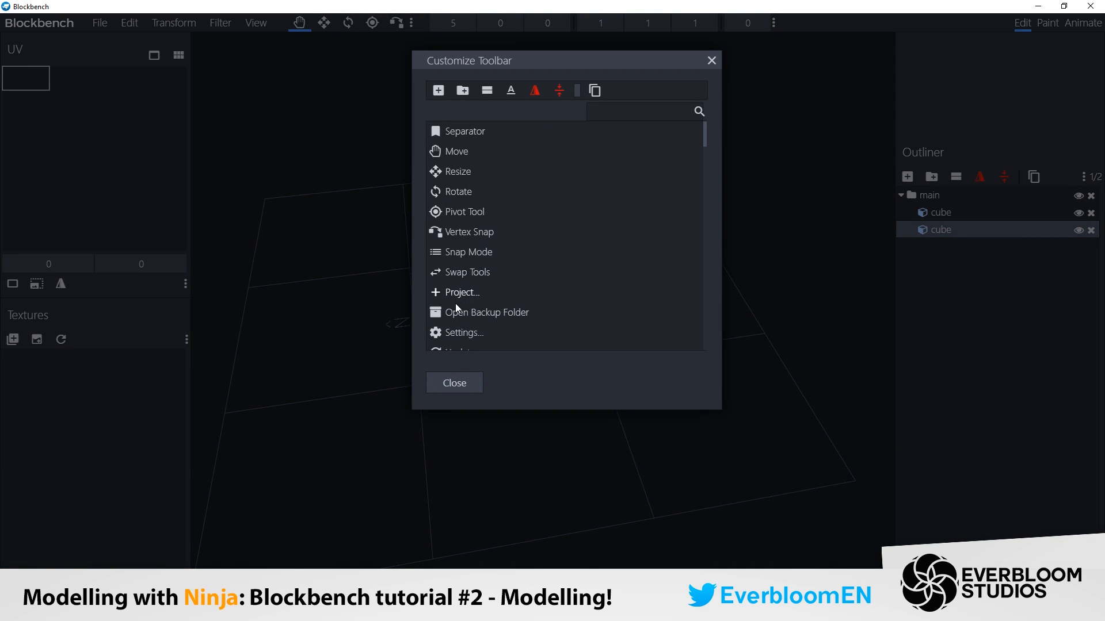
scroll(443, 262, "down", 4)
scroll(443, 261, "down", 4)
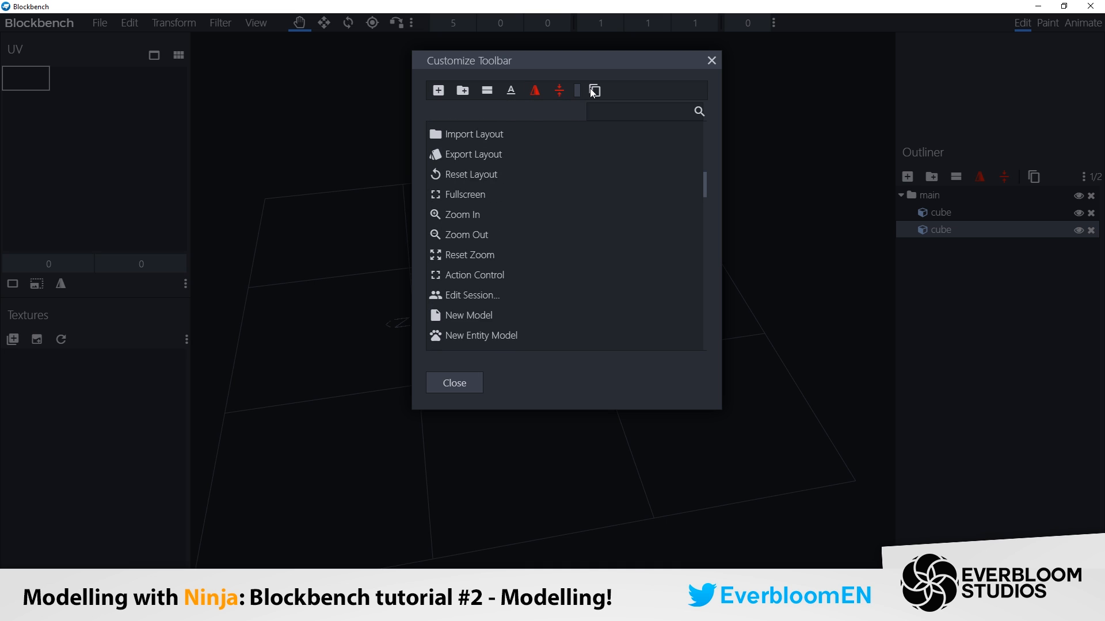
left_click(450, 375)
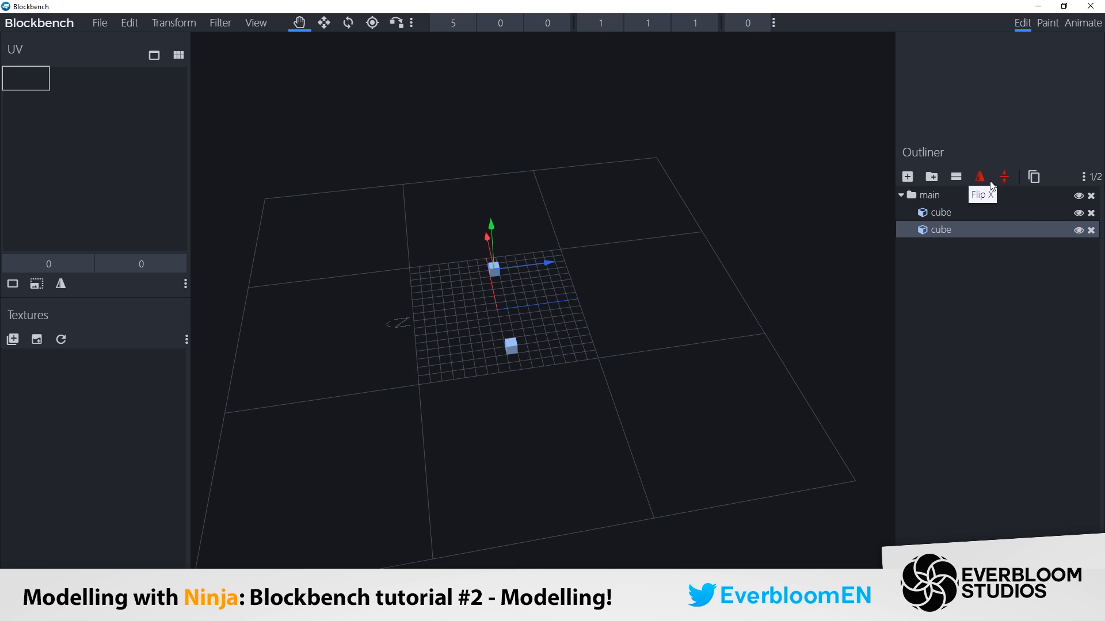
right_click(1069, 169)
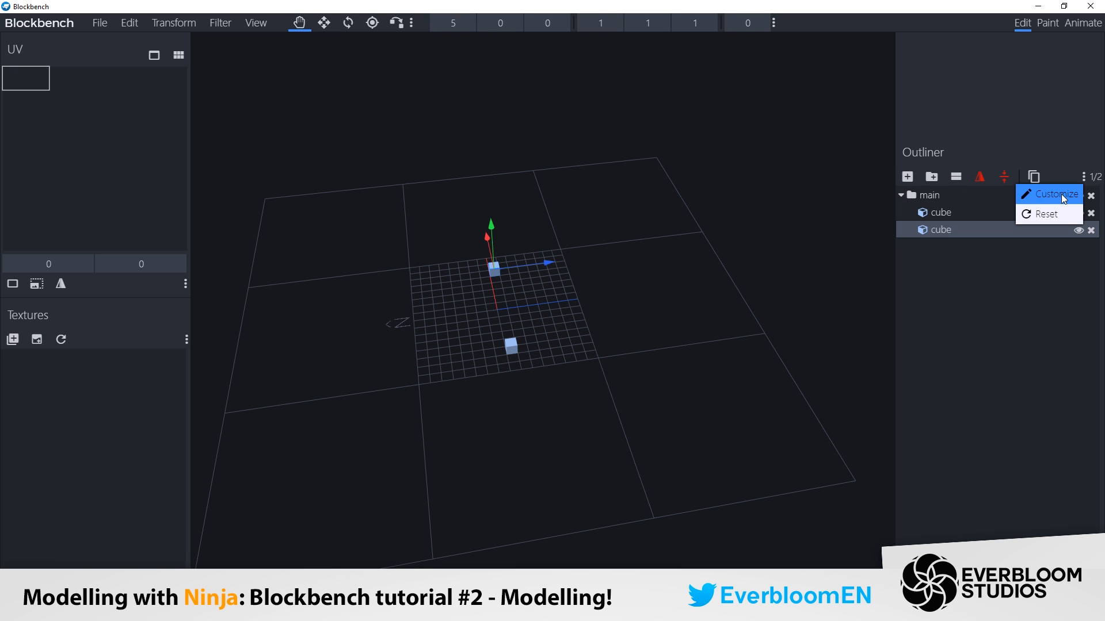
left_click(1061, 192)
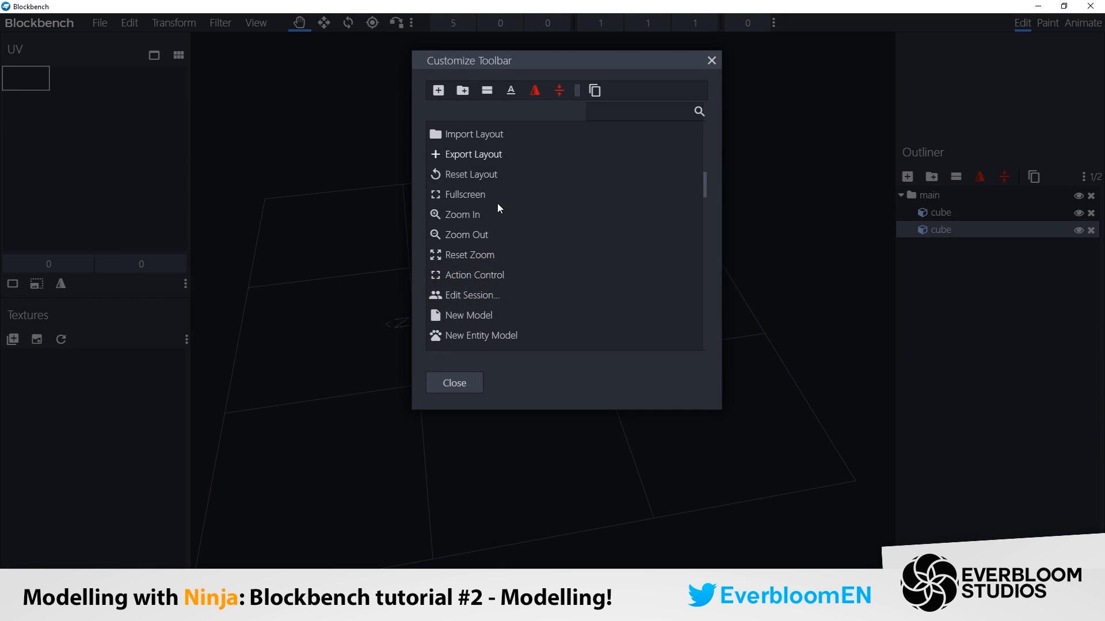
left_click(713, 61)
Delete the mirrored cube copy and move the remaining cube along the X axis to X position -1.
key("Delete")
left_click(975, 196)
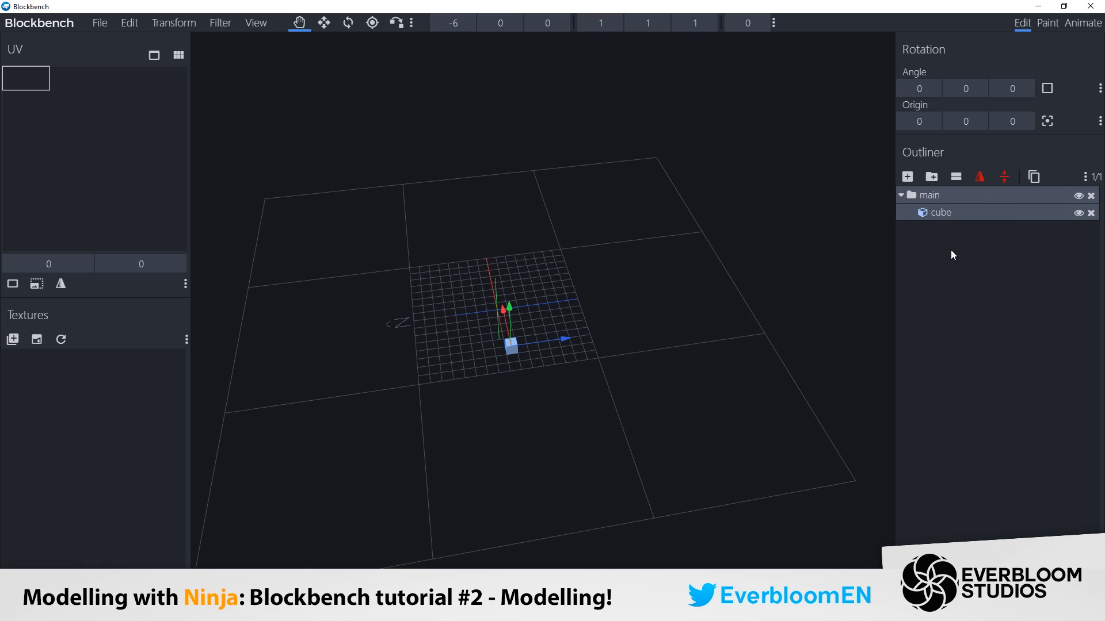
left_click(968, 218)
left_click_drag(613, 331, 716, 330)
left_click_drag(552, 331, 490, 319)
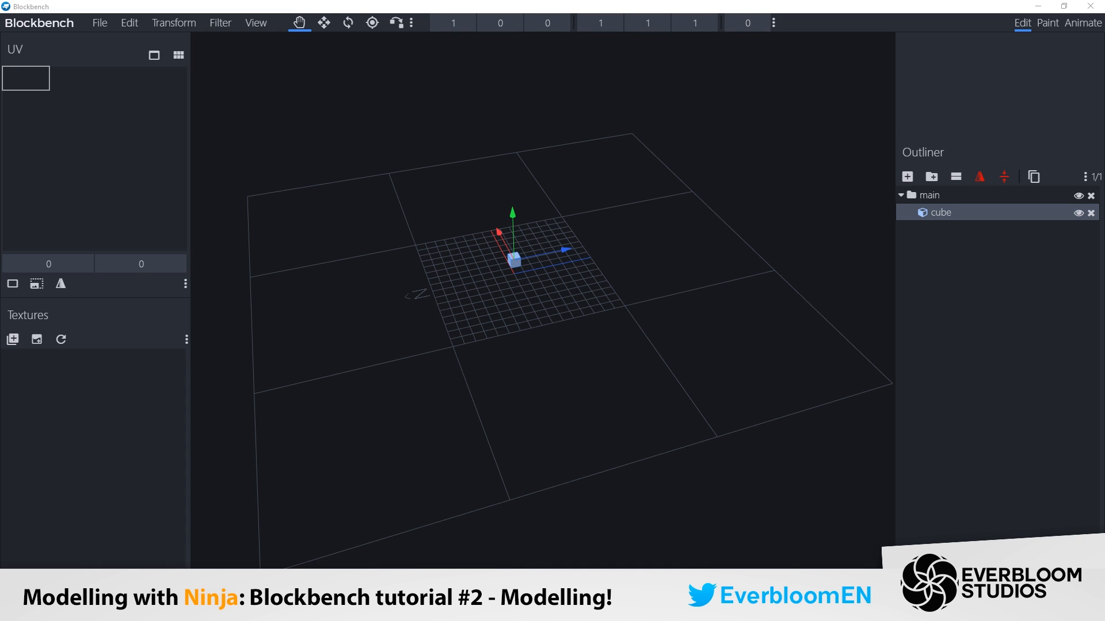
left_click_drag(577, 255, 555, 243)
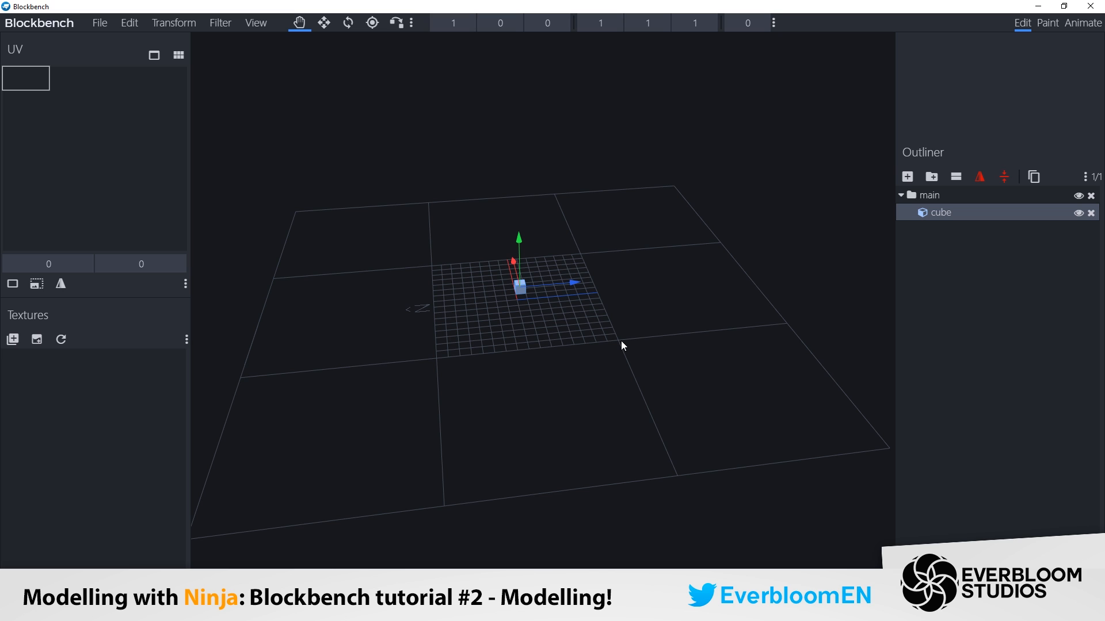
mouse_move(620, 342)
left_mouse_down()
mouse_move(619, 316)
mouse_move(632, 352)
left_mouse_up()
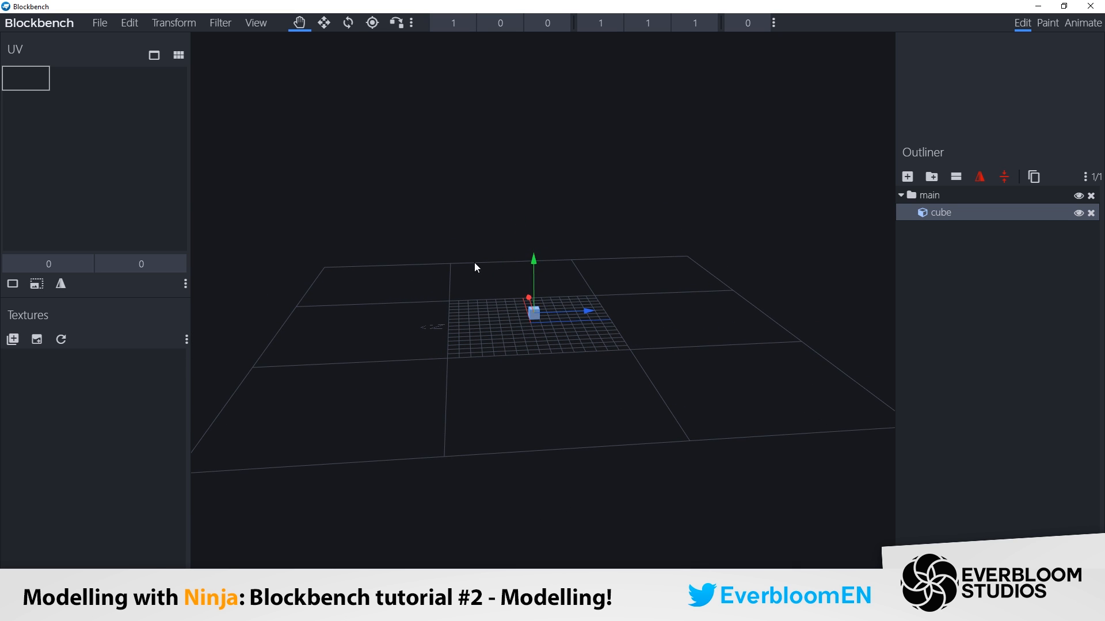
left_click_drag(453, 247, 482, 229)
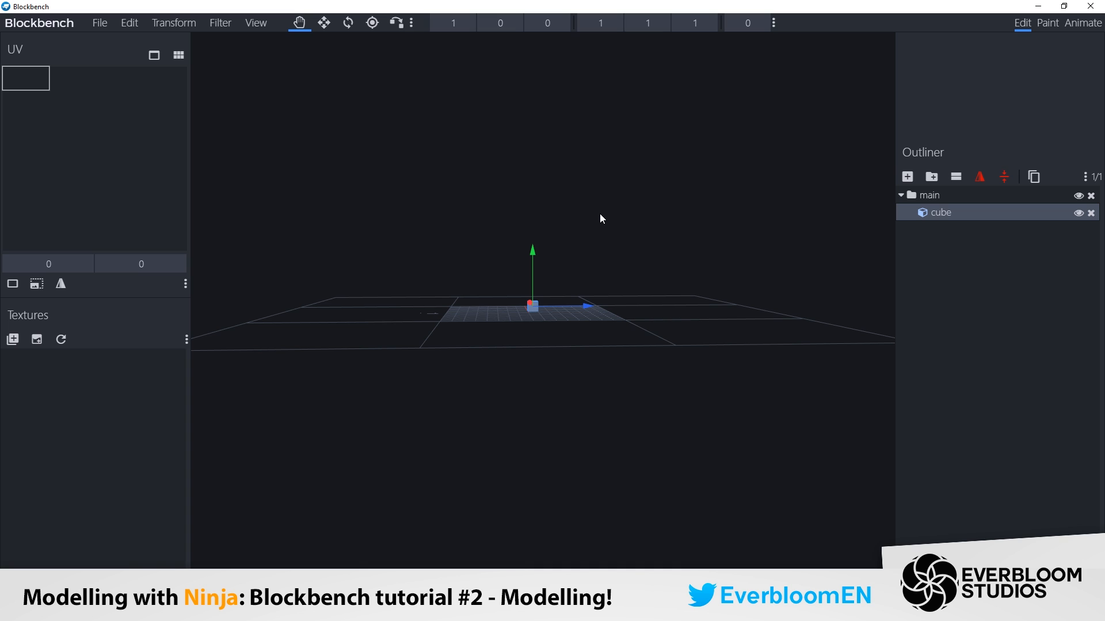
left_click_drag(599, 215, 777, 391)
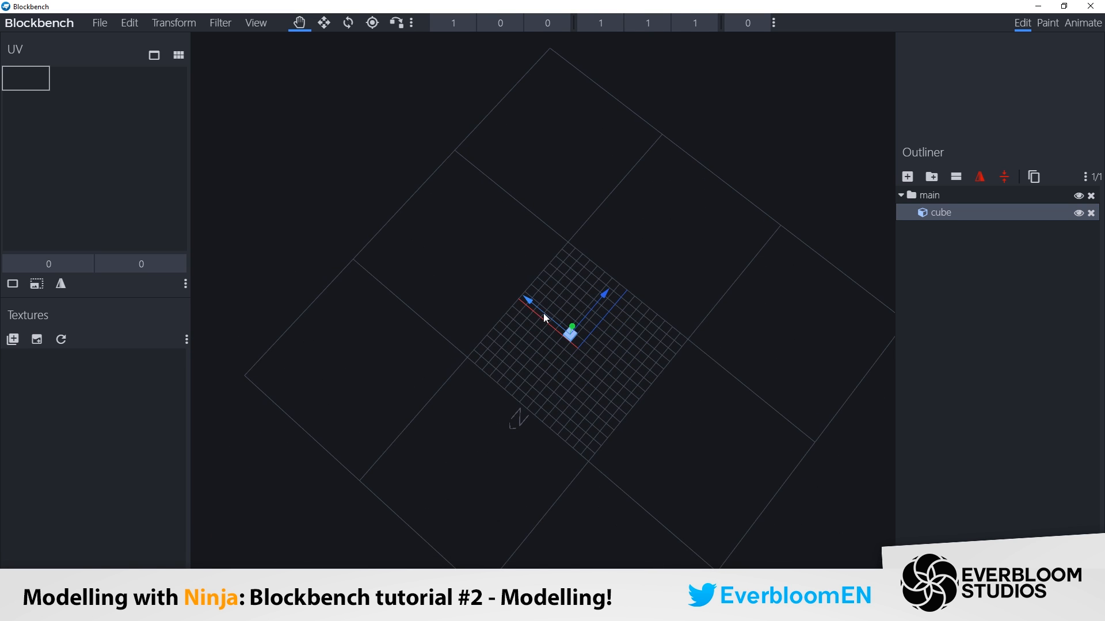
left_click_drag(538, 307, 567, 330)
left_click_drag(672, 384, 724, 329)
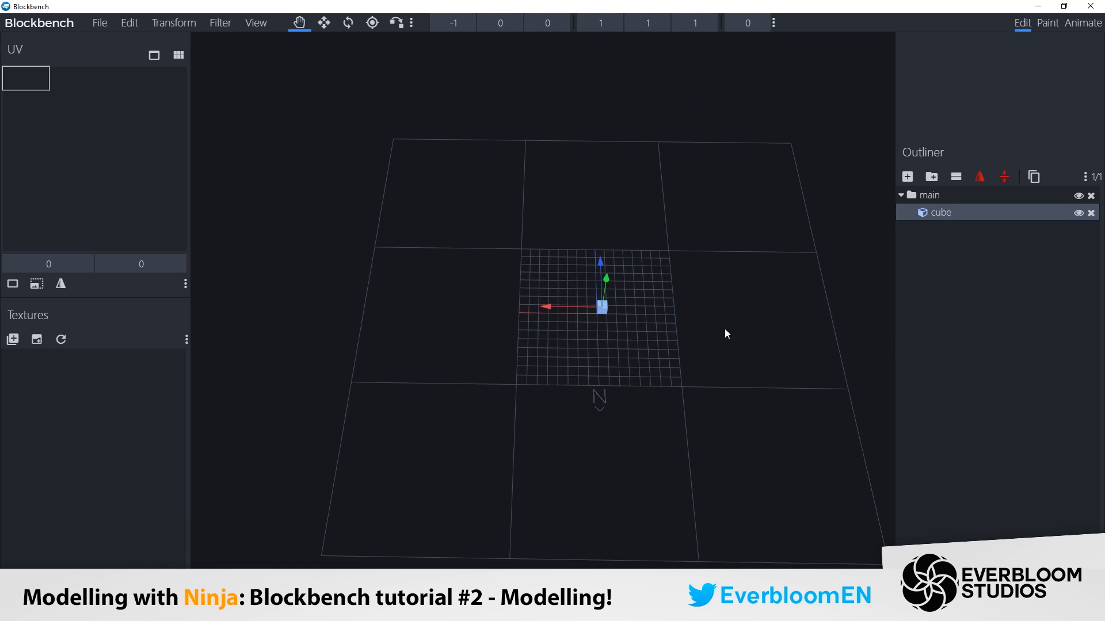
Resize the cube to 8 by 7 by 9, position it at -4, 8, -4 above the grid, and duplicate it.
right_click_drag(724, 330, 706, 342)
key("s")
left_click_drag(530, 320, 493, 322)
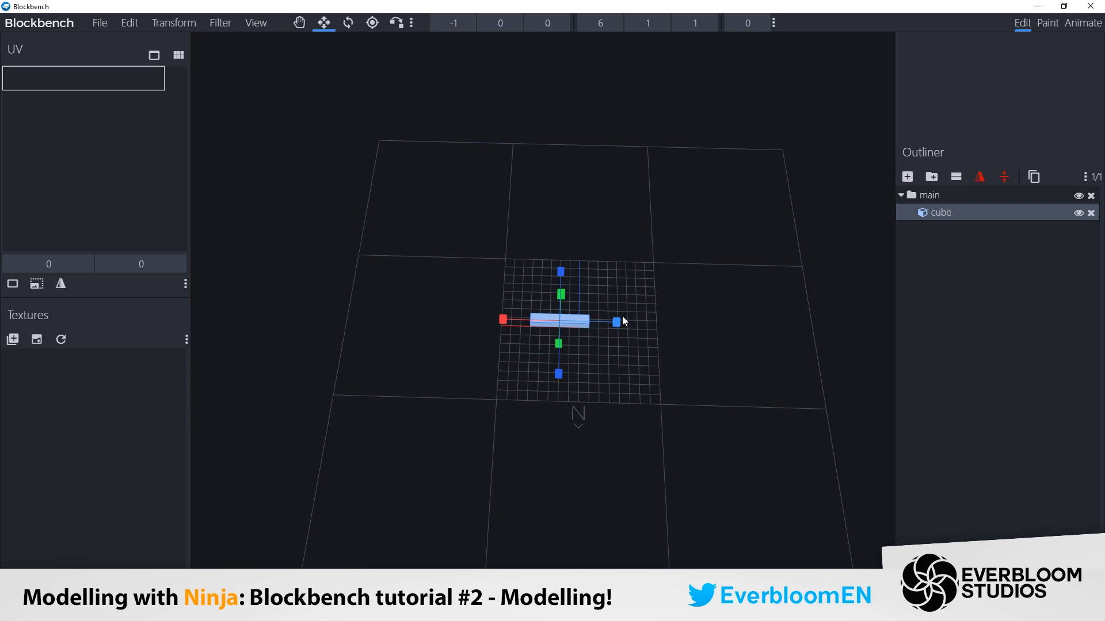
left_click_drag(622, 316, 522, 188)
key("v")
right_click_drag(581, 212, 622, 262)
left_click_drag(622, 262, 624, 252)
left_click_drag(621, 299, 617, 416)
left_click_drag(613, 348, 656, 350, "alt")
left_click_drag(523, 336, 475, 329, "alt")
left_click_drag(670, 399, 679, 315)
left_click_drag(523, 280, 534, 282)
key("v")
left_click_drag(679, 377, 761, 462)
key("s")
left_click_drag(654, 318, 637, 307)
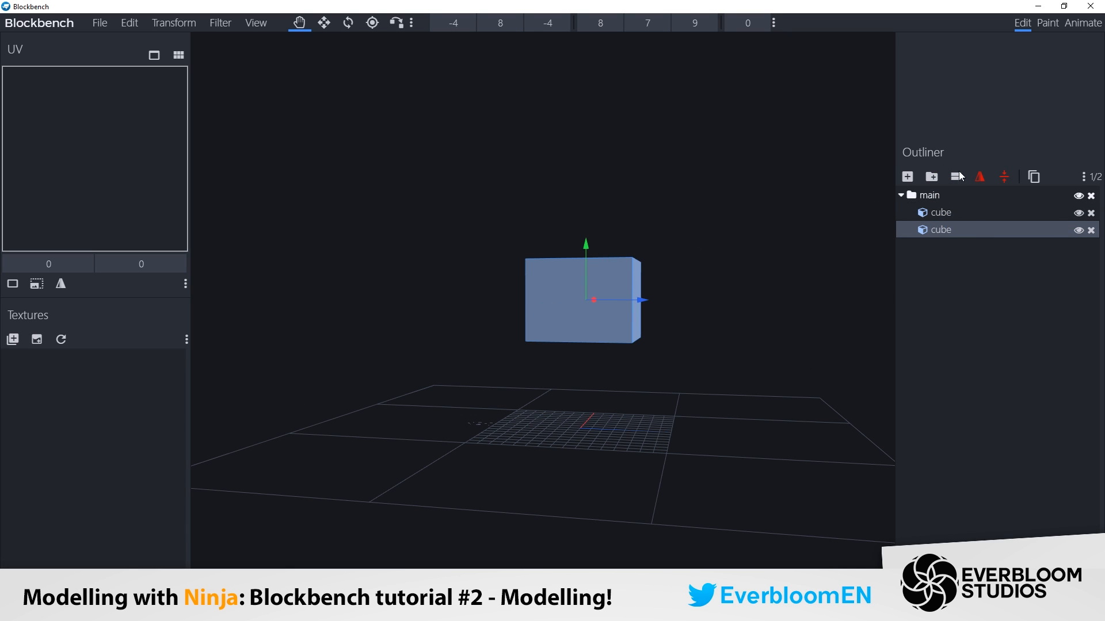
Group the duplicated cube in a new bone named frontchest inside the main bone.
left_click(931, 176)
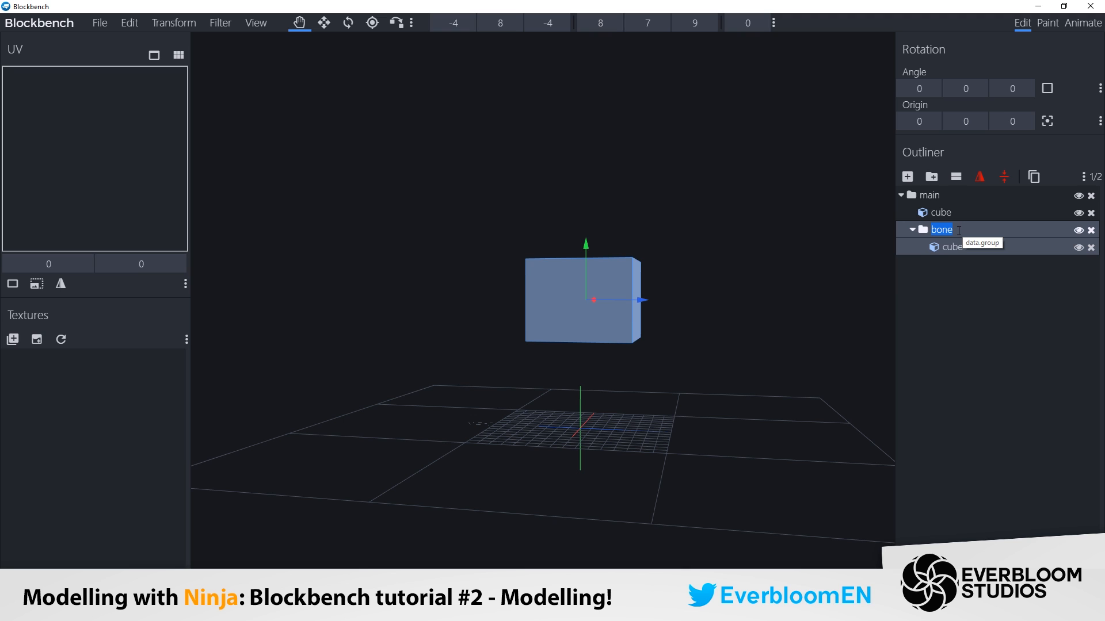
left_click_drag(758, 254, 799, 264)
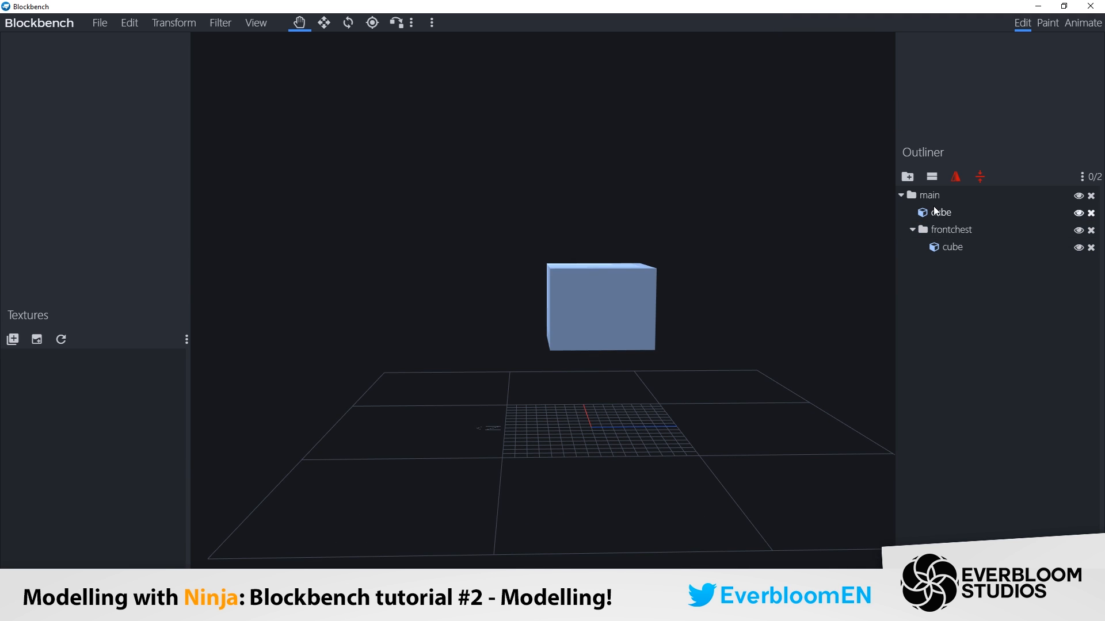
Try shifting the main bone's rotation origin along Y, and return the origin to 0.
left_click(935, 212)
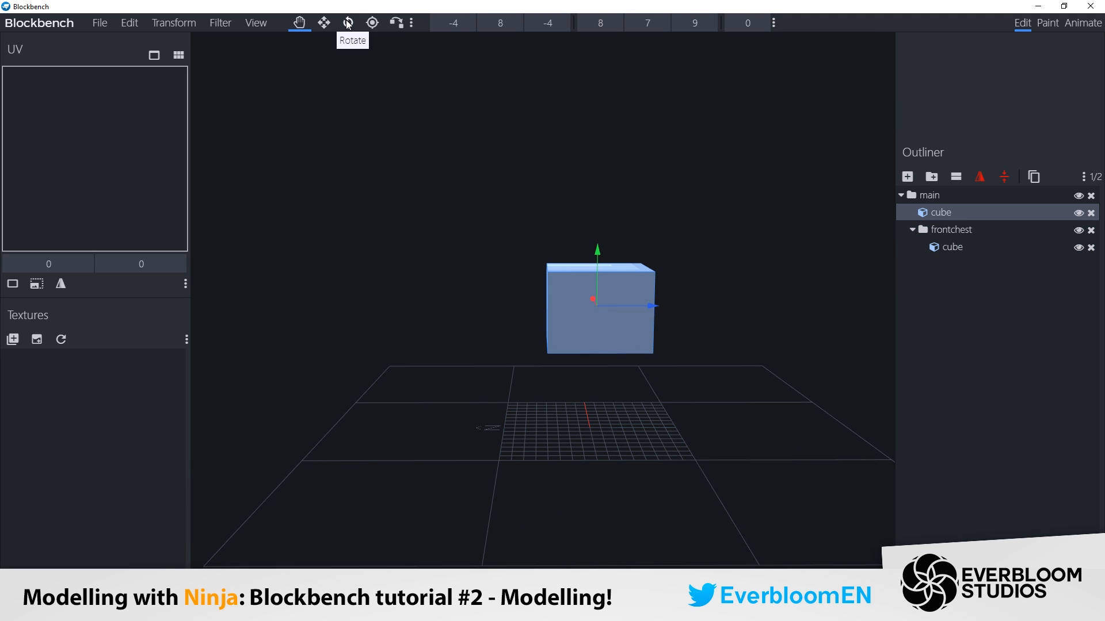
left_click(348, 24)
left_click(930, 197)
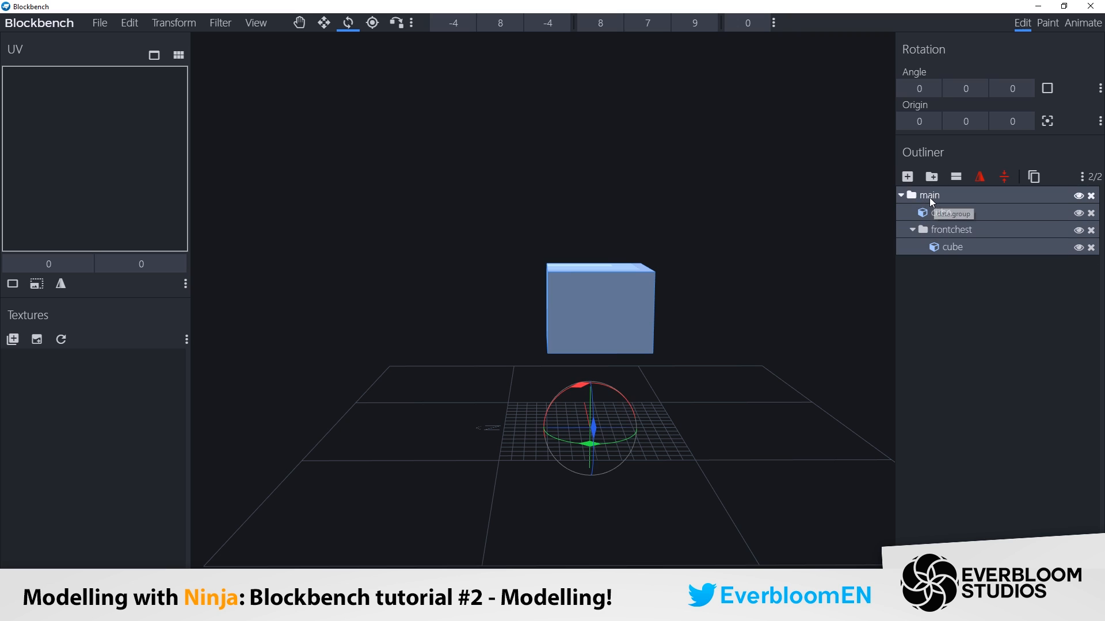
left_click_drag(626, 396, 675, 377)
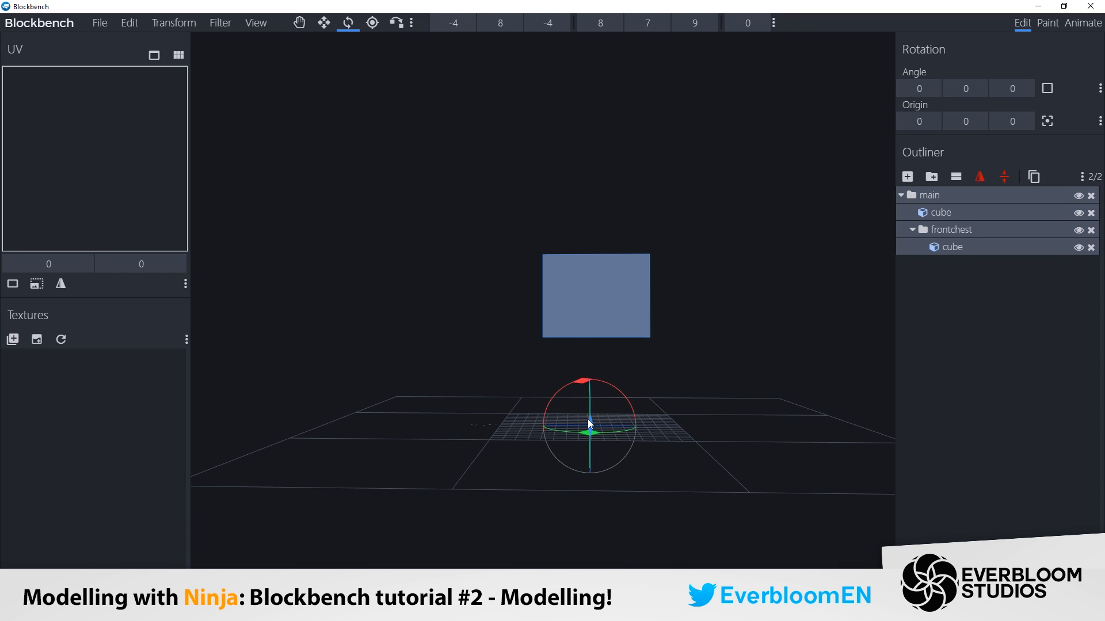
left_click_drag(590, 424, 657, 398)
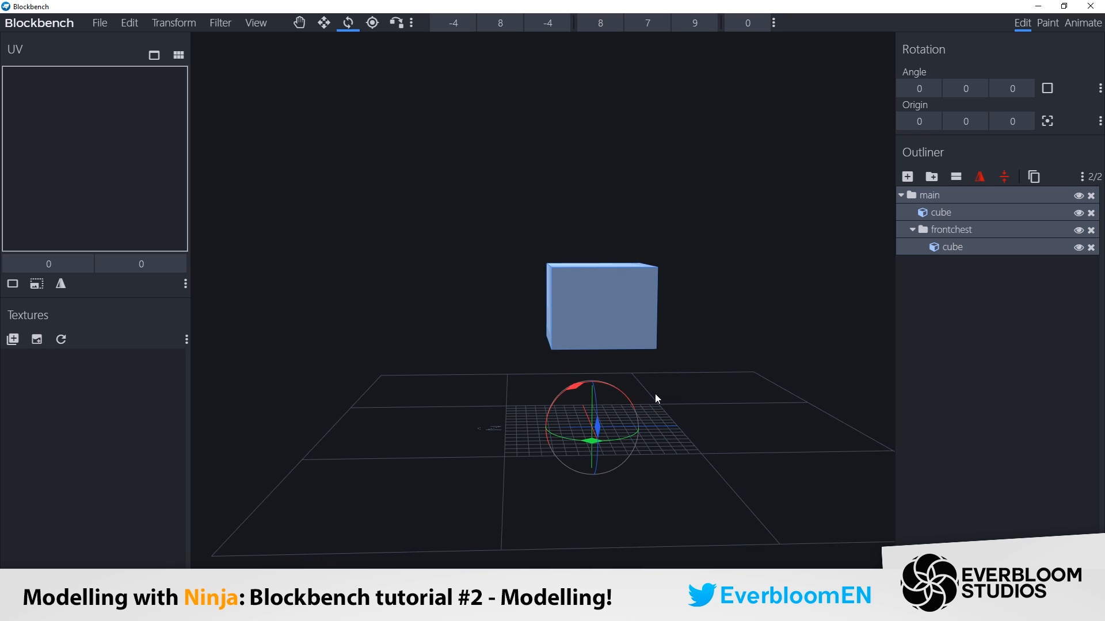
left_click(933, 124)
left_click(902, 124)
left_click(980, 123)
left_click(980, 123)
left_click(980, 123)
left_click(980, 123)
left_click(951, 124)
left_click(951, 124)
left_click(951, 124)
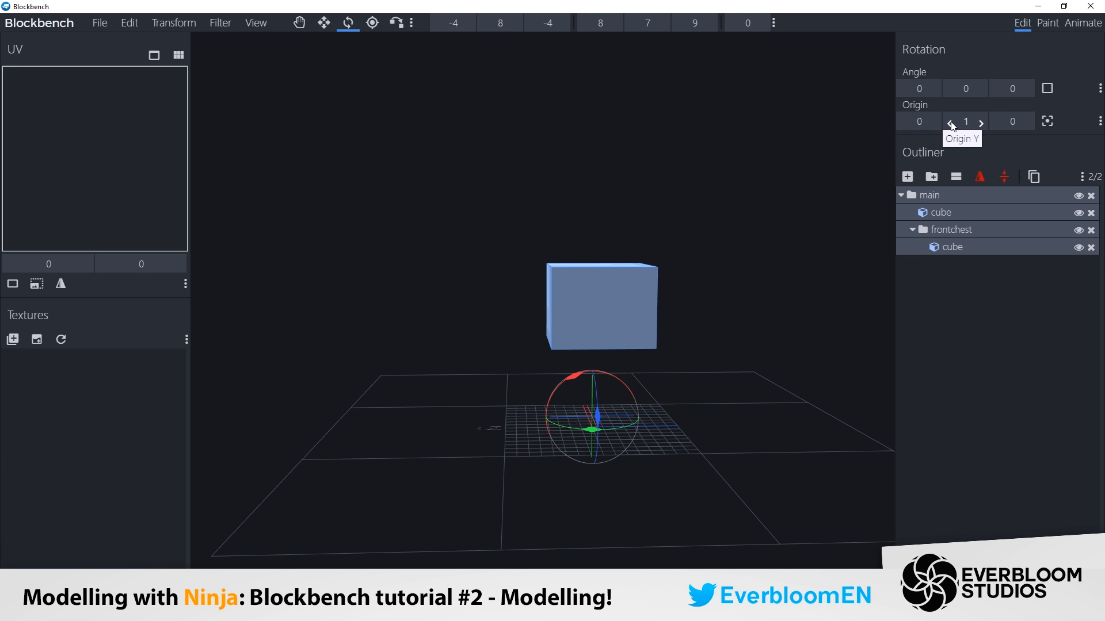
left_click(951, 124)
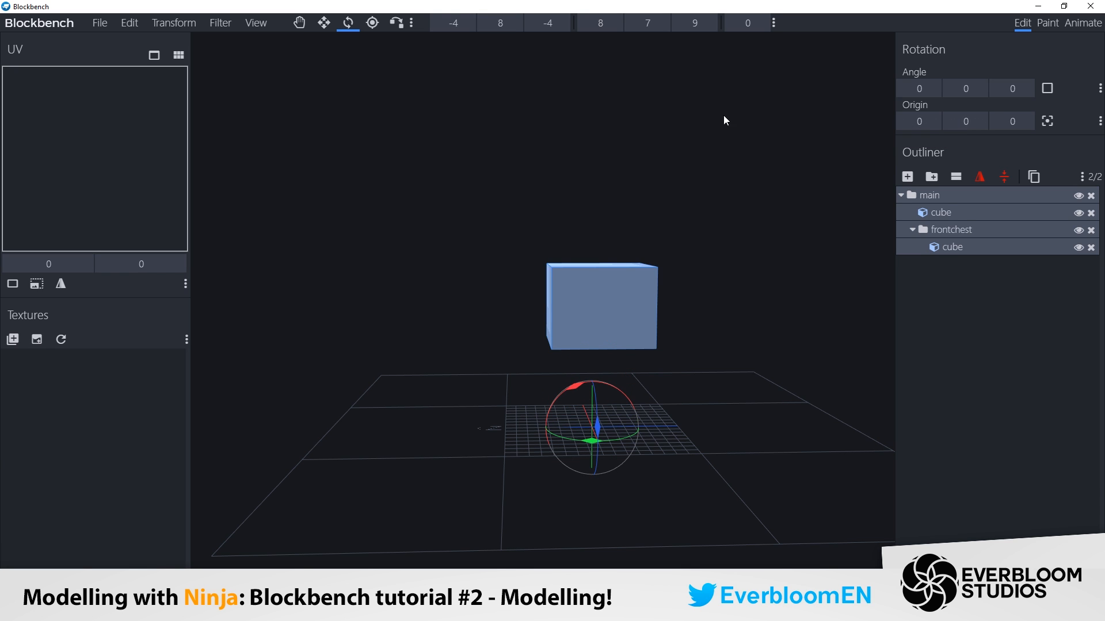
Move the main bone's pivot up into the body cube, to origin 0, 11.75, 0.25.
left_click(373, 25)
left_click_drag(628, 374, 589, 248)
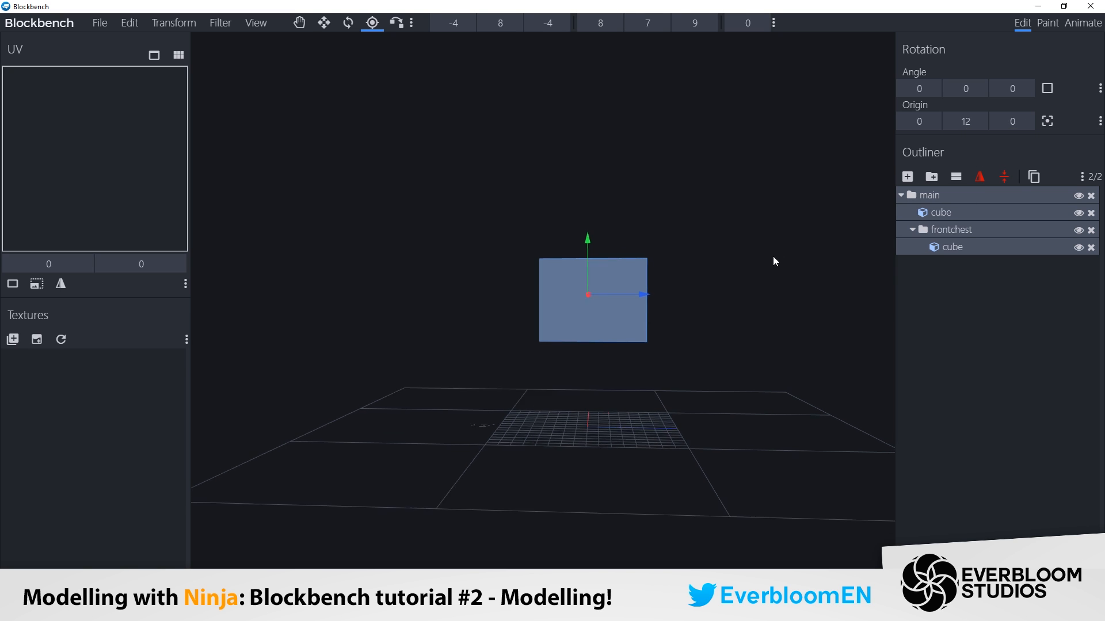
left_click_drag(772, 256, 775, 300)
left_click_drag(745, 256, 823, 242)
key("ctrl+z")
left_click_drag(672, 270, 682, 263)
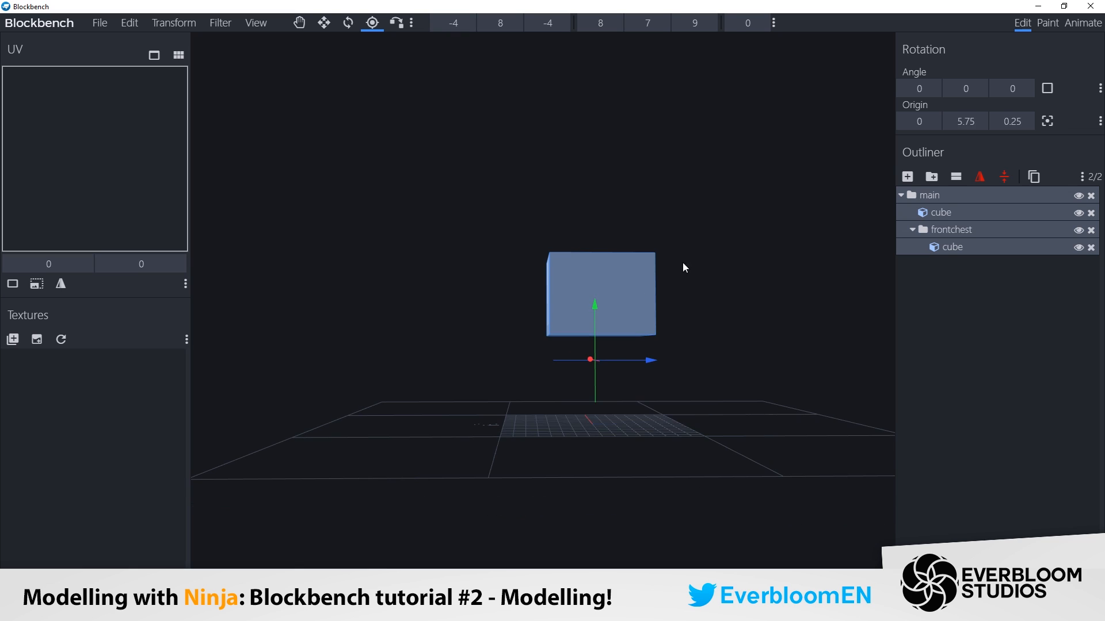
left_click_drag(596, 312, 606, 245)
left_click_drag(709, 281, 690, 288)
left_click_drag(627, 296, 628, 296)
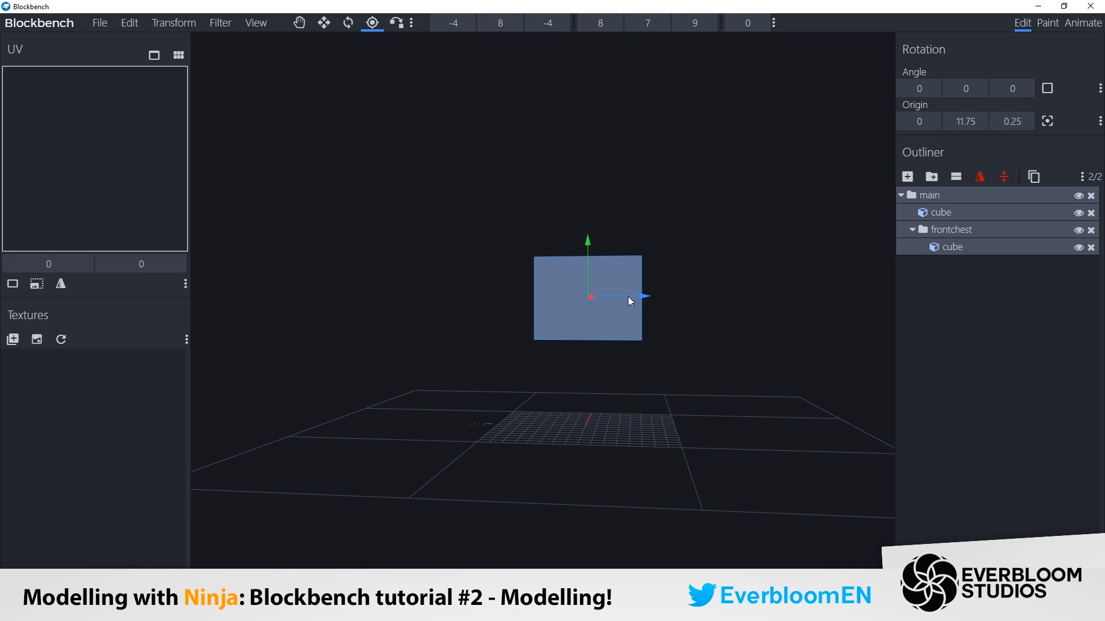
Move the frontchest cube along the Z axis to Z position -13, in front of the body cube.
key("v")
left_click(903, 248)
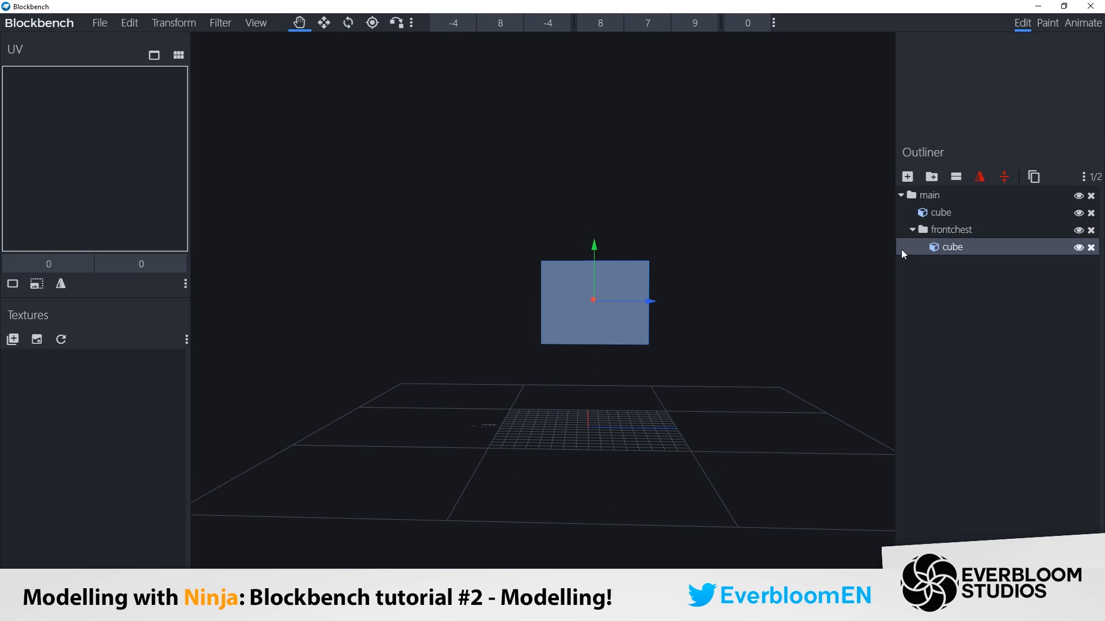
left_click_drag(653, 302, 556, 297)
right_click_drag(556, 298, 561, 325)
Enlarge the frontchest cube to a size of 9 by 9 by 9.
key("s")
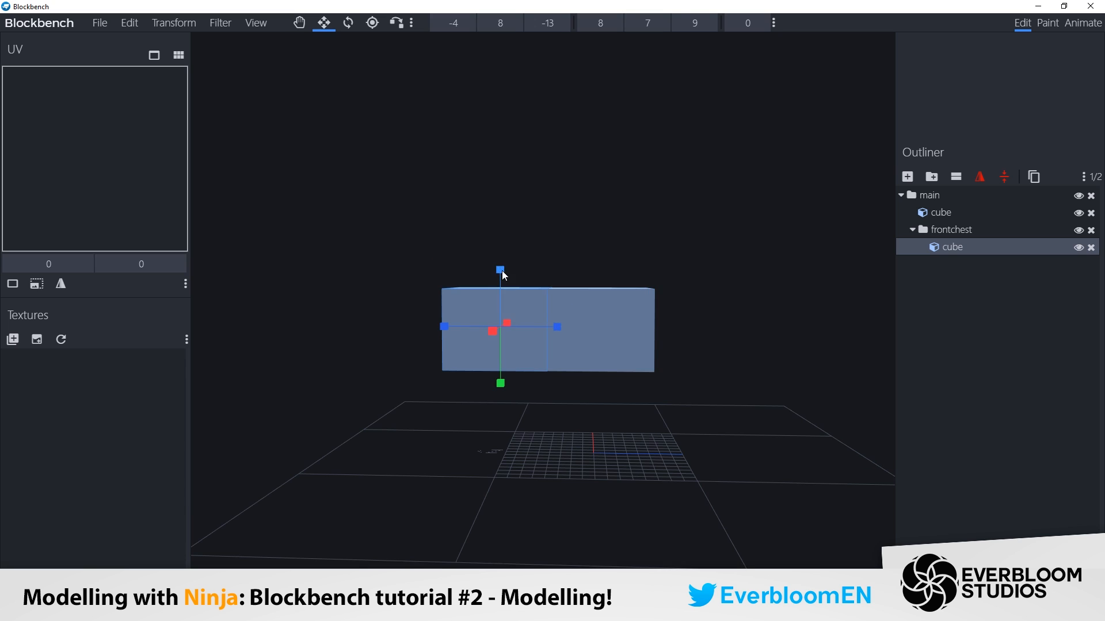
left_click_drag(502, 271, 506, 243)
left_click_drag(568, 260, 487, 317)
key("v")
key("s")
left_click_drag(561, 273, 567, 275)
left_click_drag(543, 285, 568, 316)
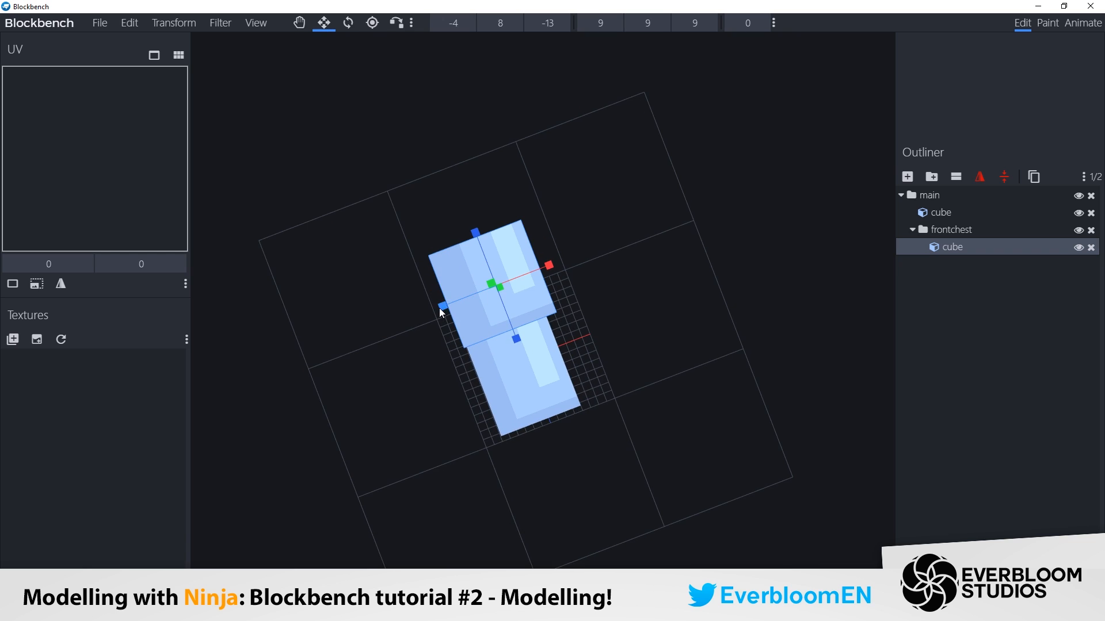
Adjust the frontchest cube's sides while keeping its width at 9, and center it on the X axis.
left_click_drag(440, 309, 435, 310)
key("v")
left_click_drag(590, 342, 593, 377)
key("s")
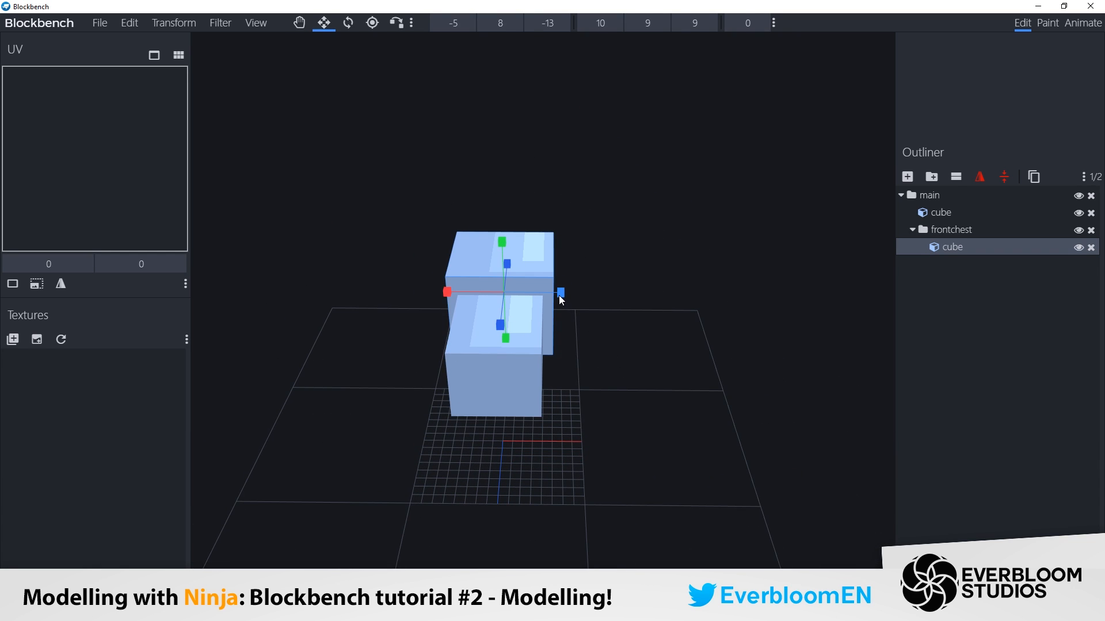
left_click_drag(559, 295, 550, 295)
key("v")
left_click(1003, 176)
Move the frontchest bone's pivot to origin 0, 12, -4, where the chest meets the body cube.
left_click_drag(637, 225, 670, 206)
scroll(668, 200, "up", 3)
left_click(951, 230)
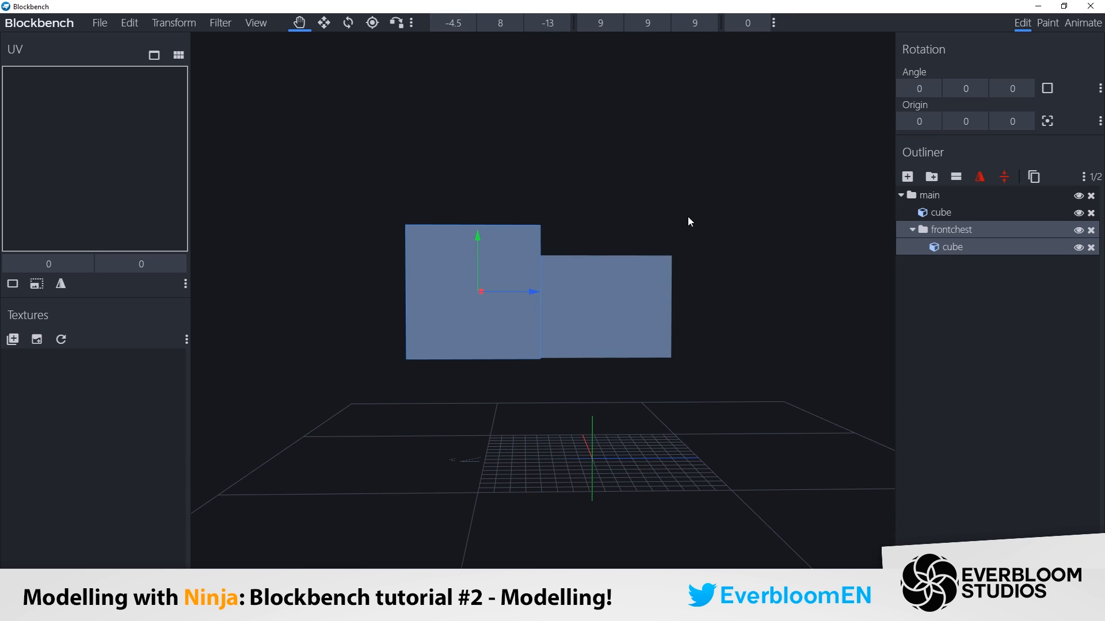
left_click(372, 25)
left_click_drag(616, 405, 583, 299)
Rotate the frontchest bone 15 degrees about the X axis and move its cube to Y 7, Z -12.
left_click(348, 23)
left_click_drag(501, 272, 493, 236)
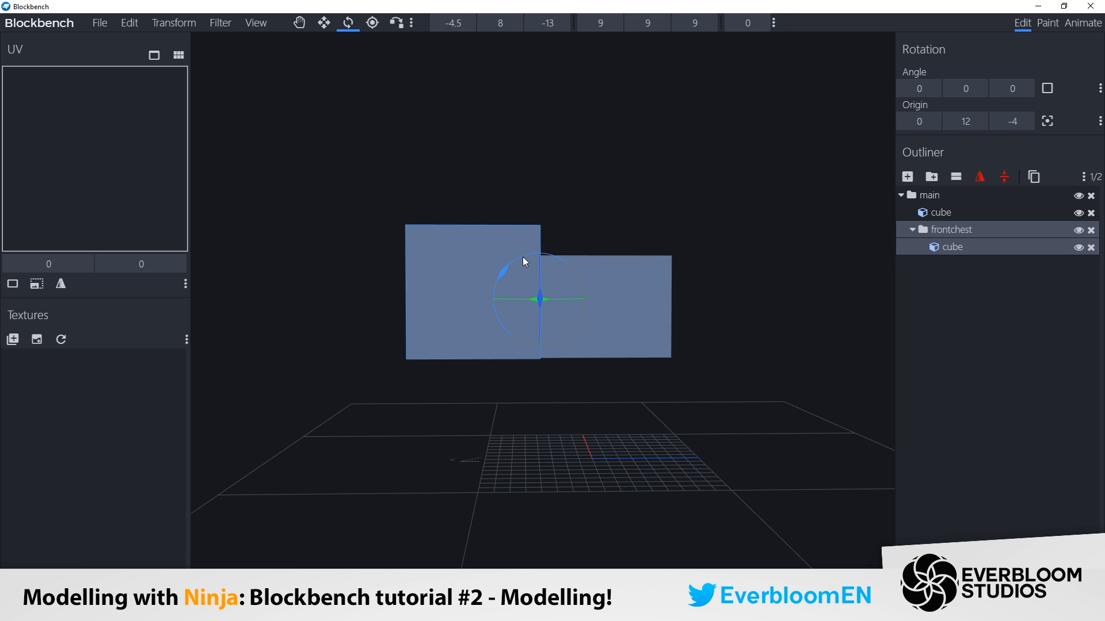
mouse_move(523, 257)
left_mouse_down()
mouse_move(514, 264)
mouse_move(539, 299)
mouse_move(508, 254)
left_mouse_up()
left_click(299, 24)
left_click(525, 288)
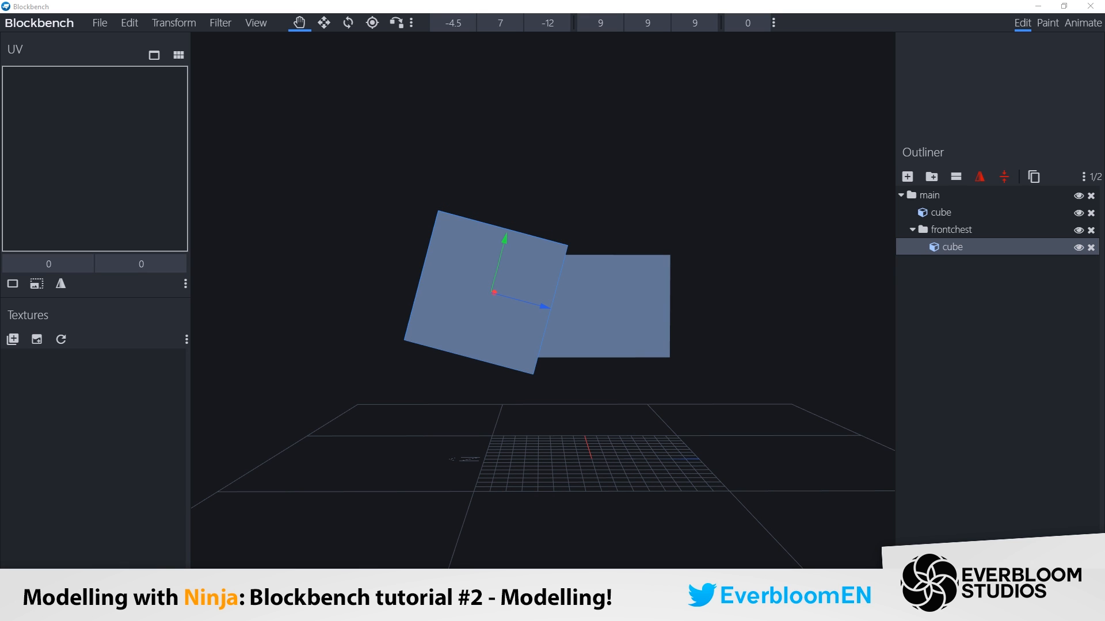
Reduce the frontchest bone's tilt about the X axis to roughly half.
left_click(348, 23)
left_click(538, 294)
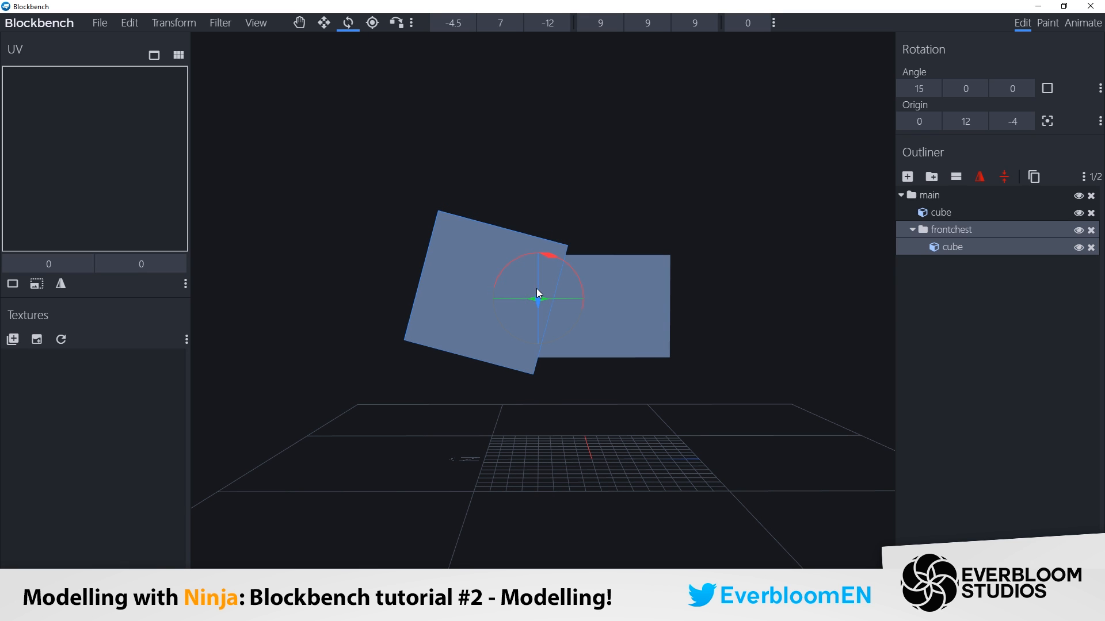
left_click_drag(562, 265, 561, 259)
Shorten the frontchest cube's depth to 8 and move it to Y 6.7, Z -10.8 against the body cube.
left_click(324, 23)
left_click(441, 292)
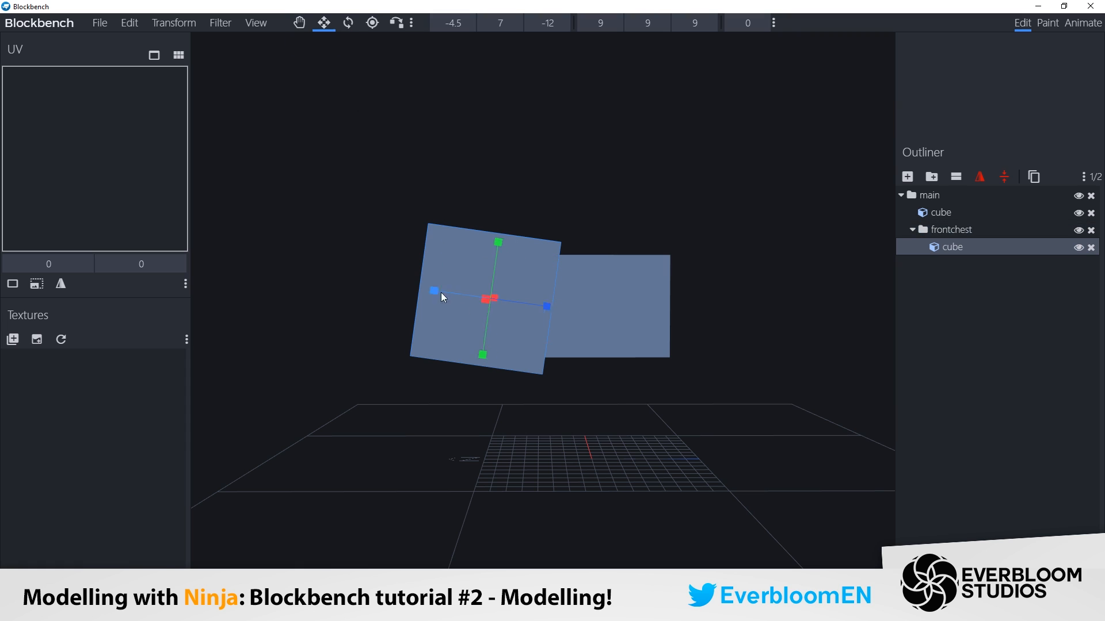
left_click(604, 311)
left_click(484, 217)
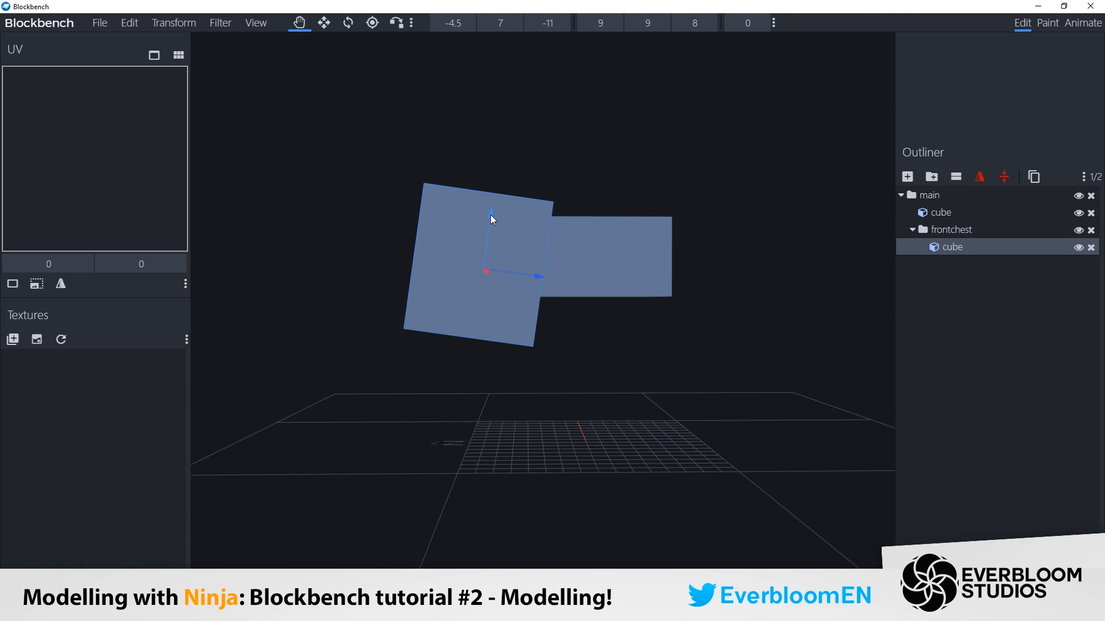
left_click_drag(490, 216, 492, 220)
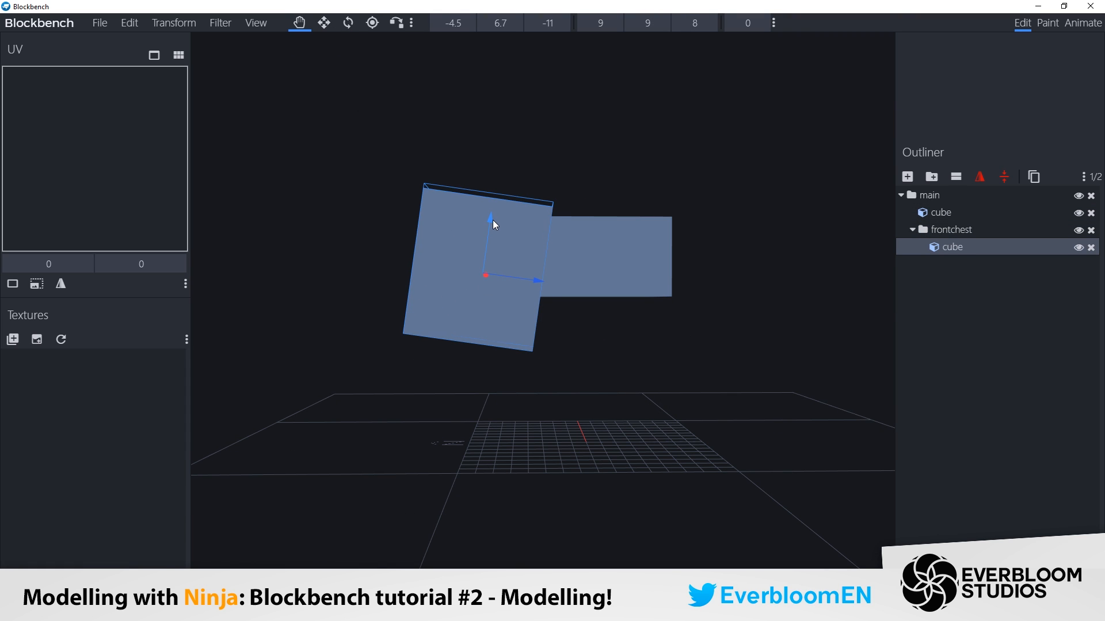
left_click_drag(524, 274, 576, 246)
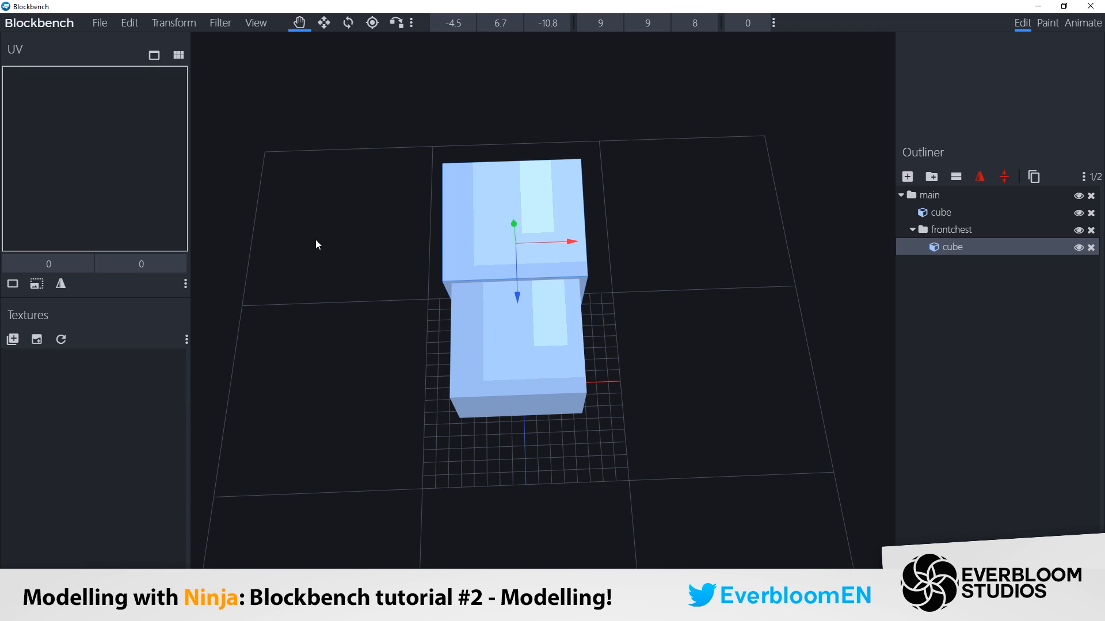
Try coarse and fine shifts of the frontchest cube along the X axis, and undo them.
left_click_drag(596, 248, 542, 246)
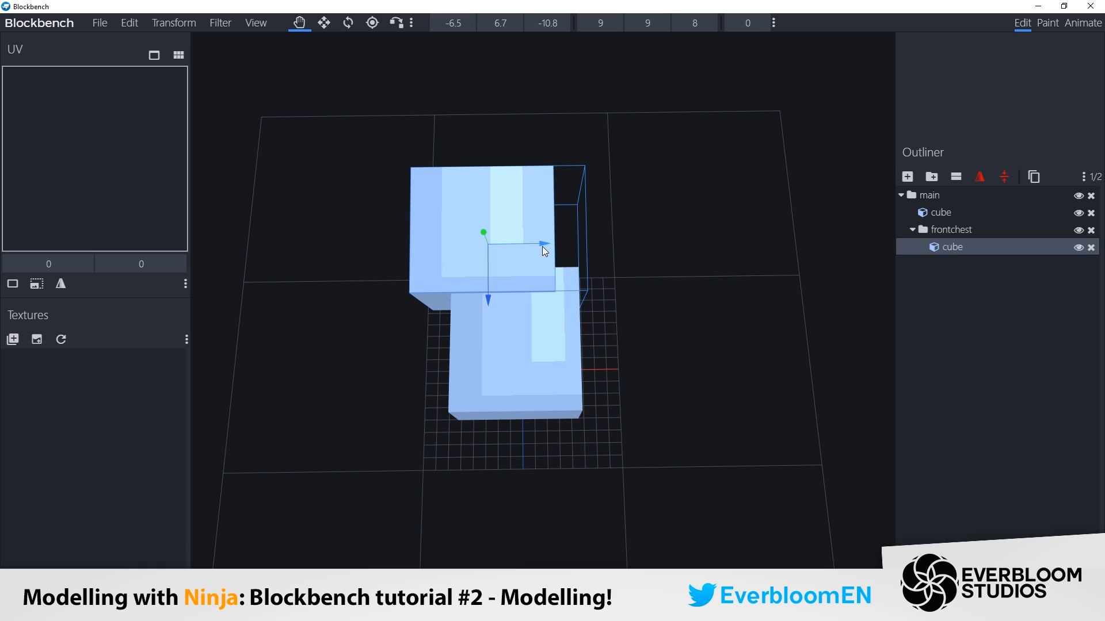
key("ctrl+z")
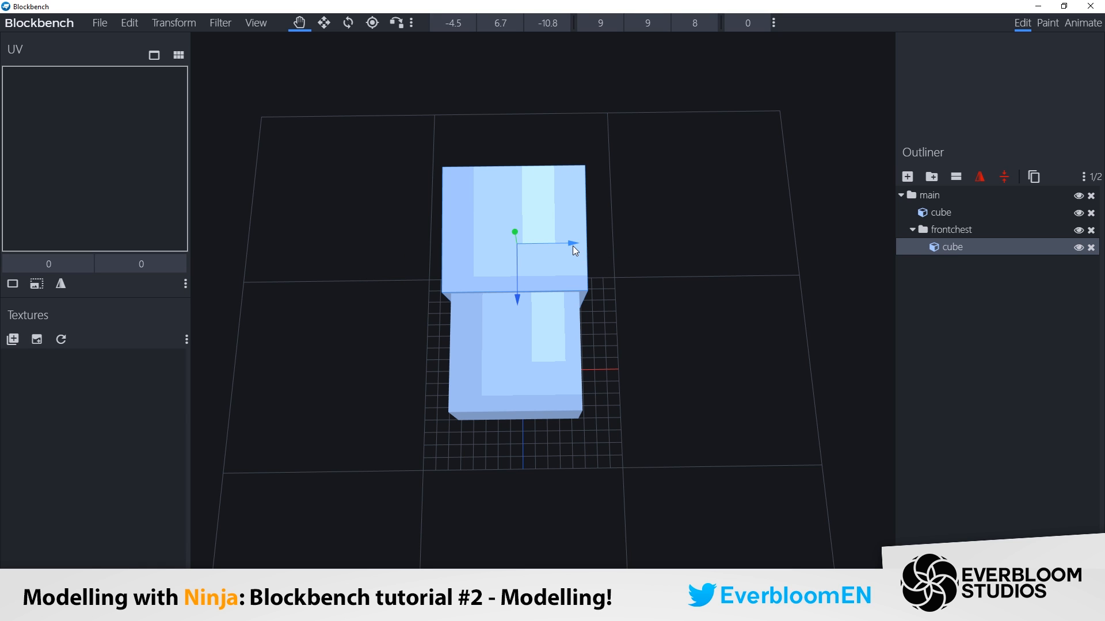
left_click_drag(575, 243, 574, 243)
left_click_drag(570, 243, 572, 242)
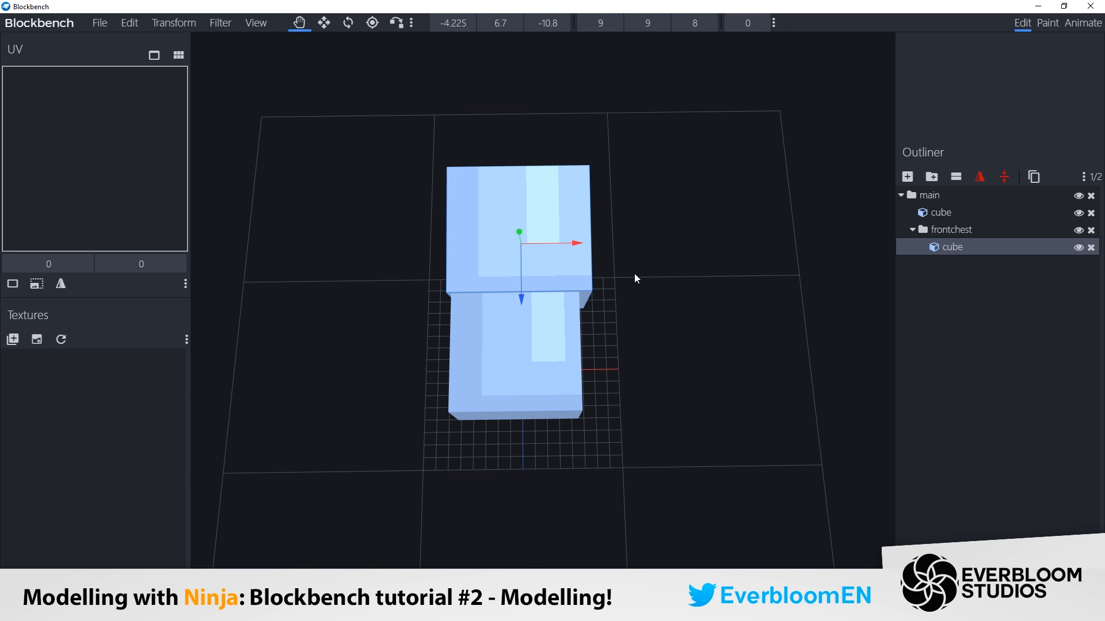
left_click_drag(626, 291, 754, 203)
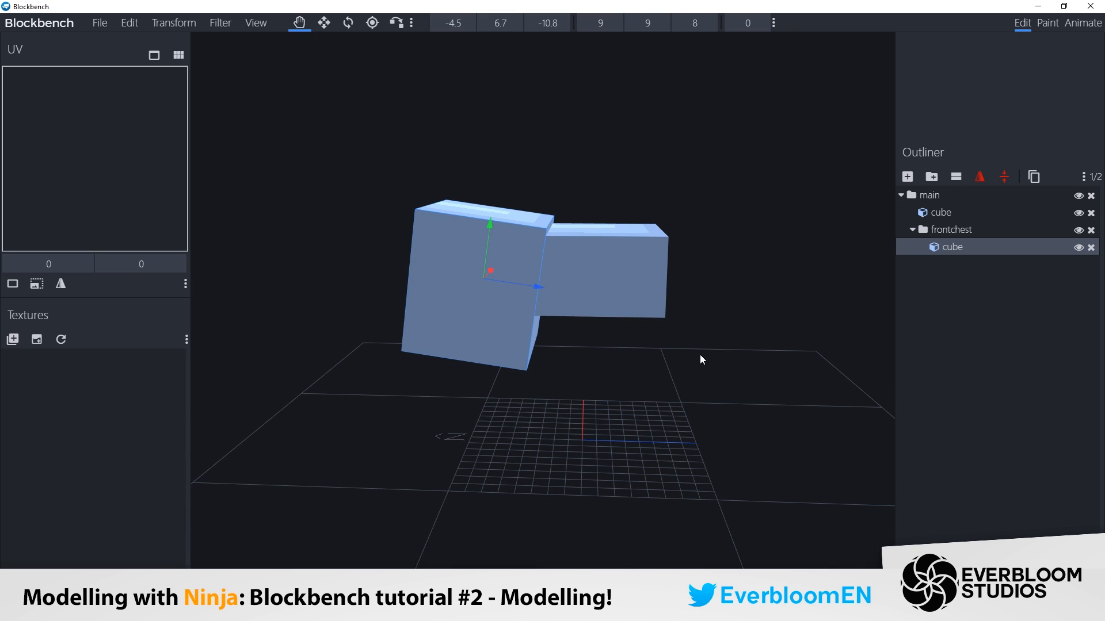
left_click_drag(700, 359, 567, 334)
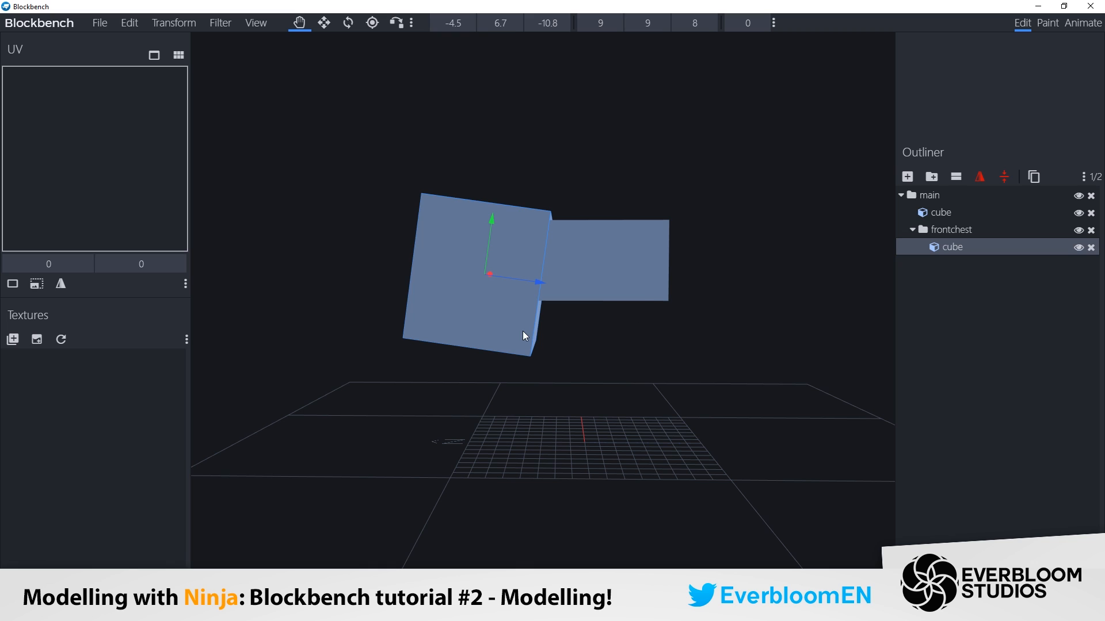
Duplicate the body cube that sits directly in the main bone.
left_click(1003, 253)
left_click(950, 212)
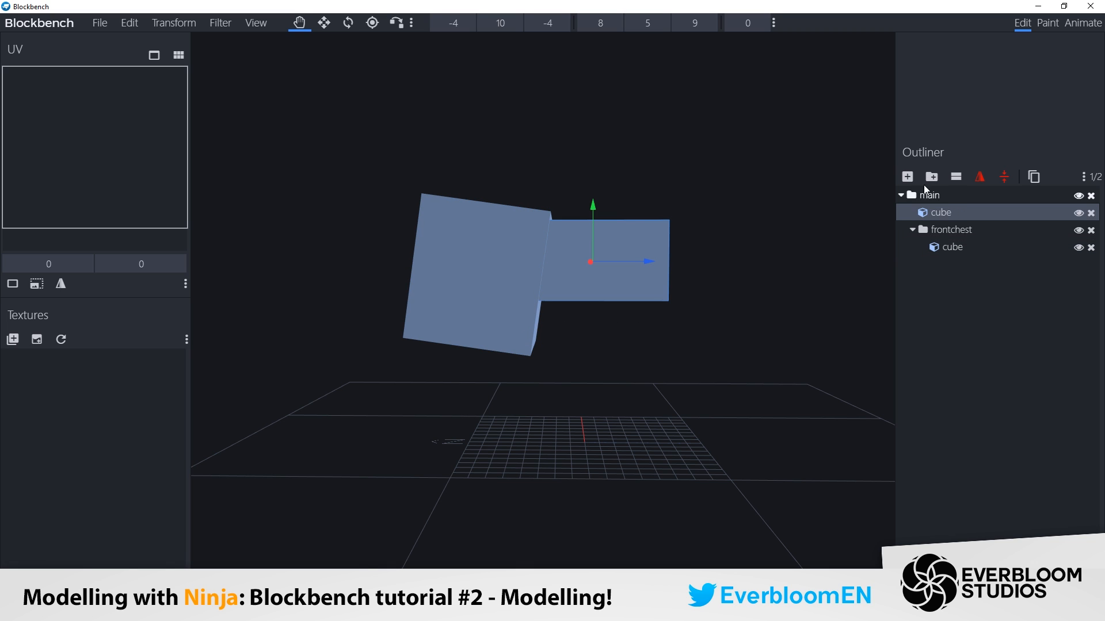
right_click(632, 260)
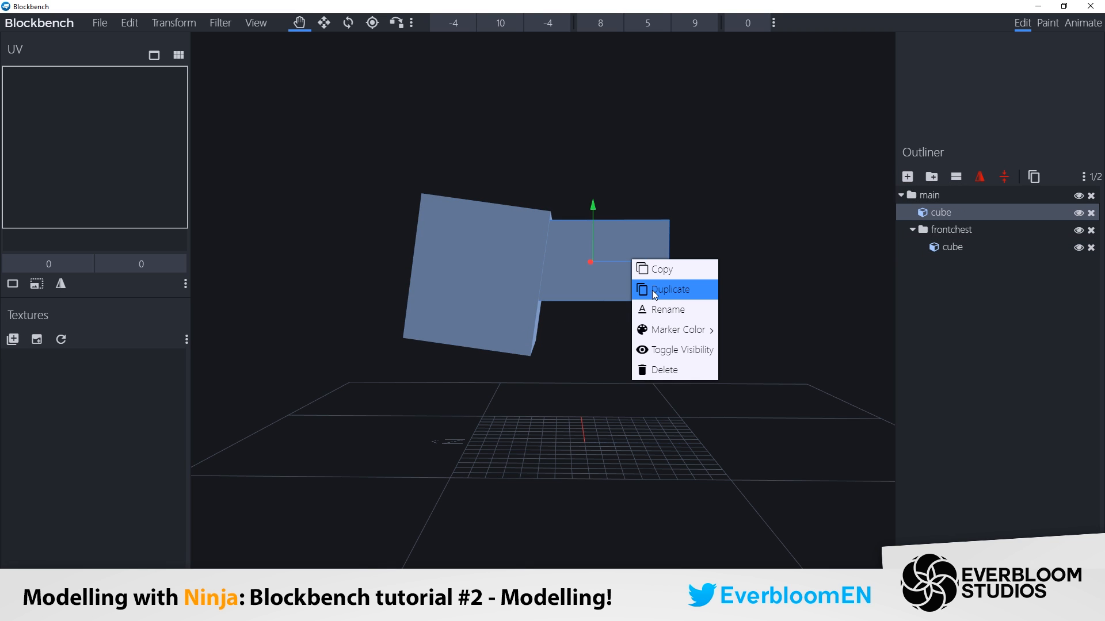
left_click(610, 279)
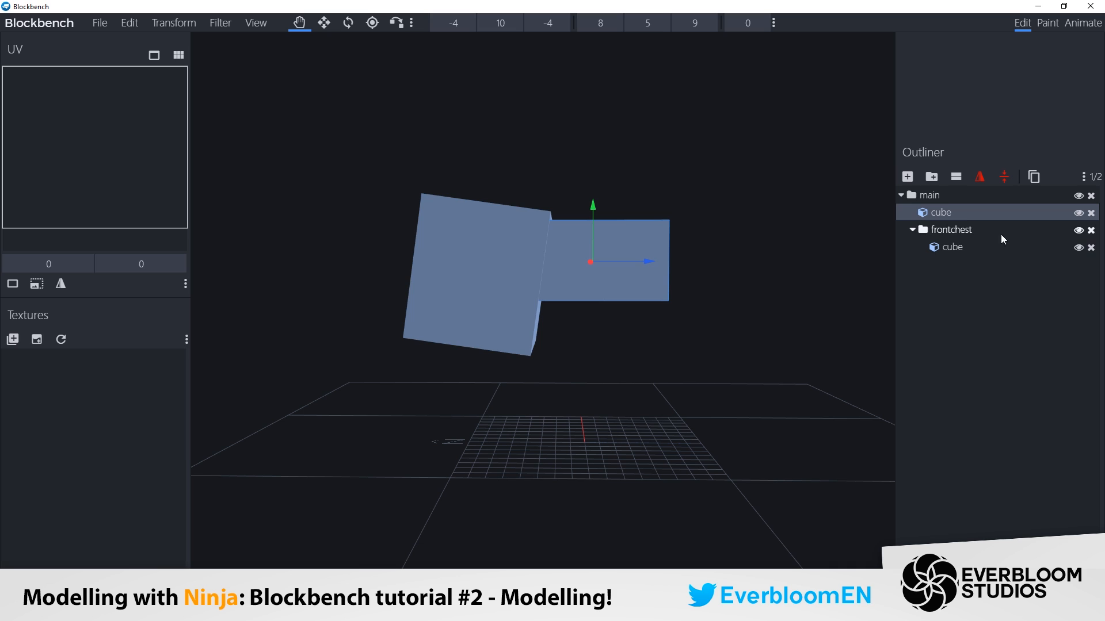
right_click(962, 215)
left_click(926, 213)
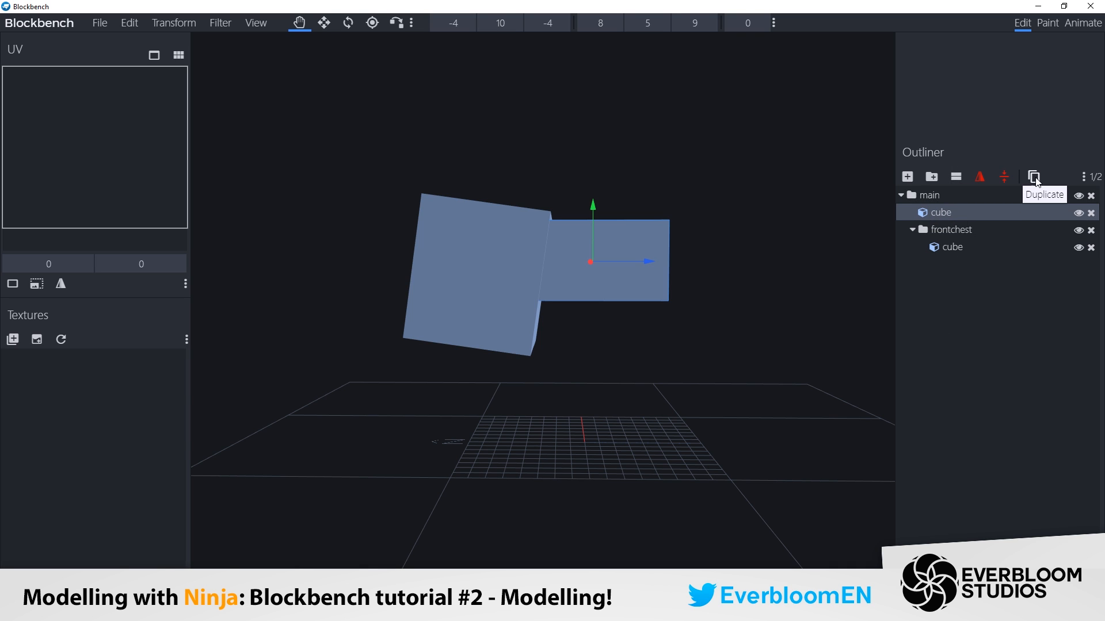
right_click(644, 231)
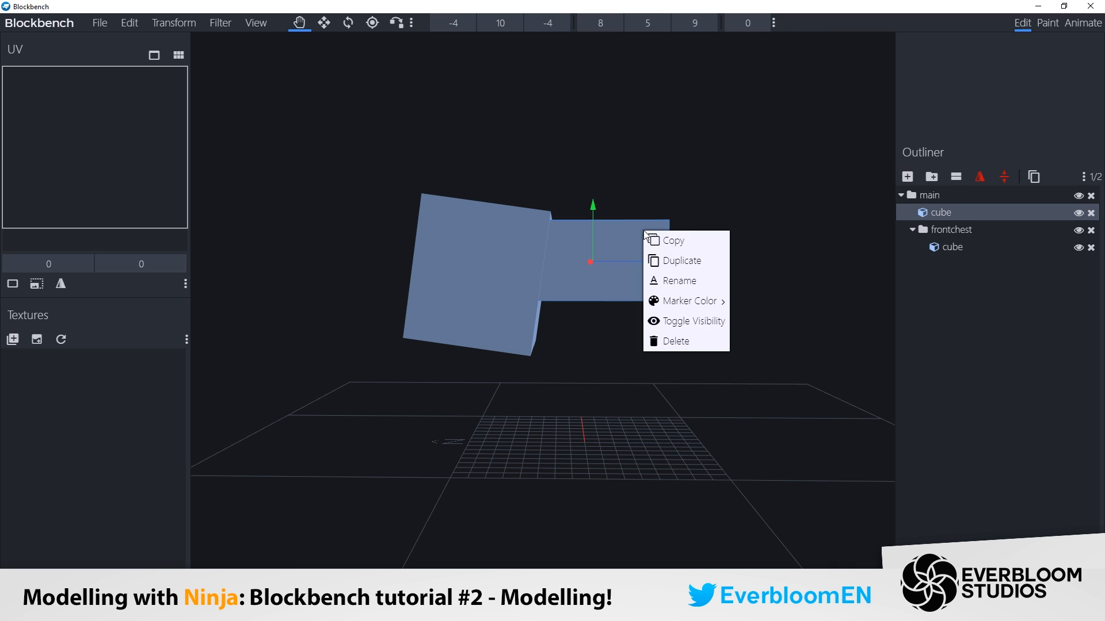
left_click(689, 262)
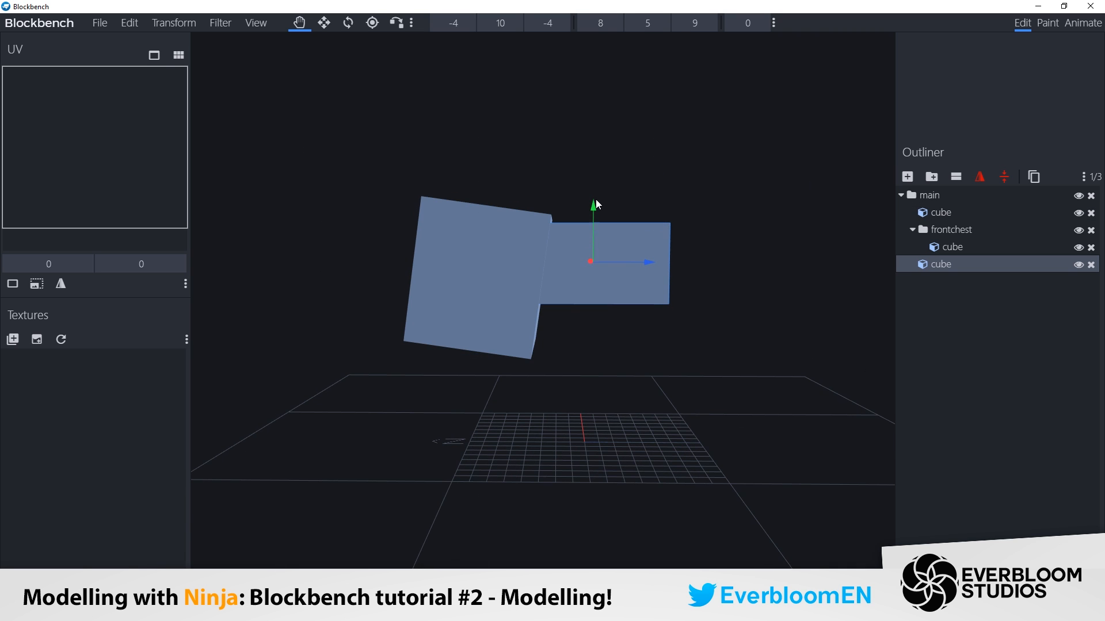
Move the duplicated cube below the body to Y 7 and reduce its height to 3.
left_click_drag(595, 199, 605, 283)
key("s")
left_click_drag(608, 384, 644, 322)
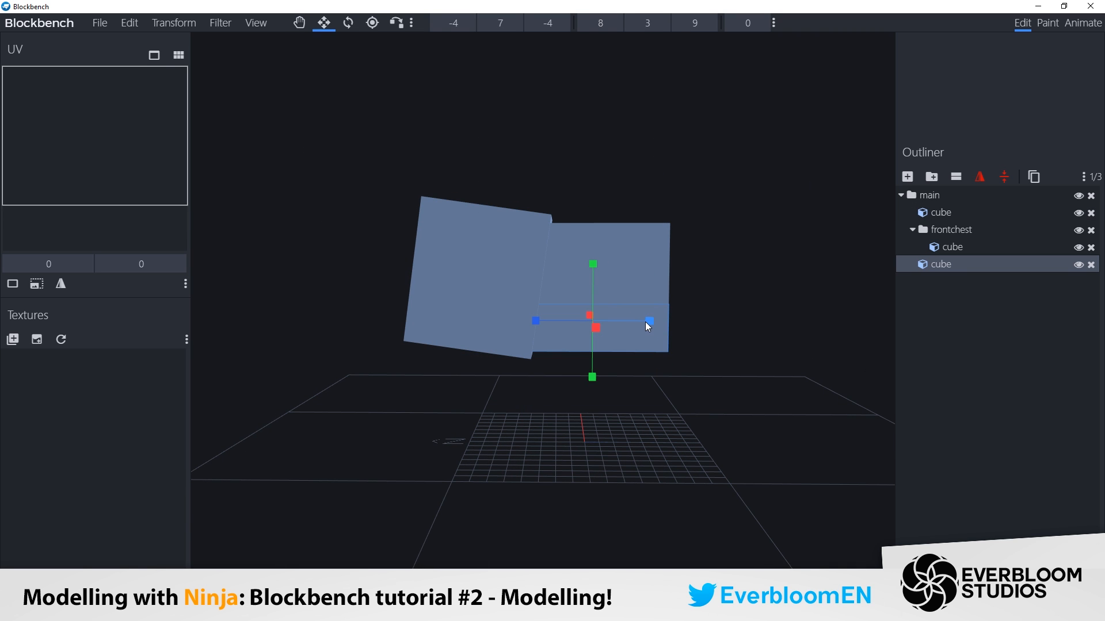
key("v")
Put the lower cube in a new bone named belly.
left_click(931, 177)
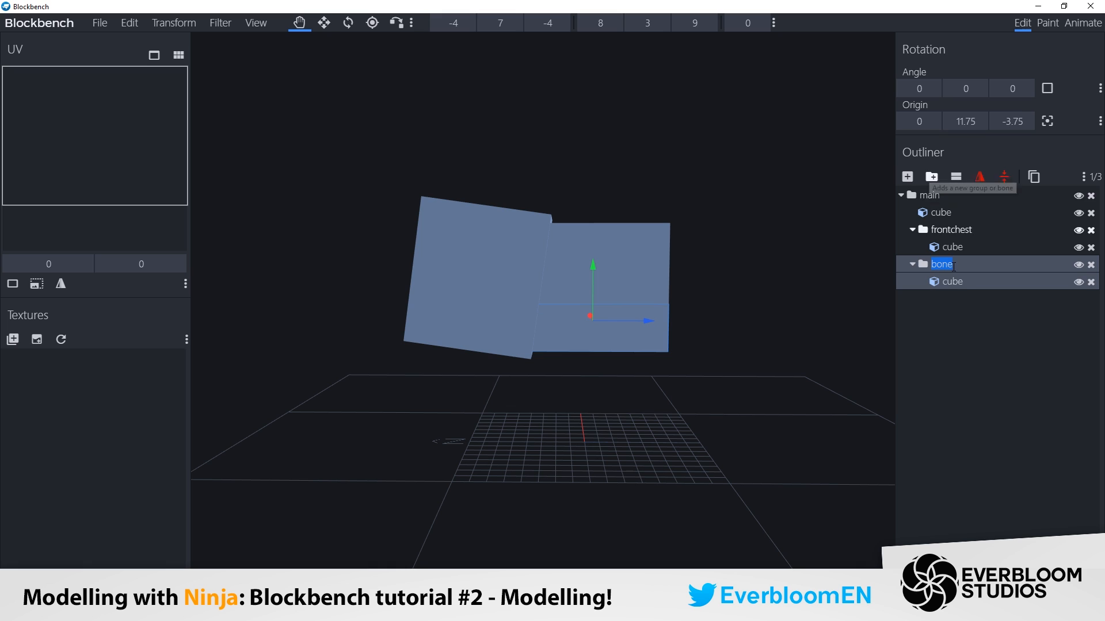
double_click(952, 266)
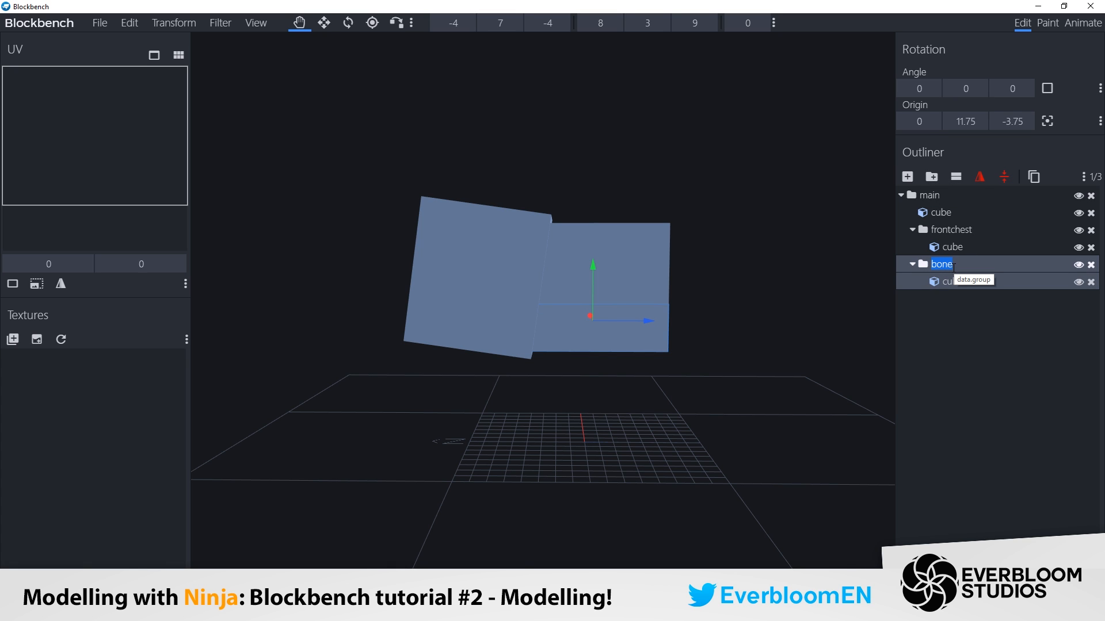
type("belly")
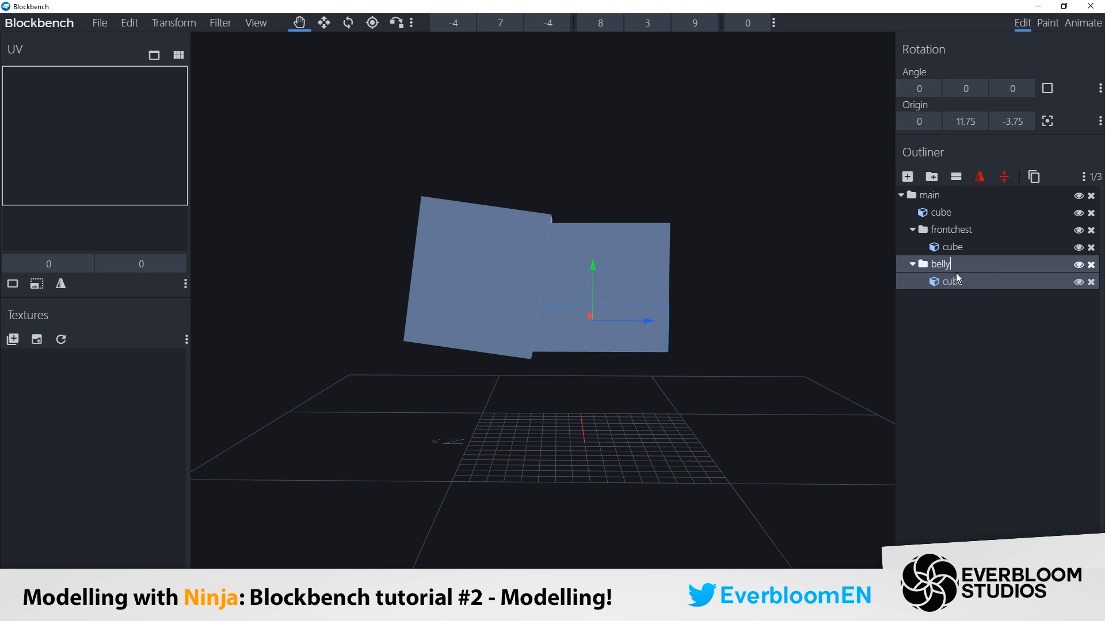
key("Return")
Move the belly bone's pivot to origin 0, 7.75, -3.75 and tilt the bone about the X axis so its rear end rises.
left_click(373, 22)
left_click_drag(525, 224, 534, 274)
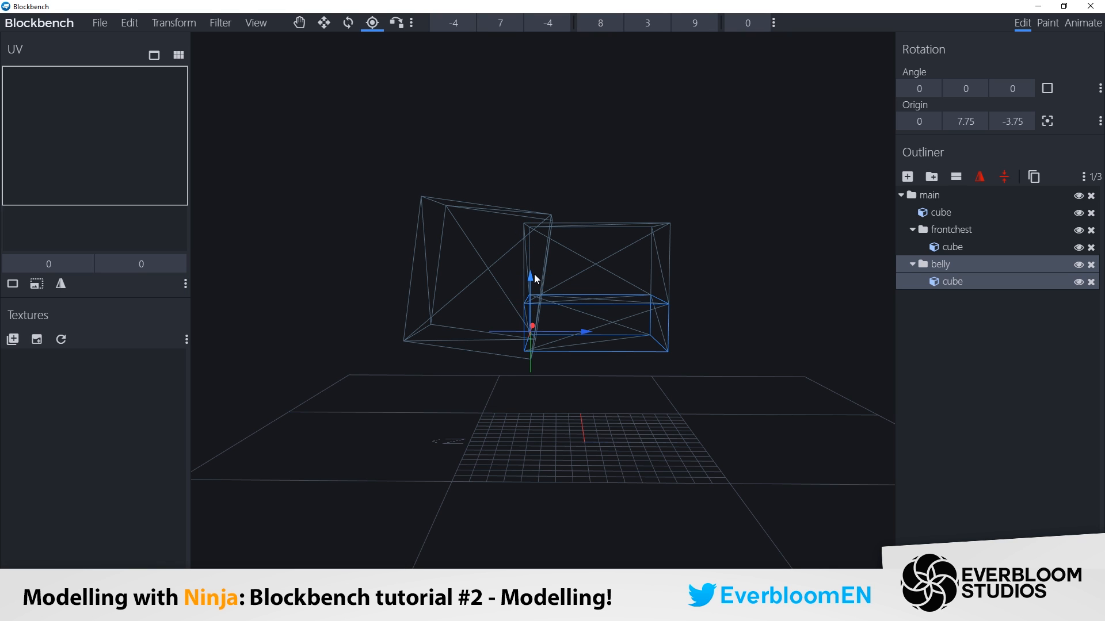
left_click(348, 23)
left_click_drag(571, 309, 564, 294)
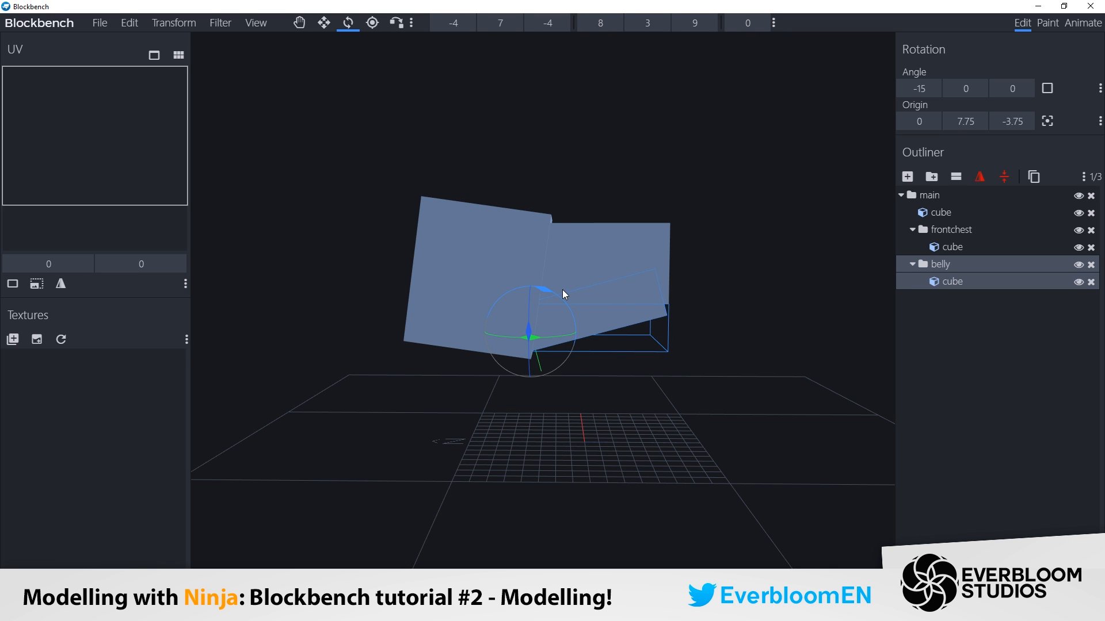
left_click_drag(563, 290, 572, 253)
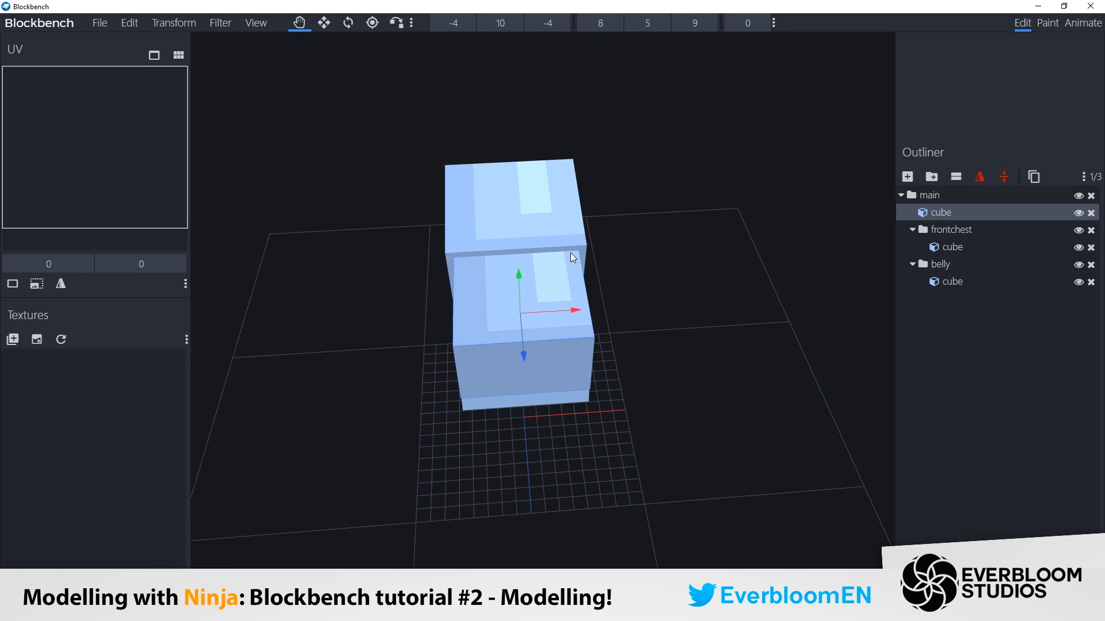
Narrow all three cubes together by 1, making the body cube 7 wide, and re-center them on the X axis.
left_click(571, 252, "ctrl")
left_click(562, 395, "ctrl")
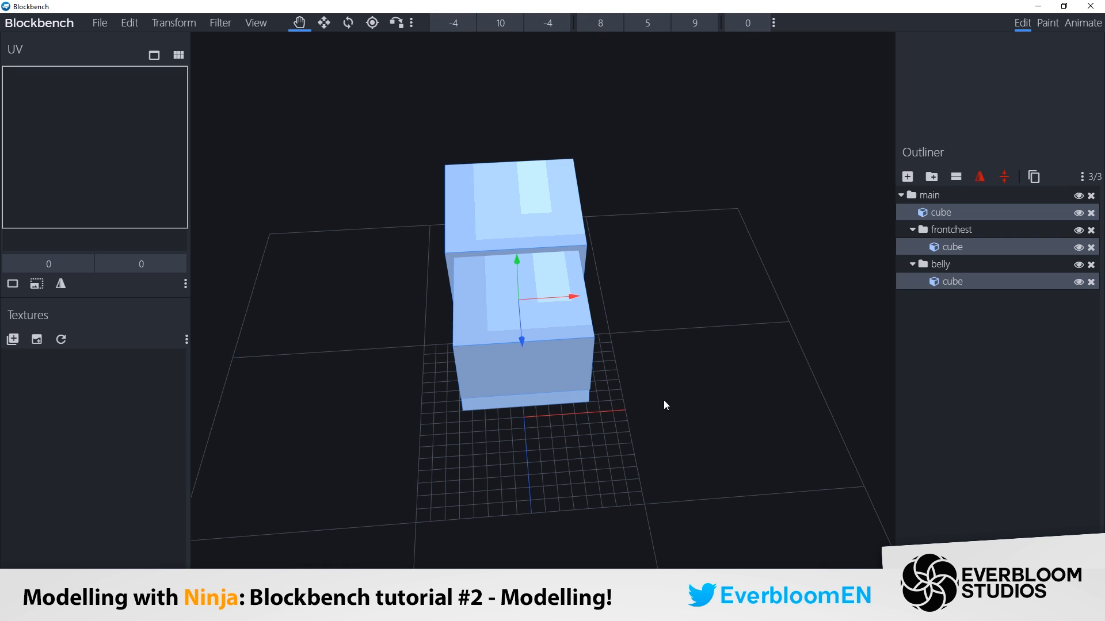
key("s")
left_click_drag(567, 295, 618, 332)
key("v")
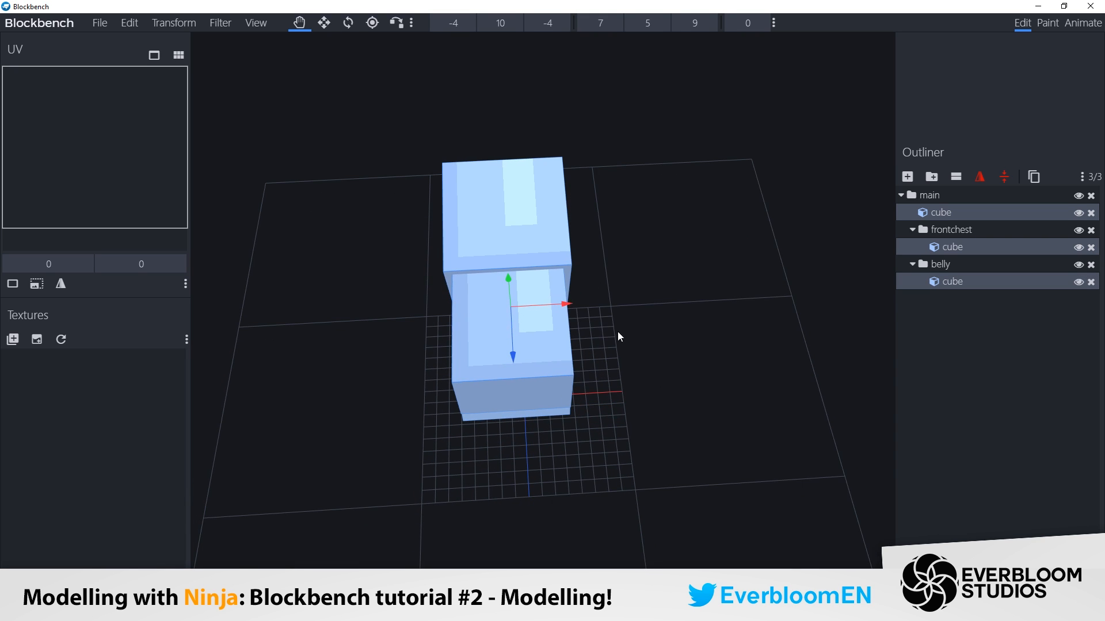
left_click_drag(566, 303, 574, 304)
left_click_drag(611, 374, 616, 351)
Narrow the belly cube evenly on both sides to a width of 6, with its X position at -3.
left_click(532, 337)
left_click_drag(530, 355, 520, 364)
key("s")
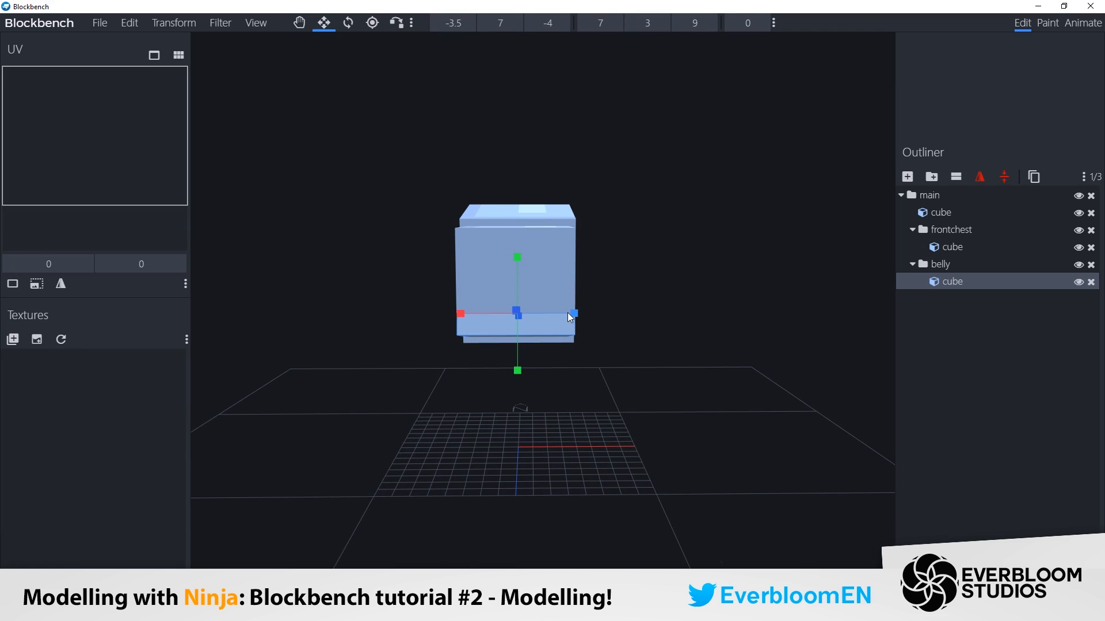
left_click_drag(567, 313, 560, 316)
key("v")
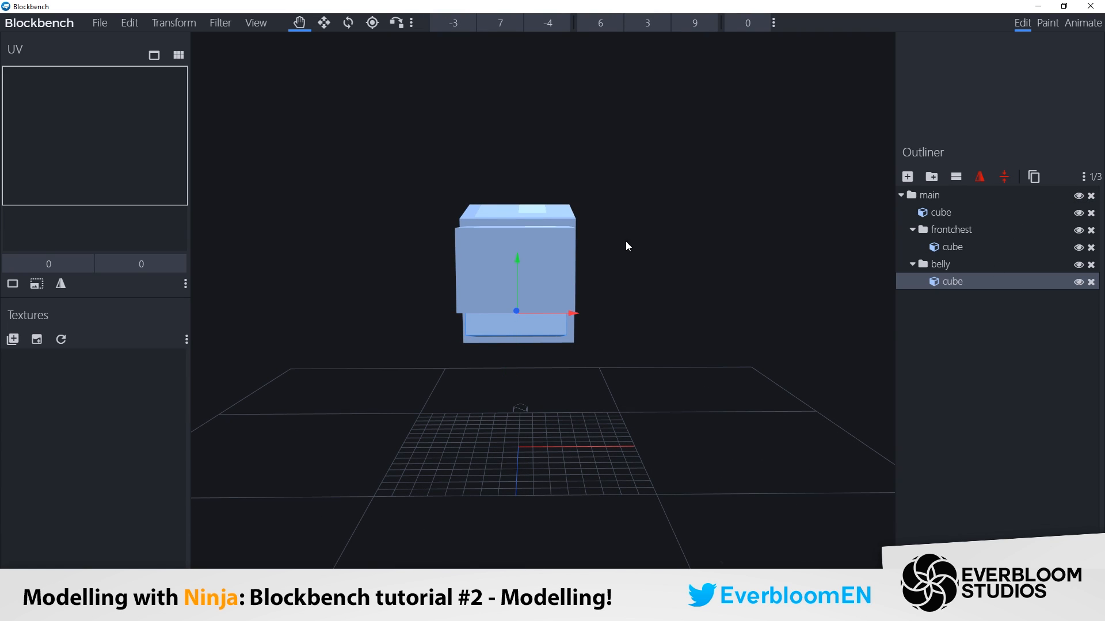
Shorten the body and belly cubes together at the rear, making the body cube 8 deep.
left_click_drag(522, 404, 757, 422)
left_click(760, 455)
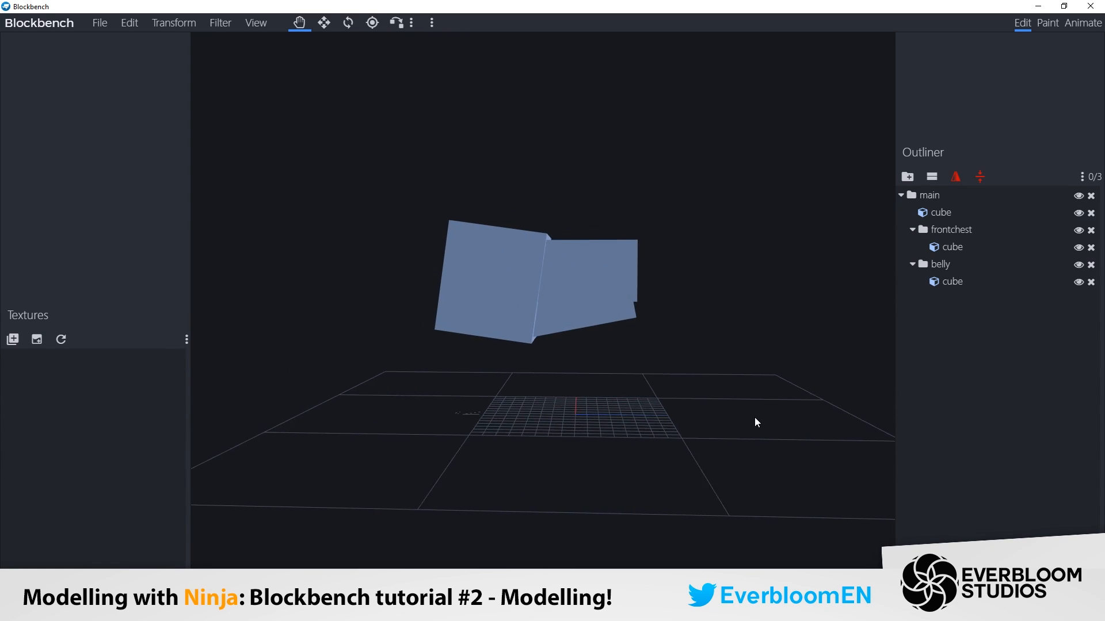
left_click(611, 275)
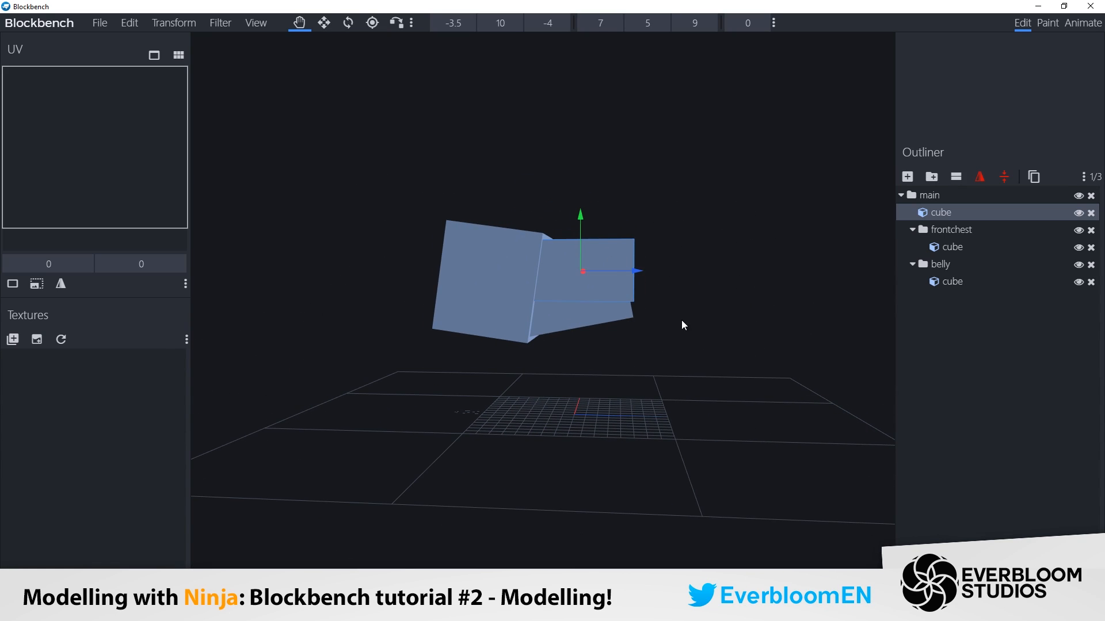
left_click_drag(681, 320, 697, 321)
left_click(620, 307, "ctrl")
left_click_drag(640, 269, 627, 270)
left_click(702, 311)
left_click_drag(702, 311, 686, 308)
Duplicate the shortened body cube to make a cube for the husky's rear.
left_click(922, 193)
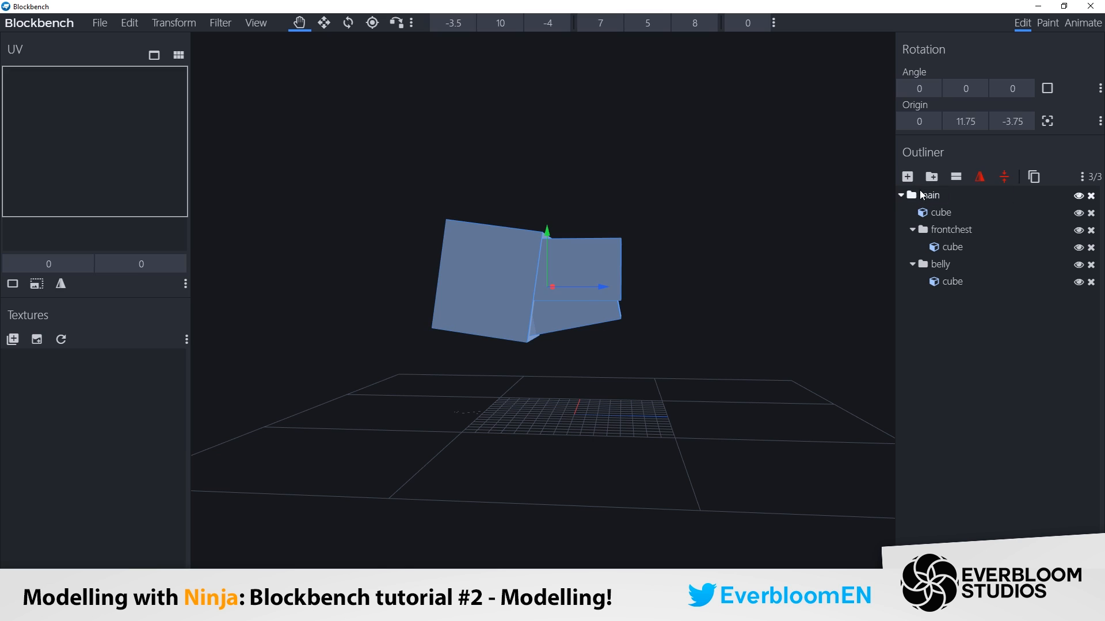
left_click(929, 195)
left_click(939, 211)
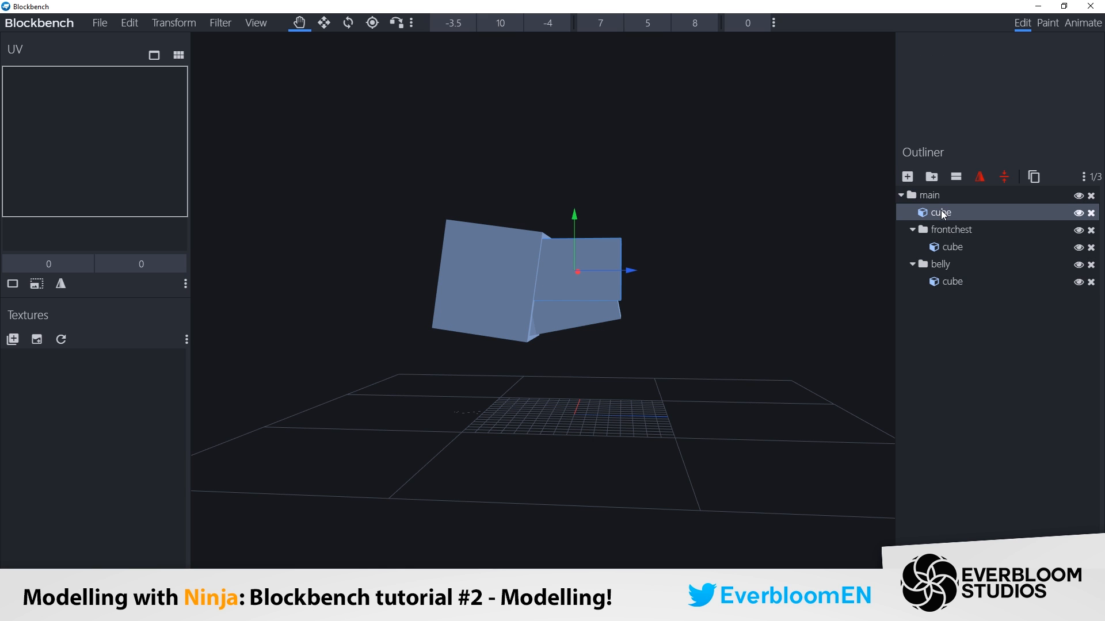
right_click(940, 211)
left_click(967, 241)
Place the duplicate behind the body at Y 8.4, Z 3 and resize it to 7 high and 6 deep.
left_click_drag(632, 271, 653, 351)
key("s")
left_click_drag(593, 282, 580, 283)
mouse_move(690, 334)
left_mouse_down()
mouse_move(754, 398)
mouse_move(710, 320)
mouse_move(710, 342)
left_mouse_up()
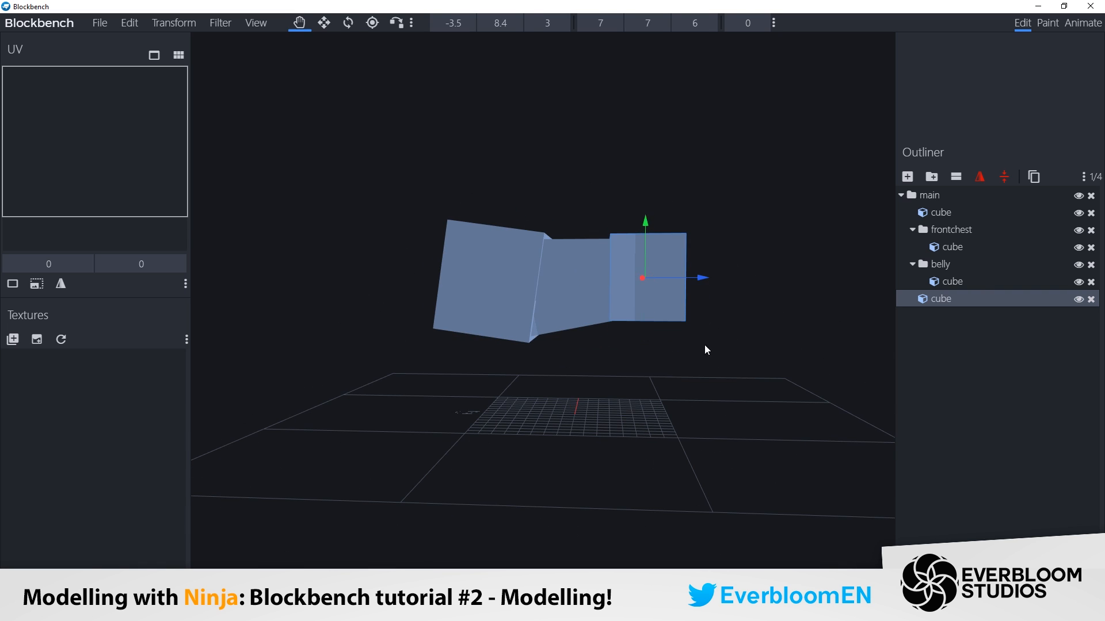
Try moving the rear cube farther back to Z 4, and undo the move.
left_click_drag(703, 347, 741, 379)
left_click_drag(626, 384, 618, 374)
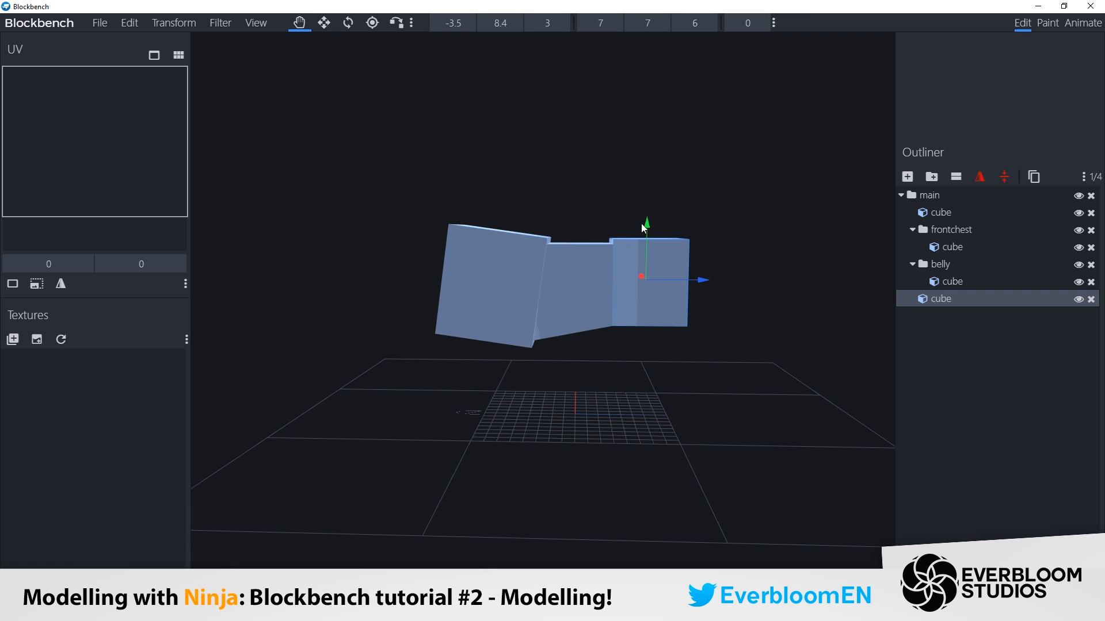
left_click_drag(649, 221, 717, 253)
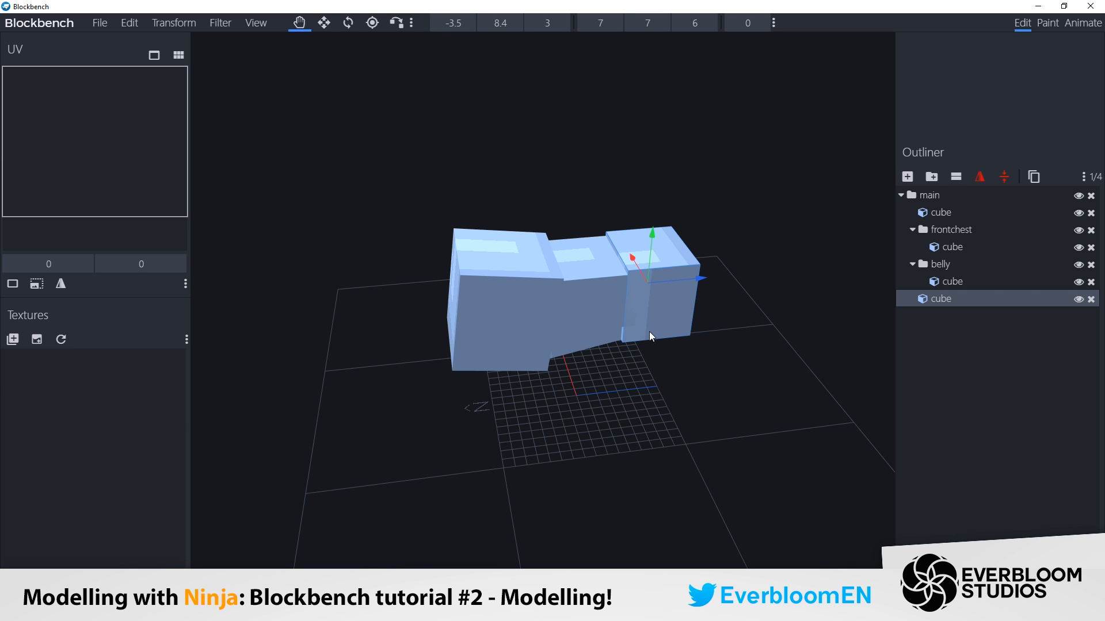
left_click_drag(649, 331, 768, 377)
left_click_drag(613, 290, 611, 291)
left_click_drag(693, 388, 767, 335)
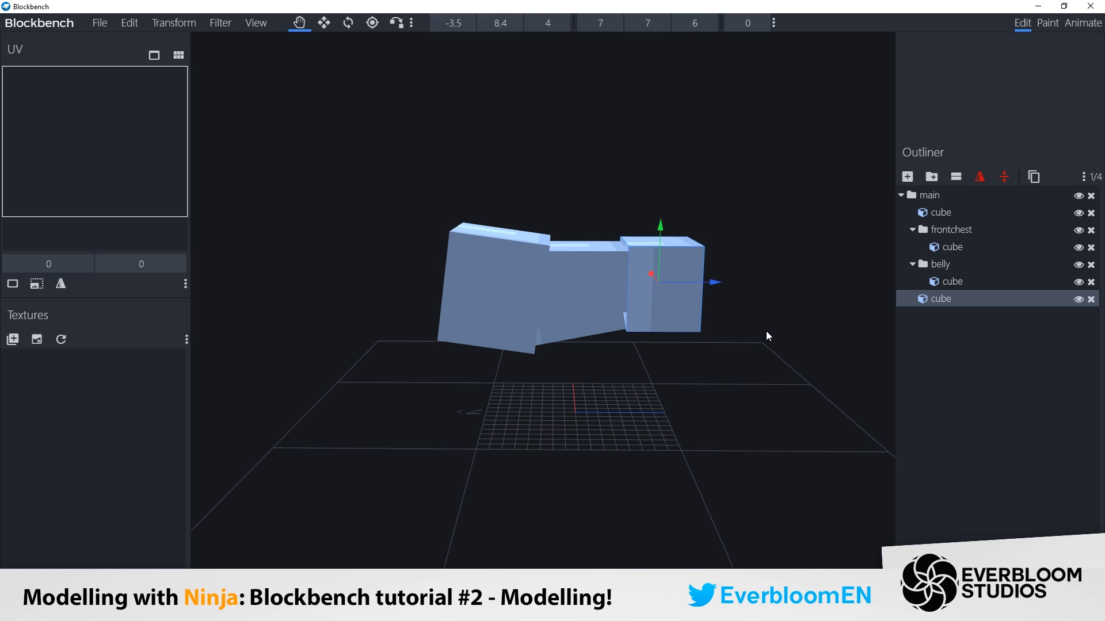
key("ctrl+z")
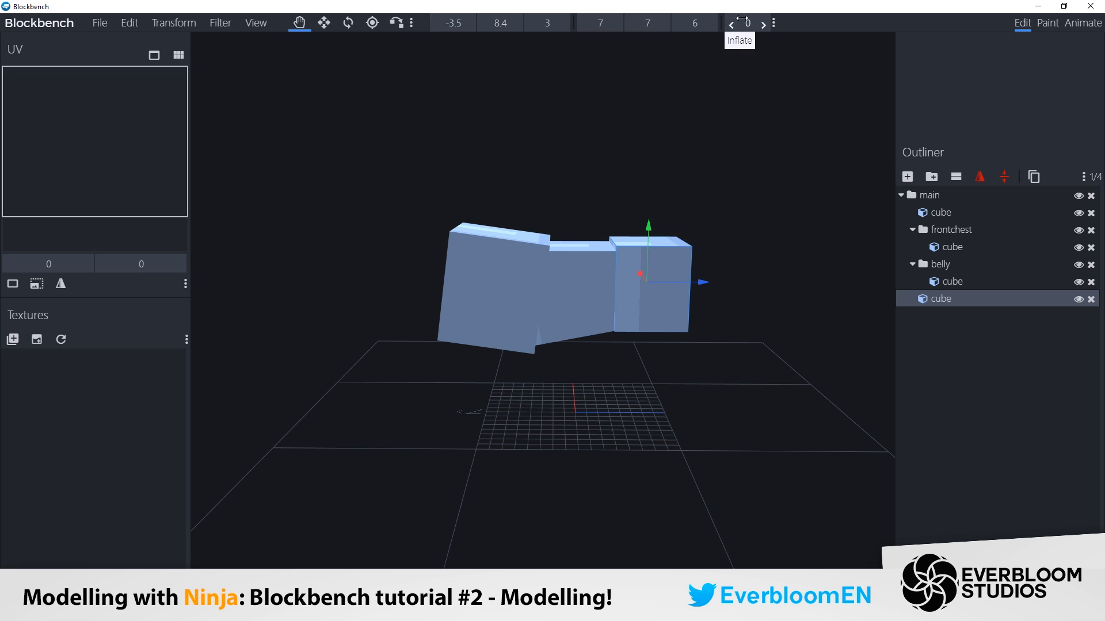
Set the rear cube's inflate value to 0.05.
left_click_drag(648, 243, 788, 253)
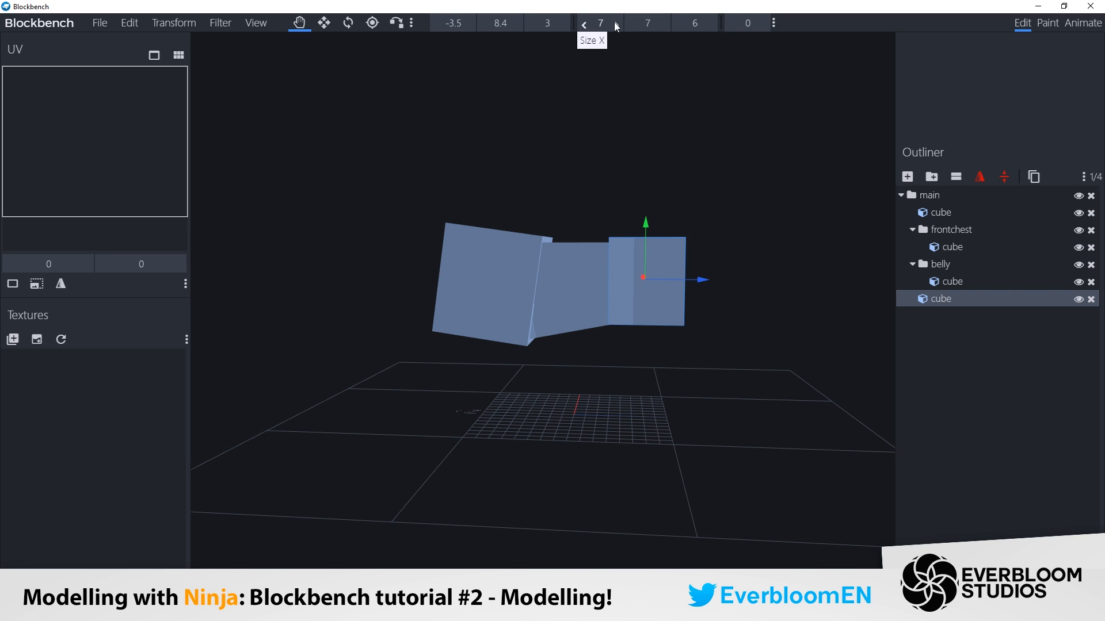
left_click(614, 26, "ctrl")
left_click(584, 25, "ctrl")
left_click_drag(730, 132, 709, 176)
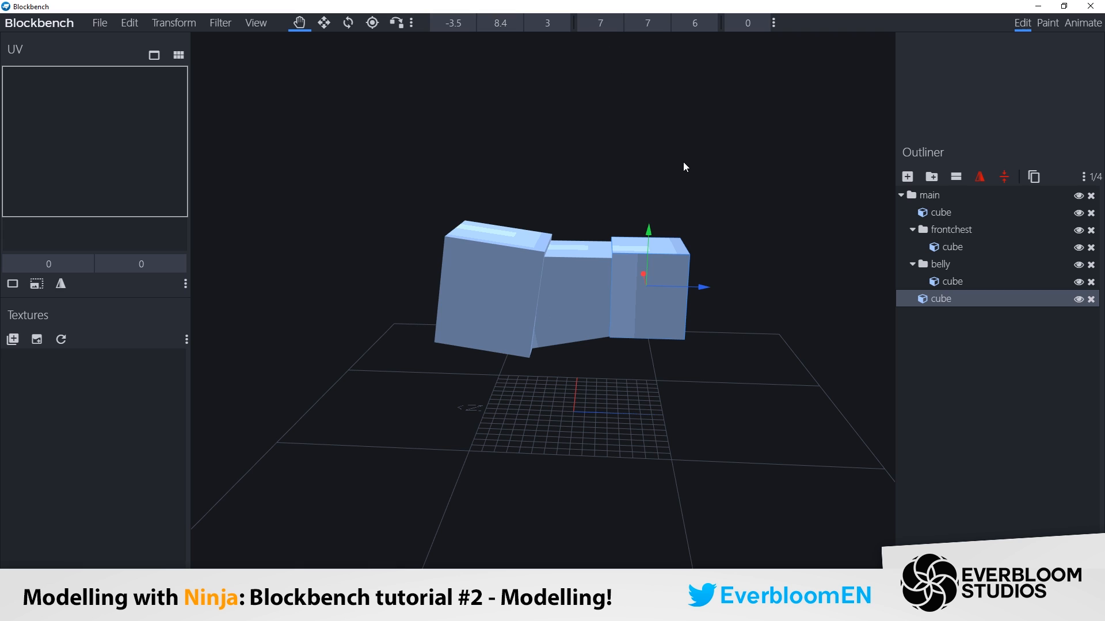
left_click(749, 22)
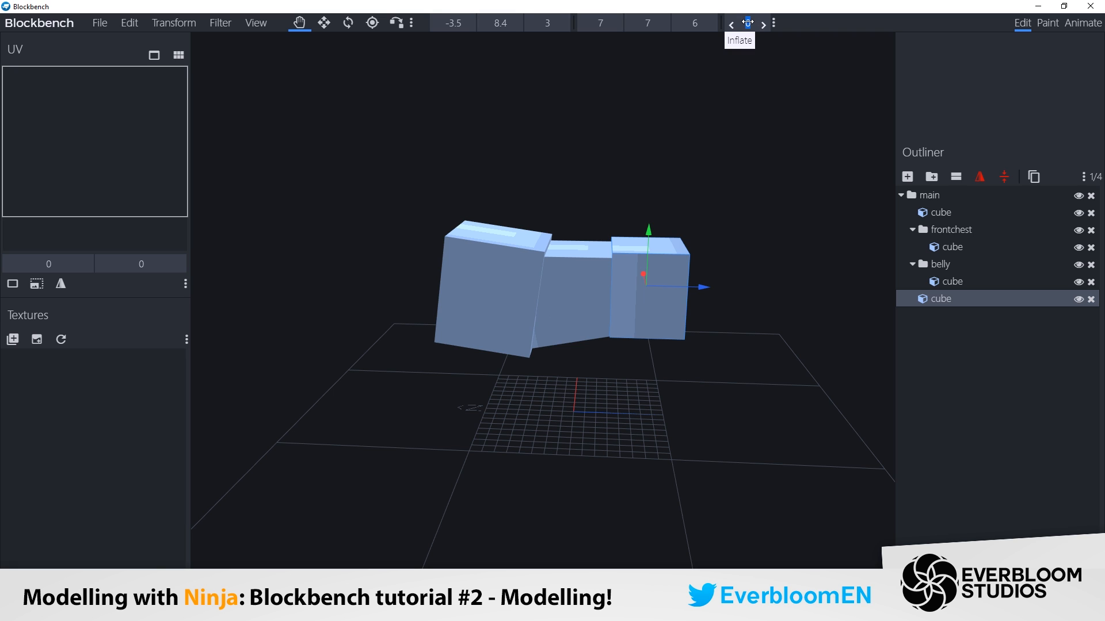
type("0.05")
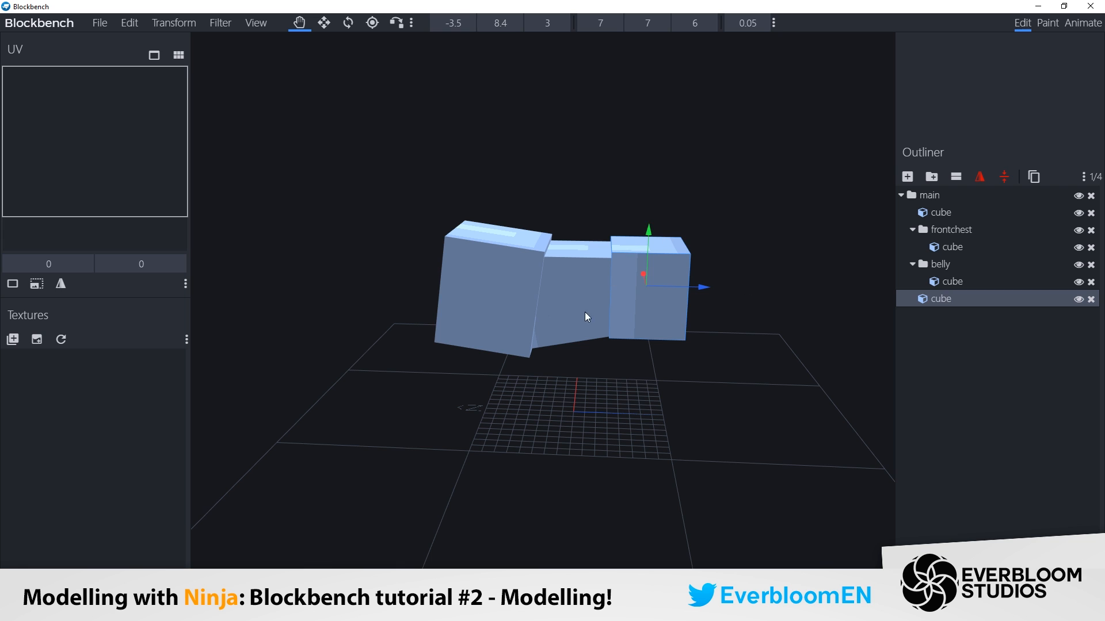
Resize the rear cube to 6 high and 5 deep at Y 9.1, and set its inflate to 0.15.
left_click_drag(629, 407, 630, 374)
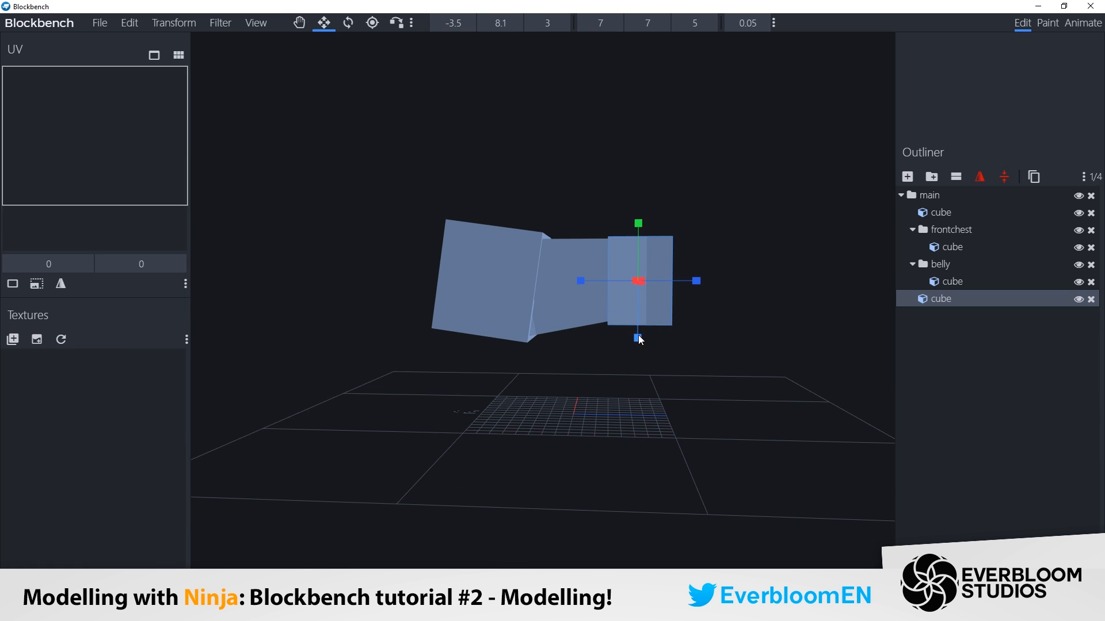
left_click_drag(637, 335, 732, 345)
left_click(616, 312)
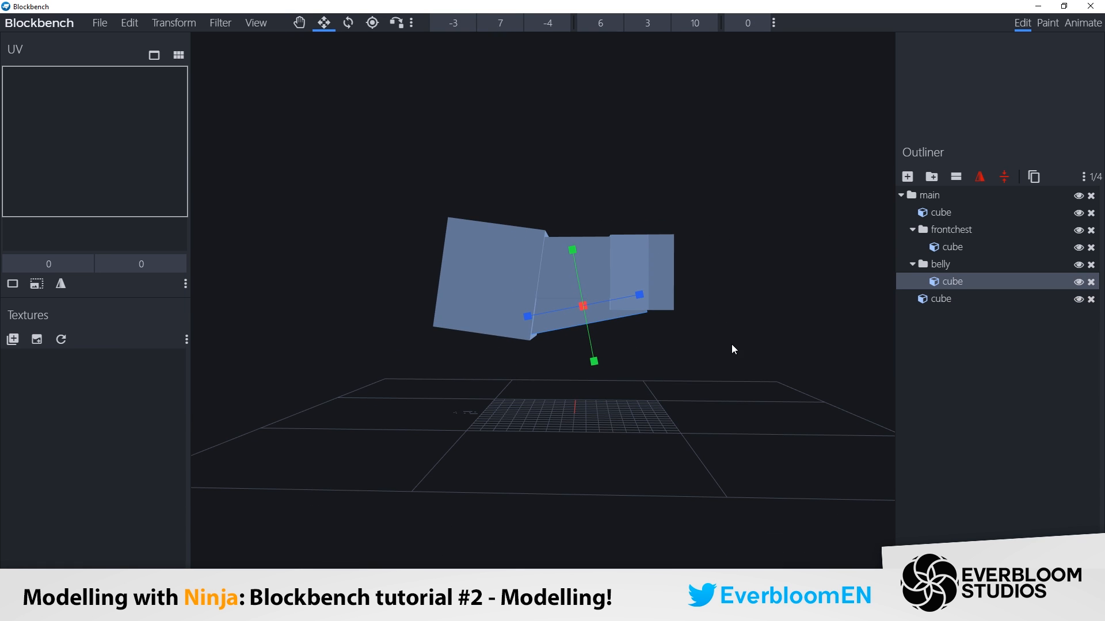
key("v")
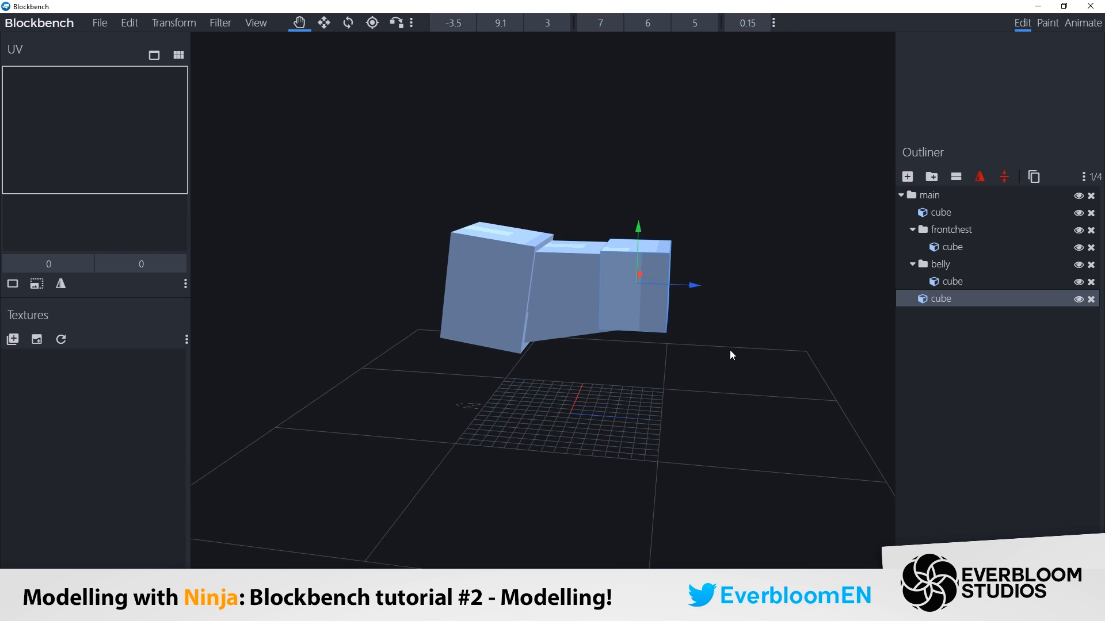
left_click_drag(732, 351, 670, 337)
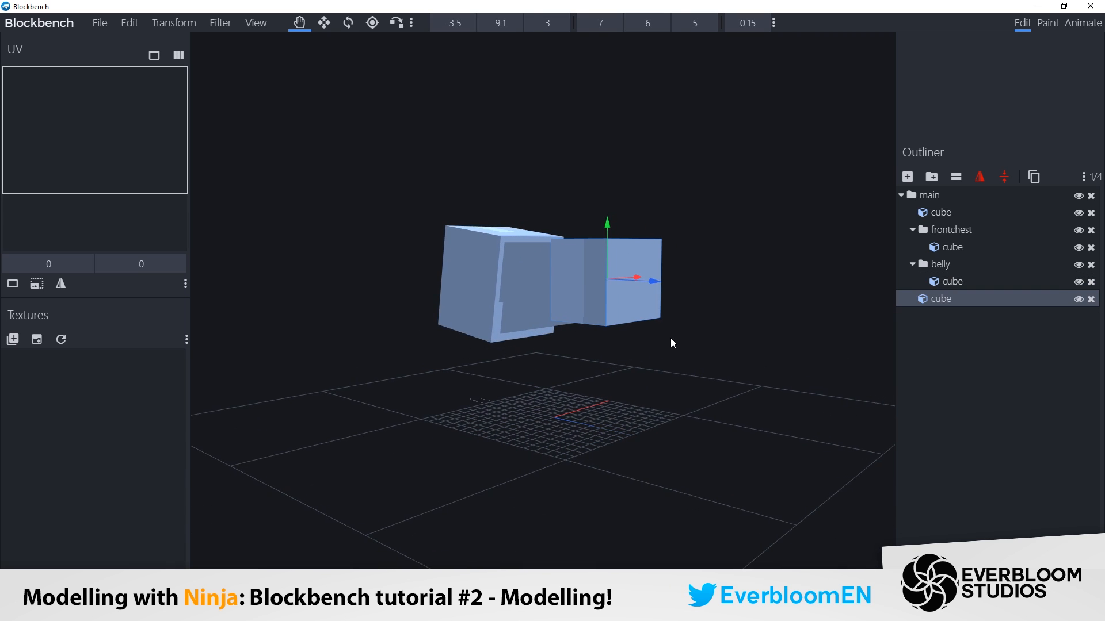
Duplicate the rear cube and move the copy back to Z 8.
right_click(649, 263)
left_click(665, 290)
left_click_drag(640, 283, 676, 279)
Shorten the original rear cube to 4 deep.
left_click(661, 269)
key("s")
key("v")
Nudge the duplicated rear cube forward to Z 7.8.
left_click(709, 278)
left_click_drag(764, 189, 744, 180)
mouse_move(742, 279)
left_mouse_down()
mouse_move(720, 282)
mouse_move(729, 284)
left_mouse_up()
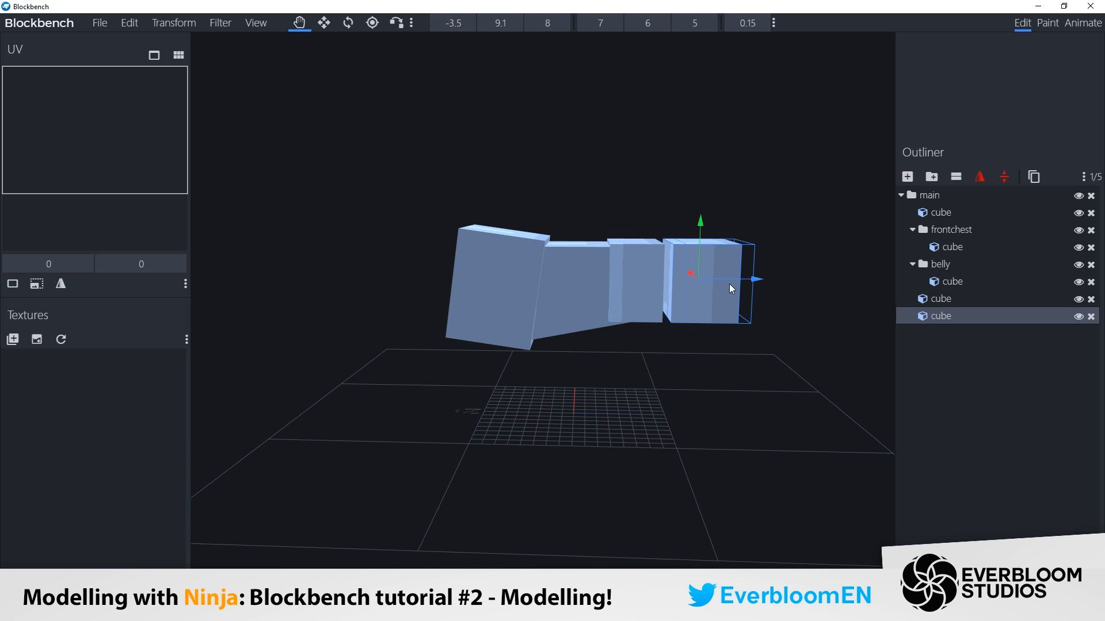
scroll(823, 158, "up", 2)
right_click_drag(823, 158, 802, 168)
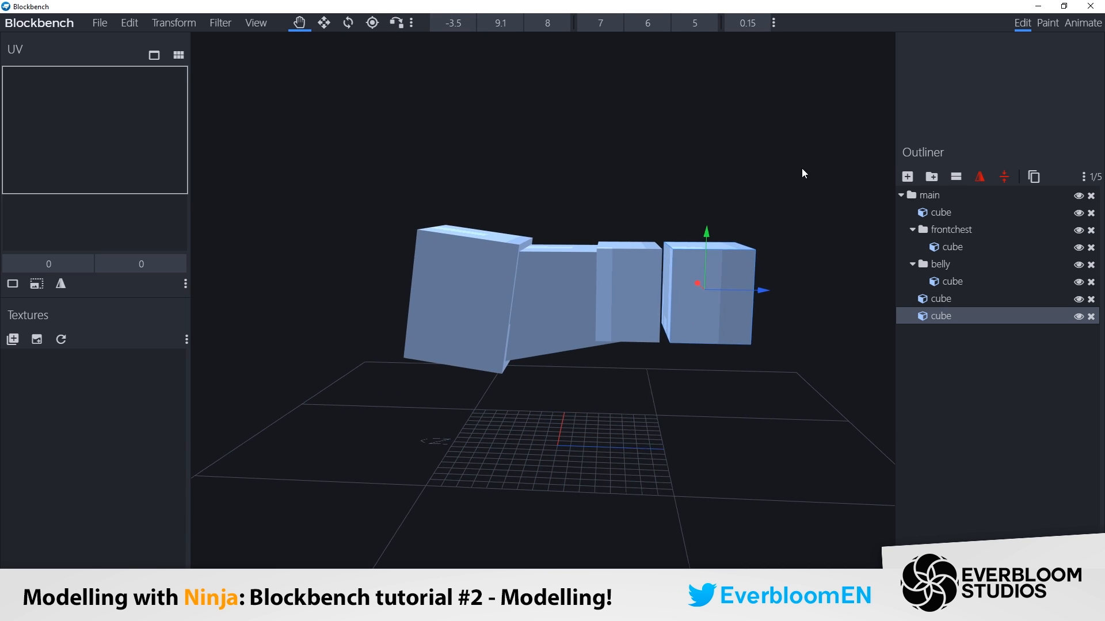
mouse_move(755, 296)
left_mouse_down()
mouse_move(741, 302)
mouse_move(743, 292)
left_mouse_up()
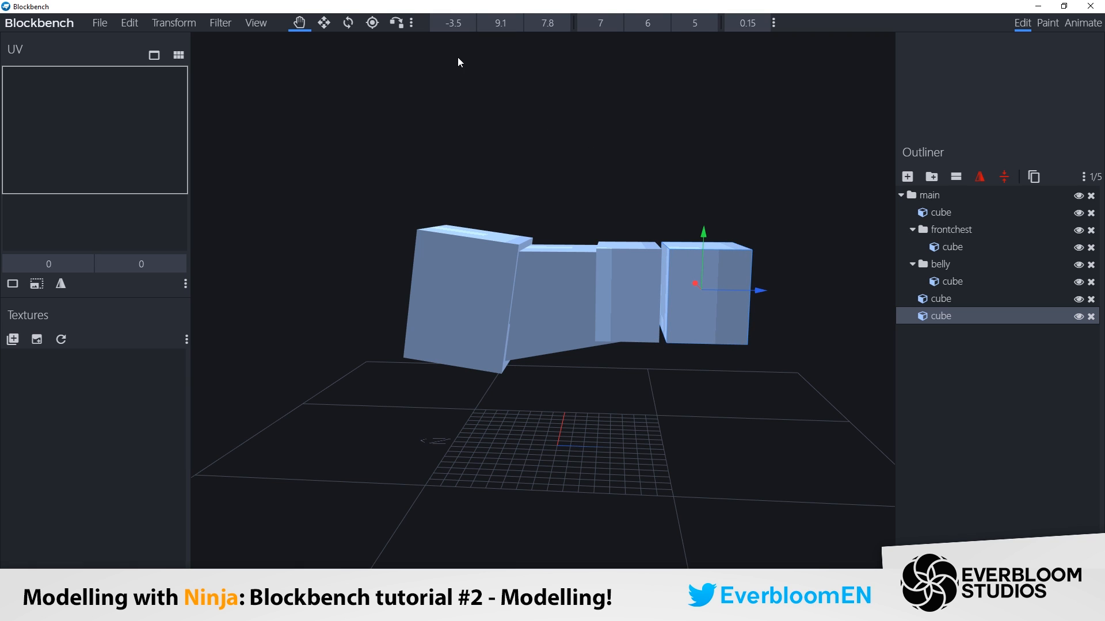
Use Vertex Snap to attach the duplicate's upper front corner to the upper back corner of the original rear cube.
left_click(394, 24)
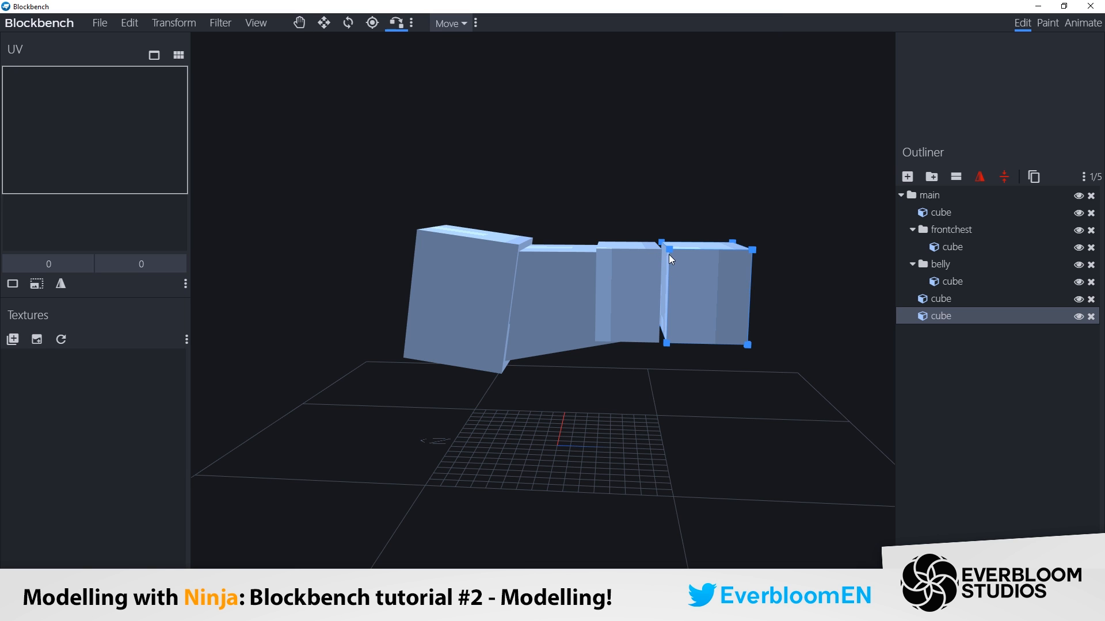
left_click_drag(754, 188, 682, 174)
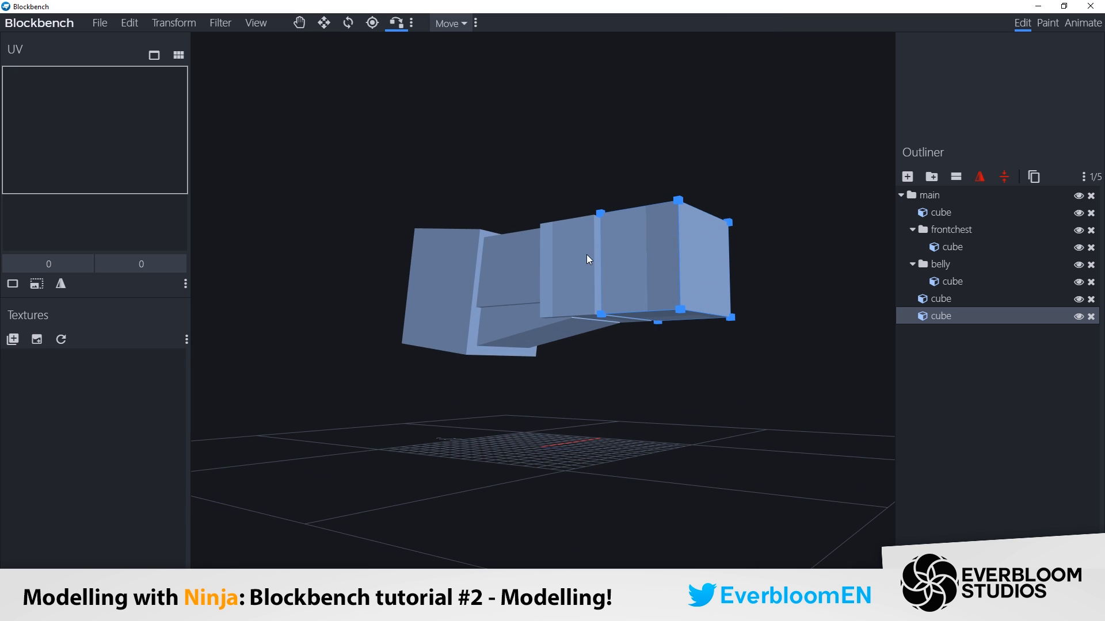
left_click_drag(653, 271, 787, 271)
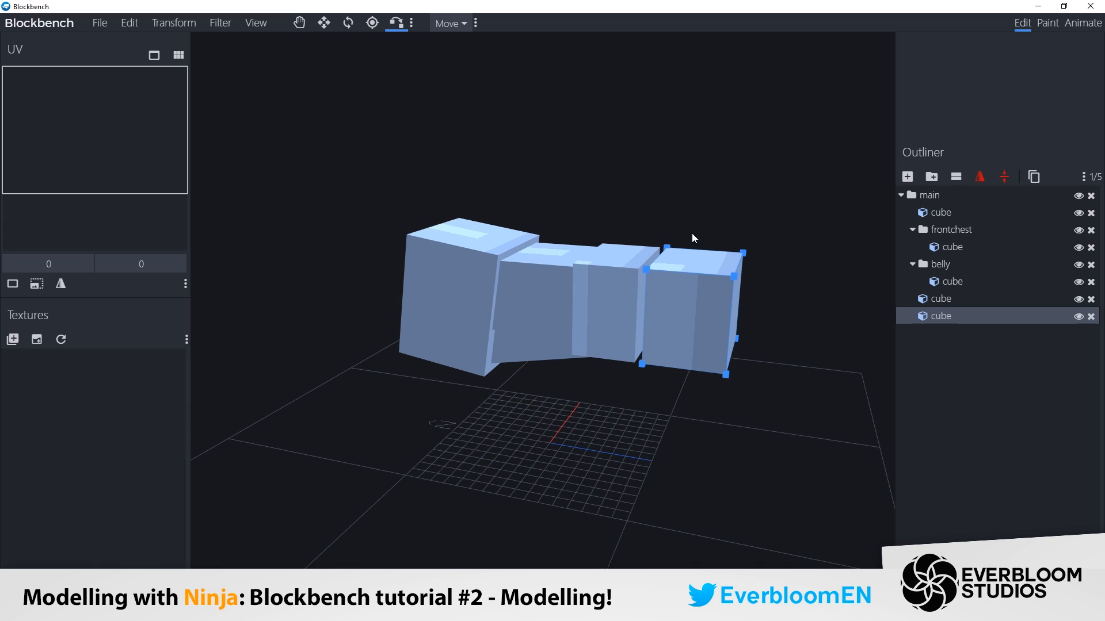
left_click(646, 269)
left_click(619, 275)
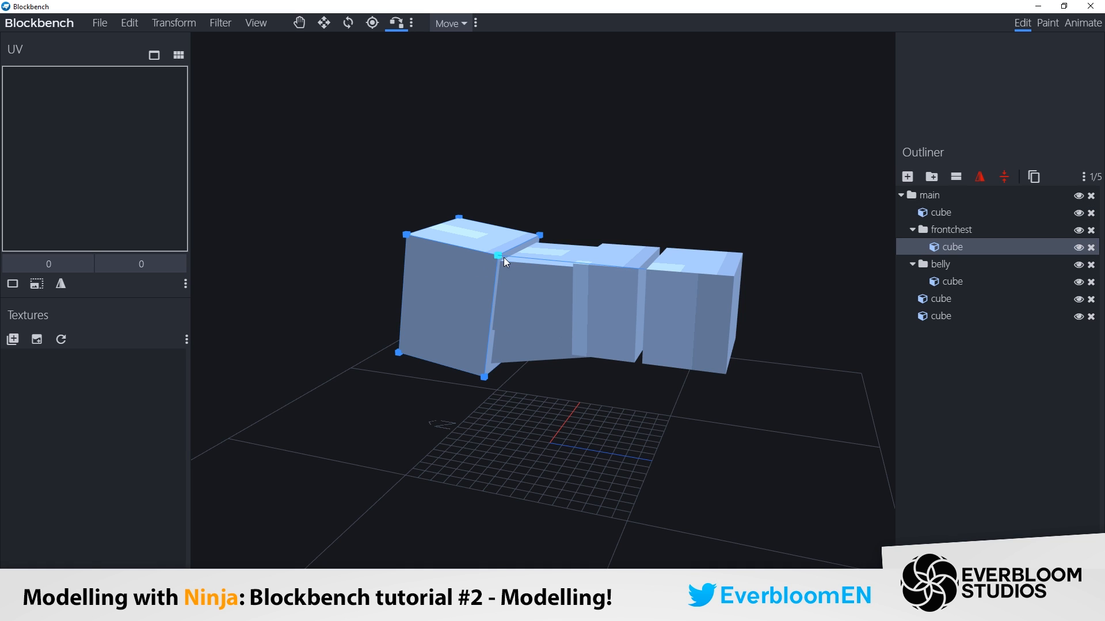
left_click(503, 257)
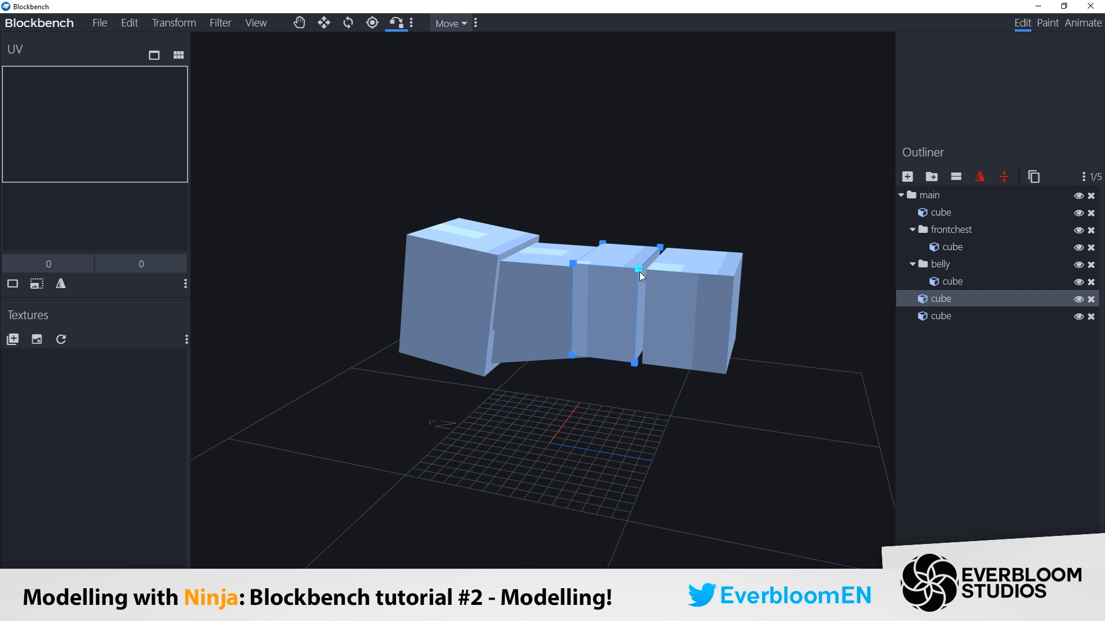
left_click_drag(709, 257, 683, 154)
scroll(673, 242, "up", 5)
right_click_drag(660, 321, 604, 328)
left_click_drag(604, 328, 671, 389)
key("v")
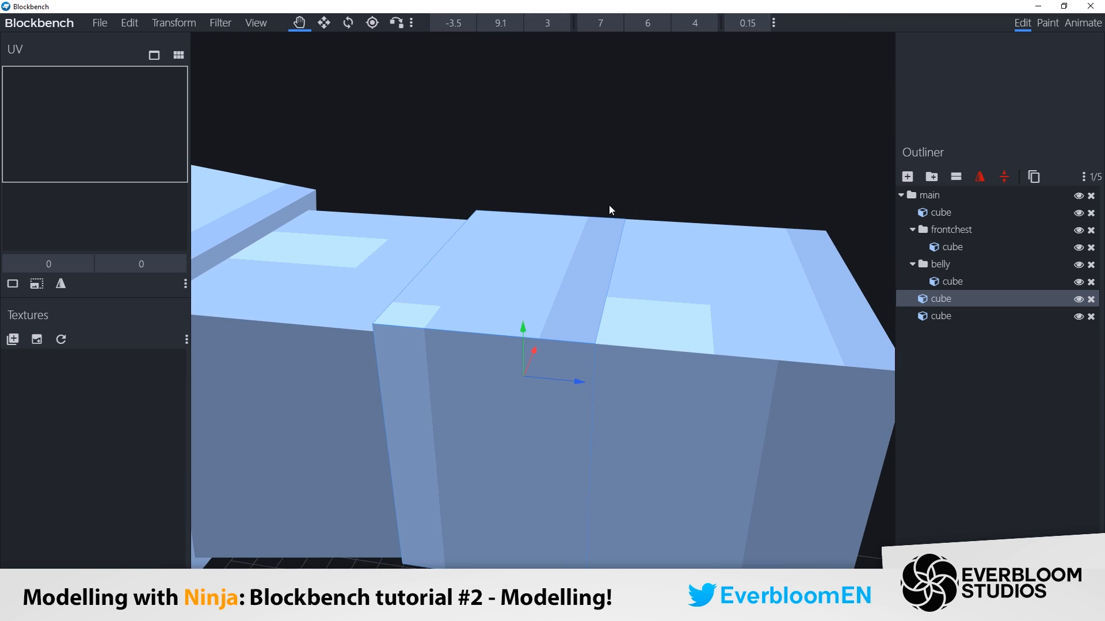
Set the rearmost cube's inflate to 0 and snap its front corner again to the cube ahead of it.
left_click(710, 256)
left_click_drag(710, 255, 731, 110)
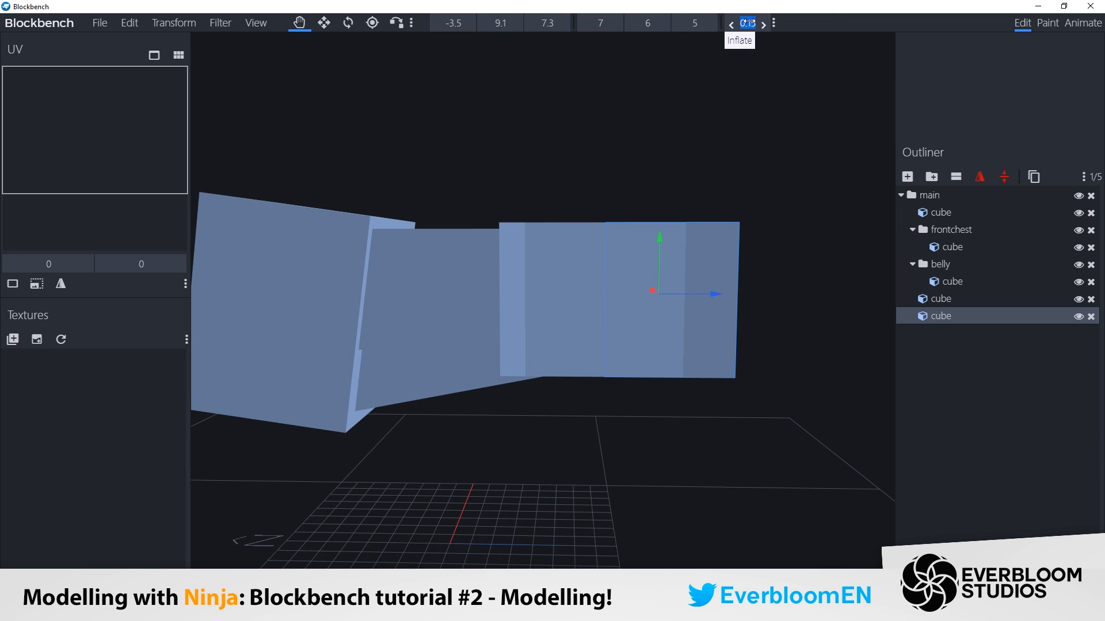
type("0")
key("Return")
left_click_drag(599, 167, 575, 171)
key("x")
left_click(592, 233)
left_click(570, 251)
left_click(589, 227)
left_click_drag(688, 118, 590, 185)
left_click_drag(667, 248, 757, 187)
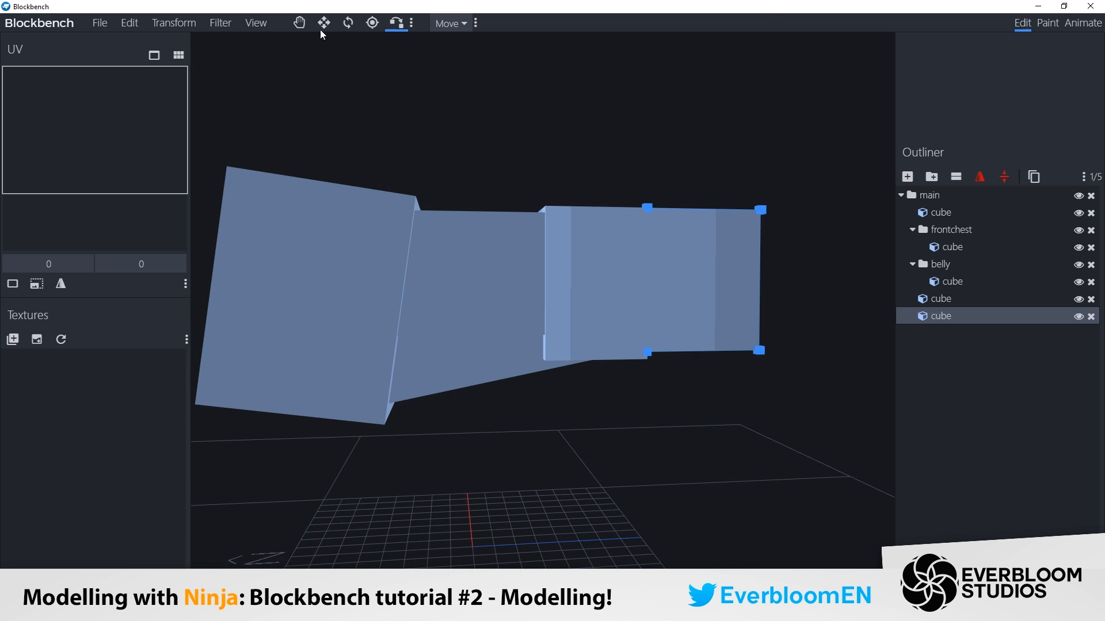
Shrink the rearmost cube in height and width and move it partly into the cube ahead, leaving it protruding slightly at the back.
left_click(301, 24)
left_click_drag(734, 142, 703, 143)
key("s")
left_click_drag(656, 220, 664, 236)
left_click_drag(712, 290, 649, 265)
scroll(650, 282, "down", 5)
key("v")
left_click_drag(586, 241, 513, 320, "ctrl")
key("s")
key("v")
left_click_drag(541, 214, 675, 141)
scroll(655, 230, "down", 5)
left_click(644, 250)
left_click_drag(644, 250, 715, 286)
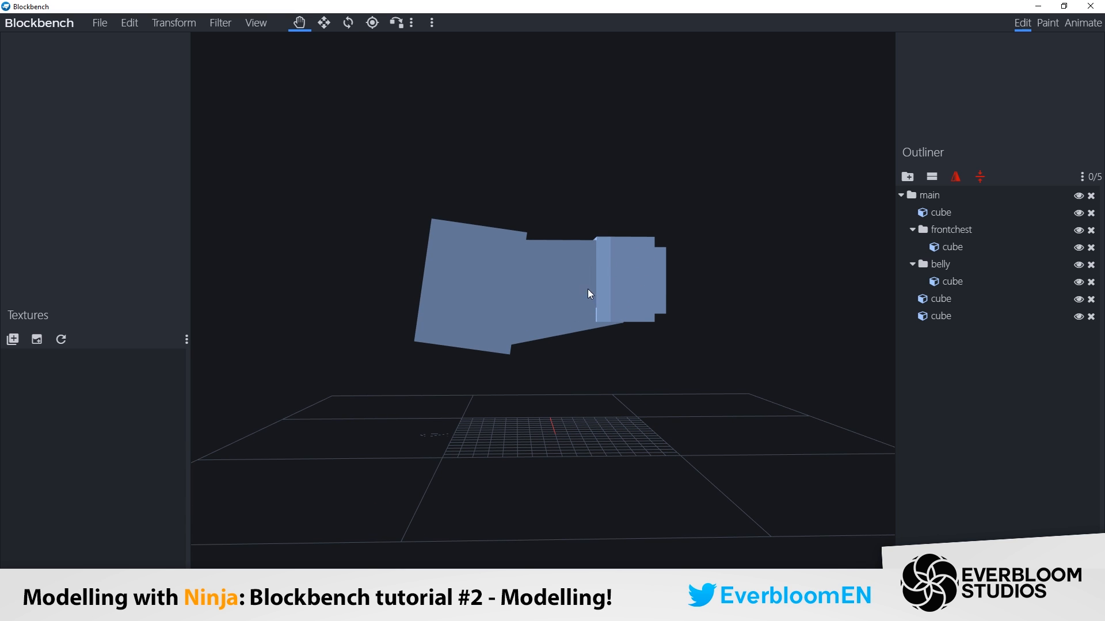
Collapse the main group and add a new top-level group named backleftleg.
left_click(901, 195)
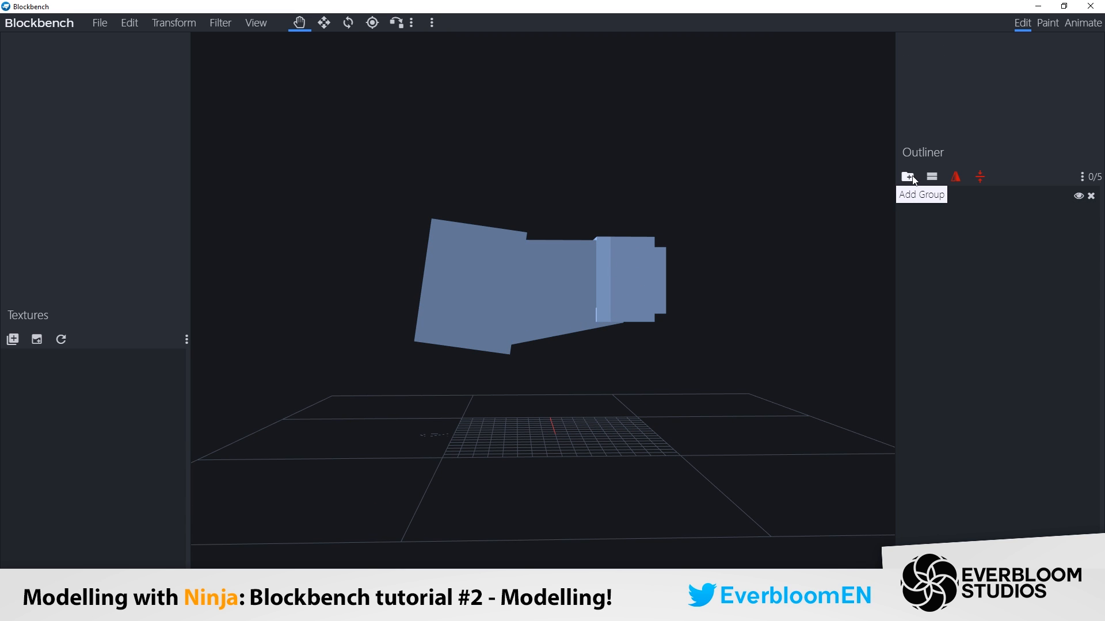
left_click(907, 177)
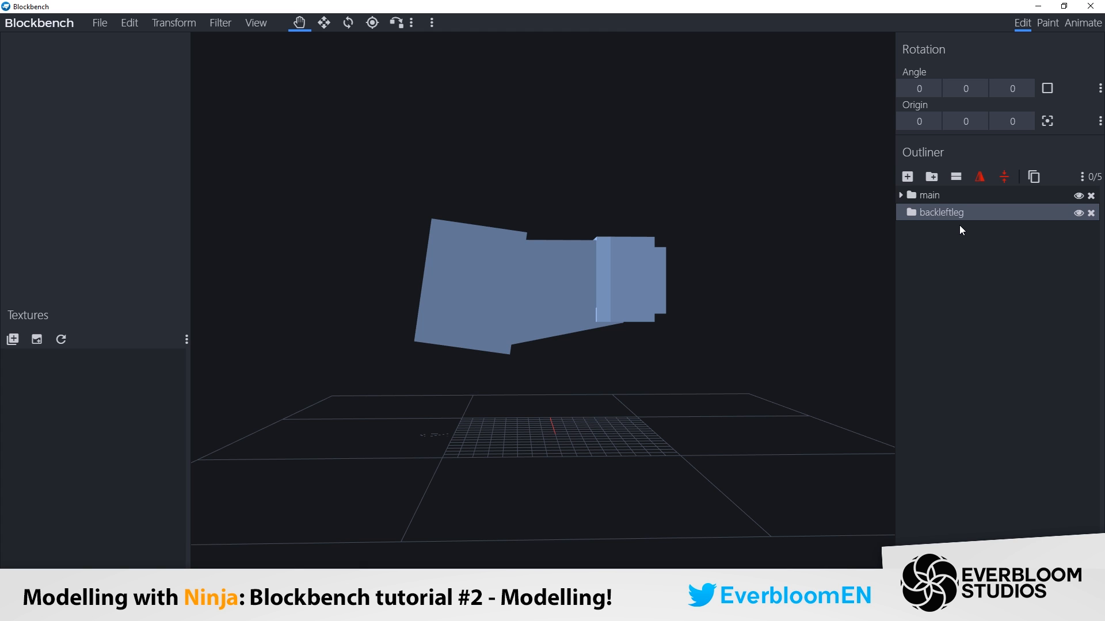
left_click(965, 234)
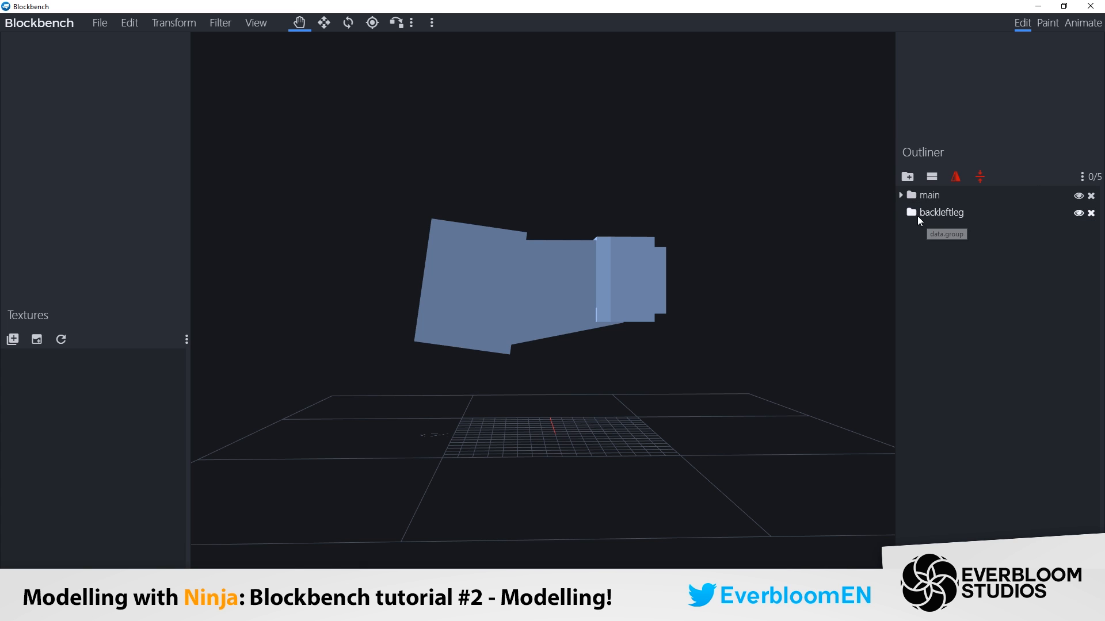
Add a cube to the backleftleg group and move it up beside the husky's rear at Y 10, Z 4.
left_click(964, 211)
left_click_drag(874, 212, 840, 198)
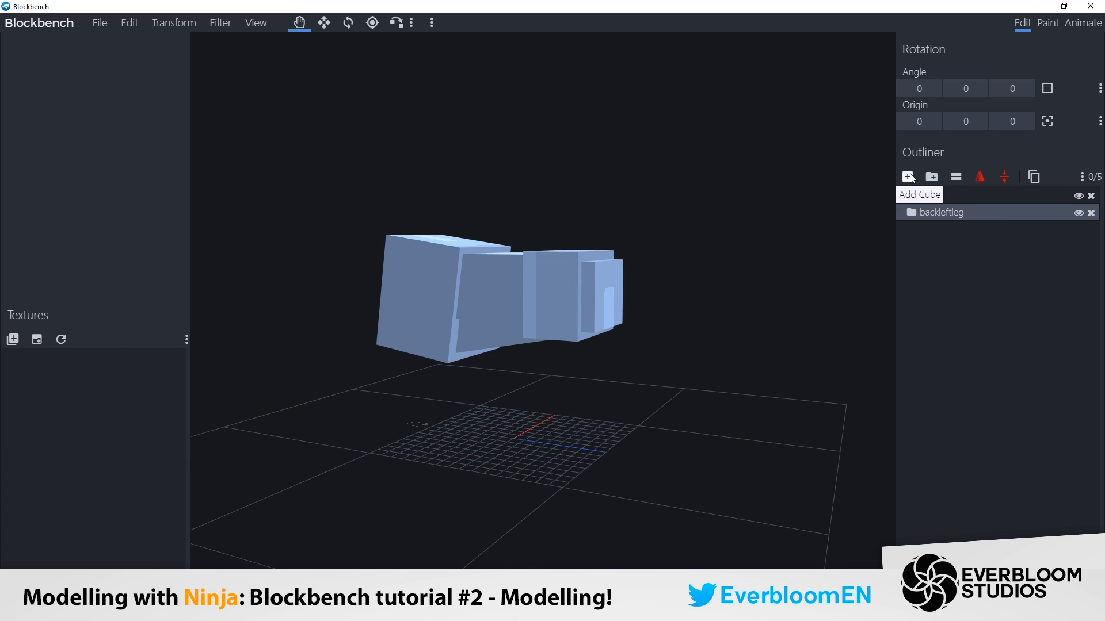
left_click(907, 176)
left_click_drag(693, 350, 636, 346)
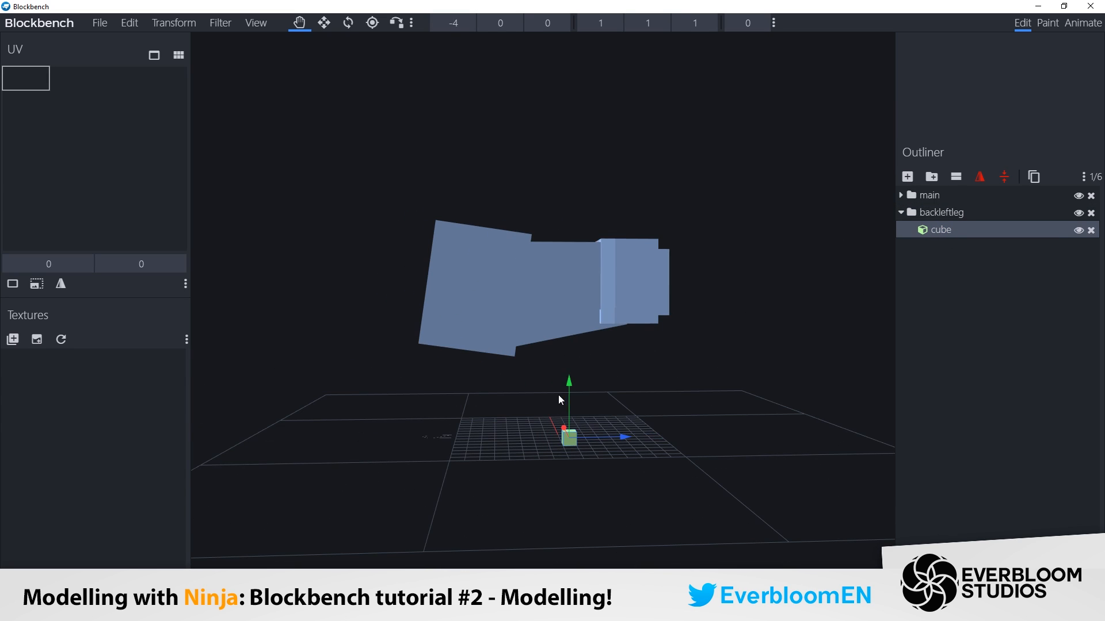
left_click_drag(568, 382, 592, 242)
left_click_drag(610, 301, 664, 281)
mouse_move(724, 306)
left_mouse_down()
mouse_move(750, 344)
mouse_move(705, 407)
mouse_move(607, 353)
mouse_move(723, 319)
mouse_move(553, 291)
mouse_move(737, 294)
left_mouse_up()
right_click_drag(736, 290, 729, 289)
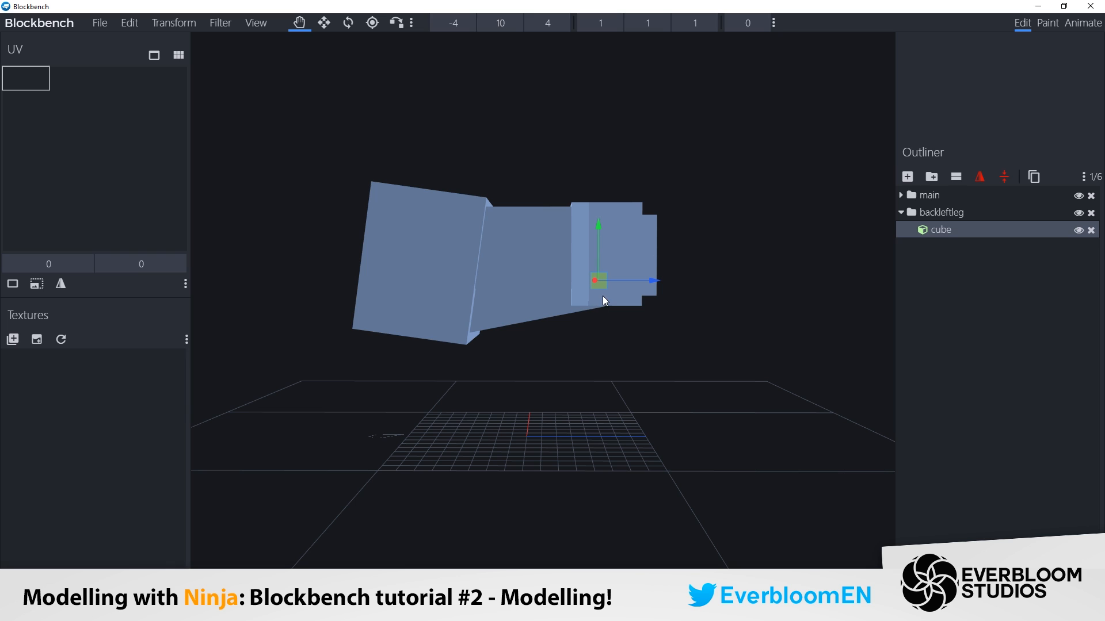
Resize the leg cube to 3 wide, 5 high and 4 deep, extending it down to Y 7.
key("s")
left_click_drag(603, 312, 691, 303)
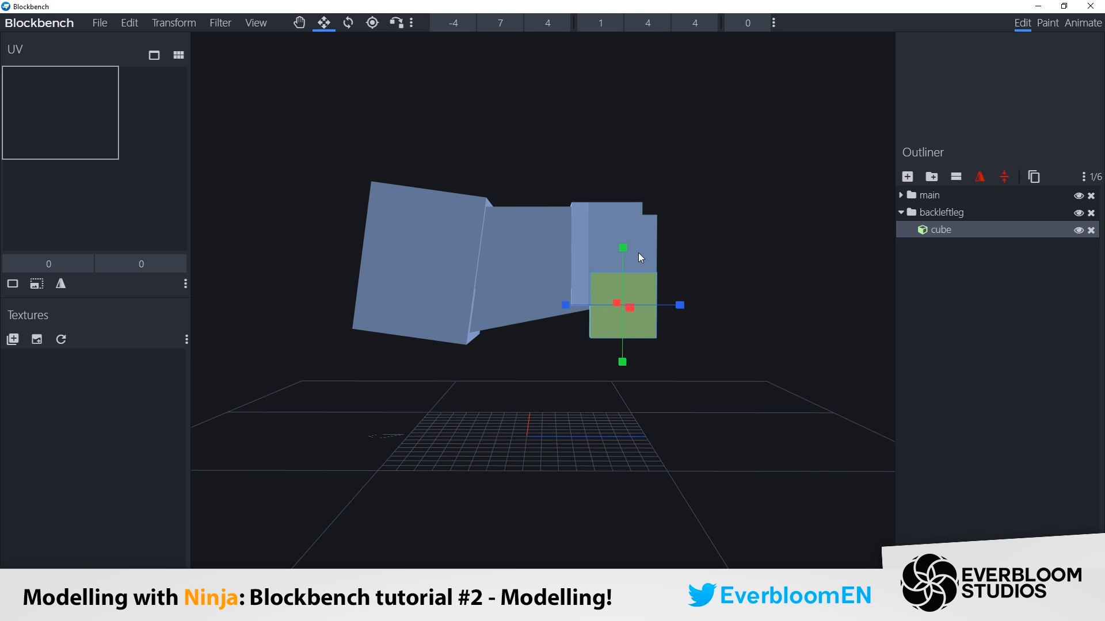
left_click_drag(623, 248, 634, 239)
left_click_drag(718, 252, 584, 250)
left_click_drag(458, 288, 489, 290)
left_click_drag(610, 291, 739, 296)
Try raising the pivot point with only the leg cube selected.
left_click(372, 23)
left_click_drag(729, 222, 717, 217)
left_click_drag(526, 350, 590, 213)
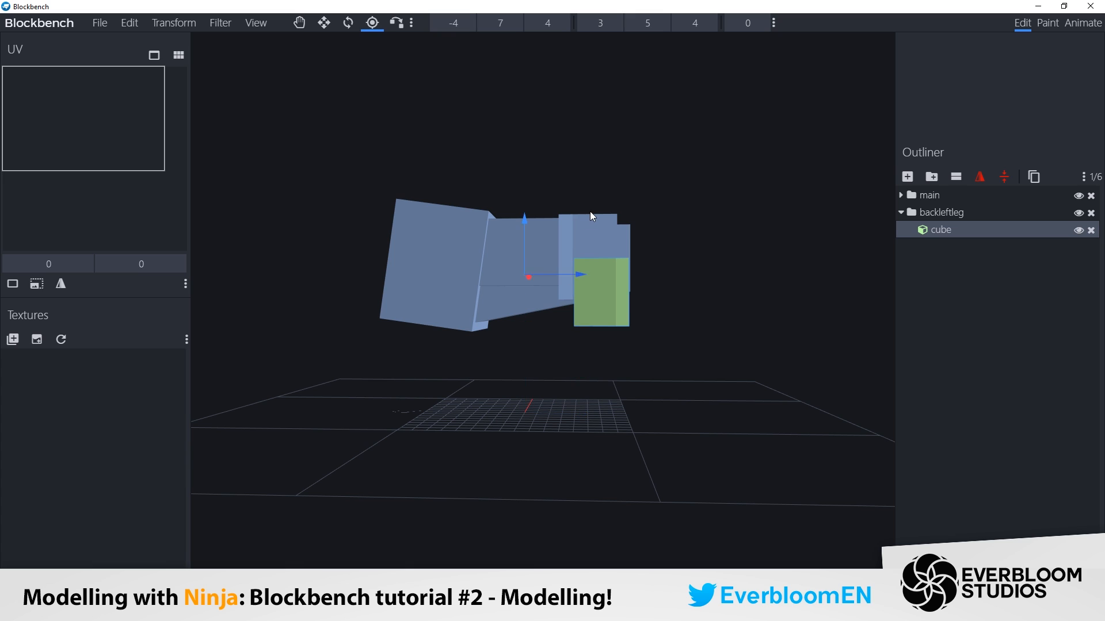
key("r")
Select the backleftleg group and move its pivot to Y 11, Z 6 at the hip.
left_click(627, 303)
scroll(631, 304, "up", 4)
right_click_drag(664, 308, 665, 296)
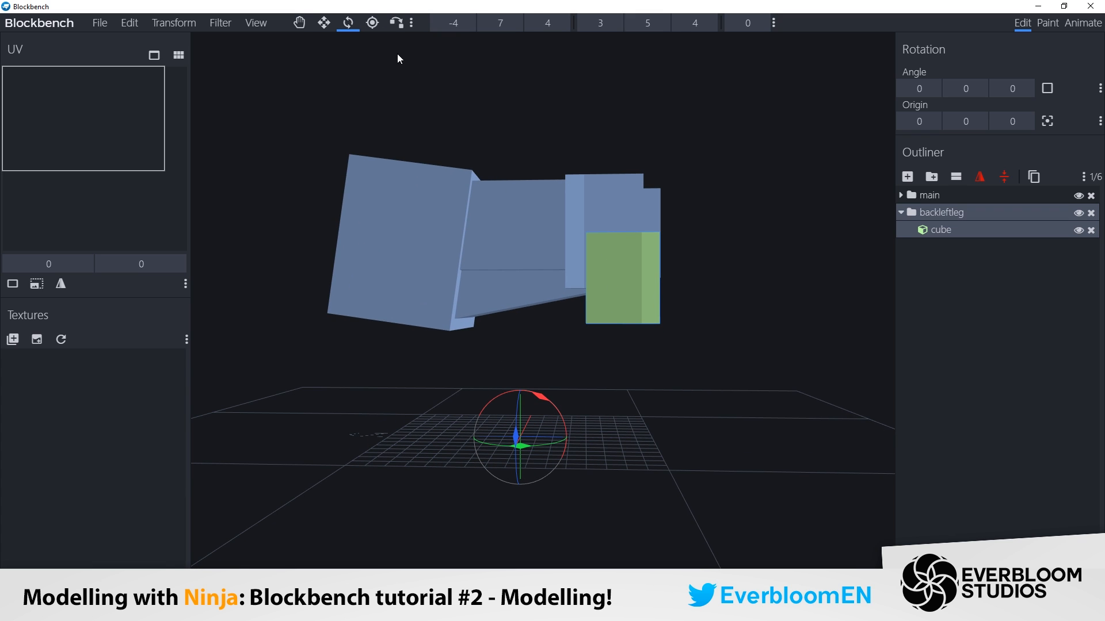
left_click(374, 24)
left_click_drag(517, 382, 523, 219)
left_click_drag(577, 274, 675, 276)
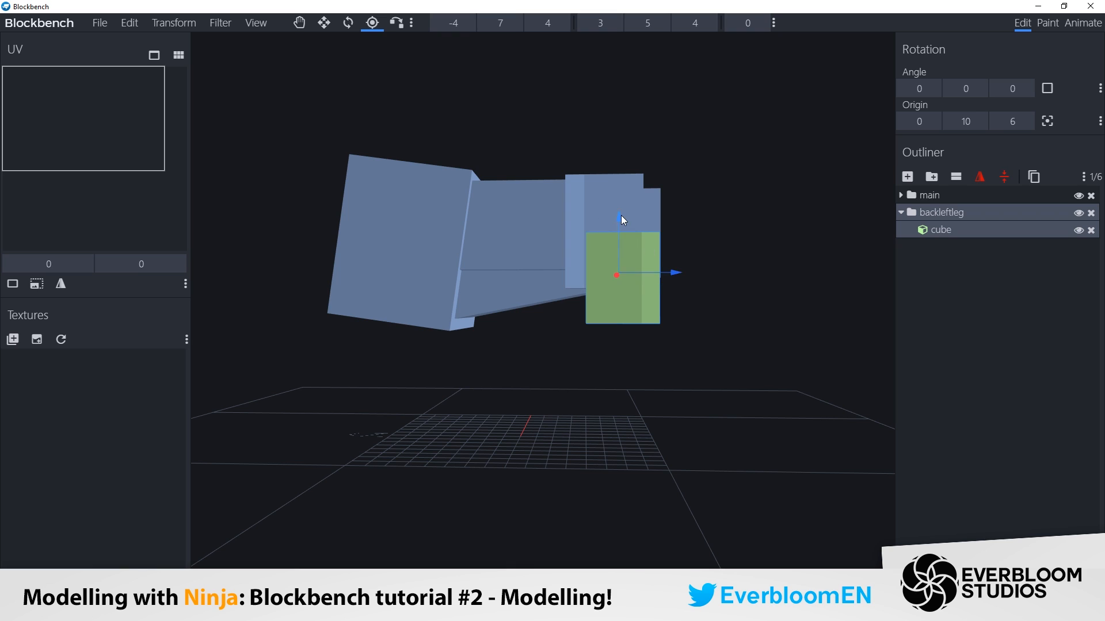
Rotate the backleftleg group about 22 degrees around the X axis so the leg tilts forward.
left_click(348, 23)
left_click_drag(647, 299, 628, 305)
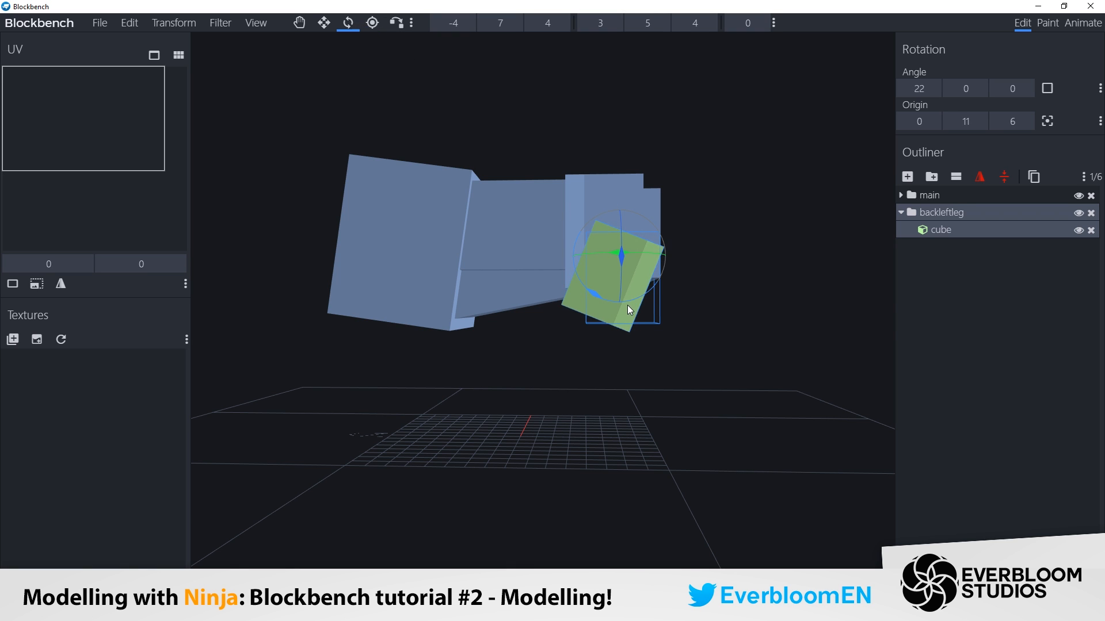
scroll(664, 291, "down", 2)
Enlarge the leg cube to 6 high and 5 deep, positioned at Z 3.6.
left_click(299, 25)
left_click(605, 293)
left_click_drag(708, 277, 663, 340)
Reduce the forward tilt of the backleftleg group.
left_click(348, 23)
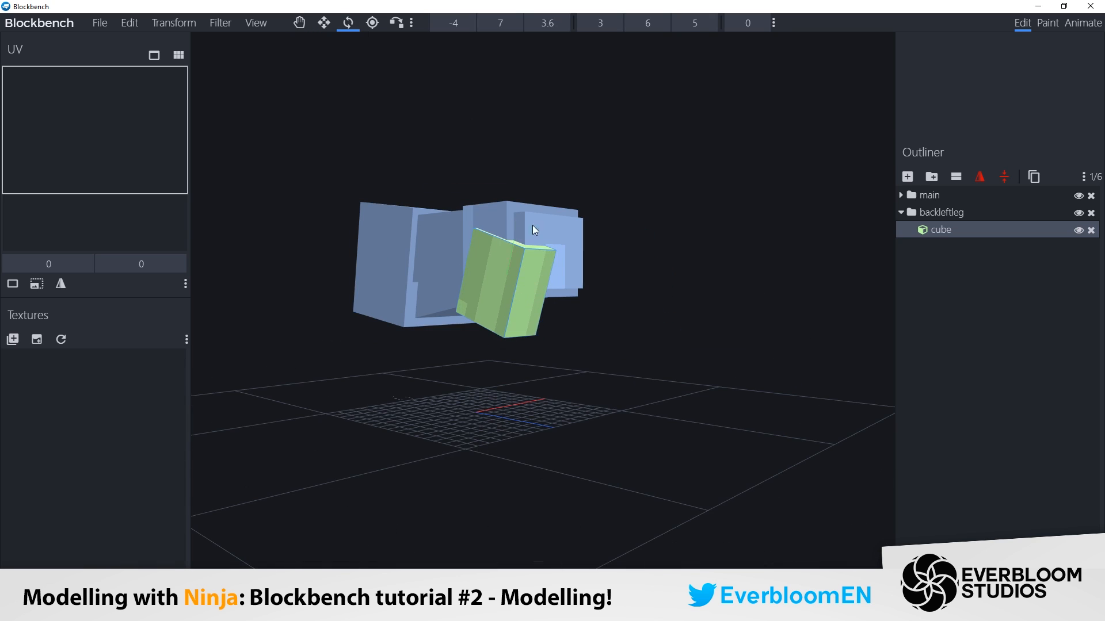
left_click(941, 213)
left_click(299, 23)
left_click(738, 255)
Widen the leg cube to 4 and place it at X -4.2 against the side of the rear.
left_click_drag(726, 232, 568, 247)
left_click(429, 265)
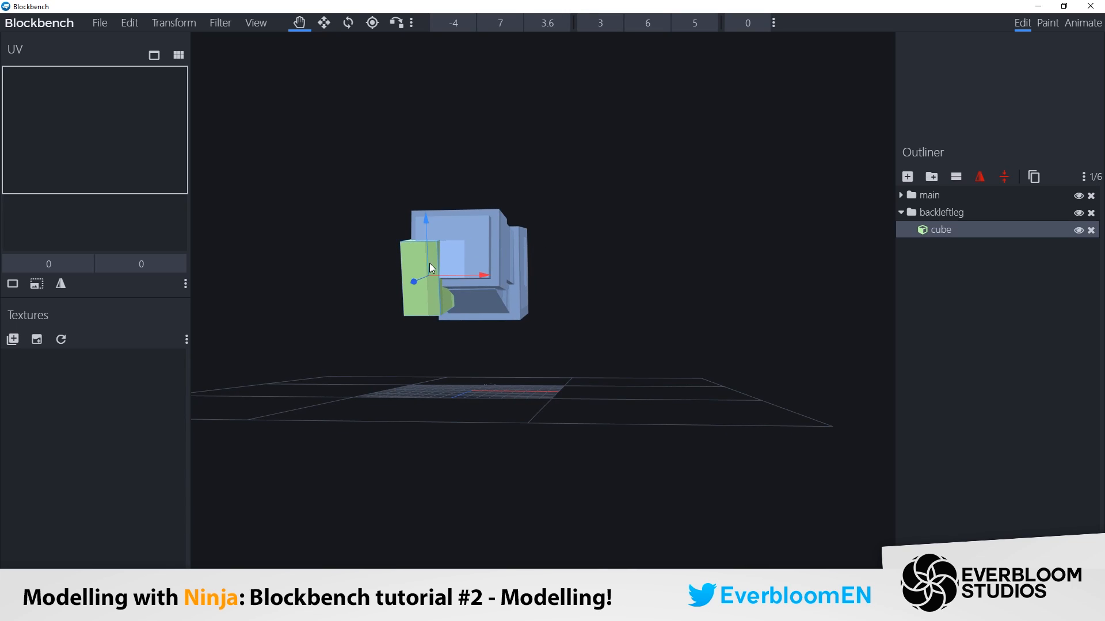
left_click_drag(530, 287, 535, 323)
key("s")
left_click_drag(384, 307, 378, 309)
key("v")
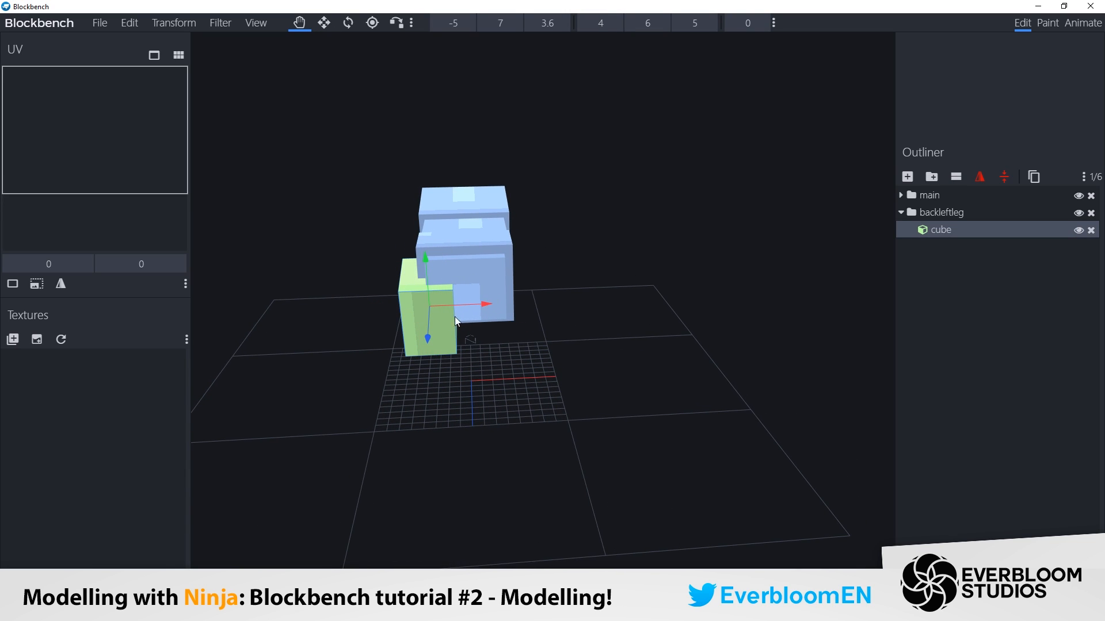
left_click_drag(482, 304, 650, 277)
Duplicate the leg cube and place the copy in a nested bone named lowerbackleftleg.
right_click(951, 231)
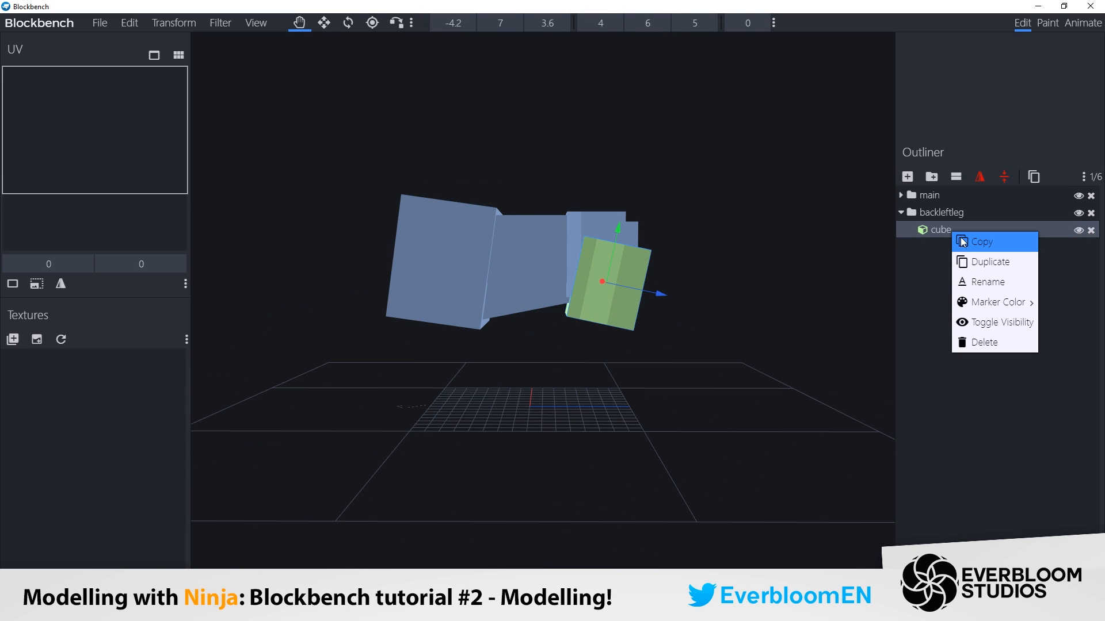
left_click(976, 263)
left_click(931, 177)
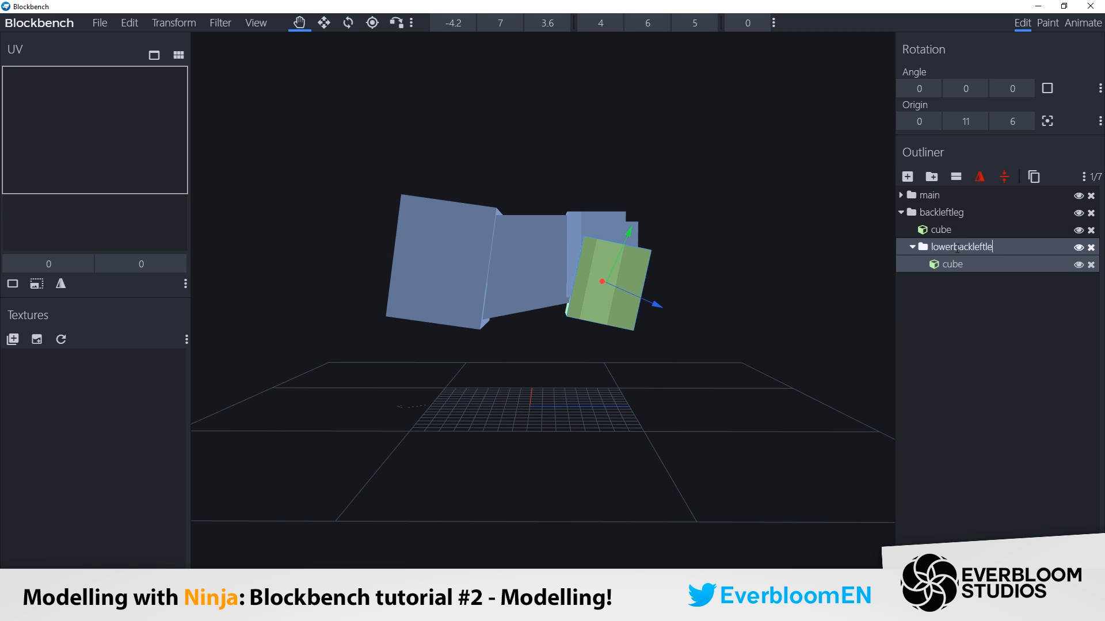
type("g")
left_click(952, 295)
Lower the lowerbackleftleg group so its cube sits at Y 1 directly beneath the upper leg.
left_click(939, 247)
left_click_drag(628, 233, 574, 326)
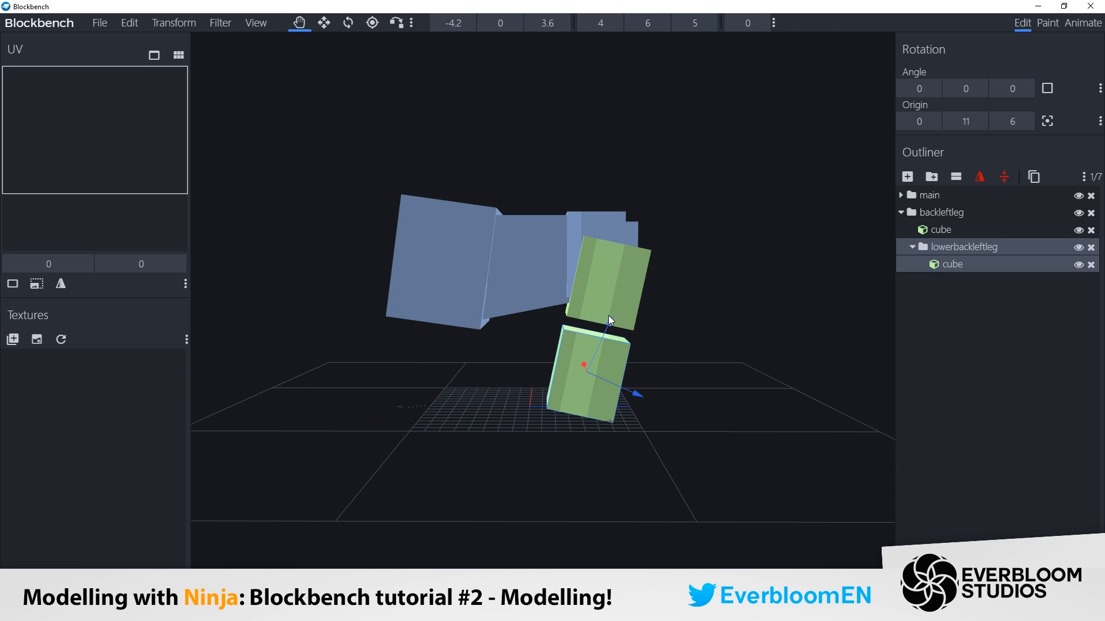
mouse_move(609, 315)
left_mouse_down()
mouse_move(602, 285)
mouse_move(596, 308)
left_mouse_up()
Set the lowerbackleftleg pivot to Y 7 at the knee and rotate the group to -35 degrees around the X axis.
left_click(373, 23)
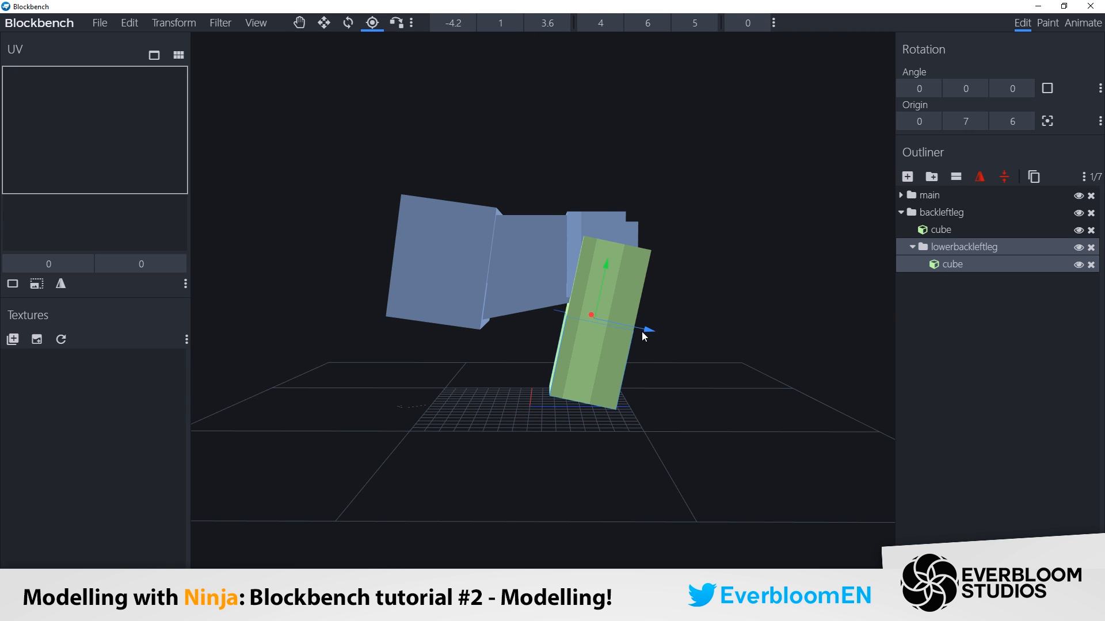
left_click(348, 23)
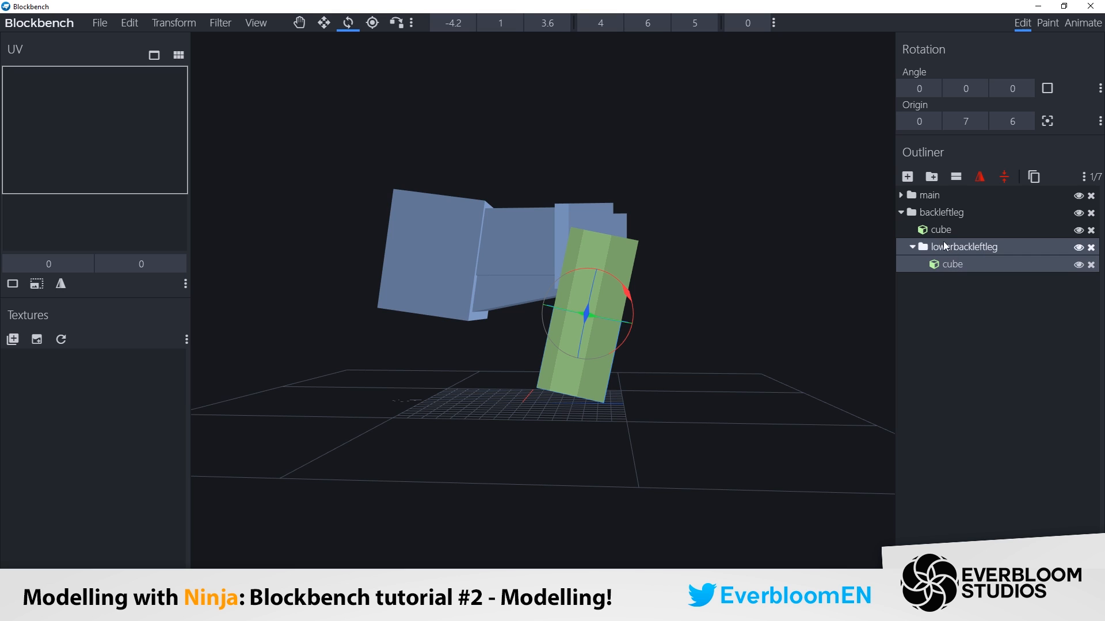
left_click_drag(626, 294, 663, 322)
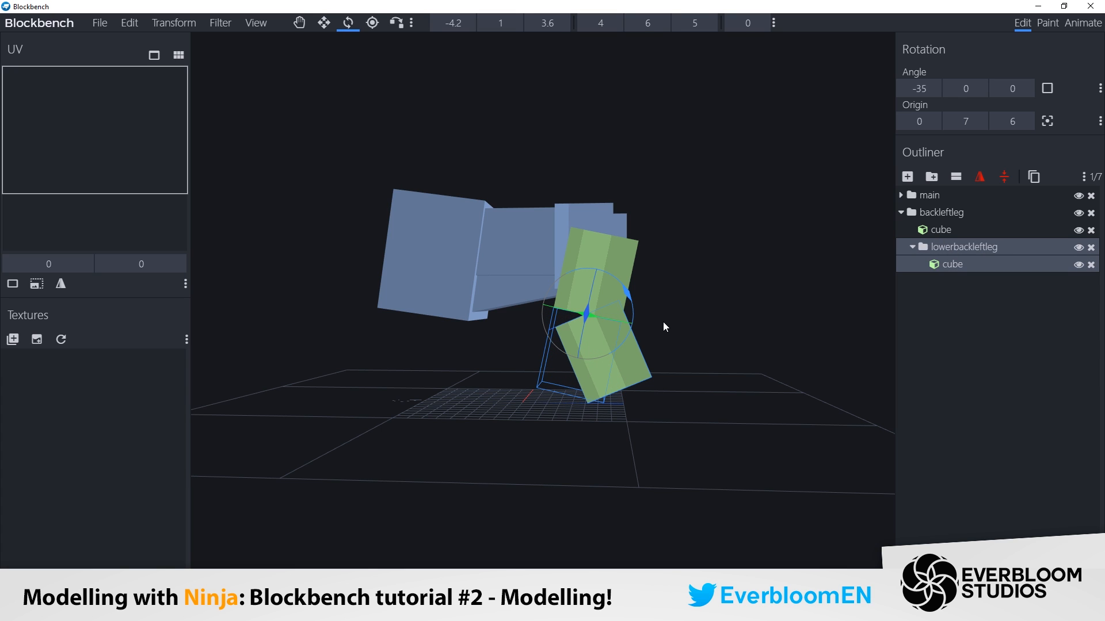
Resize the lower leg cube to 3 by 6 by 3, place it at X -3.7, Y 3, Z 5, and set its inflate to -0.1.
key("v")
left_click(585, 343)
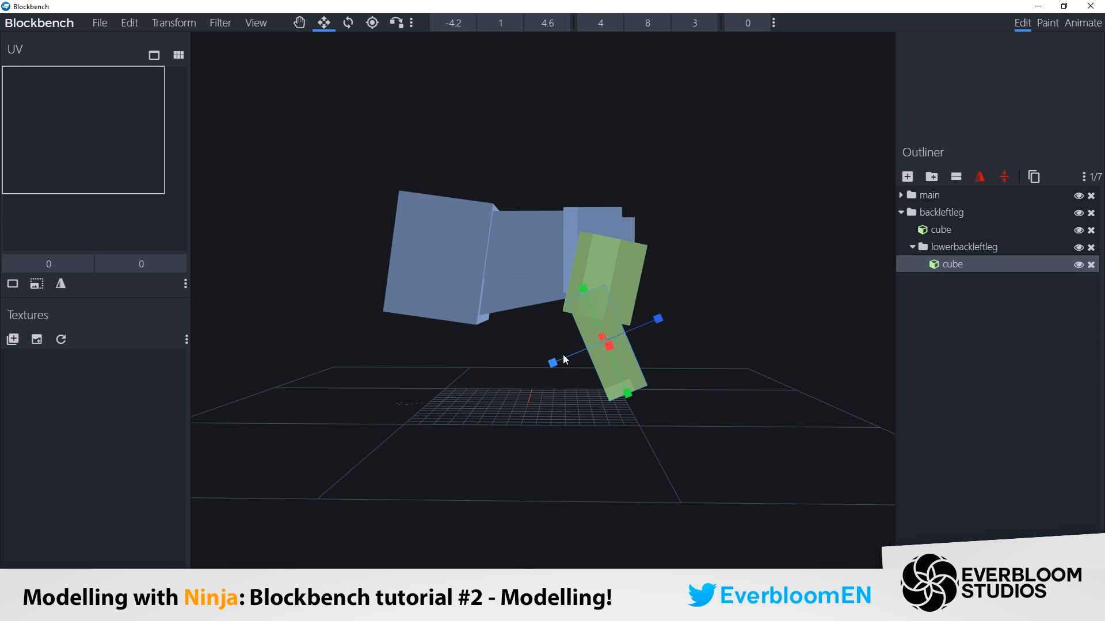
left_click_drag(626, 382, 614, 344)
left_click(348, 22)
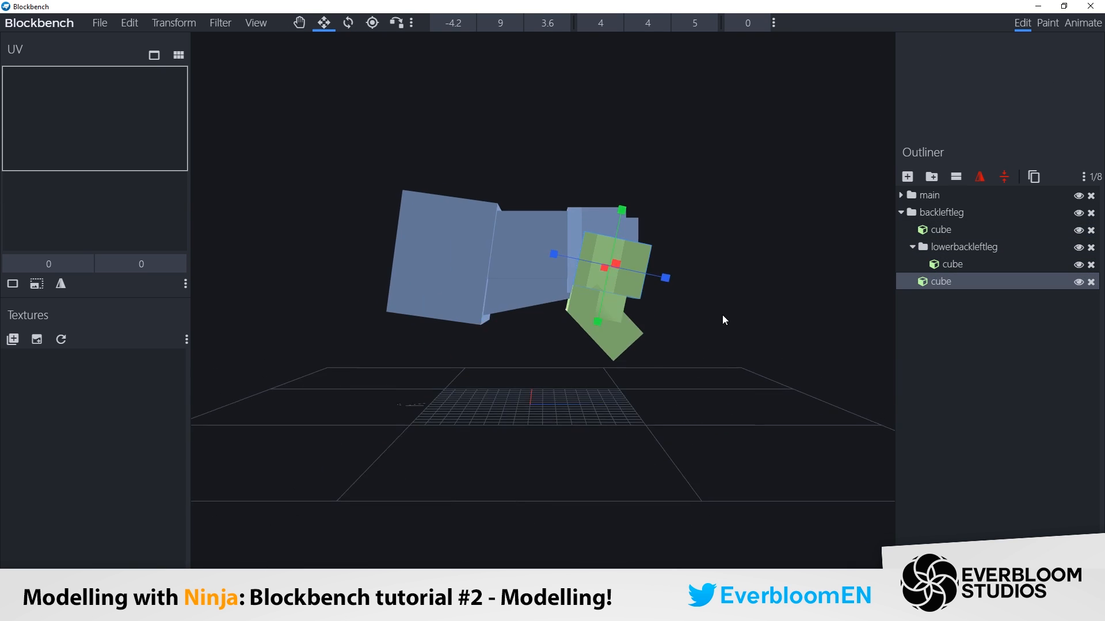
left_click(573, 271)
key("v")
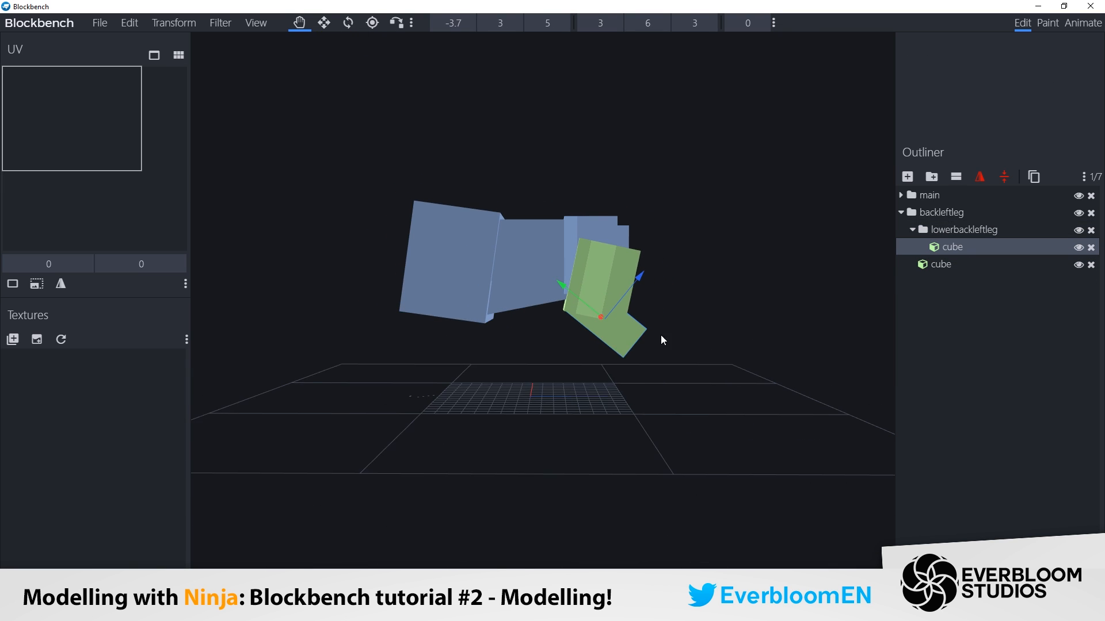
left_click_drag(695, 332, 661, 365)
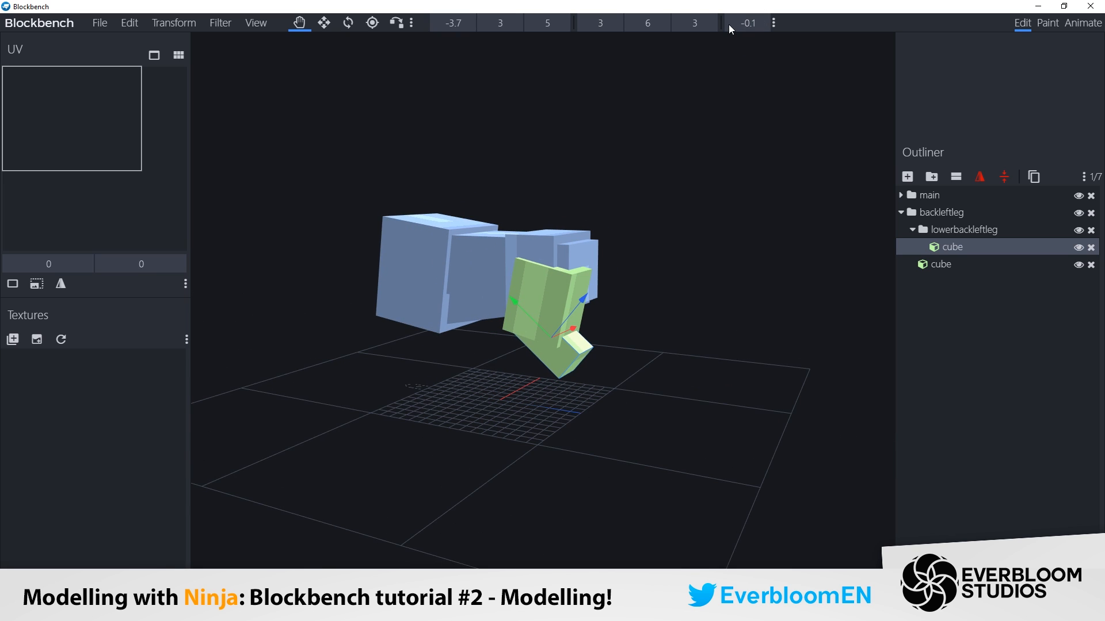
left_click_drag(695, 272, 786, 296)
Duplicate the lower leg cube and place the copy in a nested bone named lowestbackleftleg.
right_click(1002, 245)
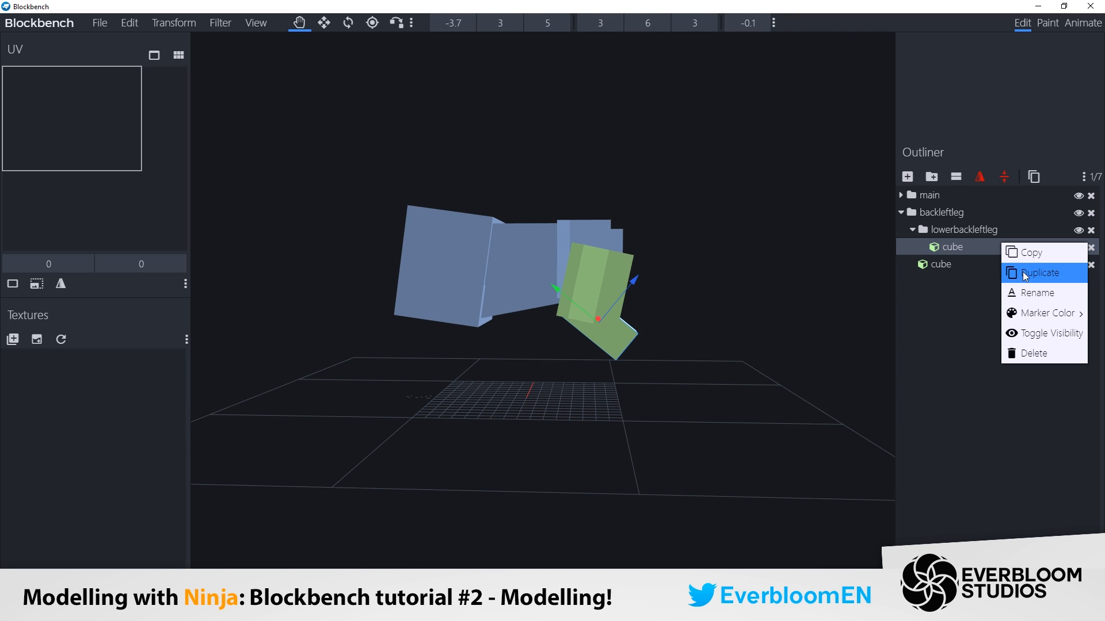
left_click(1025, 275)
left_click(932, 177)
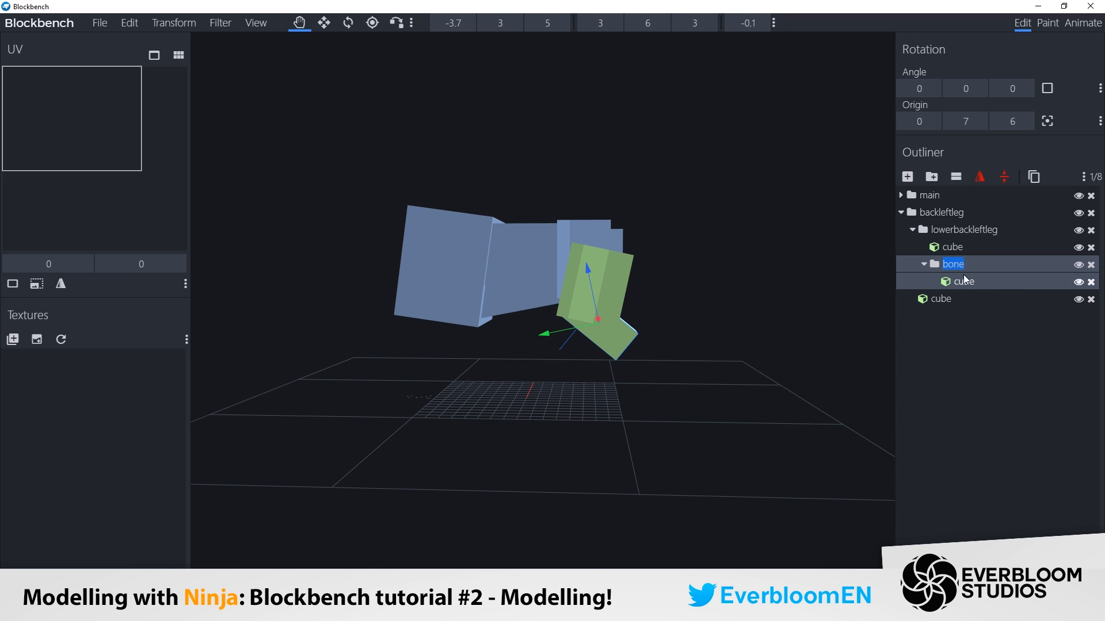
type("lowestbackleftleg")
key("Return")
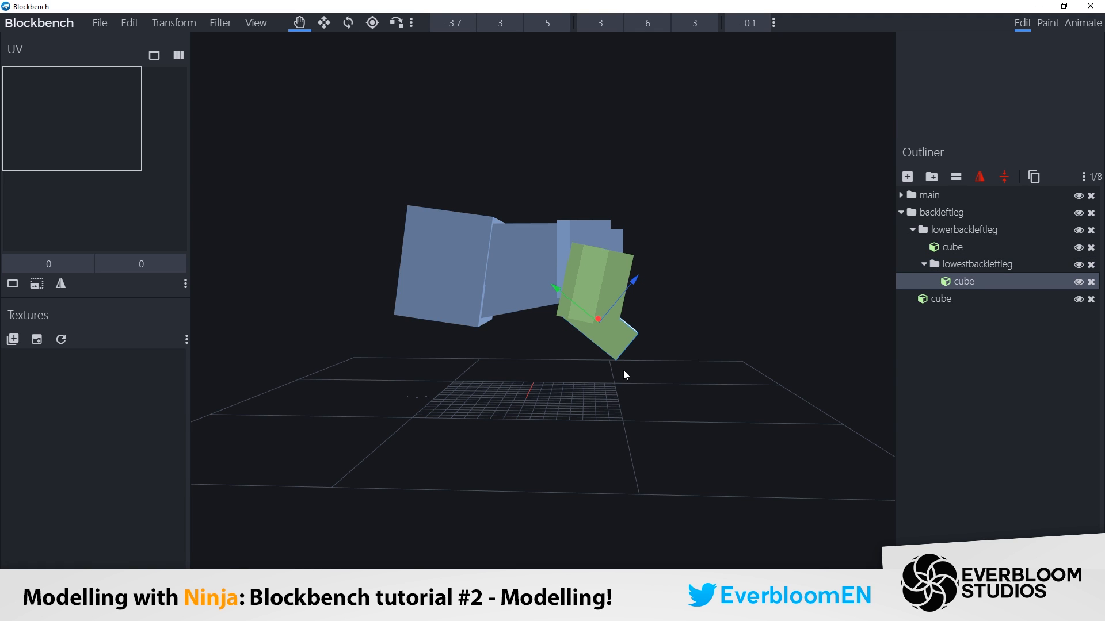
Move the lowestbackleftleg pivot to the end of the lower leg and rotate the group so its cube points toward the ground.
left_click_drag(621, 405, 623, 391)
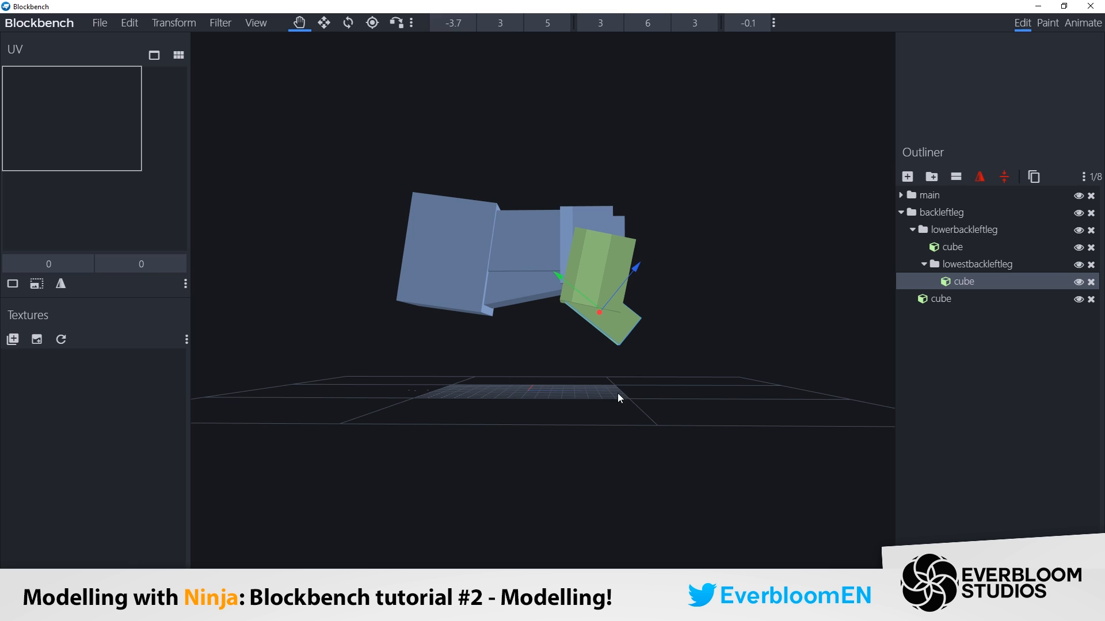
left_click(373, 23)
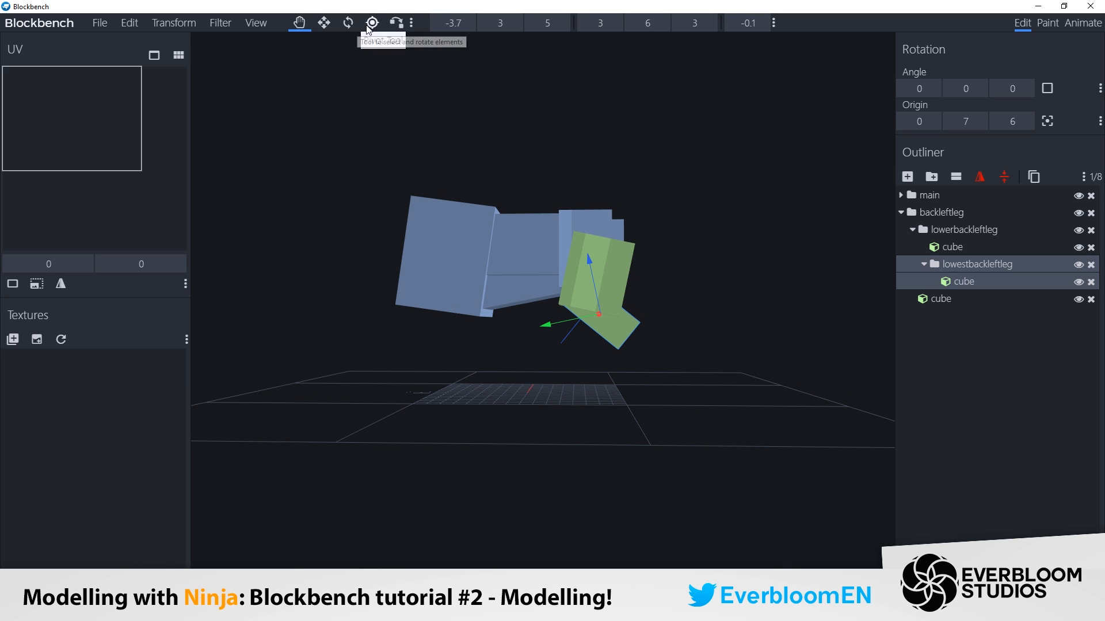
left_click_drag(561, 280, 467, 411)
key("r")
left_click(613, 348)
Lengthen the lowest leg cube to 7 high and place it at Z 4.7.
key("v")
key("s")
left_click_drag(641, 345, 595, 386)
key("v")
scroll(653, 338, "up", 2)
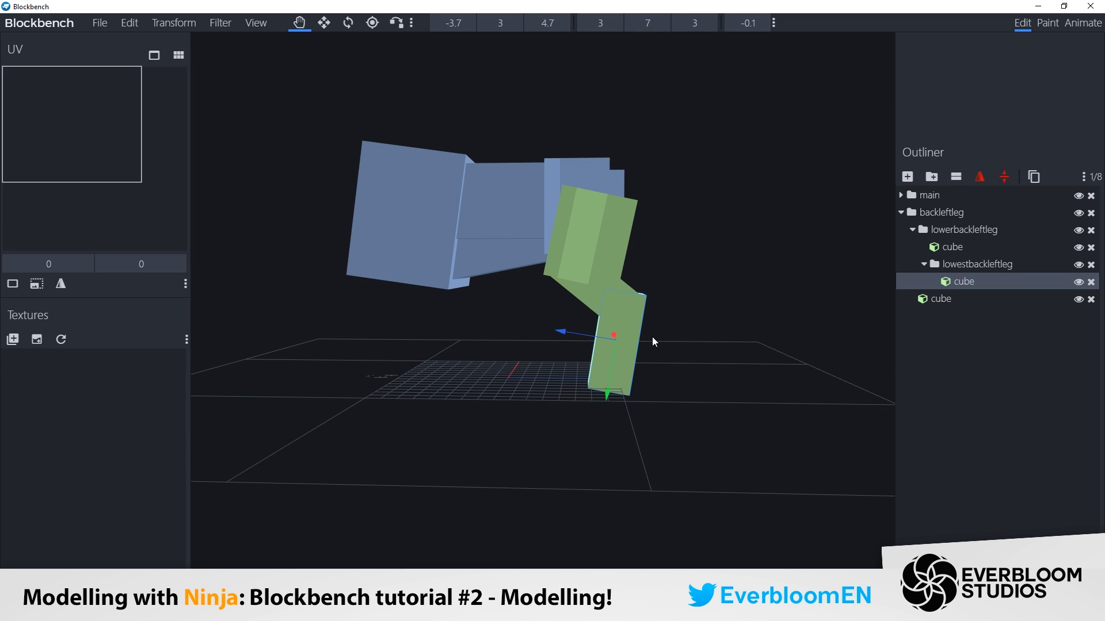
Thin the lowest leg cube to 2 wide and 2 deep, placed at X -3.2, and set its inflate to 0.1.
key("s")
left_click_drag(648, 340, 490, 336)
key("v")
left_click_drag(532, 340, 667, 328)
left_click(763, 25)
mouse_move(800, 198)
left_mouse_down()
mouse_move(854, 164)
mouse_move(932, 176)
mouse_move(749, 195)
mouse_move(788, 187)
left_mouse_up()
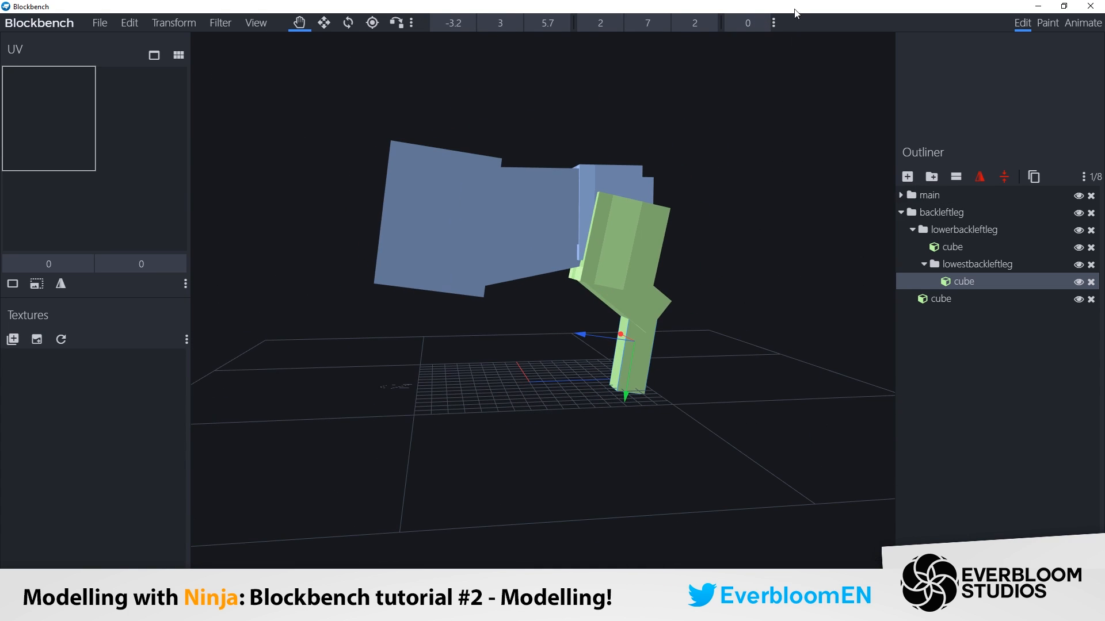
left_click(763, 24)
left_click_drag(779, 235, 741, 223)
Align the cubes at the lower joint, moving the lower leg cube to Y 3.1 and the lowest leg cube to Z 5.
left_click(634, 283)
left_click_drag(634, 284, 647, 298)
left_click_drag(571, 264, 568, 262)
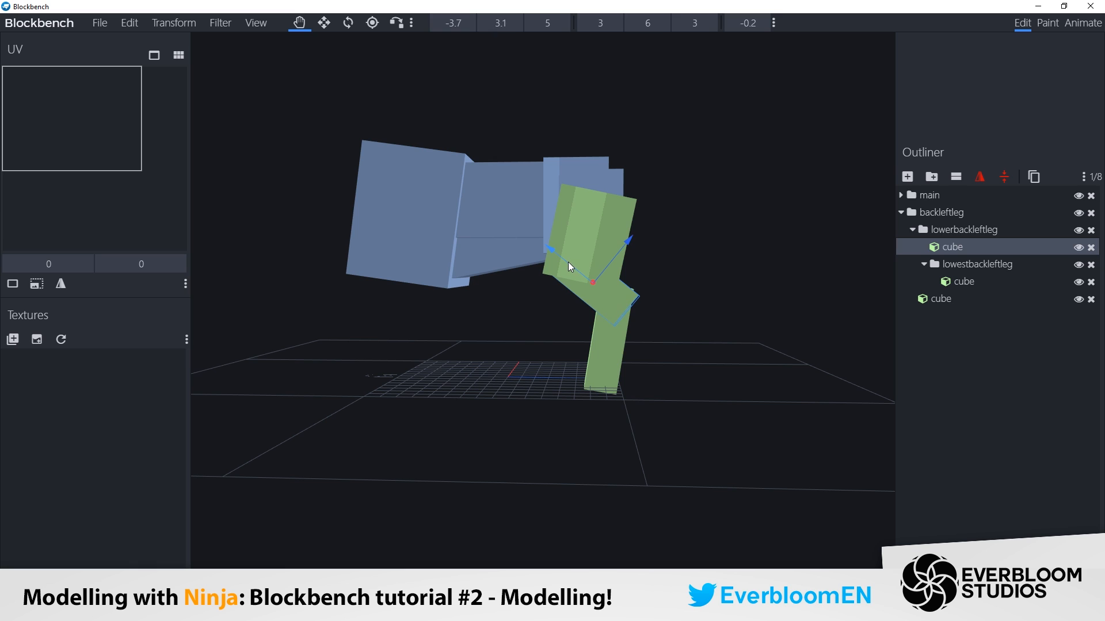
left_click(612, 329)
left_click_drag(616, 332, 584, 336)
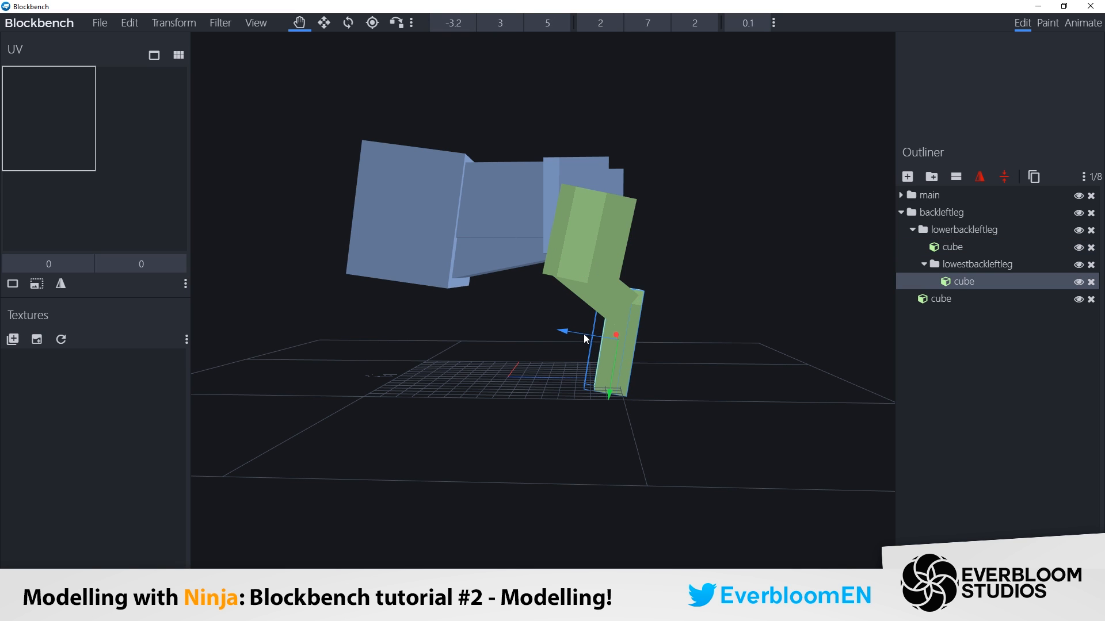
scroll(683, 252, "down", 5)
scroll(683, 251, "up", 3)
left_click_drag(710, 237, 702, 246)
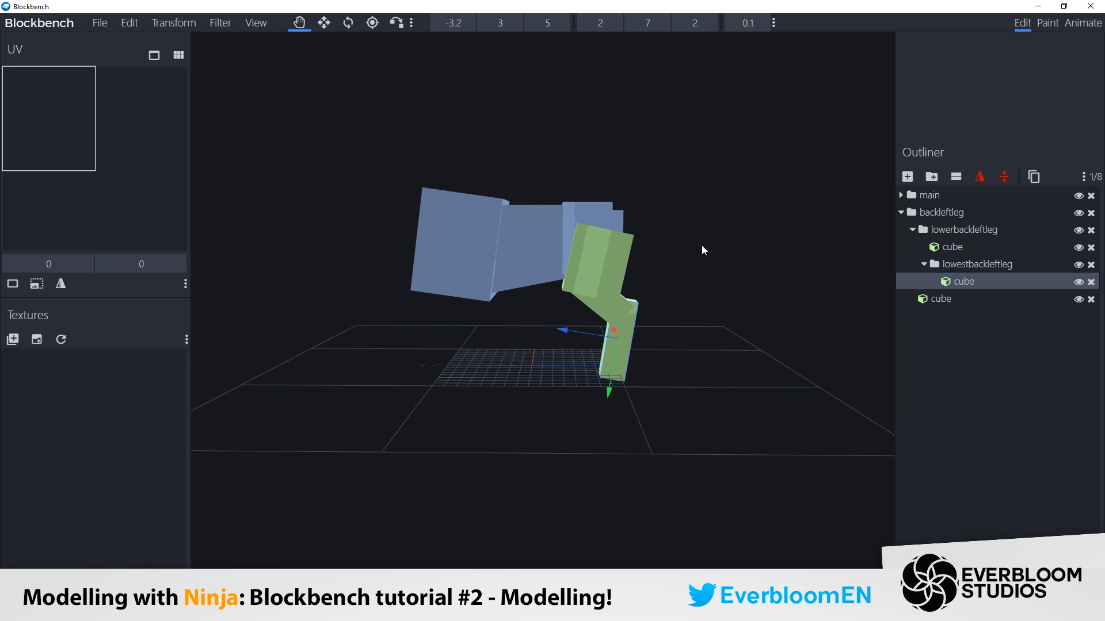
left_click(616, 265)
left_click_drag(680, 323, 675, 314)
key("s")
left_click_drag(579, 303, 580, 295)
key("v")
key("s")
key("v")
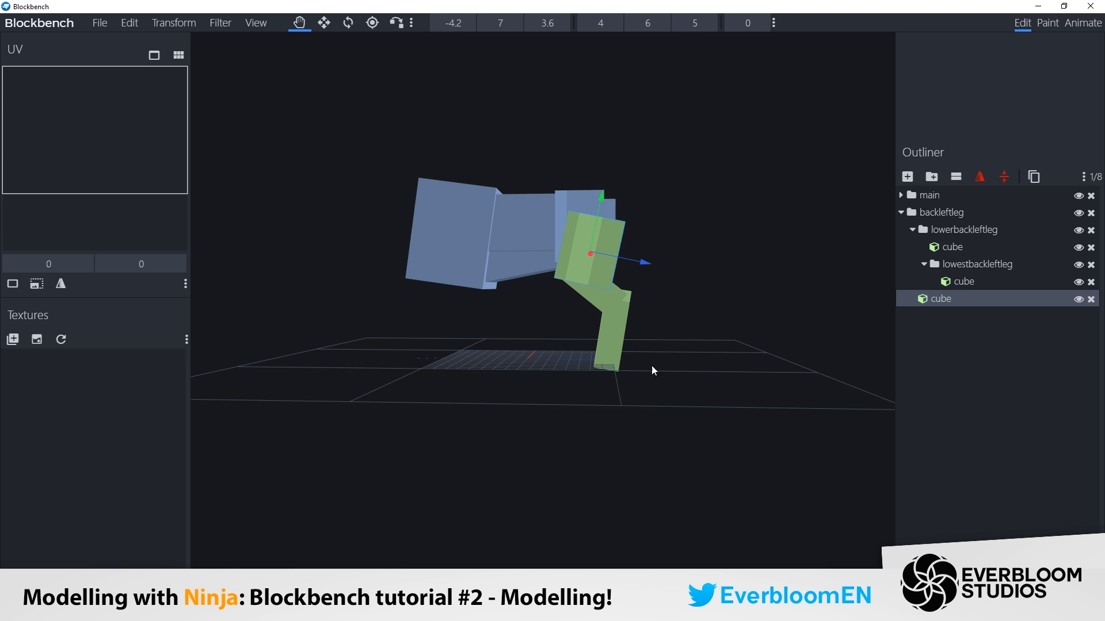
Rotate the backleftleg group around the X axis so the upper leg slopes toward the rear.
left_click(351, 24)
left_click(941, 213)
left_click_drag(637, 258, 633, 239)
Rotate the lowerbackleftleg group to -49 degrees around the X axis and shift it to meet the upper leg.
left_click(963, 230)
left_click_drag(637, 286, 634, 297)
key("v")
left_click_drag(662, 301, 667, 304)
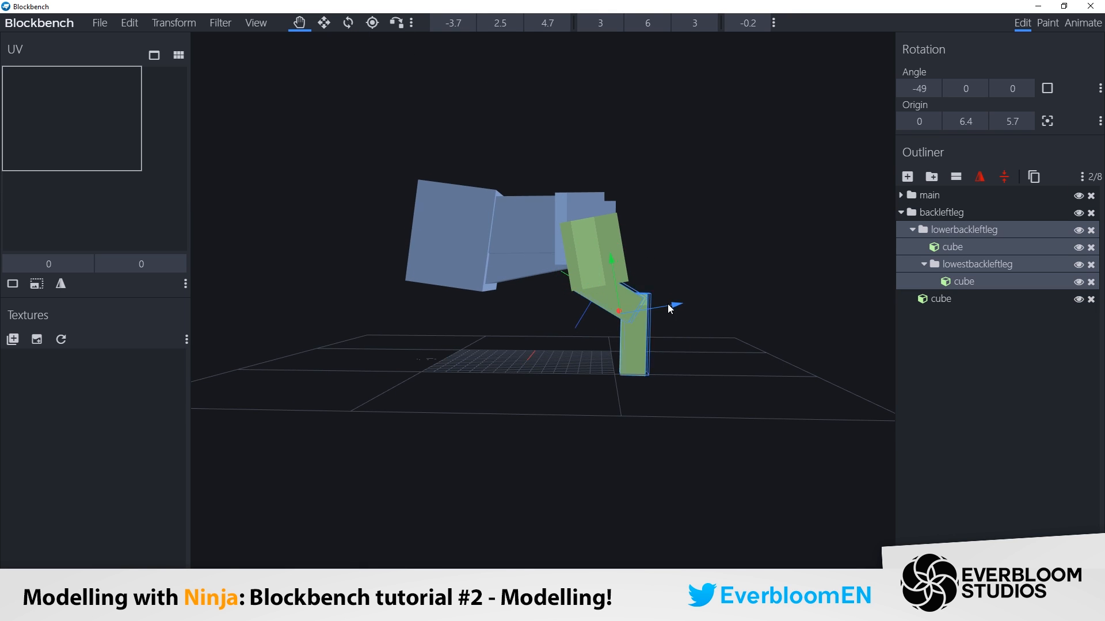
Set the upper leg nearly upright and rotate the lowestbackleftleg group to -134 degrees around the X axis.
scroll(693, 364, "up", 2)
scroll(693, 363, "up", 4)
left_click(693, 363)
key("r")
left_click(964, 231)
left_click(977, 264)
key("v")
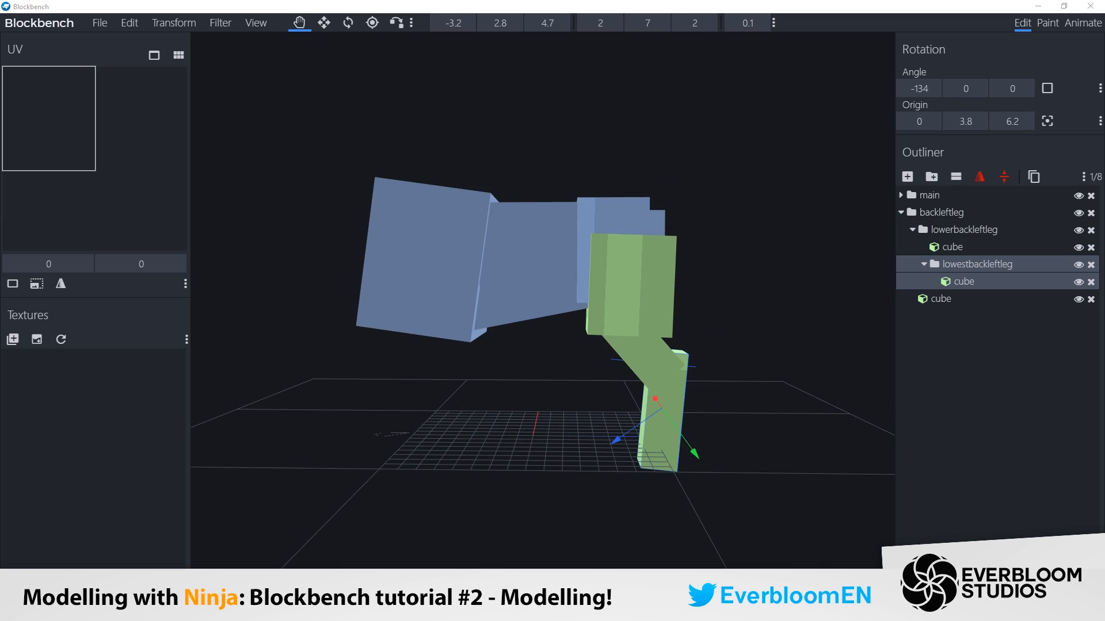
Shorten the lower leg cube to 4 high, placed at Y 3.9 and Z 5.3.
left_click(661, 399)
key("s")
scroll(662, 398, "down", 4)
left_click(941, 213)
key("v")
left_click(629, 316)
key("s")
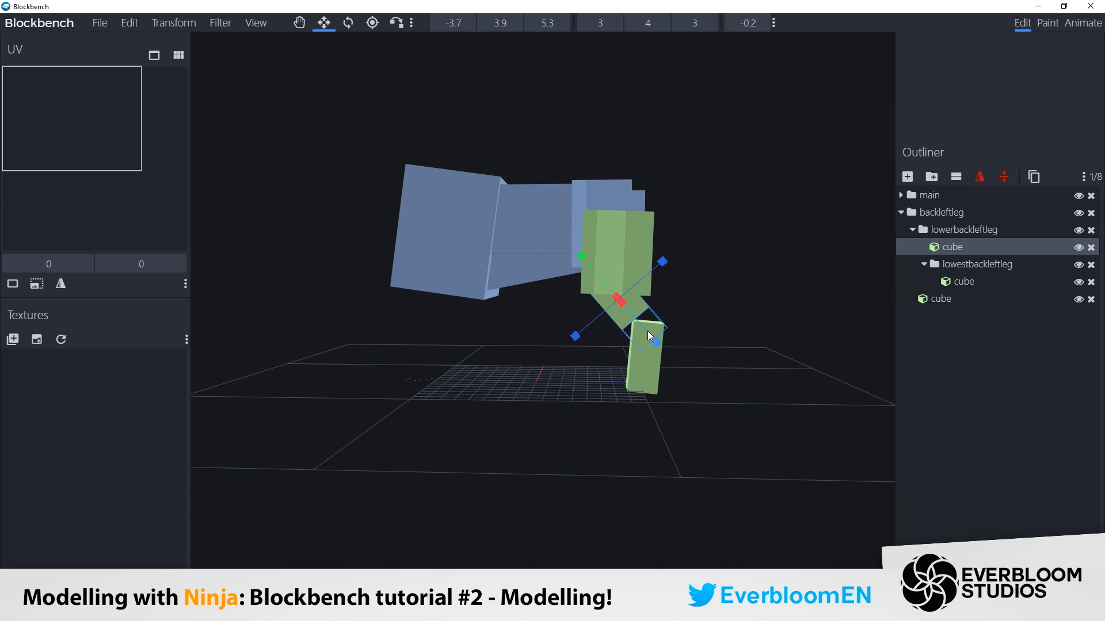
left_click(647, 357)
key("v")
Slope the backleftleg group toward the rear again and move the lowest leg cube to Y 0.5, Z 6.1 to close the joint.
scroll(706, 398, "down", 4)
left_click(941, 213)
key("r")
left_click_drag(547, 267, 567, 291)
left_click(619, 357)
key("v")
left_click_drag(692, 316, 686, 307)
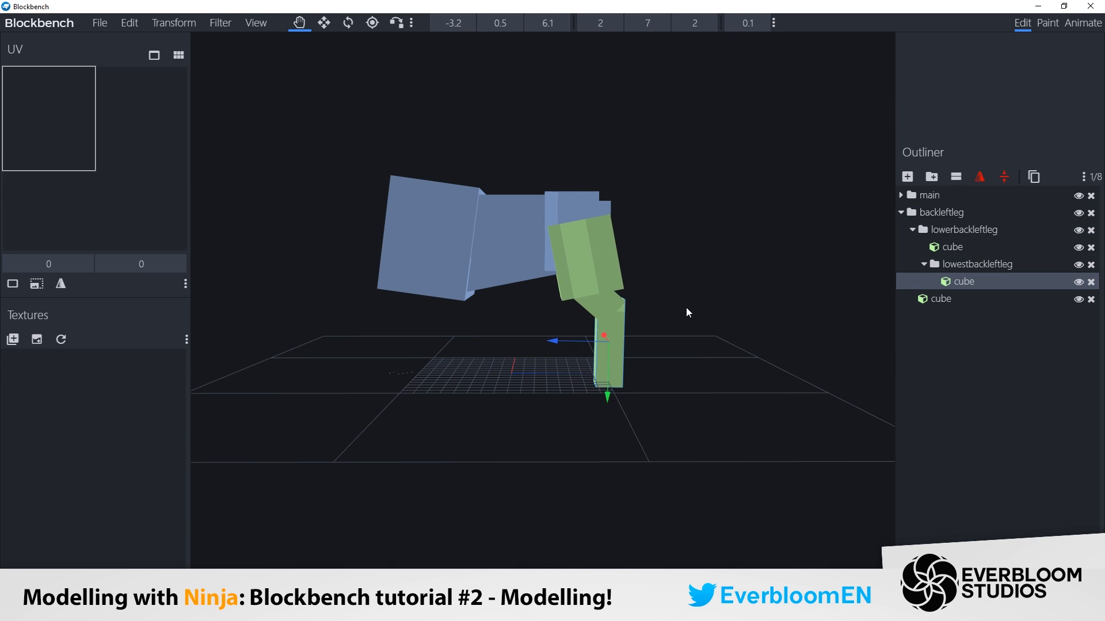
Reposition the lowerbackleftleg group under the upper leg and reduce the rearward slope of the backleftleg group.
left_click(942, 213)
left_click(963, 230)
left_click_drag(608, 290, 608, 247)
left_click_drag(636, 314, 639, 314)
left_click(942, 213)
key("r")
left_click_drag(619, 270, 714, 346)
left_click(966, 396)
scroll(743, 340, "down", 5)
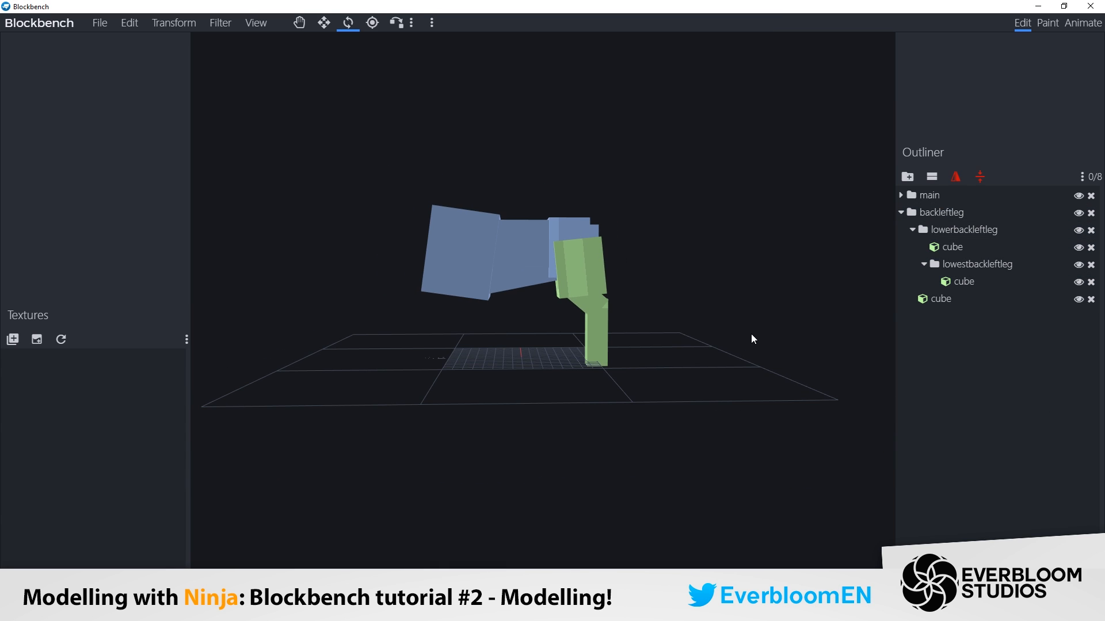
Delete the middle leg cube that sits directly in the lowerbackleftleg group.
left_click(592, 300)
scroll(754, 324, "up", 3)
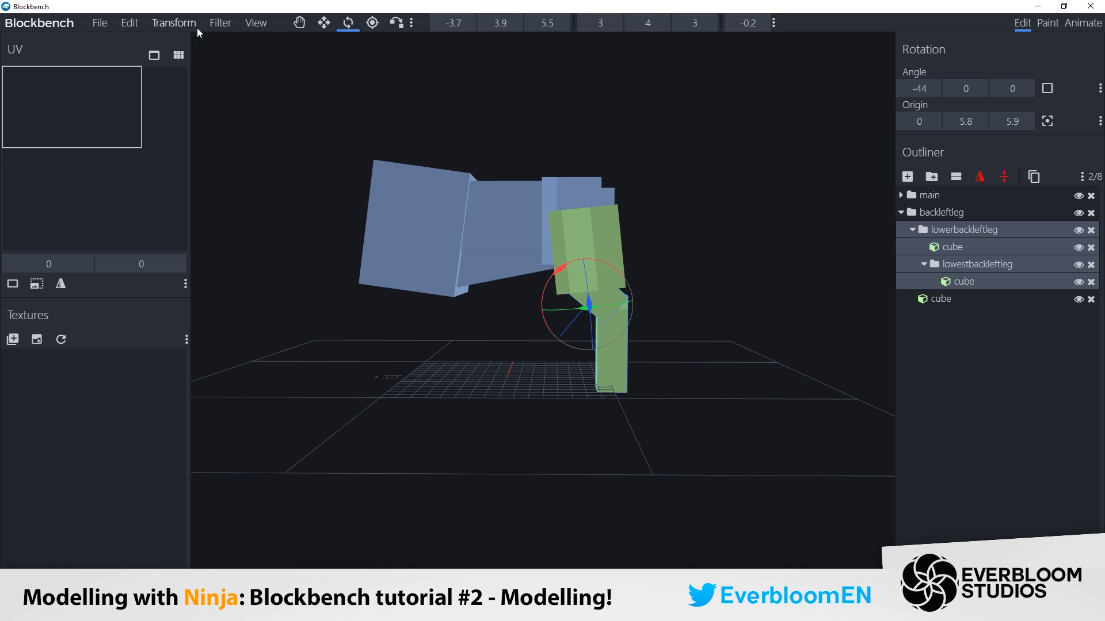
left_click(296, 24)
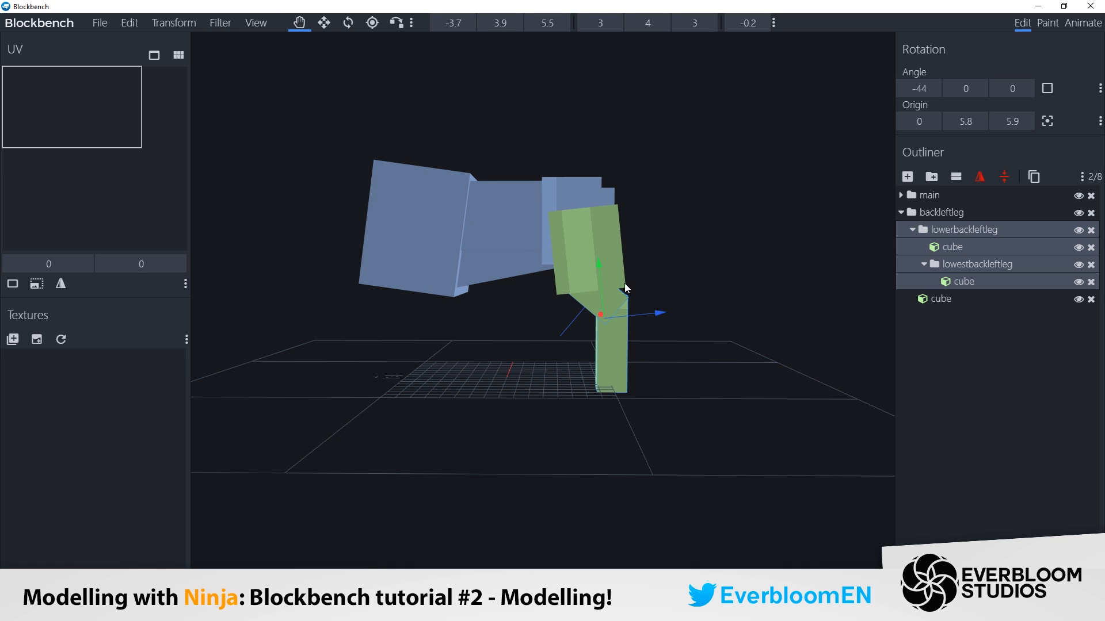
left_click(602, 299)
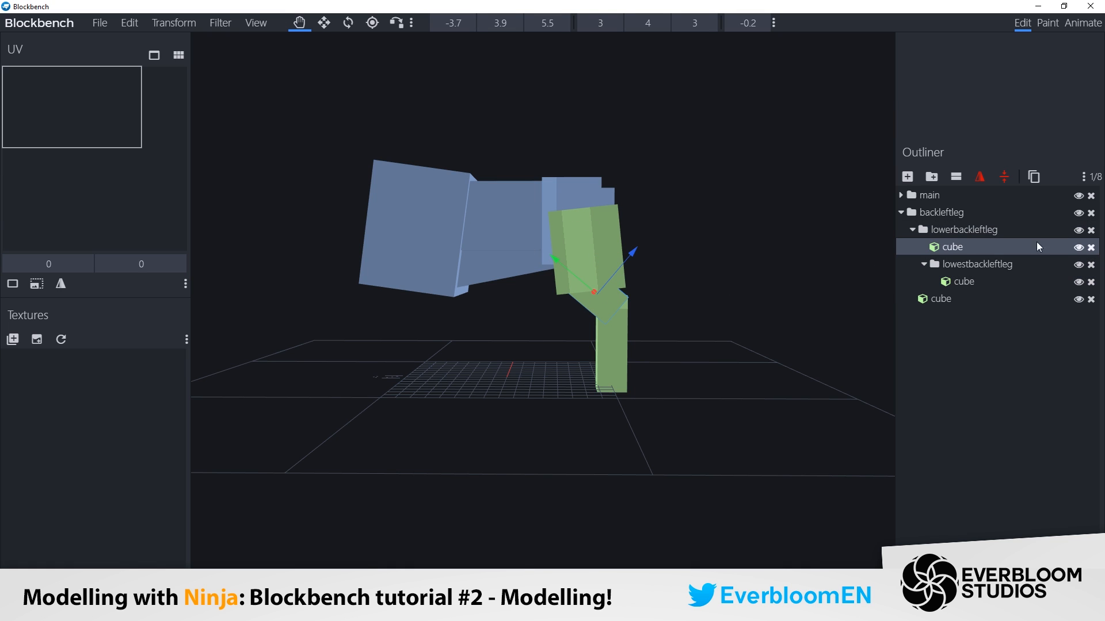
left_click(1091, 247)
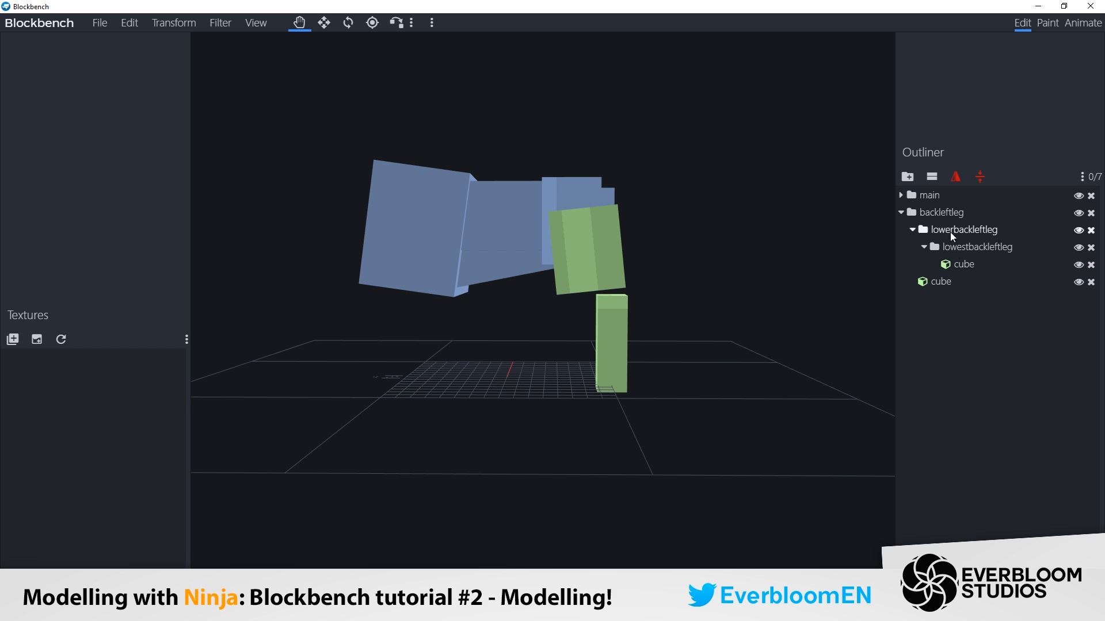
Resolve the lowerbackleftleg group so that lowestbackleftleg sits directly inside backleftleg.
left_click(919, 231)
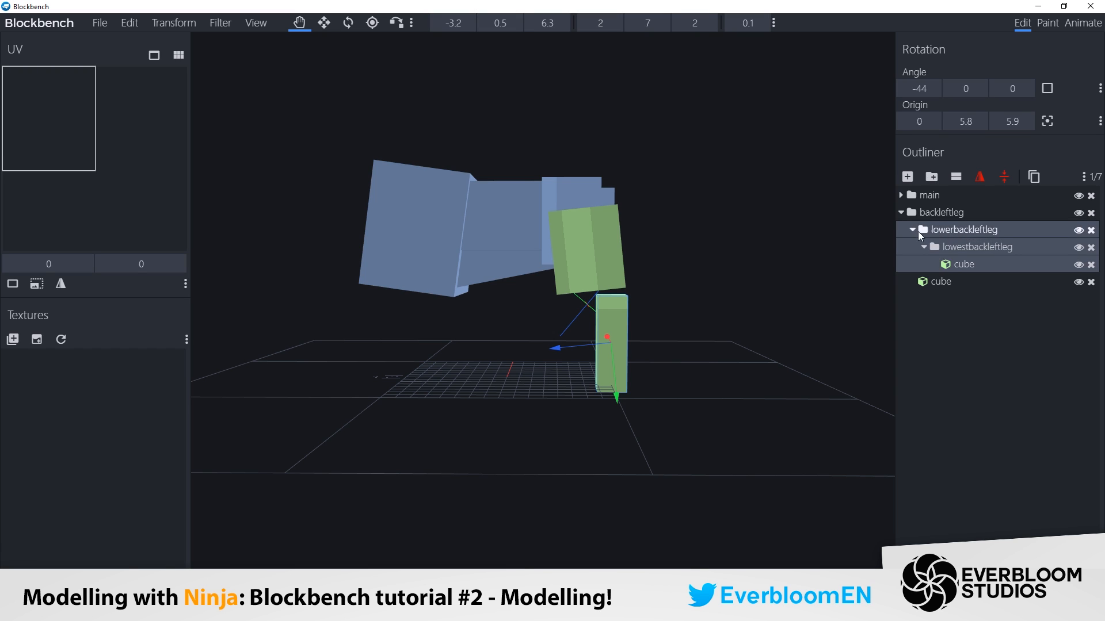
right_click(948, 230)
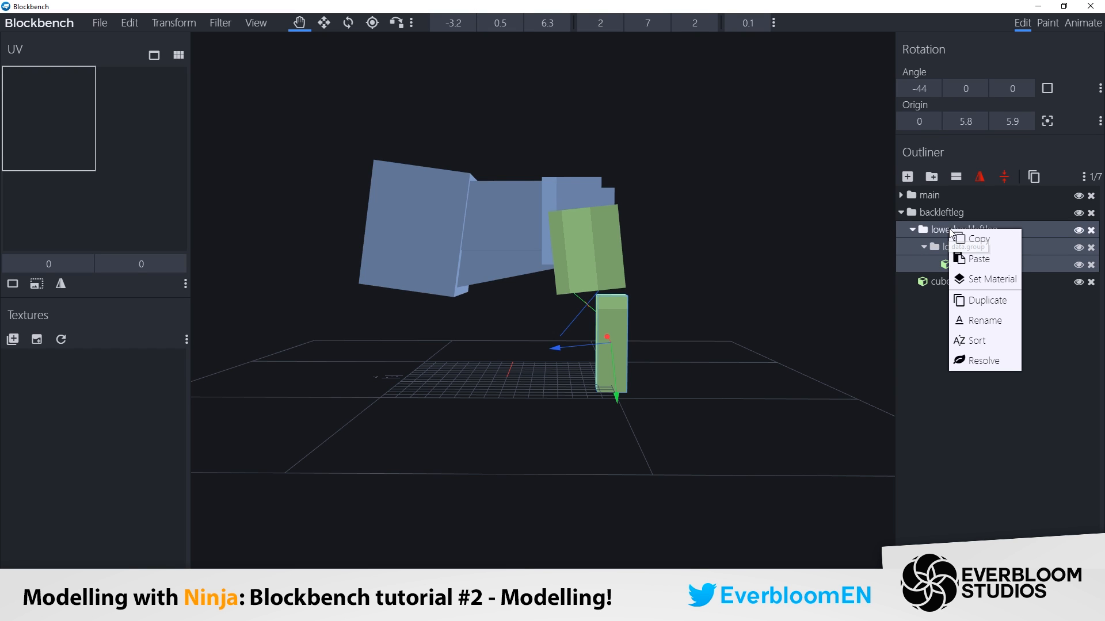
left_click(985, 355)
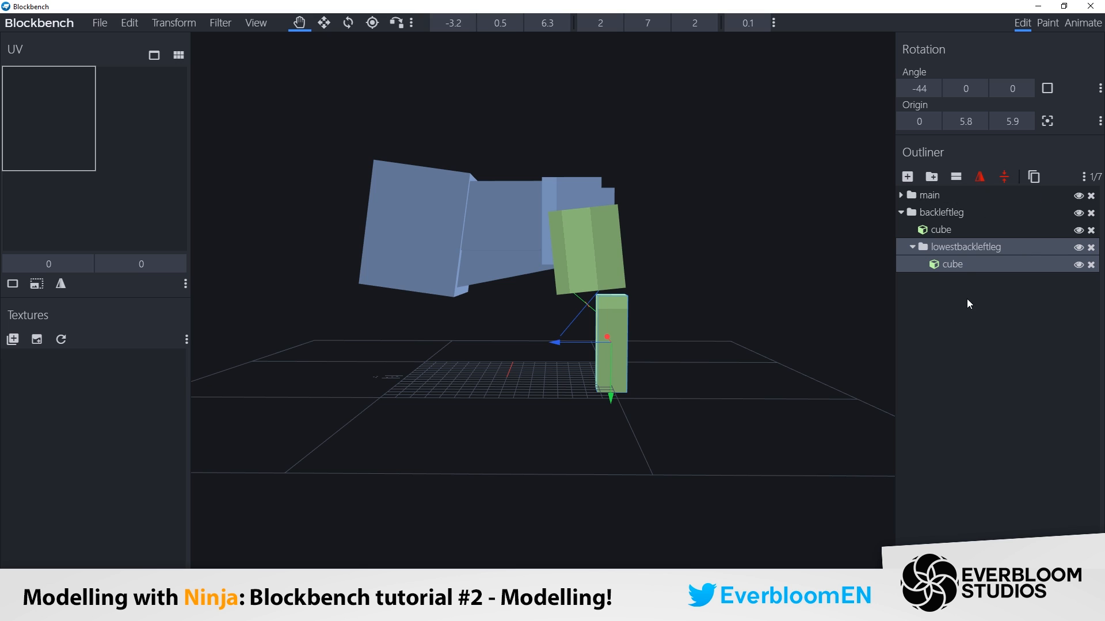
left_click(969, 304)
Set the lowestbackleftleg group's X rotation to 0 degrees.
left_click(972, 262)
left_click(962, 250)
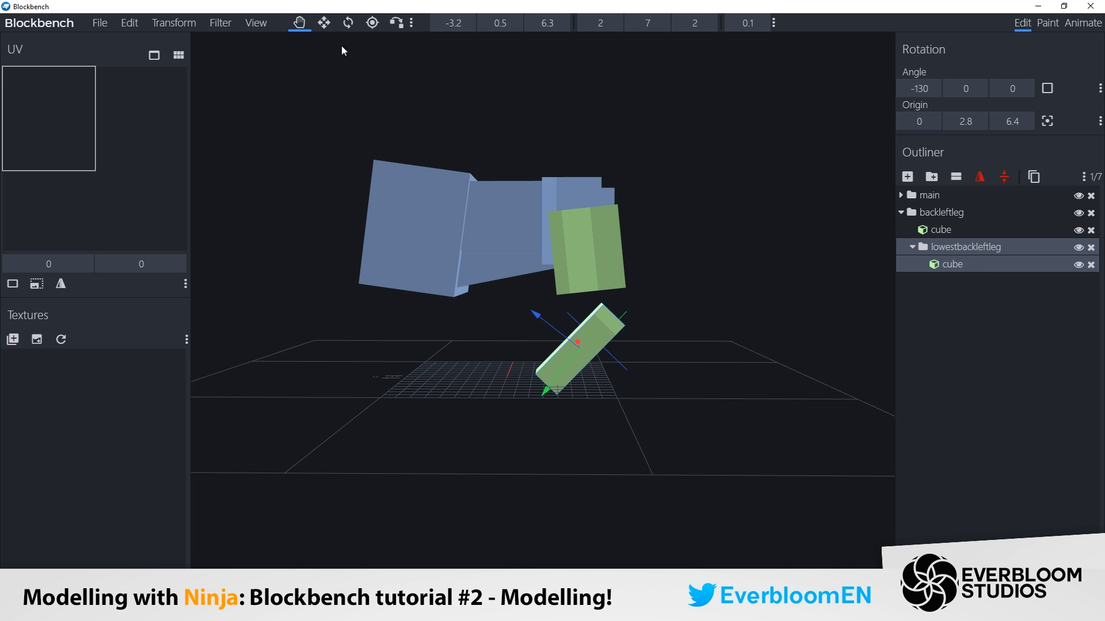
left_click(348, 23)
left_click(919, 89)
type("0")
key("Return")
Stretch the lowest leg cube downward to 8 high, with its base at Y -0.5.
left_click_drag(707, 368, 705, 351)
left_click(323, 23)
left_click_drag(612, 379, 614, 392)
left_click(299, 23)
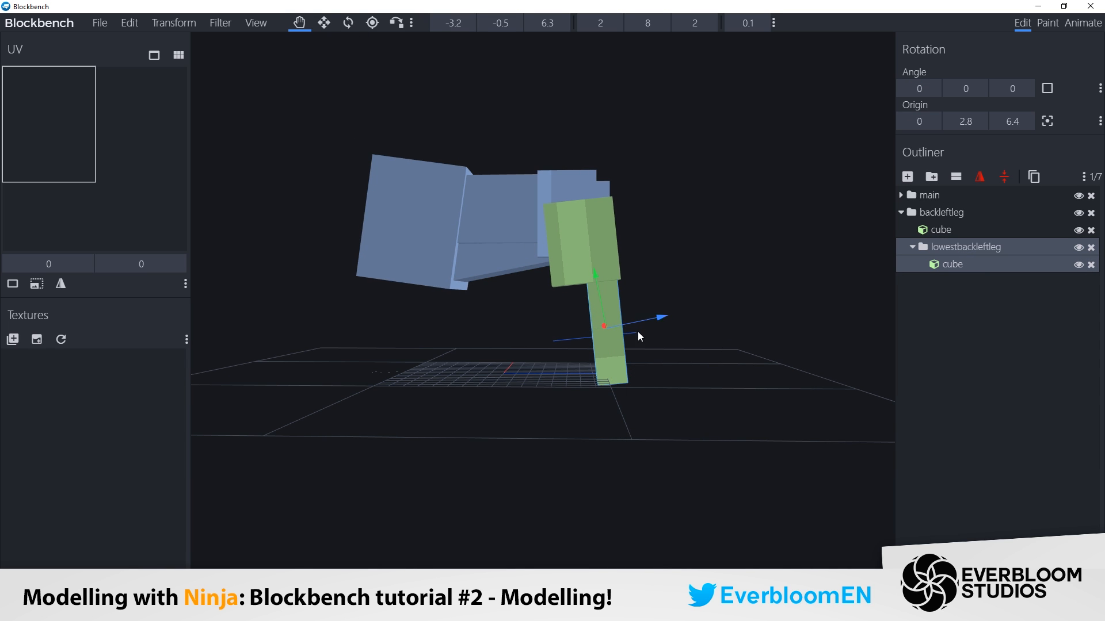
Widen the lowest leg cube to 3 by 3 with its corner at X -3.7, Z 5.3.
key("s")
left_click_drag(550, 334, 536, 336)
left_click_drag(725, 329, 500, 339)
key("v")
key("s")
left_click_drag(547, 348, 579, 352)
key("v")
left_click_drag(491, 340, 748, 332)
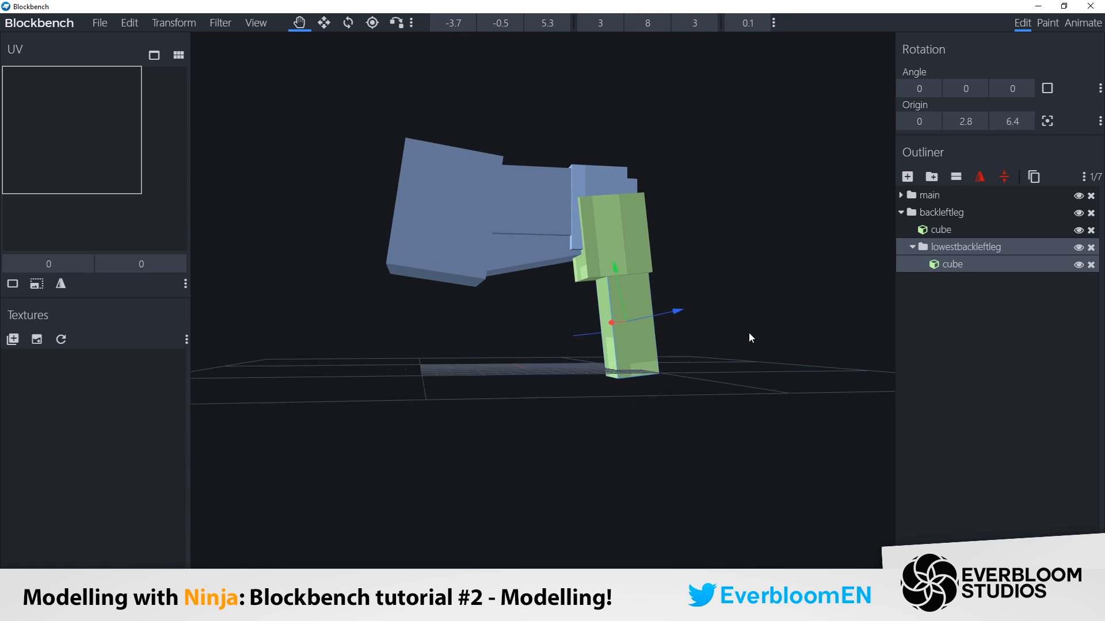
Rotate the backleftleg group to 0 degrees so that the whole leg stands upright.
left_click(348, 23)
left_click_drag(700, 228, 686, 234)
left_click(940, 212)
left_click_drag(784, 296, 757, 306)
left_click_drag(575, 296, 567, 295)
left_click(965, 247)
key("v")
scroll(706, 287, "up", 4)
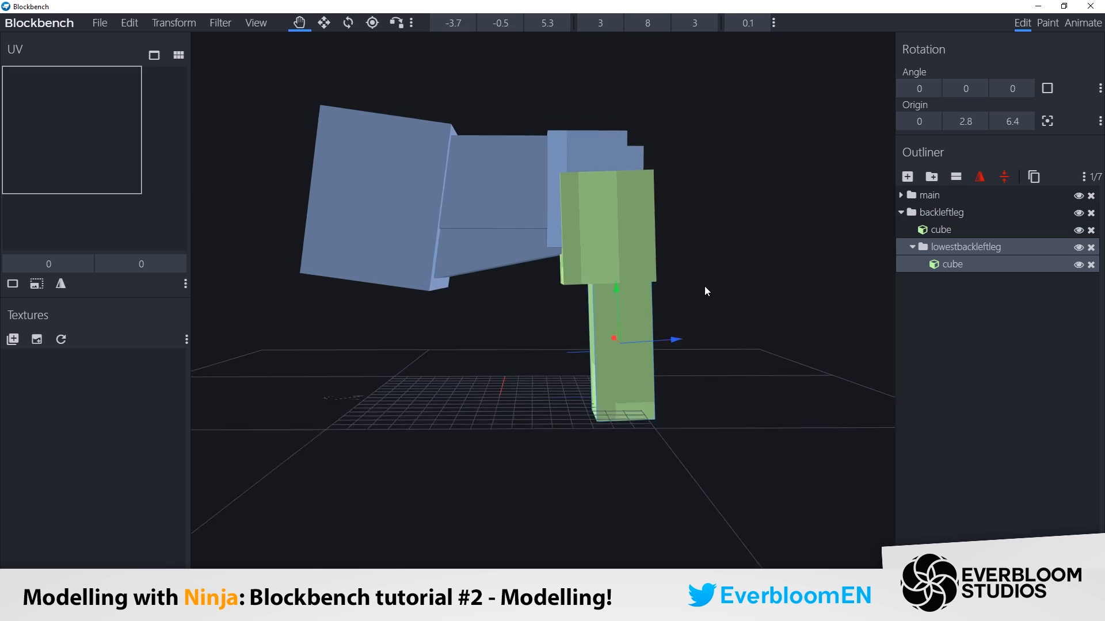
Shorten the lowest back leg cube to 7 high and set its inflate to -0.1.
left_click(634, 248)
key("s")
left_click(627, 340)
key("v")
scroll(690, 339, "down", 4)
left_click(732, 24)
Move the backleftleg group forward, bringing its lowest cube to Z 4.1.
left_click(941, 212)
left_click_drag(713, 305, 604, 336)
left_click(533, 380)
mouse_move(668, 368)
left_mouse_down()
mouse_move(533, 380)
mouse_move(661, 377)
left_mouse_up()
left_click(569, 328)
scroll(633, 345, "up", 2)
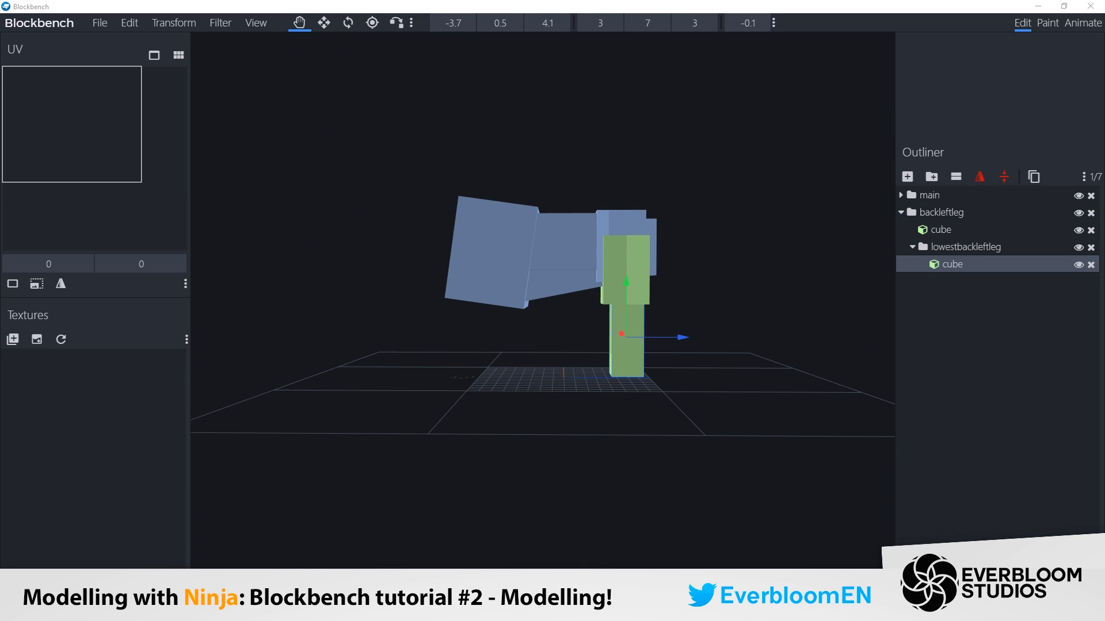
Reduce the upper back leg cube to 4 deep and stretch the lowest cube to 8 high so that they overlap.
left_click_drag(748, 334, 713, 357)
left_click(633, 271)
key("s")
left_click_drag(693, 274, 685, 273)
left_click(638, 351)
key("v")
left_click_drag(651, 309, 651, 297)
mouse_move(685, 354)
left_mouse_down()
mouse_move(679, 340)
mouse_move(706, 361)
left_mouse_up()
Toggle the viewport between wireframe and solid display to examine the middle body cube and the belly cube.
left_click_drag(522, 285, 531, 285)
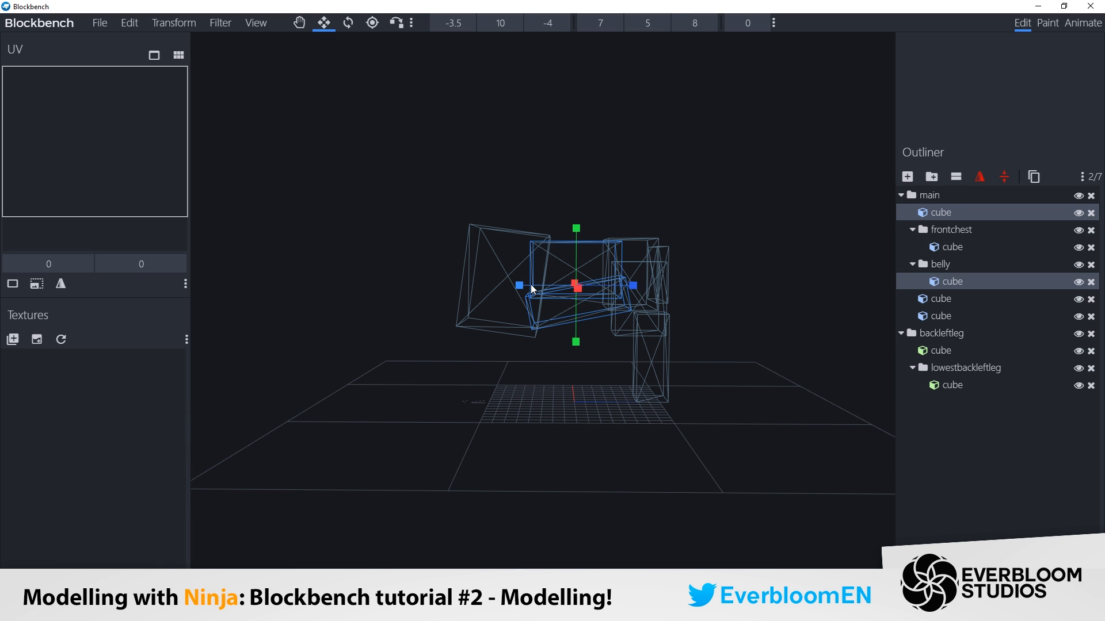
key("z")
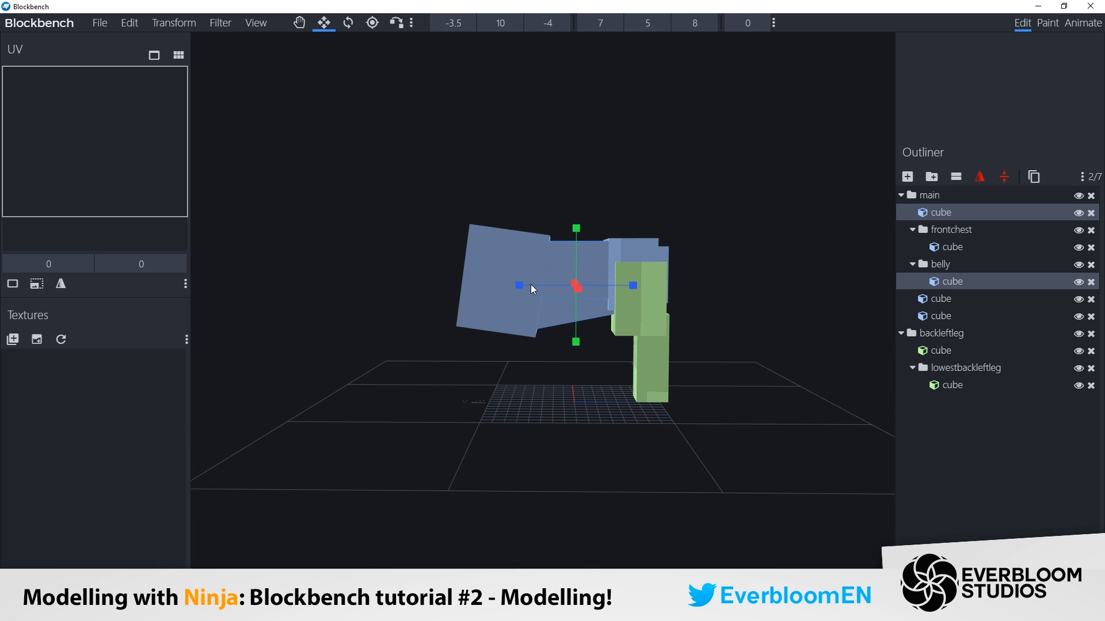
key("z")
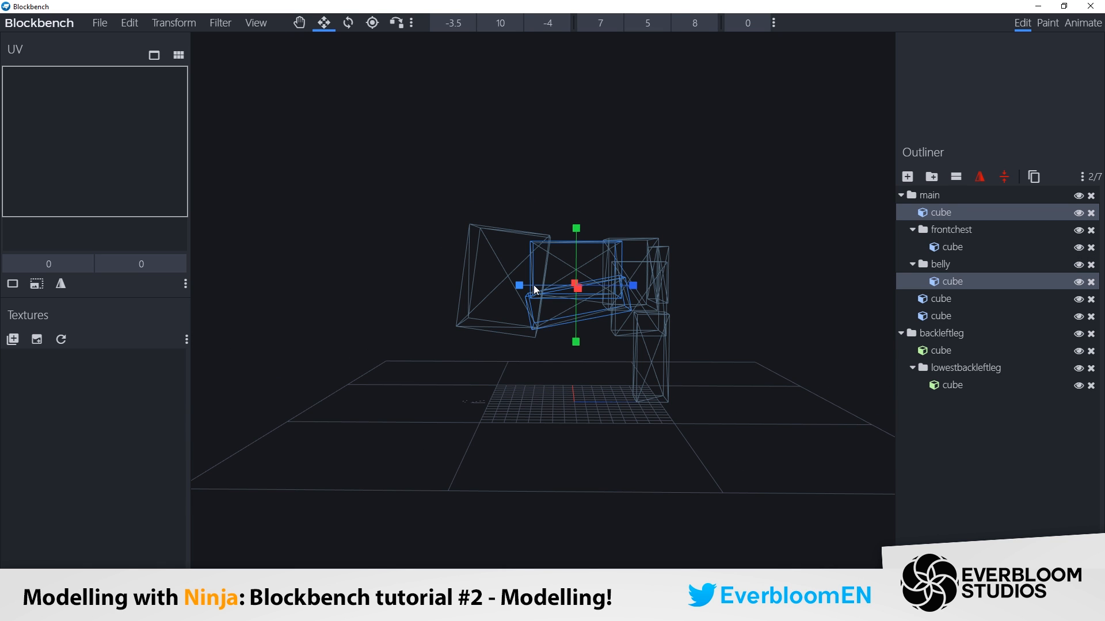
key("z")
key("z")
key("z")
key("z")
left_click_drag(742, 334, 613, 314)
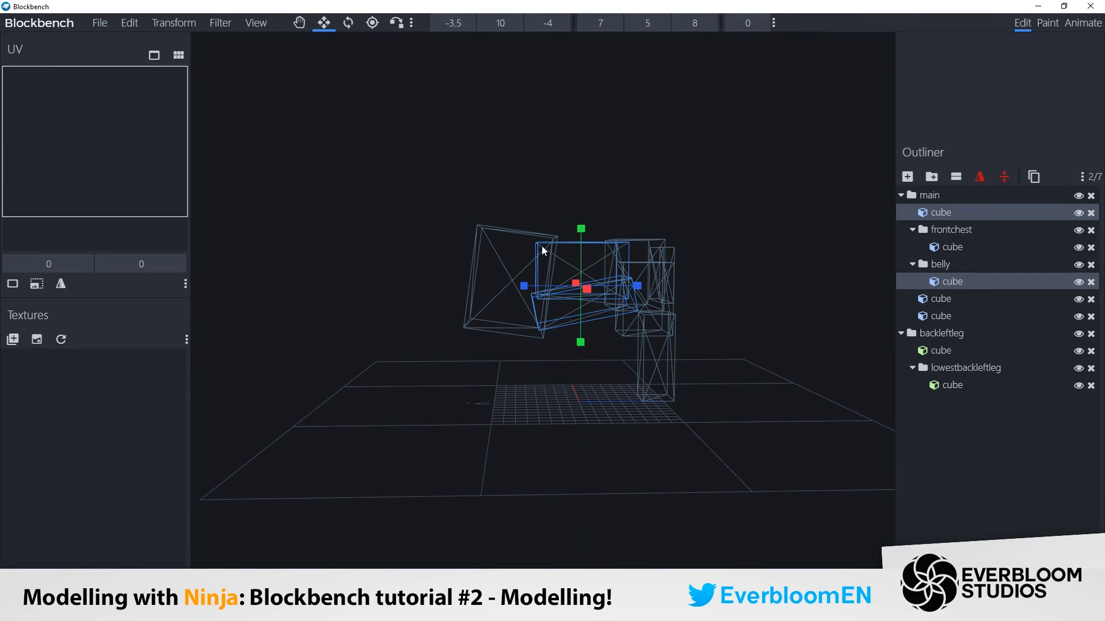
Shorten the middle body cube and the belly cube from the front to start at Z -2, with the body 6 deep.
mouse_move(524, 286)
left_mouse_down()
mouse_move(553, 286)
mouse_move(535, 287)
left_mouse_up()
key("z")
left_click_drag(763, 349, 754, 344)
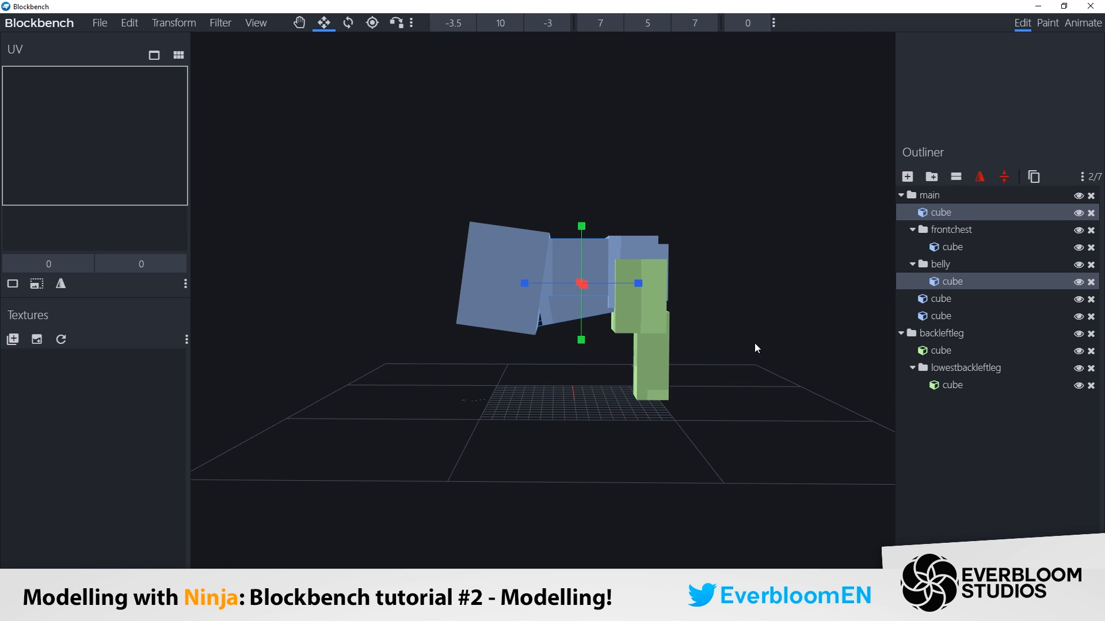
left_click_drag(533, 294, 568, 283)
Reduce the front chest cube to 8 high and 6 deep.
left_click(502, 260)
key("v")
key("s")
left_click_drag(519, 338, 520, 326)
left_click_drag(476, 272, 492, 274)
key("v")
Narrow the torso cubes, with the front chest 7 wide, the middle and rear body 6 wide and the belly 5 wide.
scroll(493, 279, "down", 3)
left_click_drag(650, 247, 520, 357)
left_click(512, 362, "ctrl")
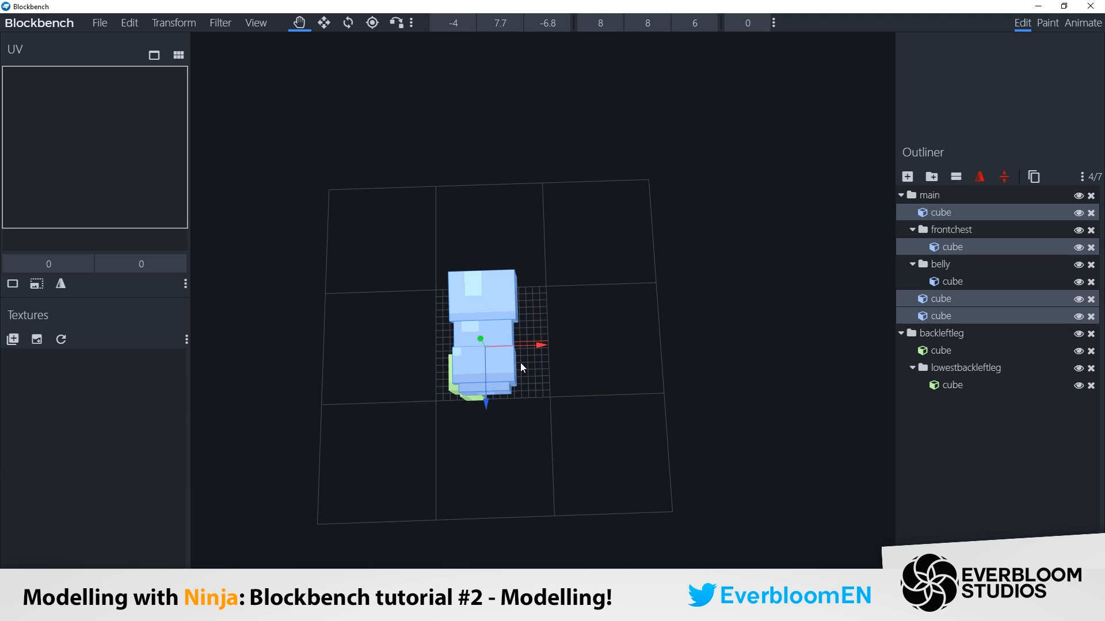
left_click(512, 368)
left_click_drag(598, 368, 689, 303)
scroll(684, 322, "up", 4)
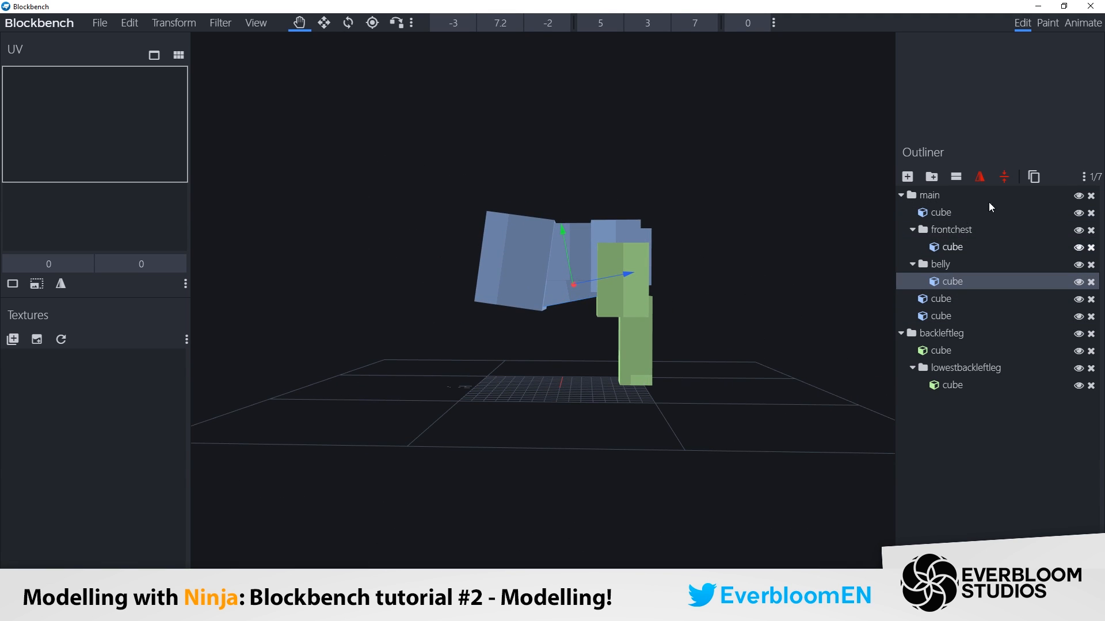
Select every cube and move the whole model down, bringing the middle body cube to Y 9.2.
key("ctrl+a")
scroll(584, 232, "up", 2)
left_click_drag(610, 229, 611, 236)
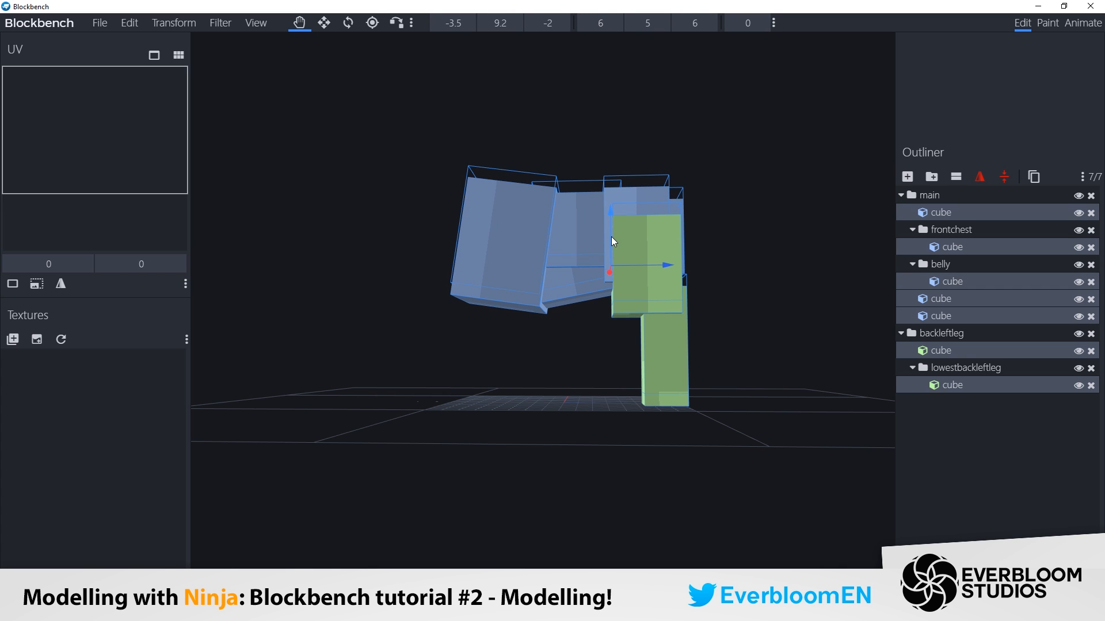
left_click_drag(739, 303, 857, 468)
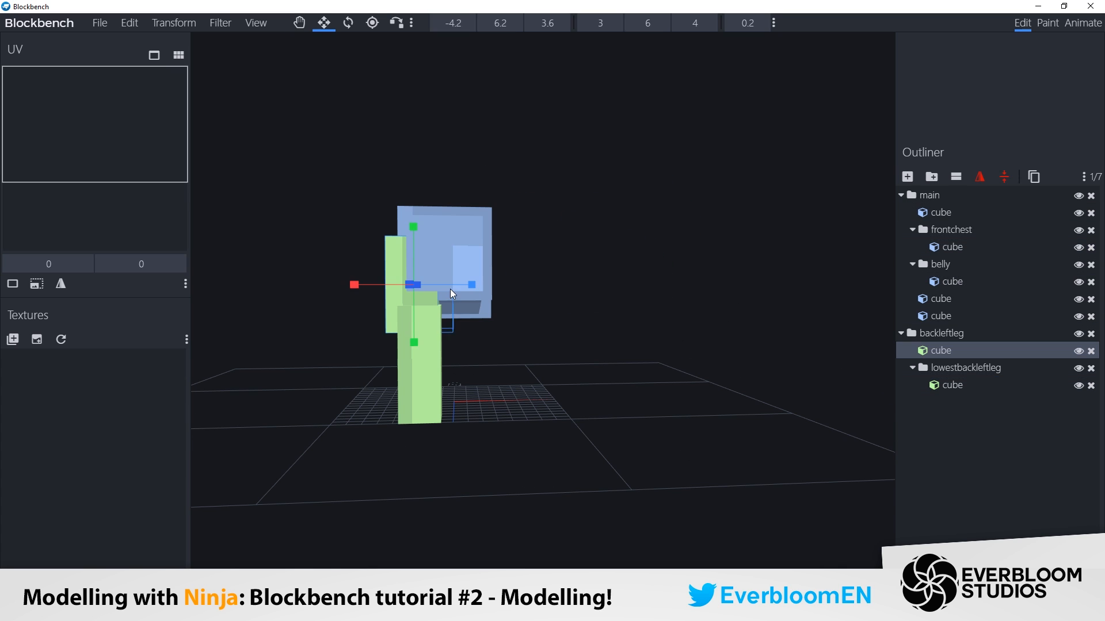
Move the upper back left leg cube inward to X -3.5.
key("v")
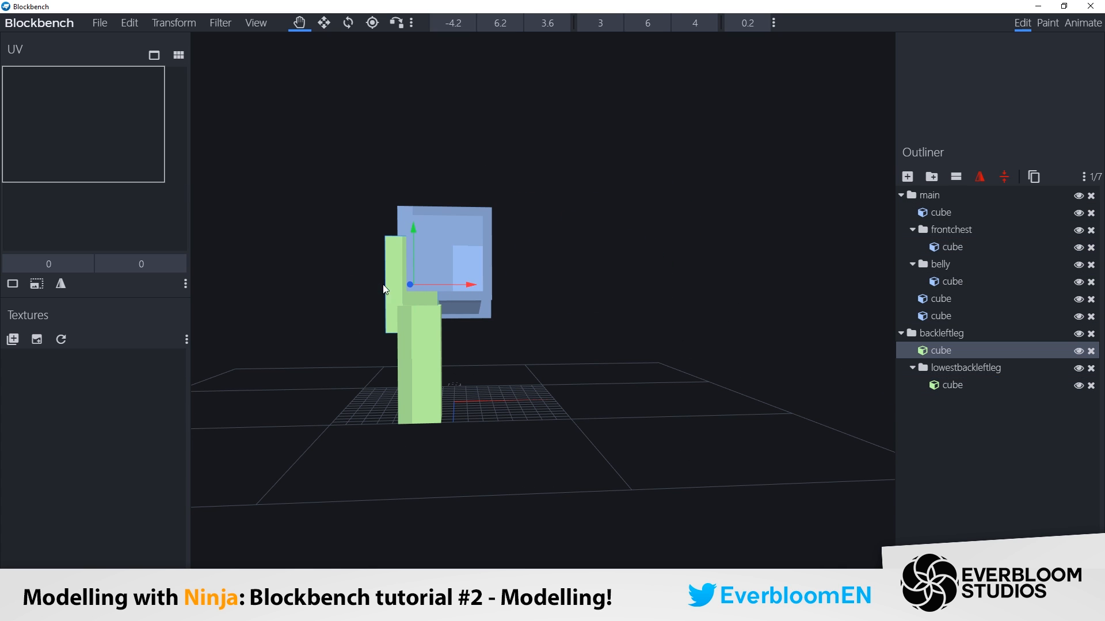
left_click_drag(453, 286, 455, 286)
left_click_drag(496, 361, 462, 342)
left_click_drag(521, 384, 502, 491)
left_click(1093, 178)
left_click_drag(616, 376, 716, 441)
left_click(601, 281)
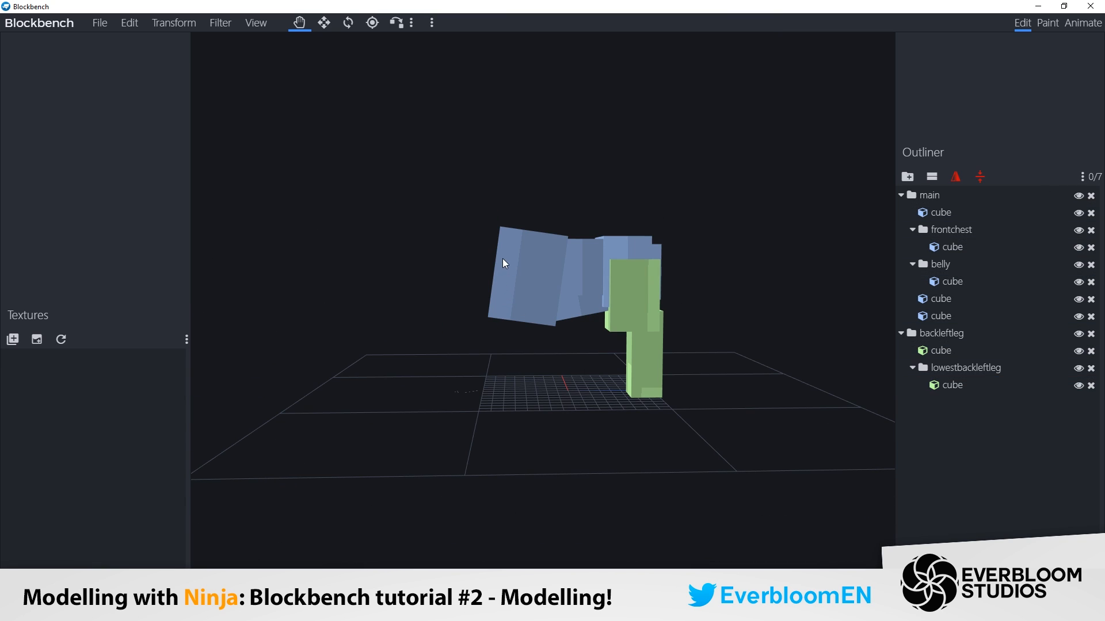
left_click(654, 377)
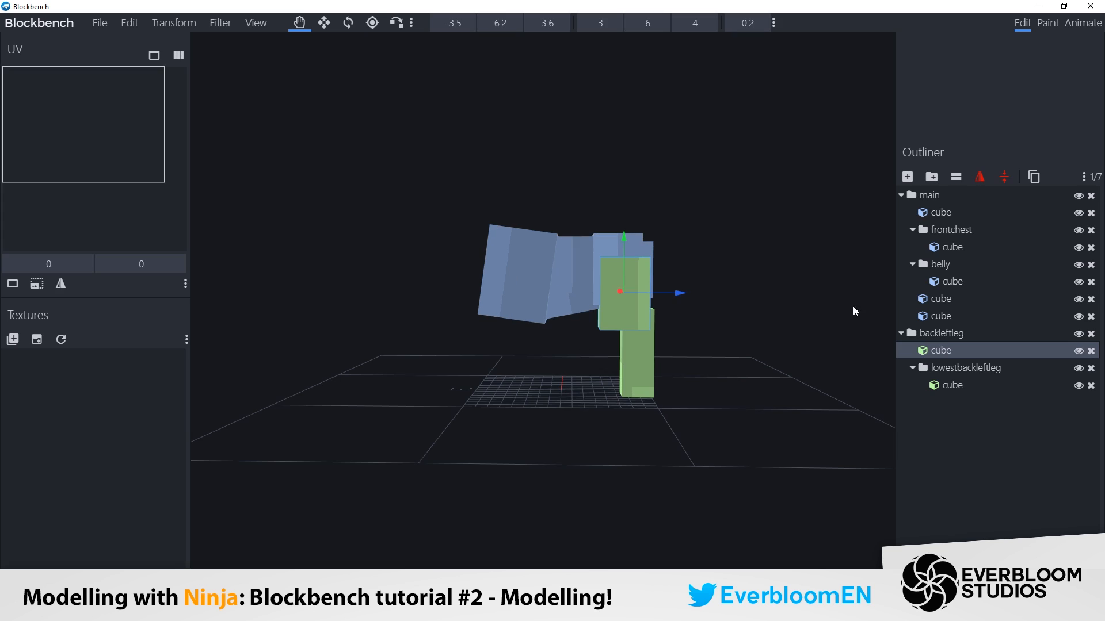
Duplicate the backleftleg group and rename the copy frontleftleg.
left_click(915, 333)
right_click(935, 335)
left_click(966, 405)
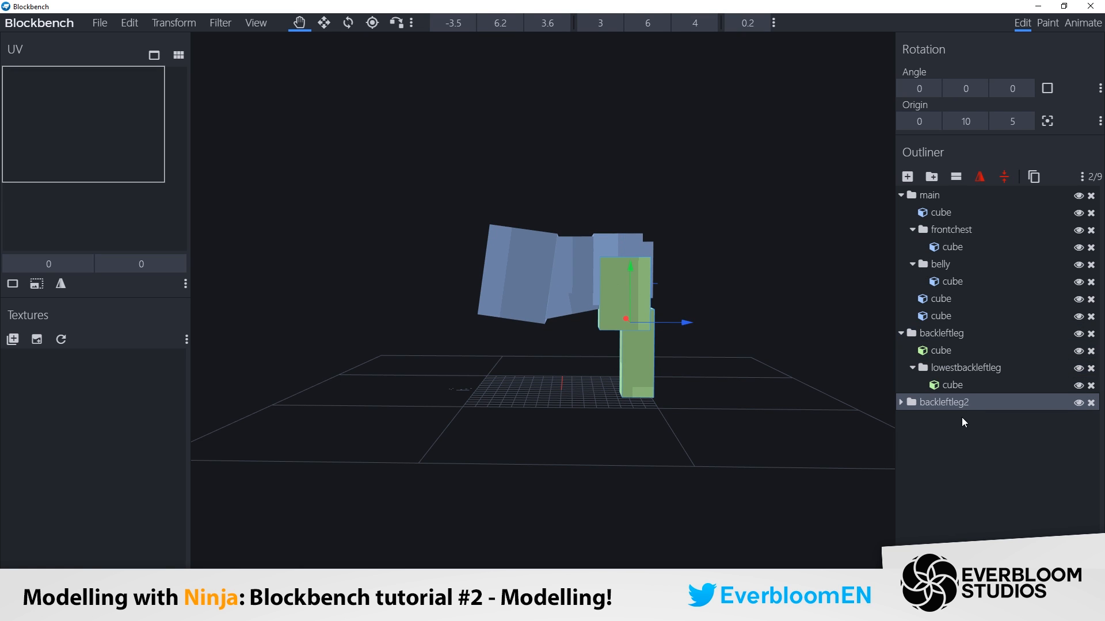
double_click(933, 405)
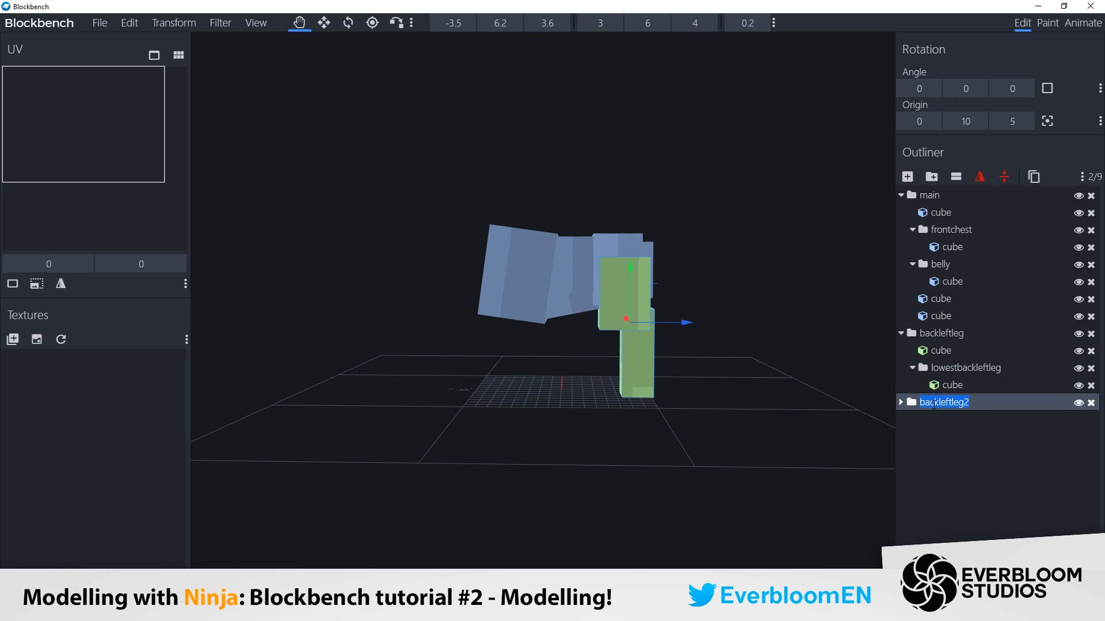
type("frontleftleg")
key("Return")
Rename the nested group inside frontleftleg to lowestfrontleftleg.
left_click(900, 403)
double_click(975, 437)
key("Right")
key("Left")
key("Left")
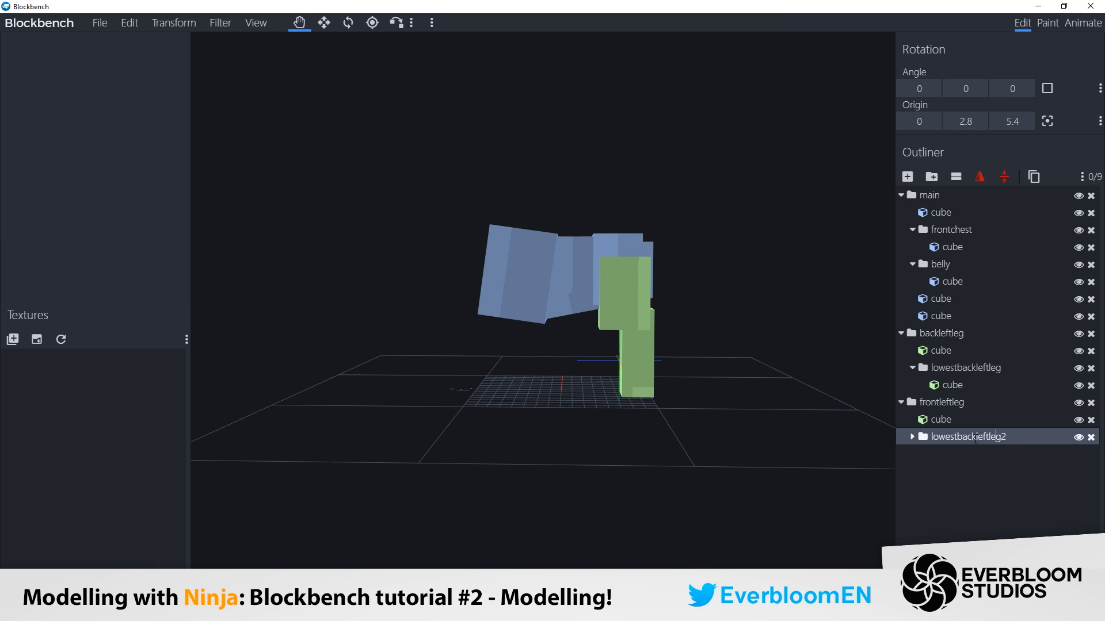
left_click_drag(976, 437, 1026, 436)
left_click(963, 437)
type("frontleftleg")
key("Return")
Move the frontleftleg group forward beside the front chest, bringing its upper cube to Z -6.4.
left_click(955, 402)
left_click_drag(690, 331, 574, 333)
scroll(609, 385, "up", 5)
right_click_drag(609, 385, 621, 375)
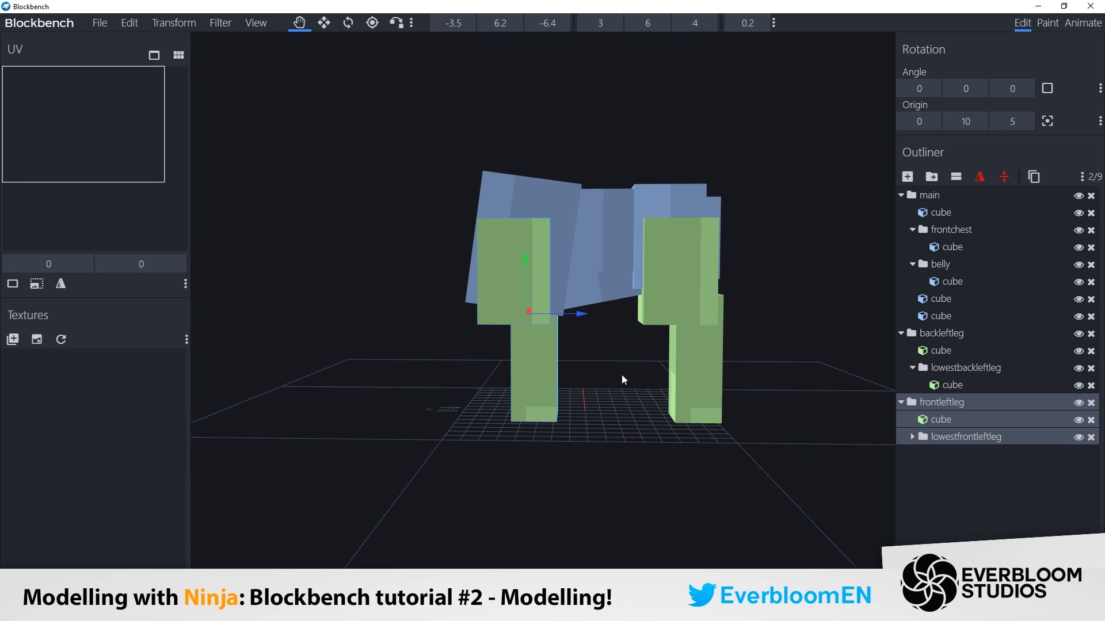
Shift the lower front leg cube forward to Z -5.7 and shorten the upper one from the front to 3 deep.
left_click_drag(596, 355, 579, 355)
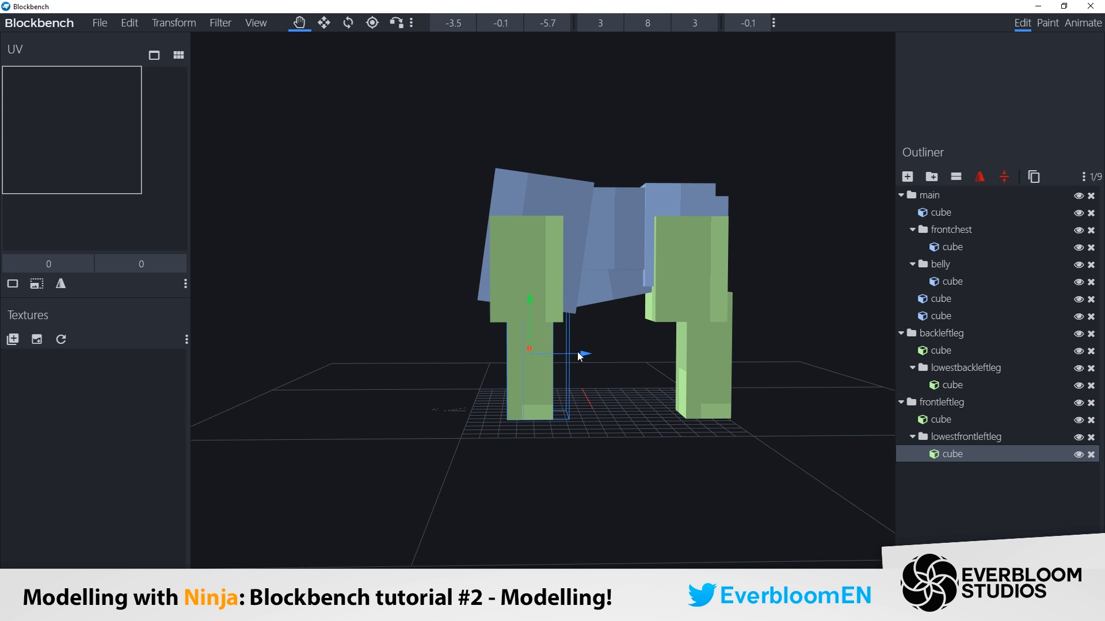
left_click(531, 289)
key("s")
left_click_drag(469, 270, 491, 271)
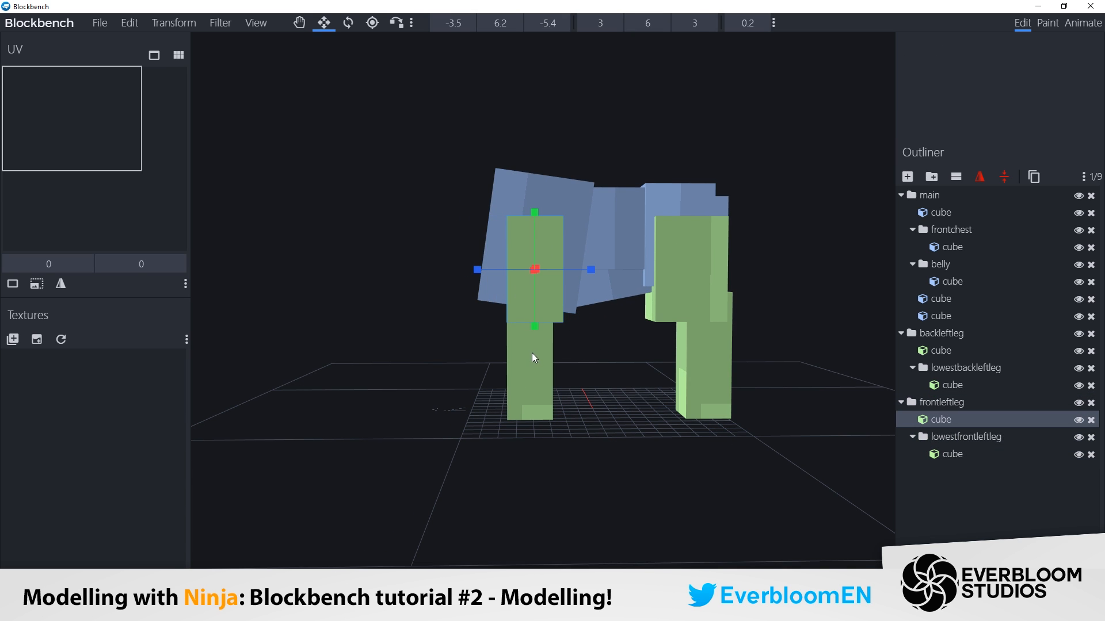
Move the front left leg cubes outward, the upper one to X -4 and the lower one to X -4.1.
left_click(547, 369)
right_click_drag(584, 394, 585, 406)
left_click(532, 260)
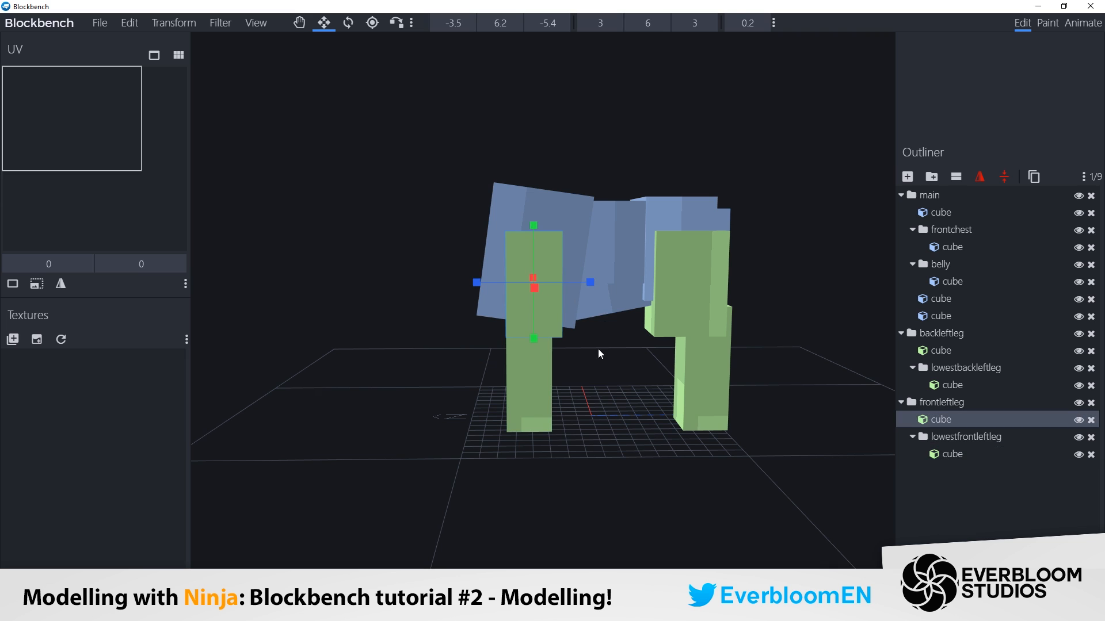
key("v")
left_click_drag(598, 349, 693, 339)
left_click(625, 391)
left_click_drag(610, 344, 618, 344)
Set the lower front leg cube's inflate to -0.2 and align it at Y -0.2, Z -5.4.
left_click(731, 27)
left_click_drag(765, 345, 599, 352)
mouse_move(612, 339)
left_mouse_down()
mouse_move(621, 354)
mouse_move(614, 340)
left_mouse_up()
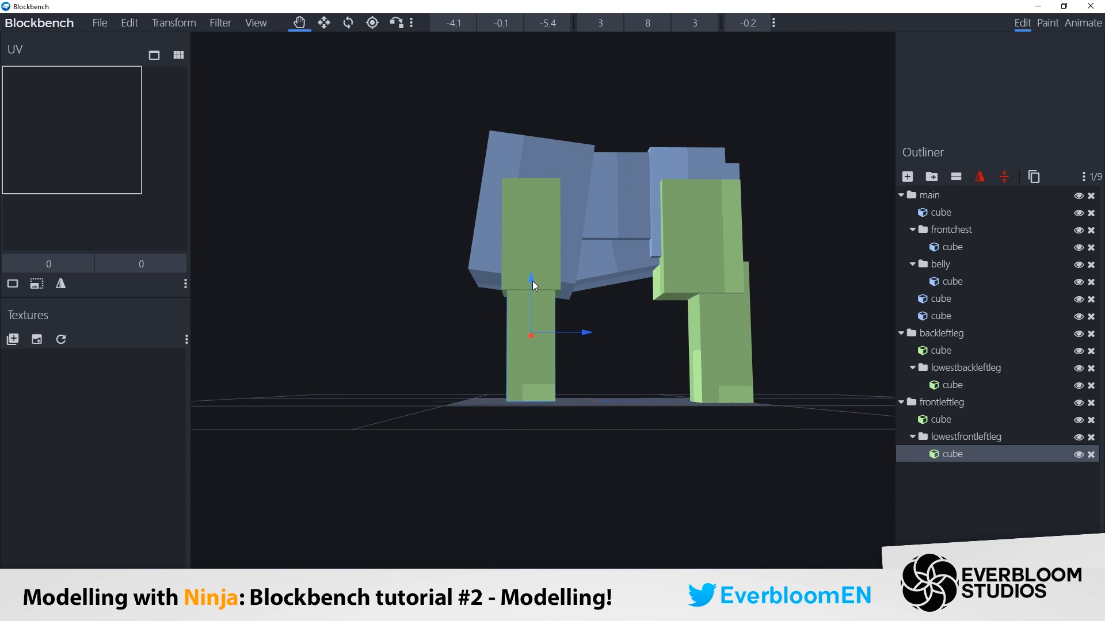
left_click_drag(532, 283, 528, 284)
Set the frontchest group's X rotation to 4 degrees.
left_click_drag(626, 384, 650, 410)
scroll(627, 372, "down", 3)
left_click(960, 488)
scroll(742, 390, "down", 4)
scroll(598, 402, "up", 4)
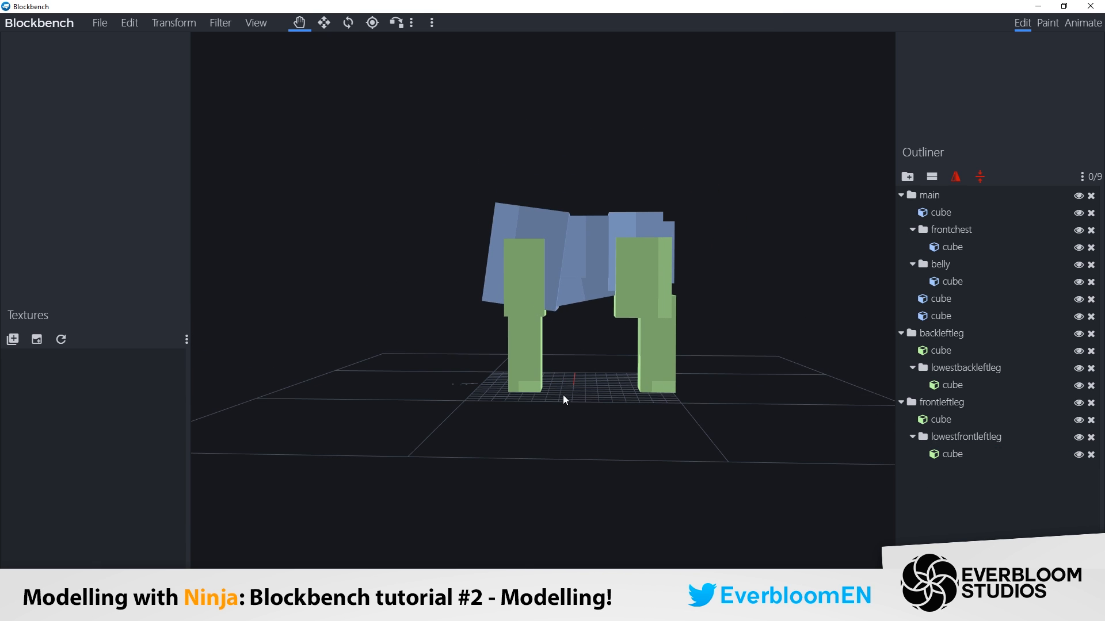
left_click(551, 213)
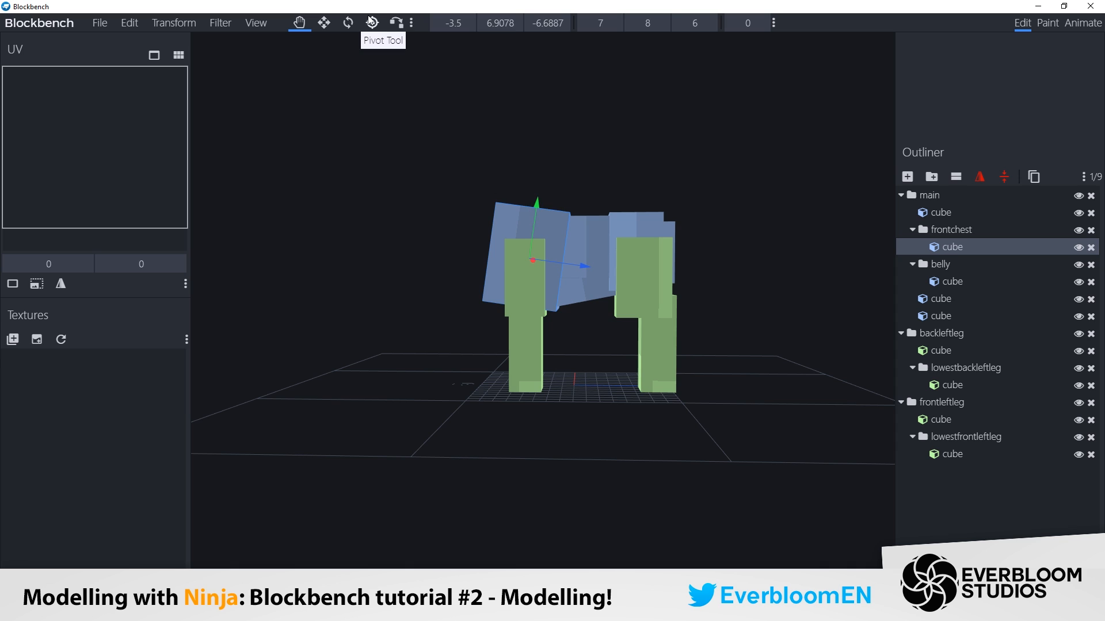
key("r")
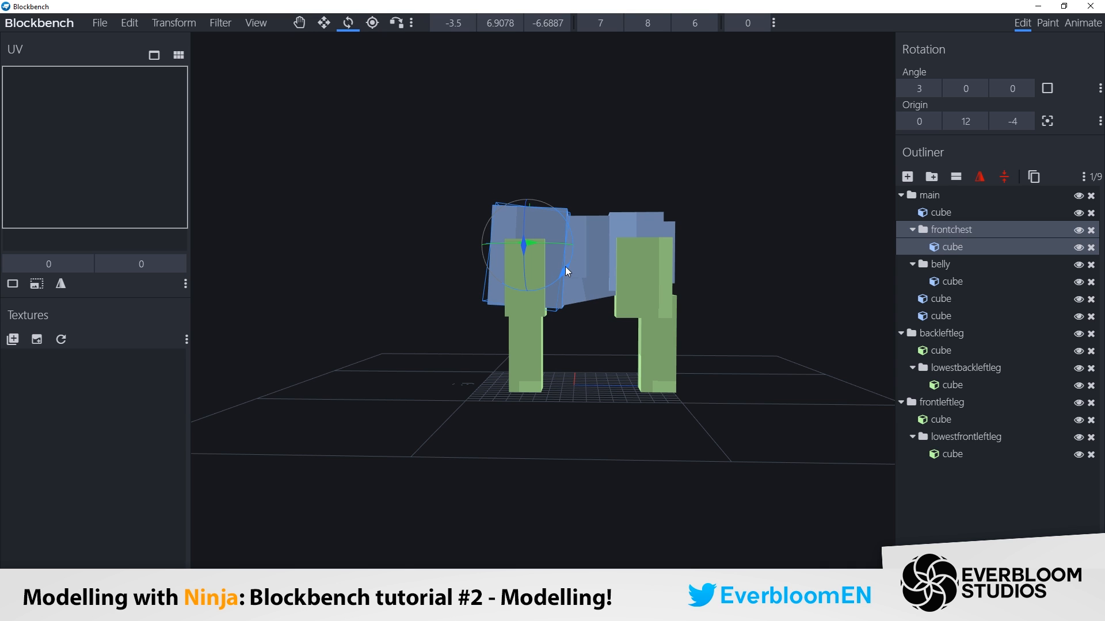
left_click_drag(565, 267, 568, 275)
left_click_drag(598, 353, 592, 352)
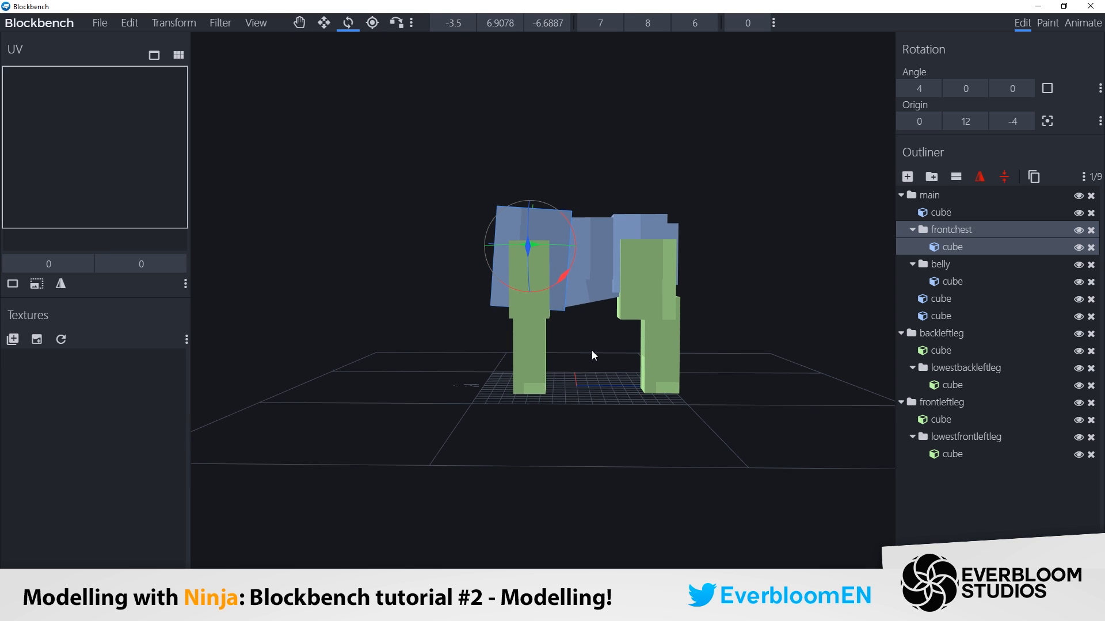
Raise the frontleftleg group's pivot toward the top of the leg and tilt the whole leg slightly about X.
key("v")
left_click_drag(448, 170, 567, 296)
left_click_drag(747, 242, 495, 335)
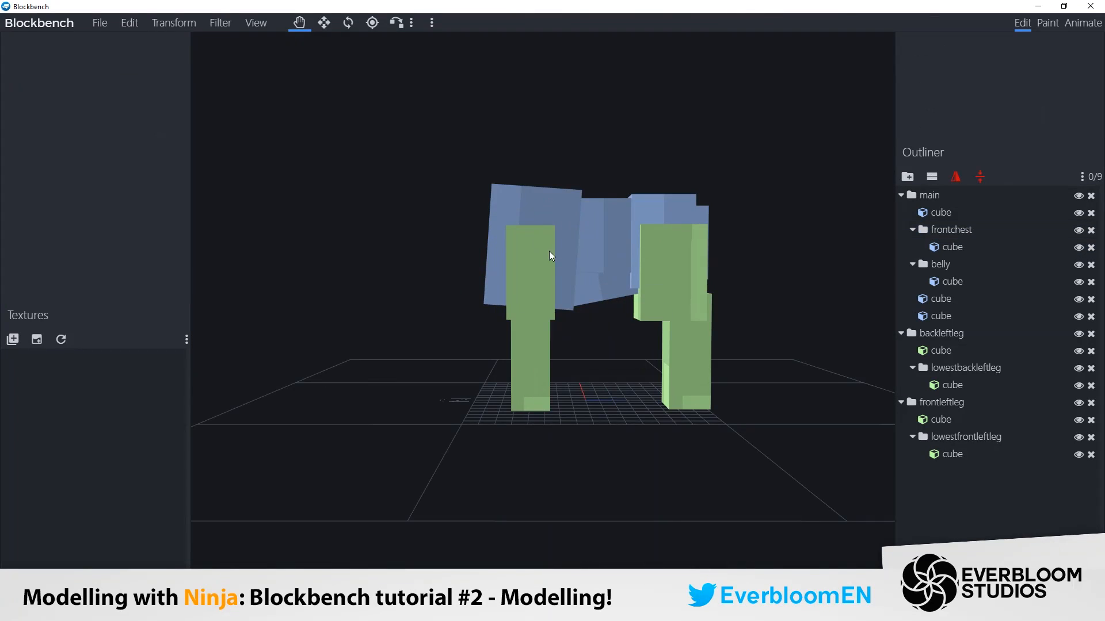
left_click(372, 22)
left_click(547, 250)
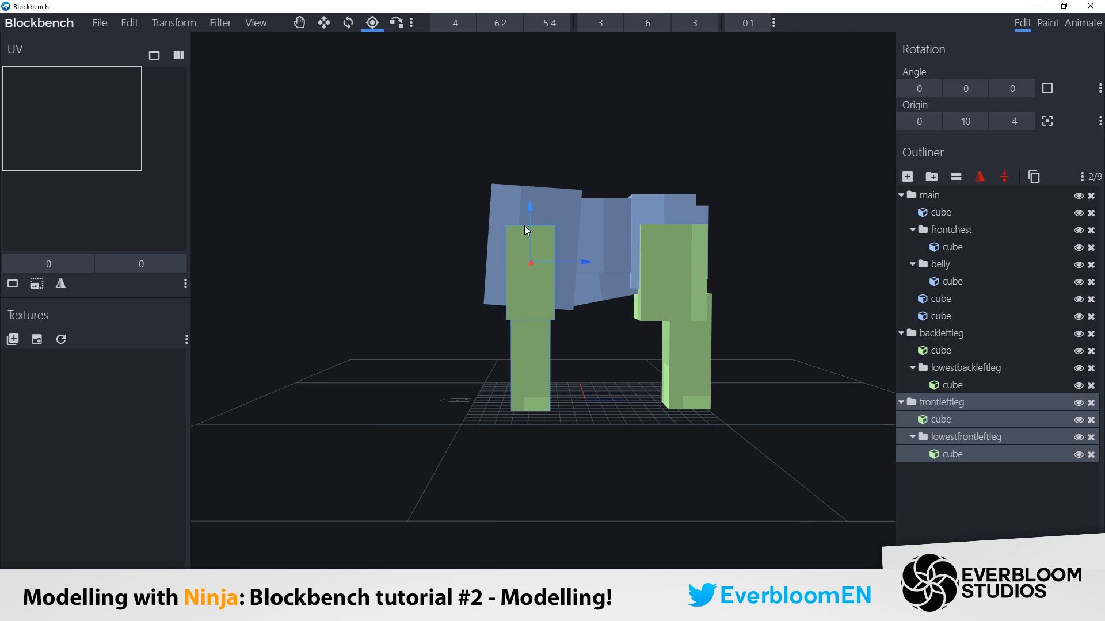
left_click_drag(524, 226, 527, 205)
key("r")
left_click_drag(547, 288, 526, 255)
Place the lowestfrontleftleg group's pivot at Y 6.8, Z -3.6 and rotate the lower leg back to vertical.
left_click(541, 347)
key("p")
key("z")
key("z")
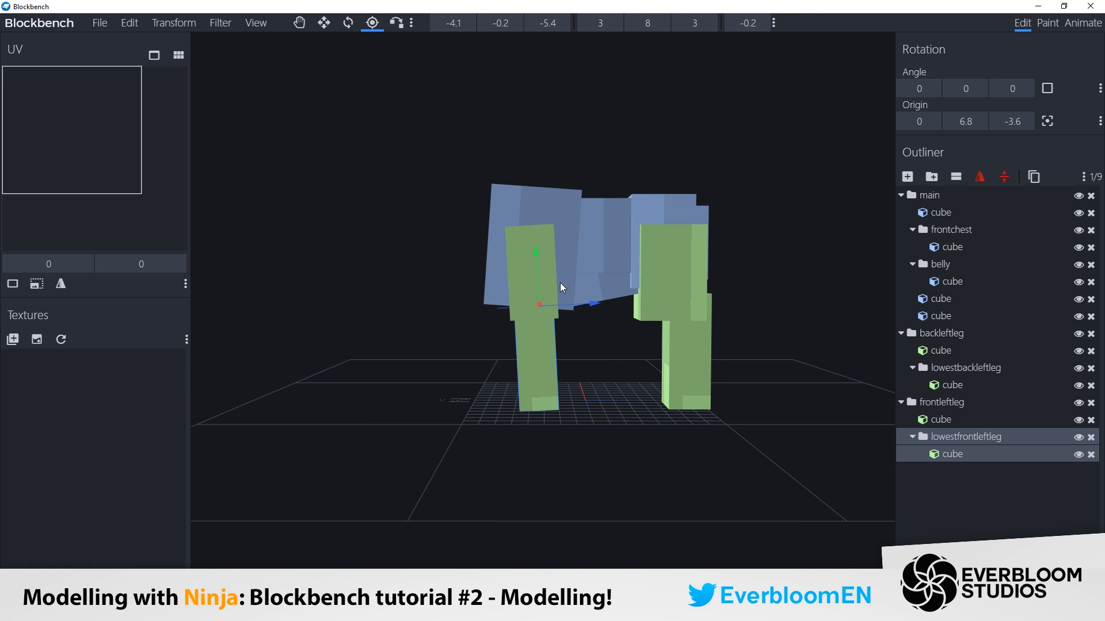
key("r")
left_click_drag(576, 318, 575, 321)
left_click_drag(593, 347, 594, 340)
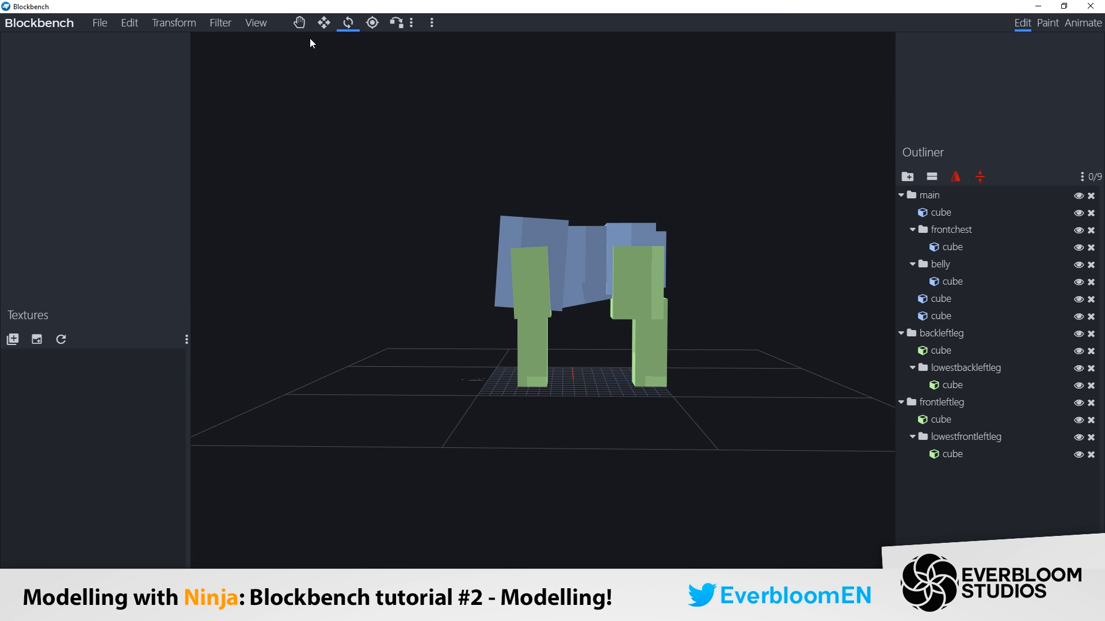
left_click(299, 23)
left_click(941, 420)
left_click(953, 454, "ctrl")
left_click(941, 420)
left_click_drag(582, 280, 562, 312)
key("ctrl+z")
left_click(943, 402)
left_click_drag(760, 435, 767, 437)
left_click(767, 436)
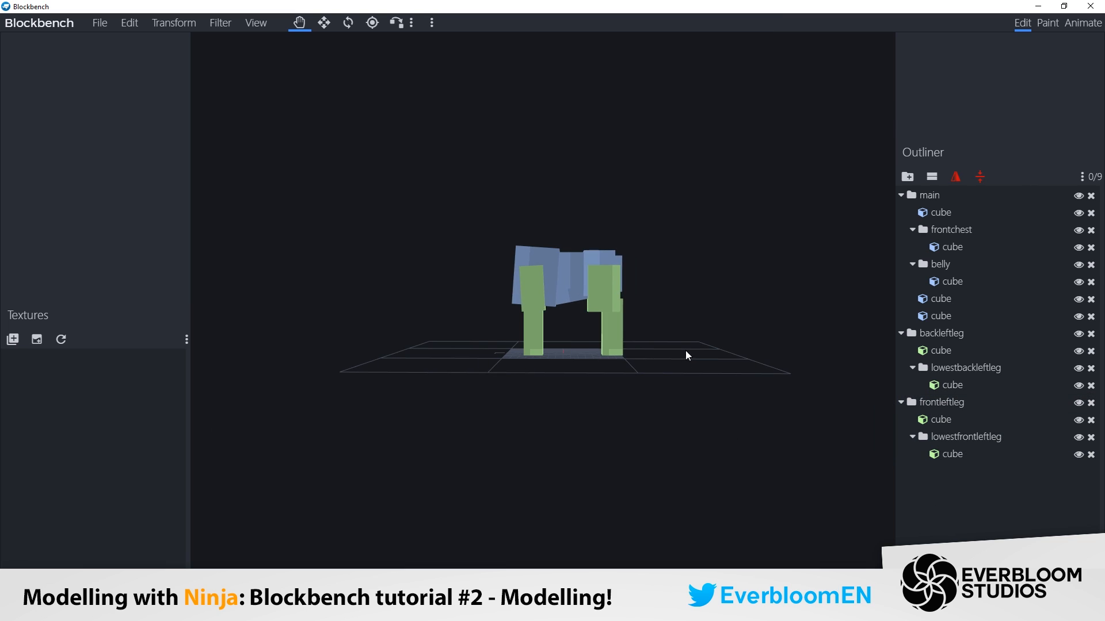
Collapse the backleftleg and frontleftleg groups in the outliner and select the rear body cube in the main group.
left_click_drag(685, 352, 539, 302)
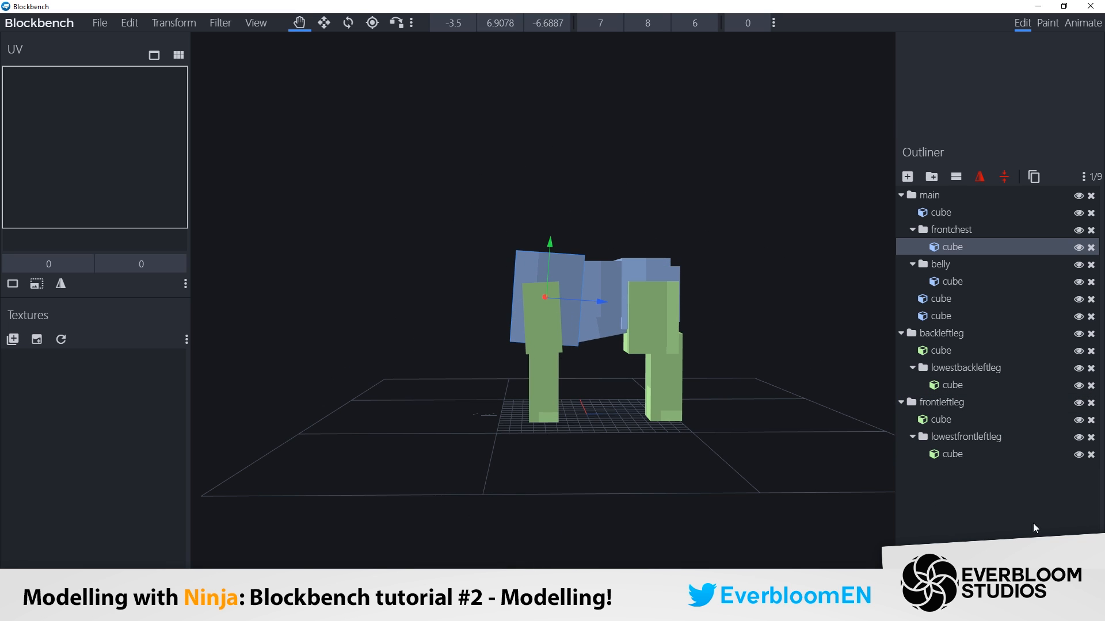
left_click(901, 402)
left_click(901, 333)
left_click(901, 195)
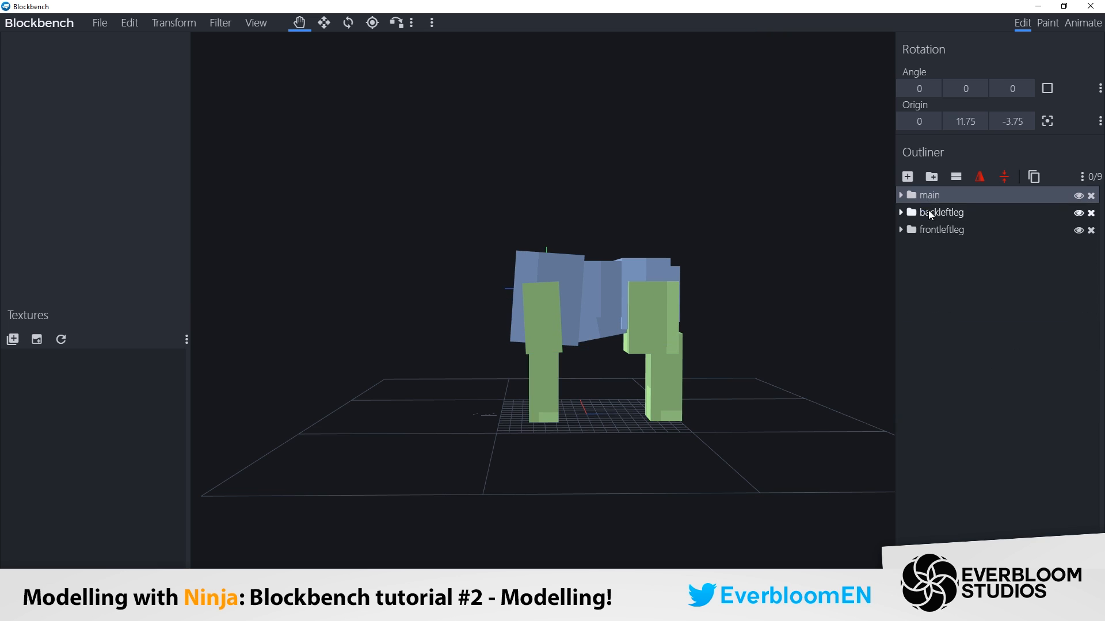
left_click(901, 193)
left_click(954, 305)
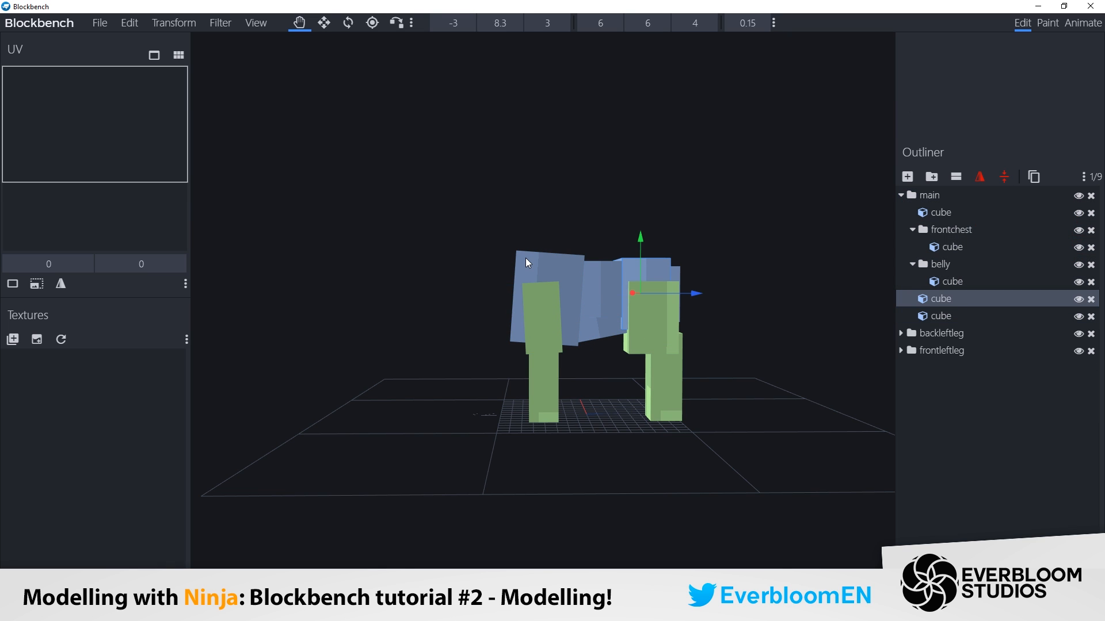
Duplicate the front chest cube and put the copy into a new group named neck inside frontchest.
left_click(525, 258)
right_click(526, 257)
left_click(559, 287)
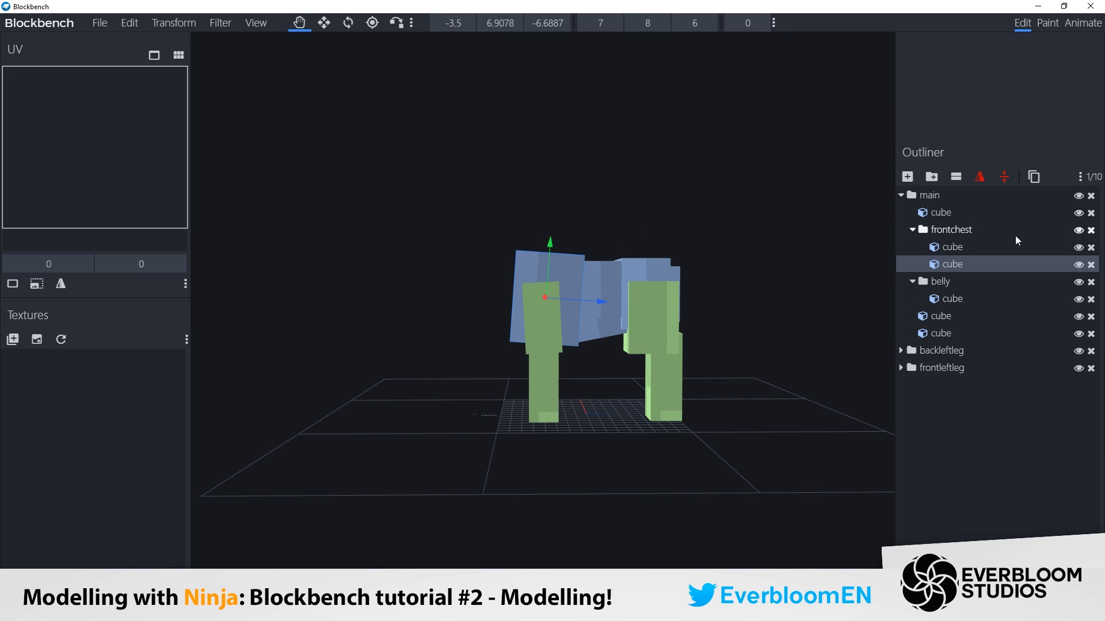
left_click(931, 177)
type("neck")
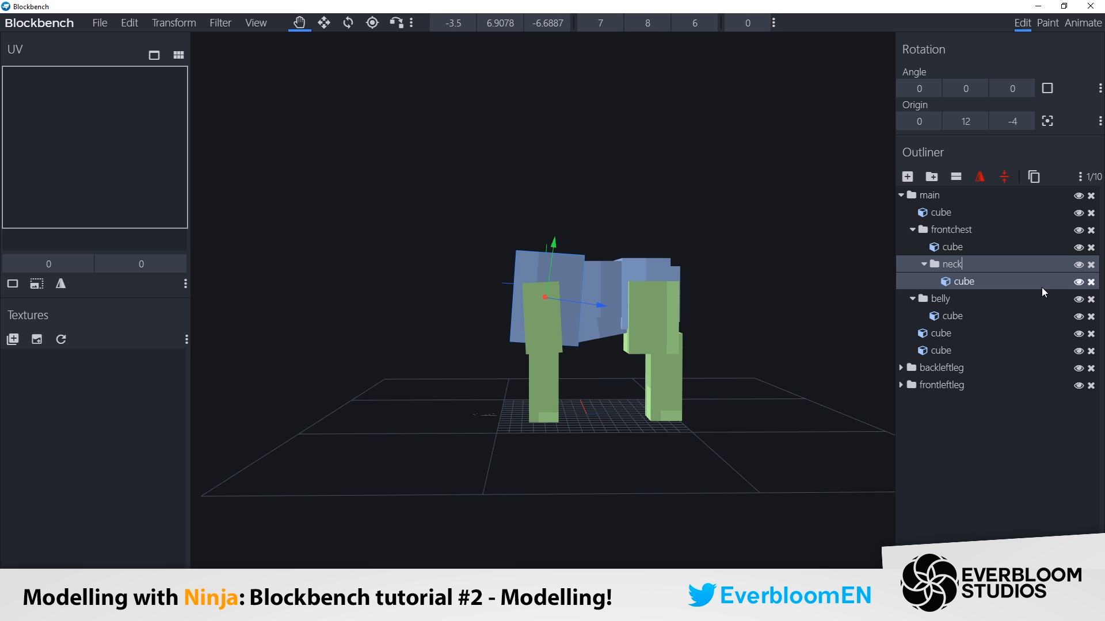
key("Return")
left_click(1014, 266)
Move the neck cube forward and up from the chest and resize it to 7 × 5 × 3.
left_click_drag(590, 304, 533, 299)
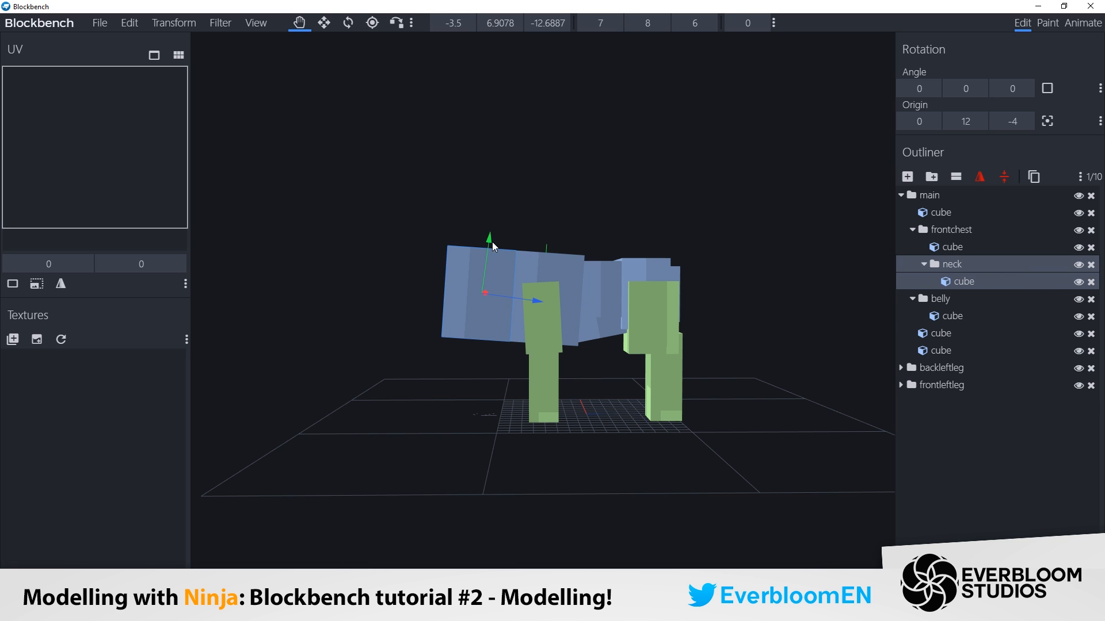
left_click_drag(492, 241, 492, 231)
key("s")
left_click_drag(478, 336, 483, 300)
left_click_drag(425, 262, 454, 262)
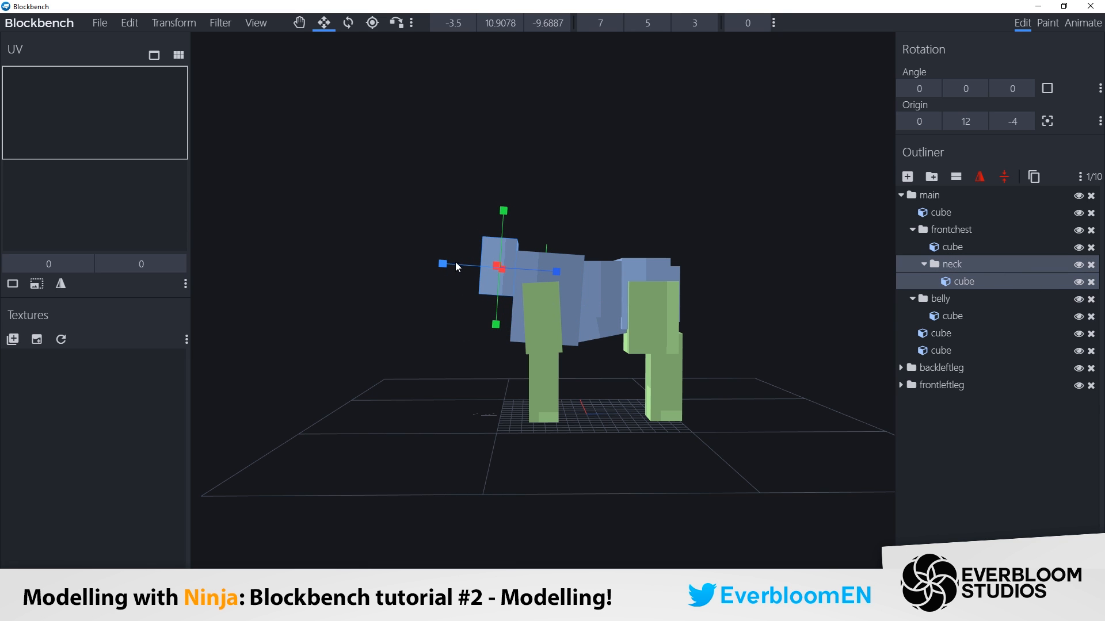
Place the neck group's pivot at Y 13.4, Z -6.2 and move the neck cube back to Z -8.6887.
key("v")
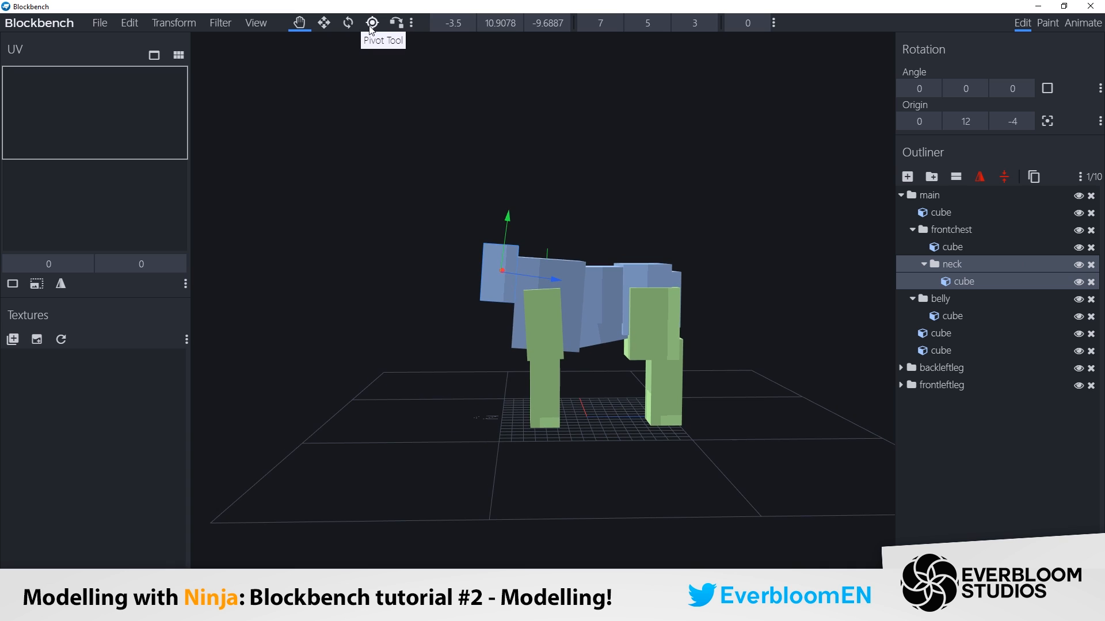
left_click(372, 23)
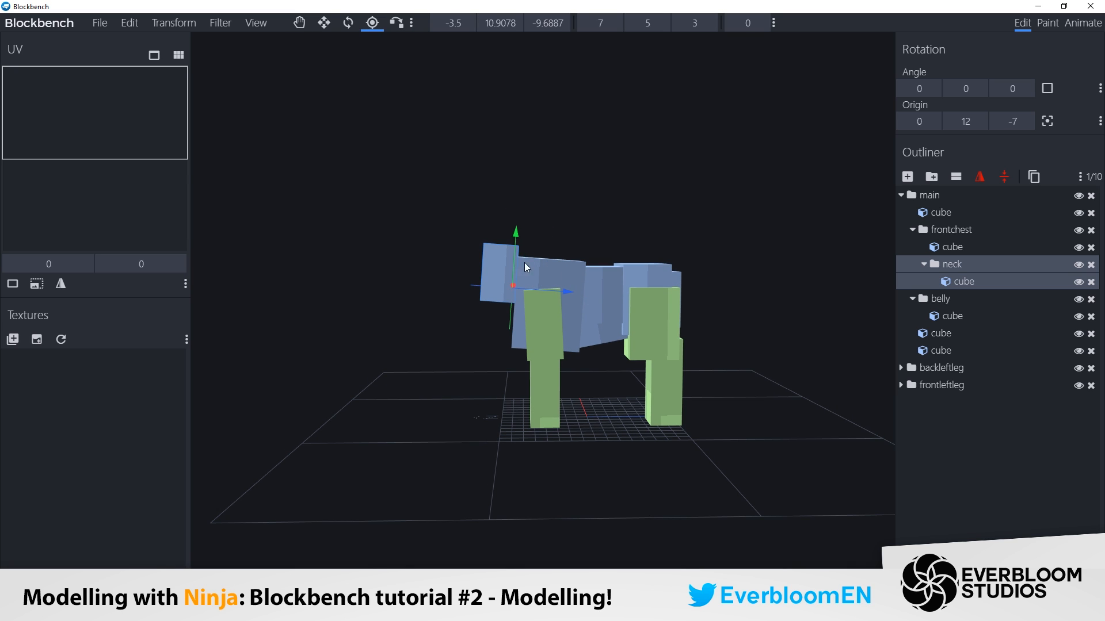
left_click_drag(550, 280, 558, 281)
left_click_drag(524, 235, 525, 230)
left_click(527, 281, "ctrl")
left_click(527, 281, "ctrl")
left_click_drag(531, 276, 543, 274)
Rotate the neck group to 30 degrees about the X axis.
left_click(328, 23)
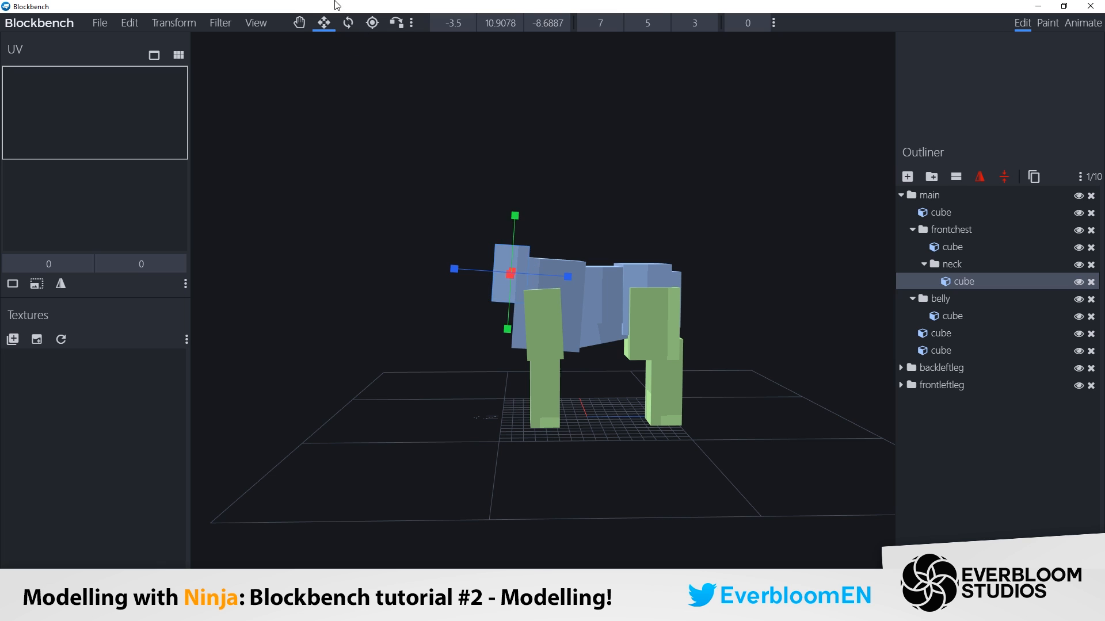
left_click(354, 24)
double_click(521, 271)
left_click_drag(524, 229, 500, 235)
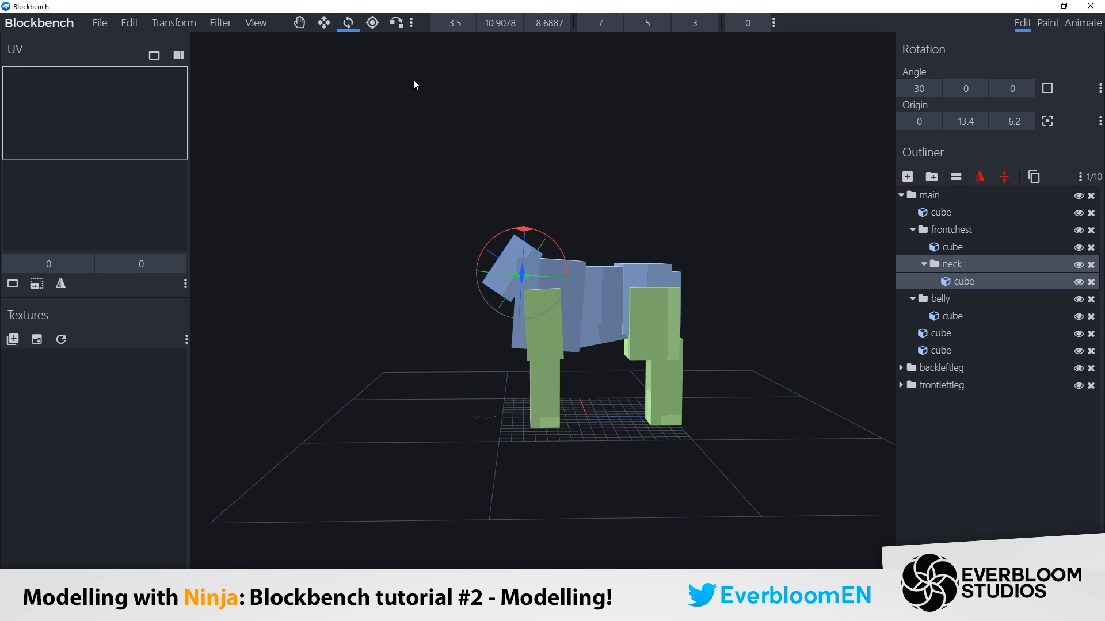
Resize the neck cube to 5 × 6 × 3, extending it down into the chest and narrowing it evenly on both sides.
left_click(324, 23)
left_click_drag(491, 313, 486, 323)
left_click(299, 23)
left_click_drag(620, 195, 602, 309)
scroll(602, 309, "up", 2)
left_click(323, 23)
left_click_drag(471, 237, 483, 247)
left_click(299, 23)
scroll(606, 198, "down", 4)
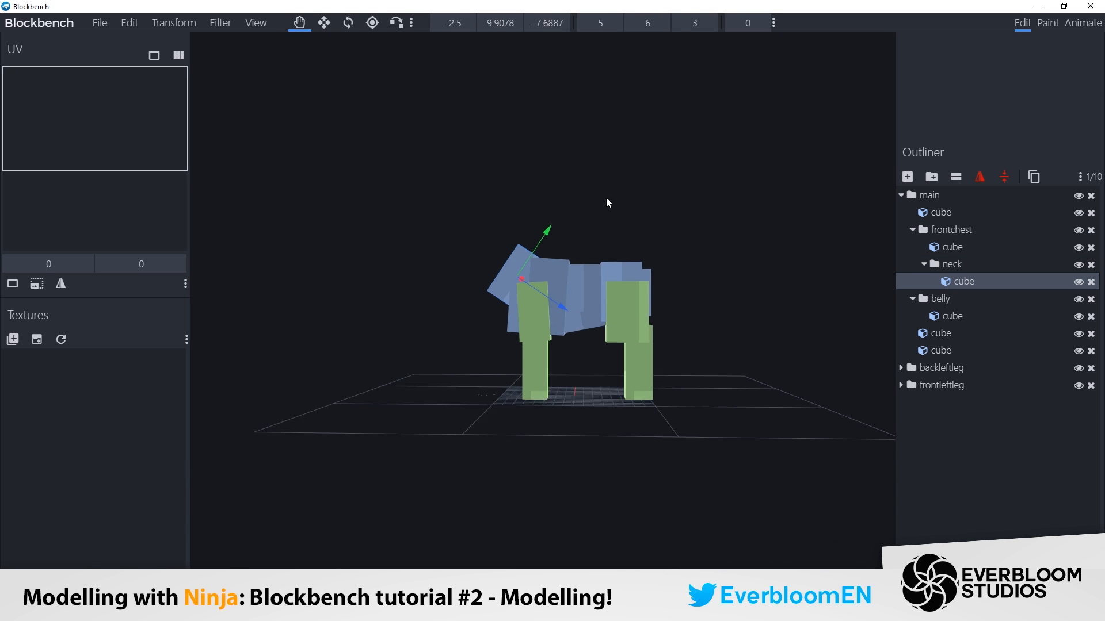
Set the neck cube's inflate to -0.2 and nudge it to Z -7.7887.
scroll(664, 217, "up", 5)
left_click_drag(577, 182, 544, 257)
left_click_drag(506, 223, 481, 232)
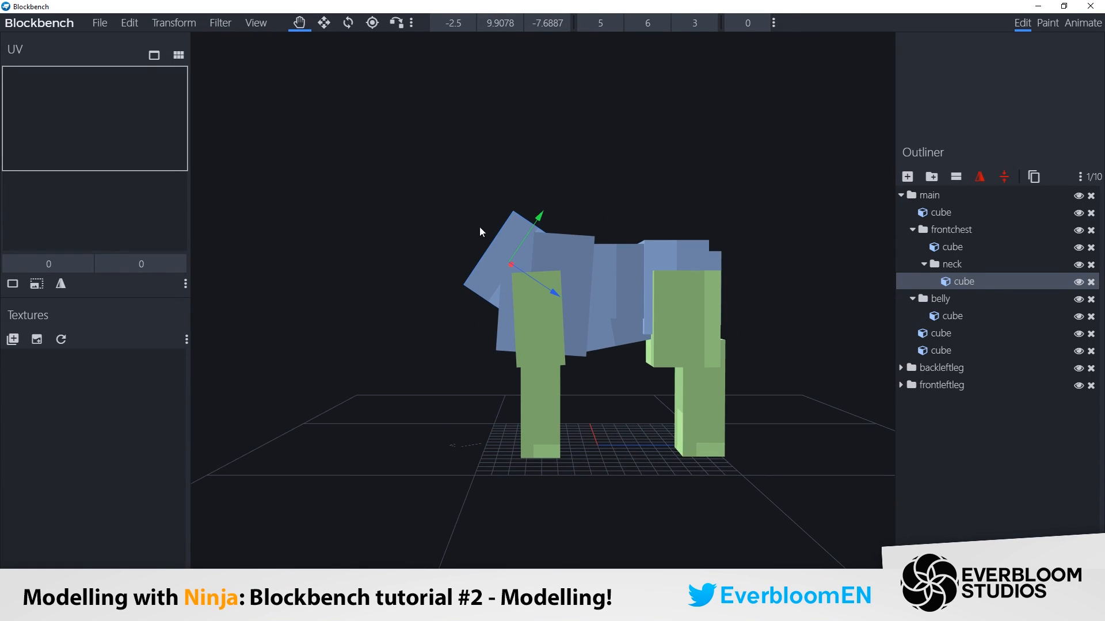
left_click_drag(426, 148, 511, 242)
key("s")
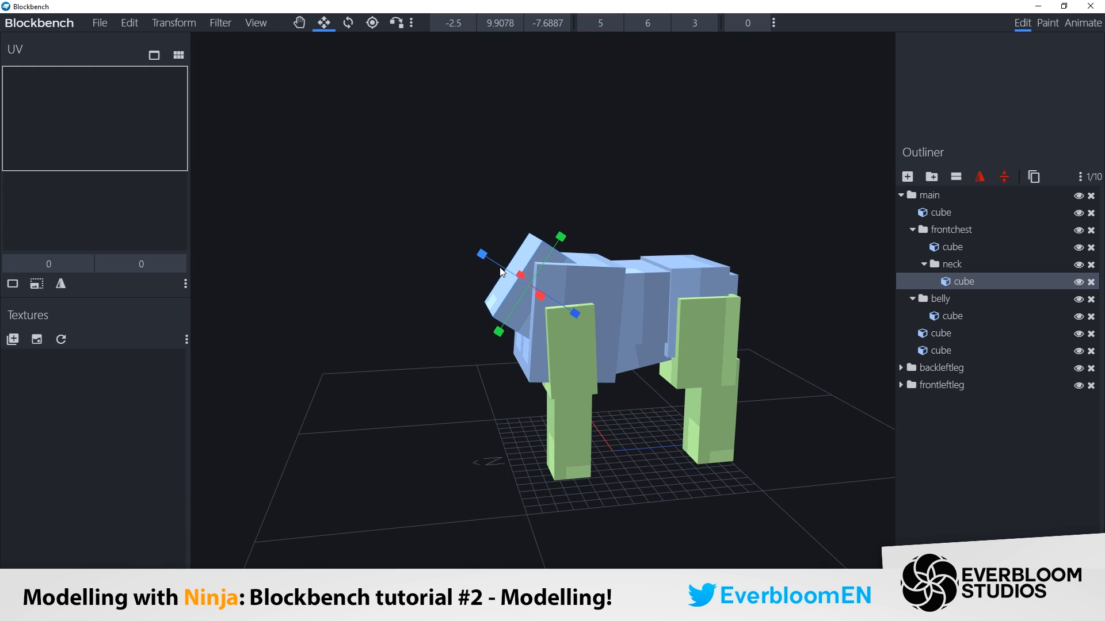
key("v")
left_click(747, 23)
type("-0.2")
key("Return")
left_click_drag(720, 161, 558, 311)
left_click_drag(889, 371, 871, 376)
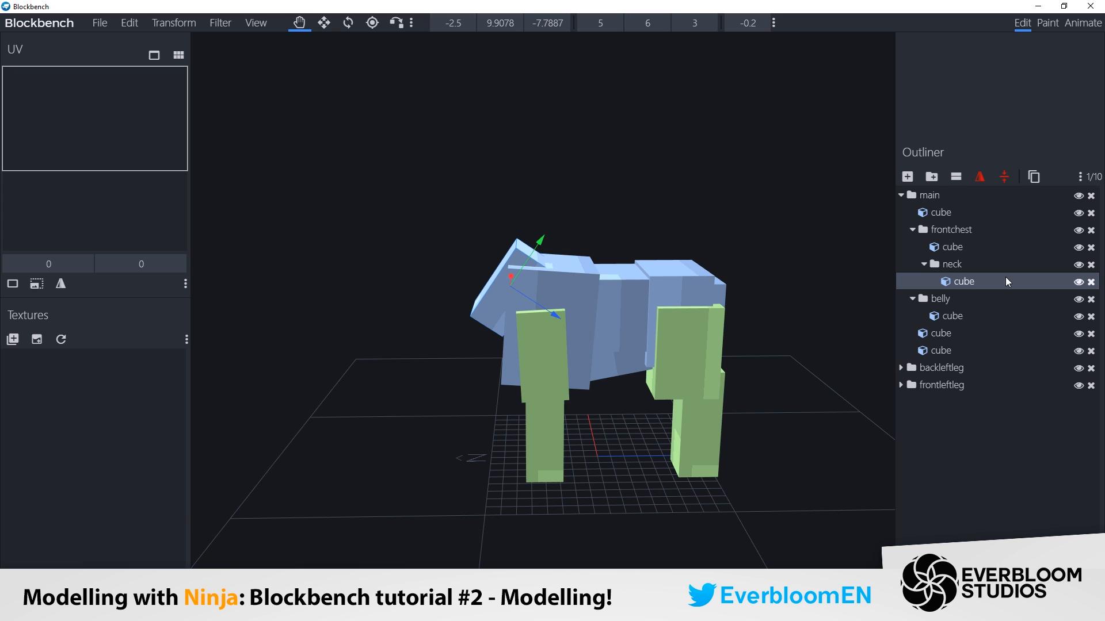
Duplicate the neck cube into a new group named head inside neck and move the copy forward to Z -10.7887.
right_click(956, 281)
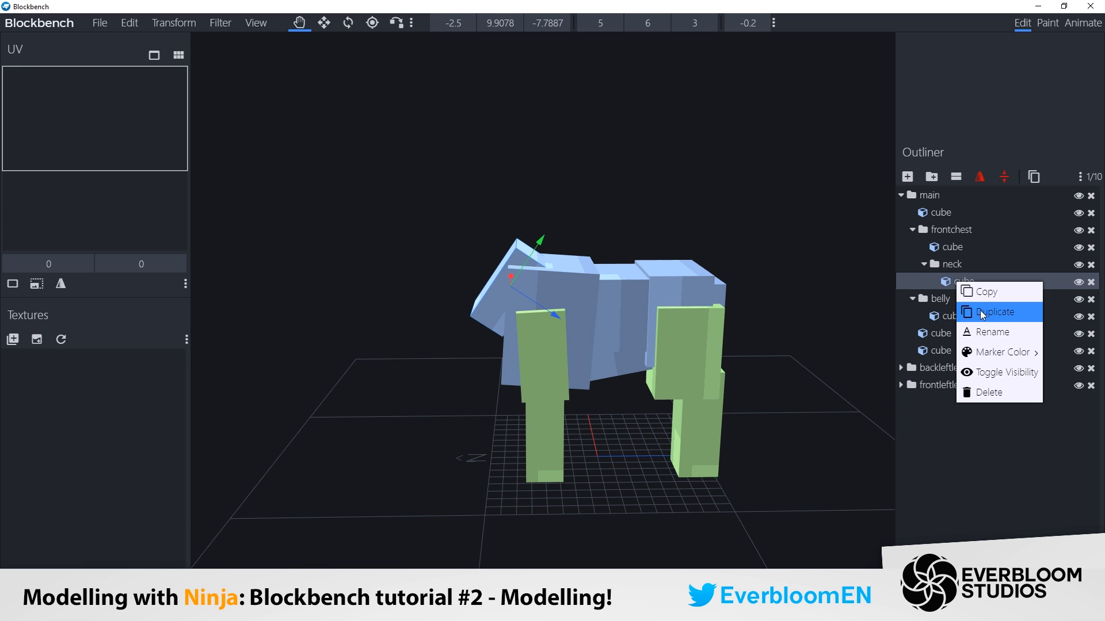
left_click(979, 310)
left_click(931, 176)
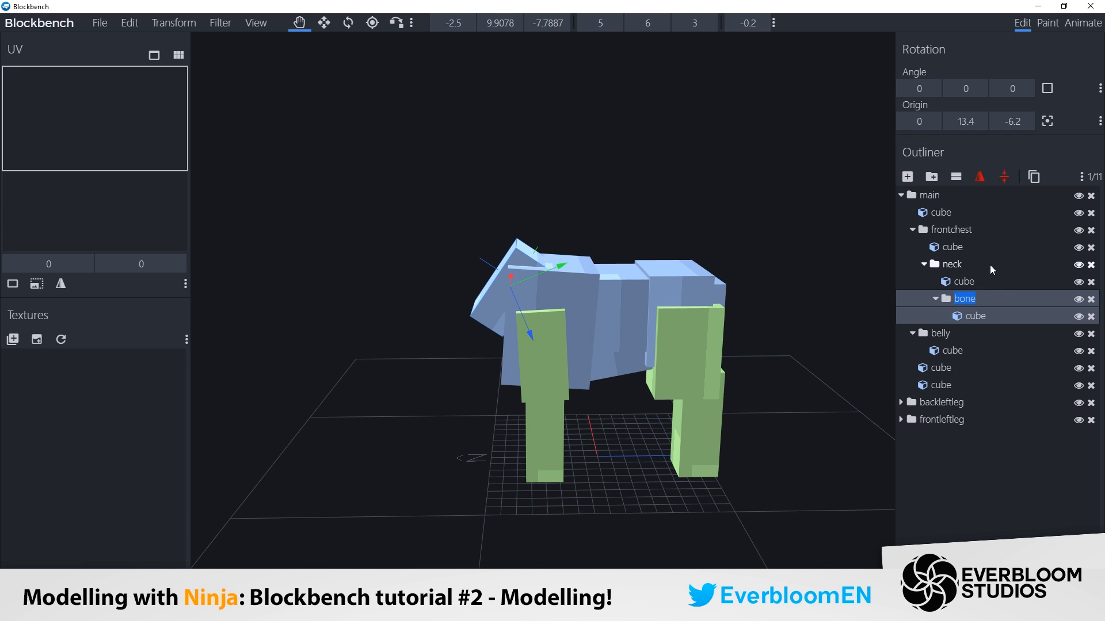
type("head")
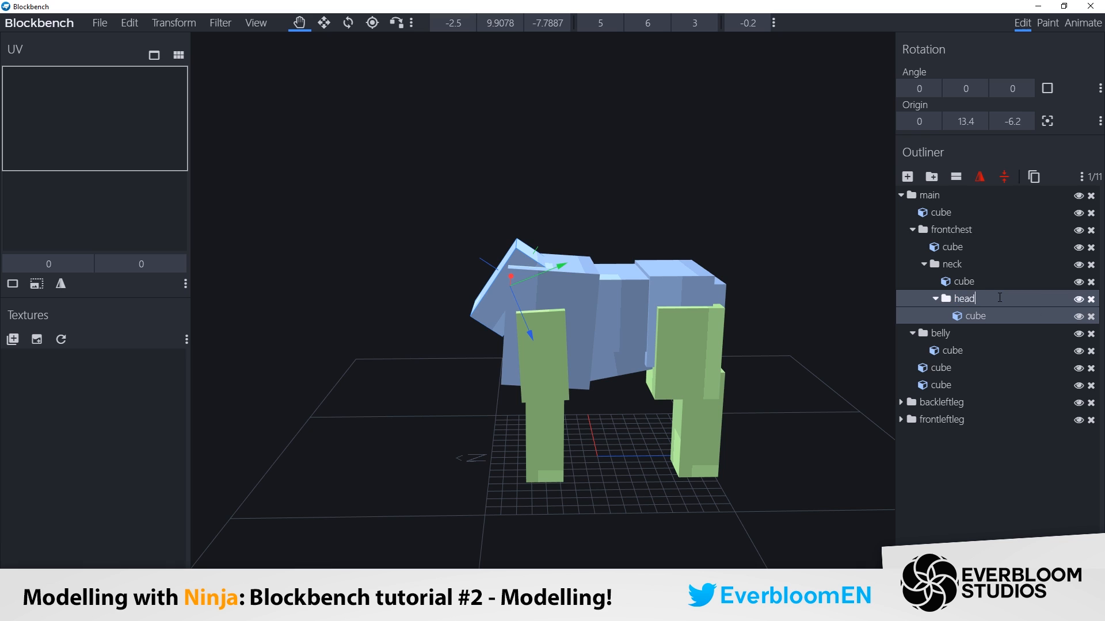
left_click_drag(523, 314, 527, 180)
Place the head group's pivot at Y 13.4, Z -7.2 and rotate the group to -34 degrees about X.
left_click(372, 23)
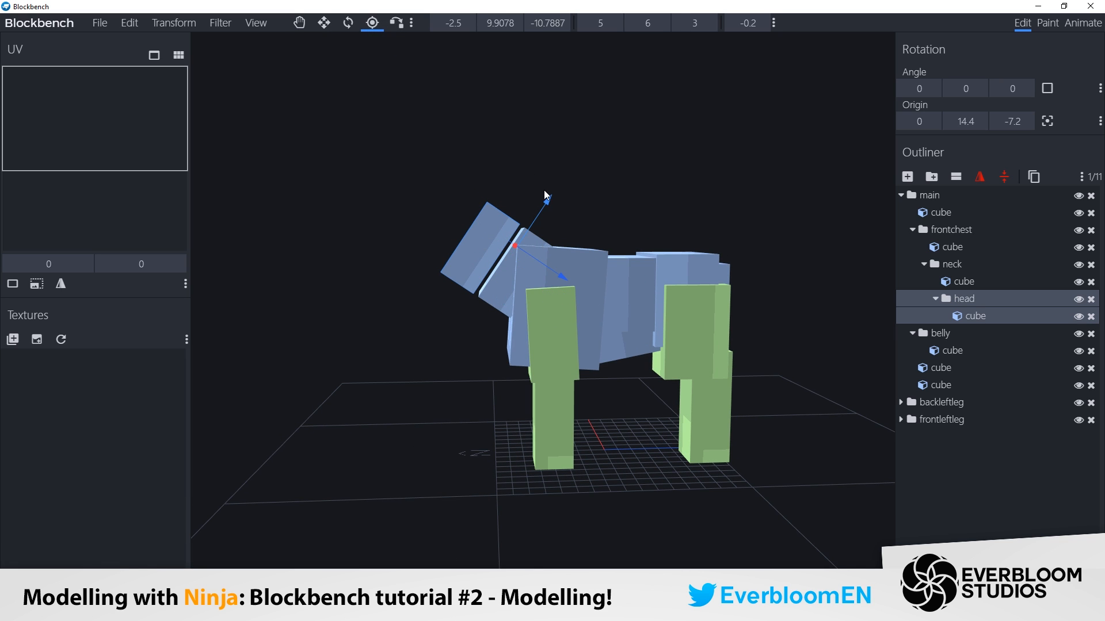
left_click(348, 22)
mouse_move(489, 216)
left_mouse_down()
mouse_move(461, 223)
mouse_move(473, 226)
left_mouse_up()
Enlarge the head cube to 6 × 6 × 6 and position it at Y 11.9078, Z -11.7887 above the neck.
left_click(299, 22)
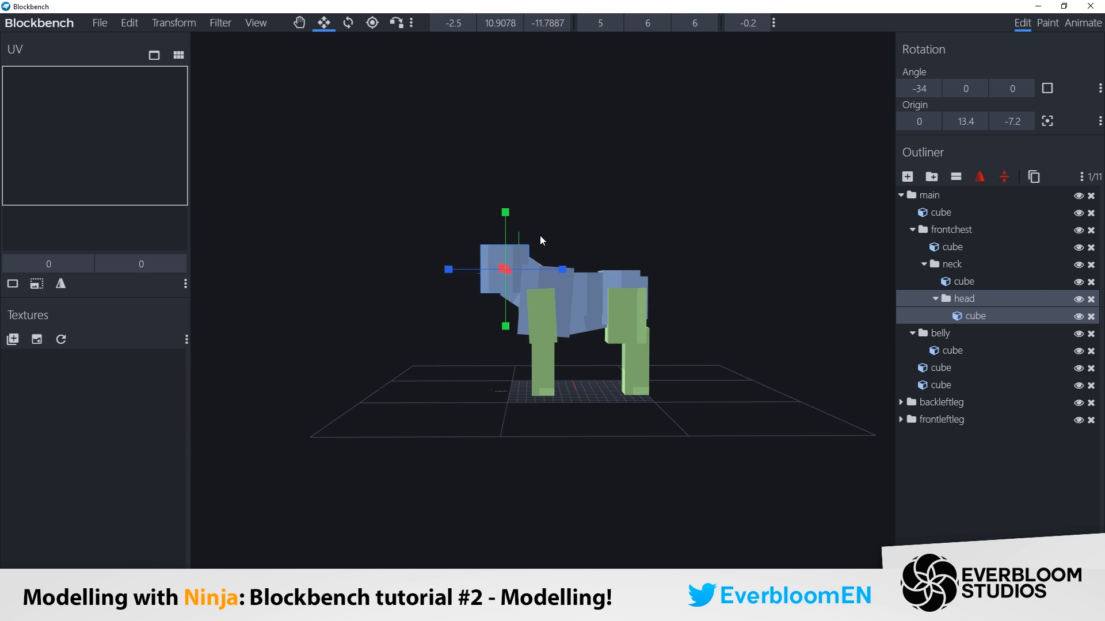
left_click_drag(539, 235, 583, 168)
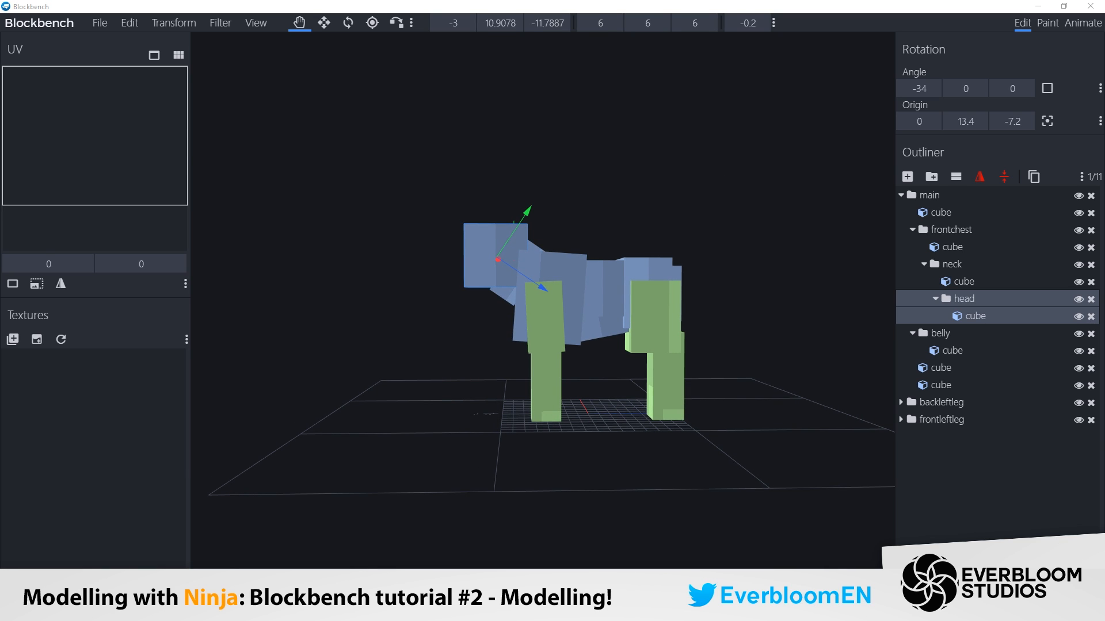
left_click(509, 250)
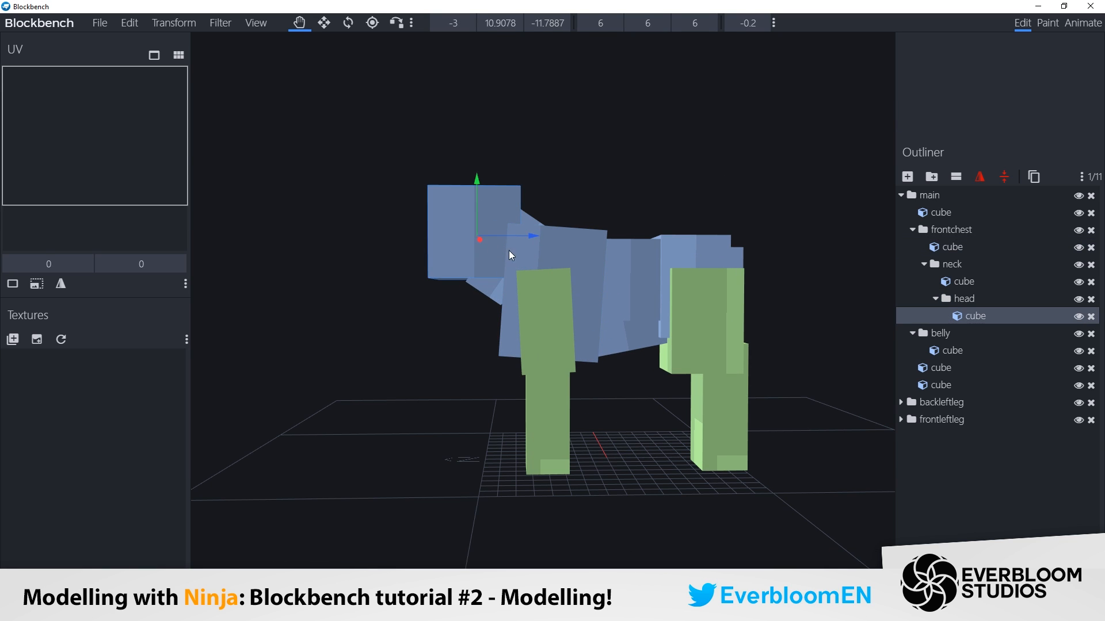
left_click_drag(514, 238, 496, 237)
left_click_drag(464, 201, 474, 184)
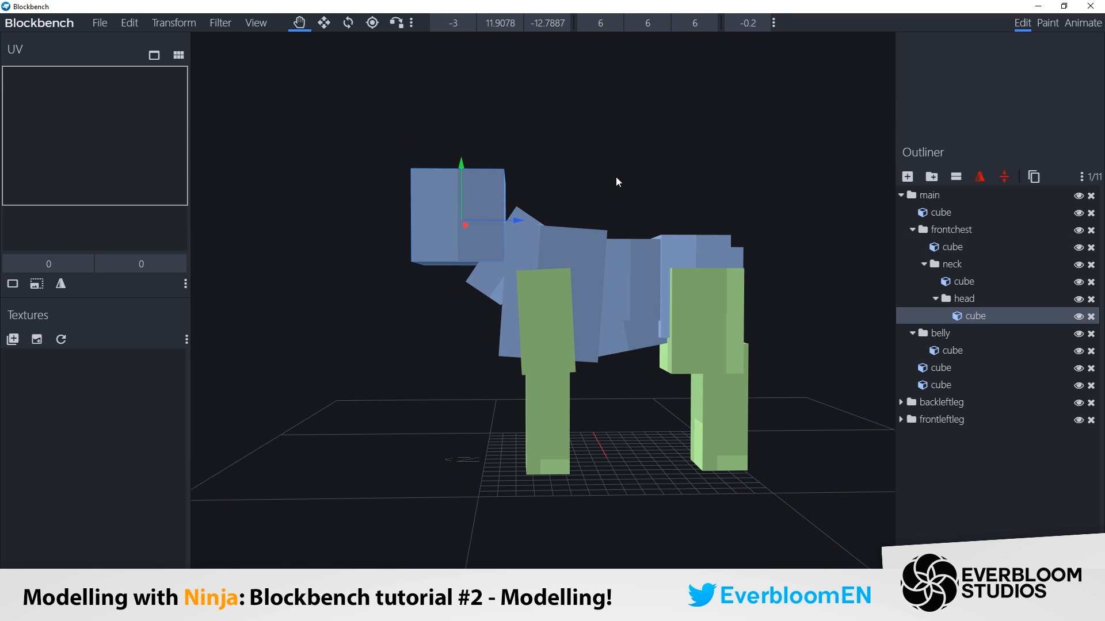
scroll(616, 184, "down", 3)
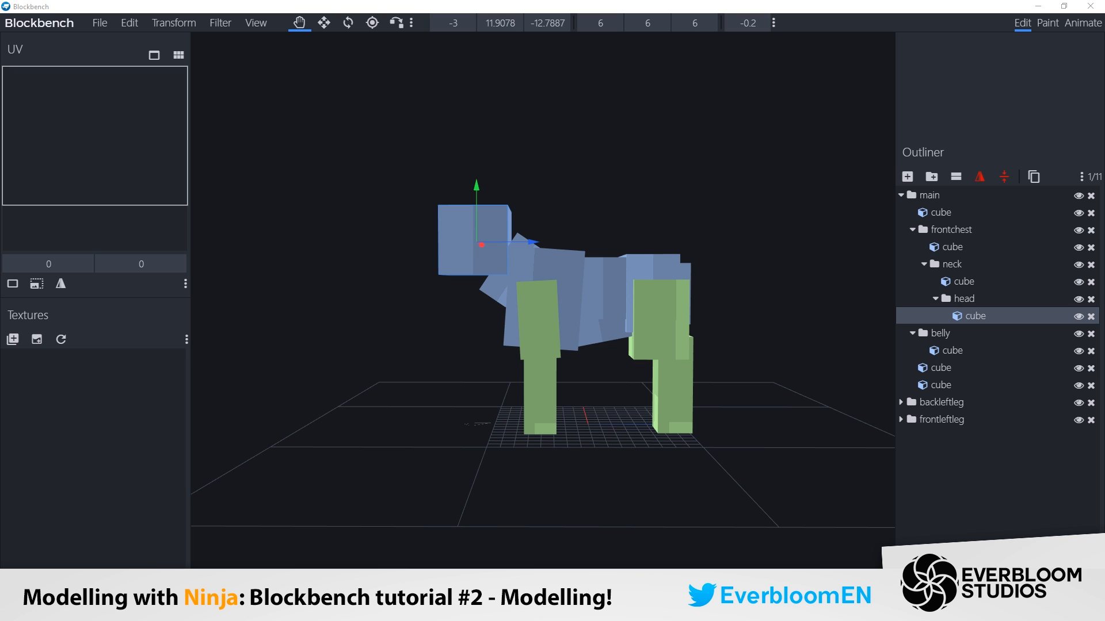
left_click_drag(532, 242, 577, 231)
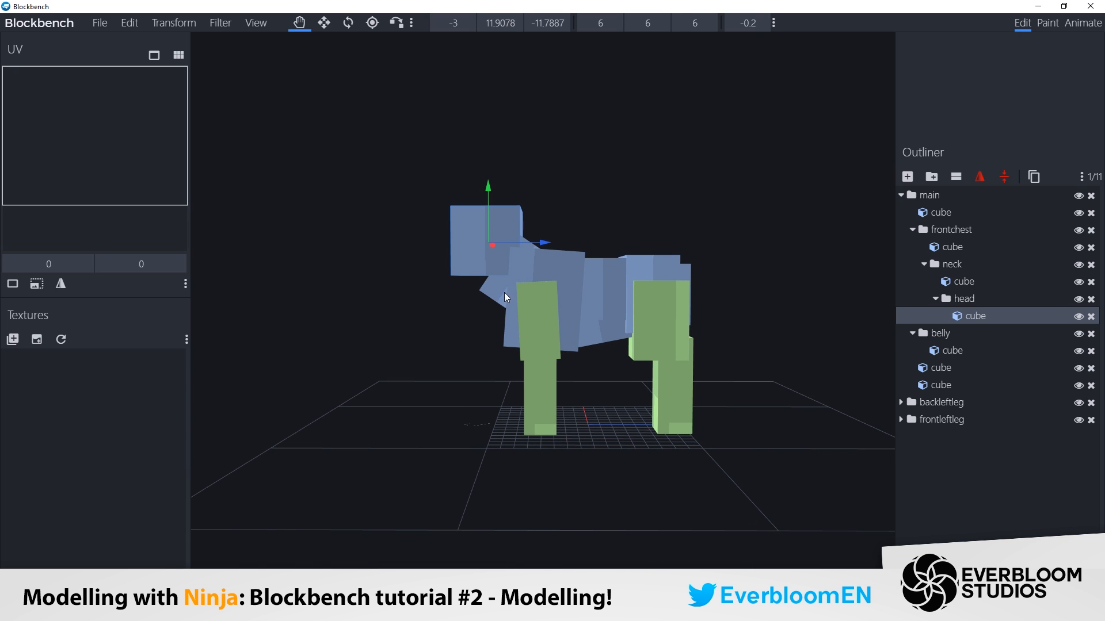
Duplicate the neck cube and place the copy in front of it at Y 10.9078, Z -8.7887, sized 5 × 5 × 3.
left_click_drag(481, 303, 600, 185)
left_click(545, 292)
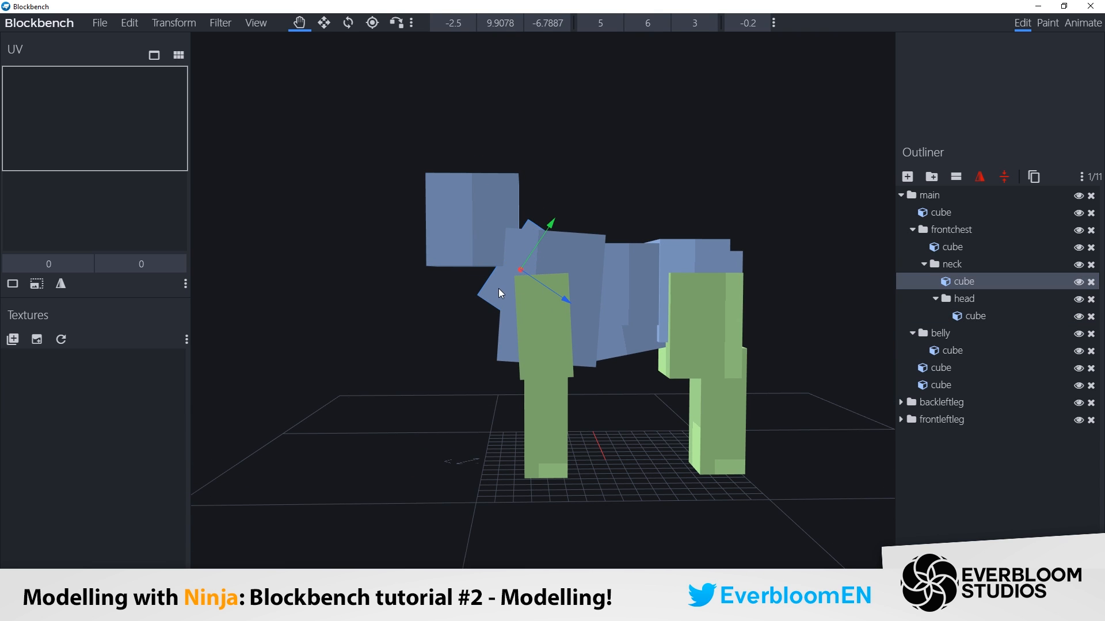
key("ctrl+d")
left_click_drag(546, 289, 512, 270)
key("s")
left_click_drag(464, 298, 475, 276)
left_click_drag(530, 202, 734, 161)
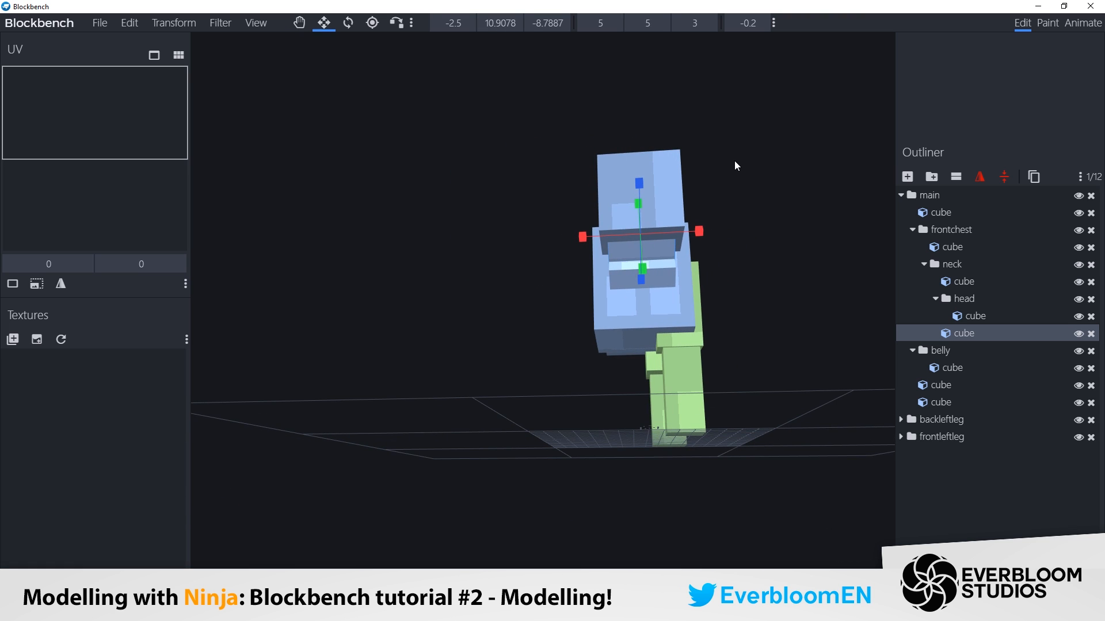
Set the original neck cube's inflate to 0 and raise the cube to Y 10.9078.
left_click(667, 268)
left_click(761, 25)
key("v")
left_click_drag(800, 173, 609, 216)
key("s")
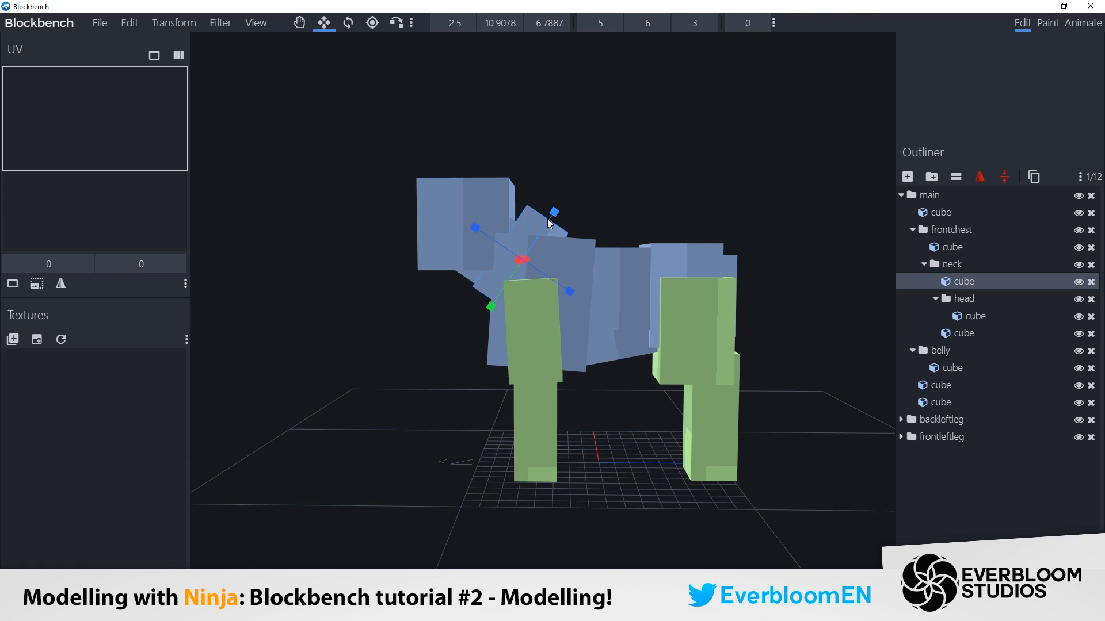
Try to shift the original neck cube slightly upward along the neck's direction.
key("v")
left_click_drag(545, 235, 549, 228)
left_click_drag(618, 150, 592, 233)
key("ctrl+z")
scroll(572, 207, "down", 5)
scroll(571, 206, "up", 4)
left_click(551, 252)
key("s")
key("v")
Raise the head cube to Y 12.5078 and reduce its height and depth to 5 units each.
left_click(525, 239)
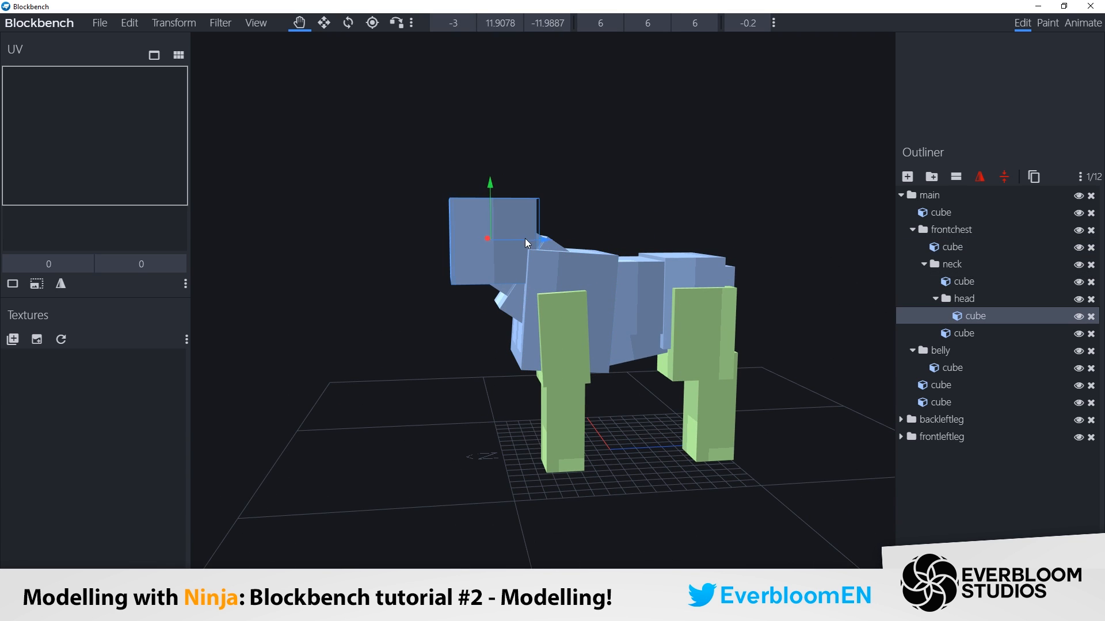
left_click_drag(491, 183, 491, 178)
left_click_drag(569, 211, 558, 198)
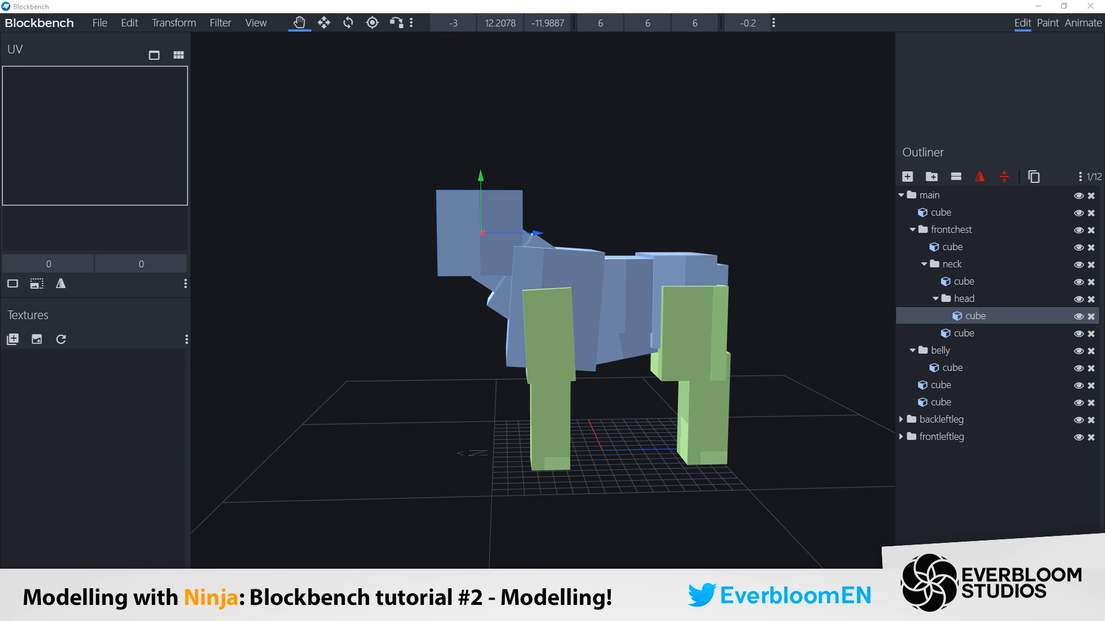
scroll(602, 220, "up", 2)
key("s")
left_click_drag(415, 225, 431, 226)
key("v")
left_click_drag(479, 168, 482, 174)
key("s")
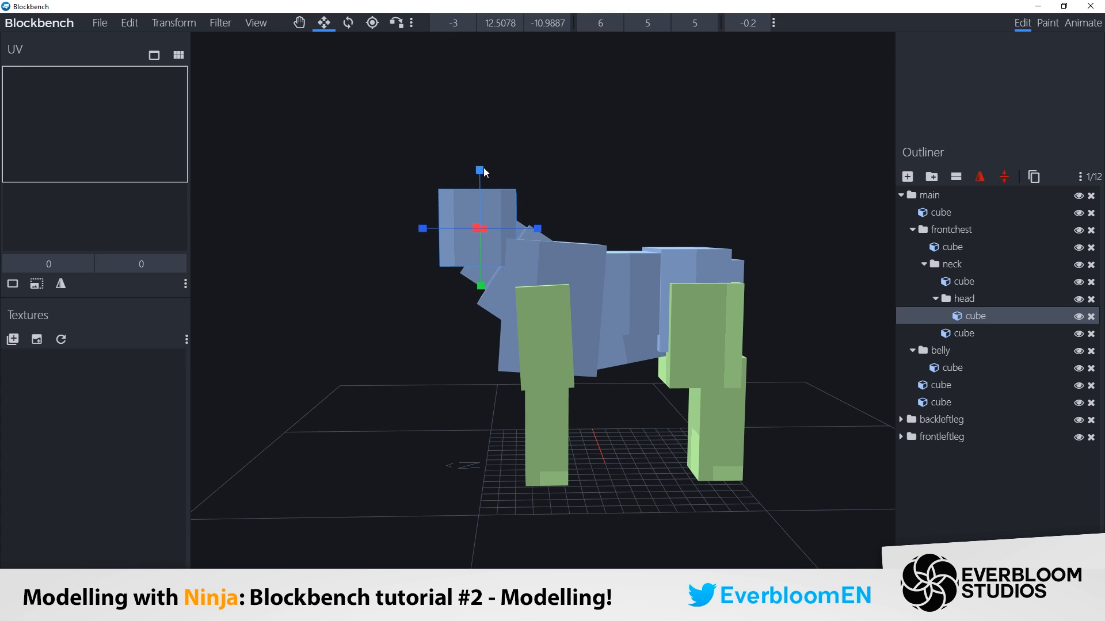
Narrow the head cube evenly to 5 units wide and set its inflate to 0.
key("v")
key("s")
key("v")
left_click_drag(611, 159, 721, 156)
key("s")
left_click_drag(717, 227, 707, 228, "alt")
key("v")
left_click_drag(719, 178, 598, 176)
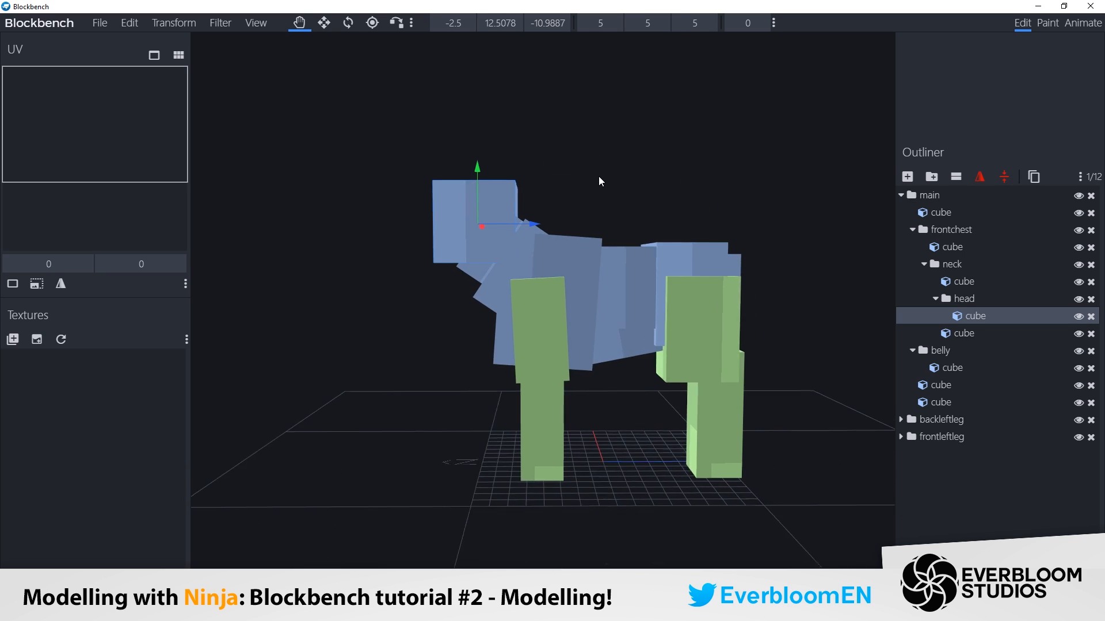
right_click_drag(600, 177, 608, 183)
right_click_drag(458, 214, 475, 209)
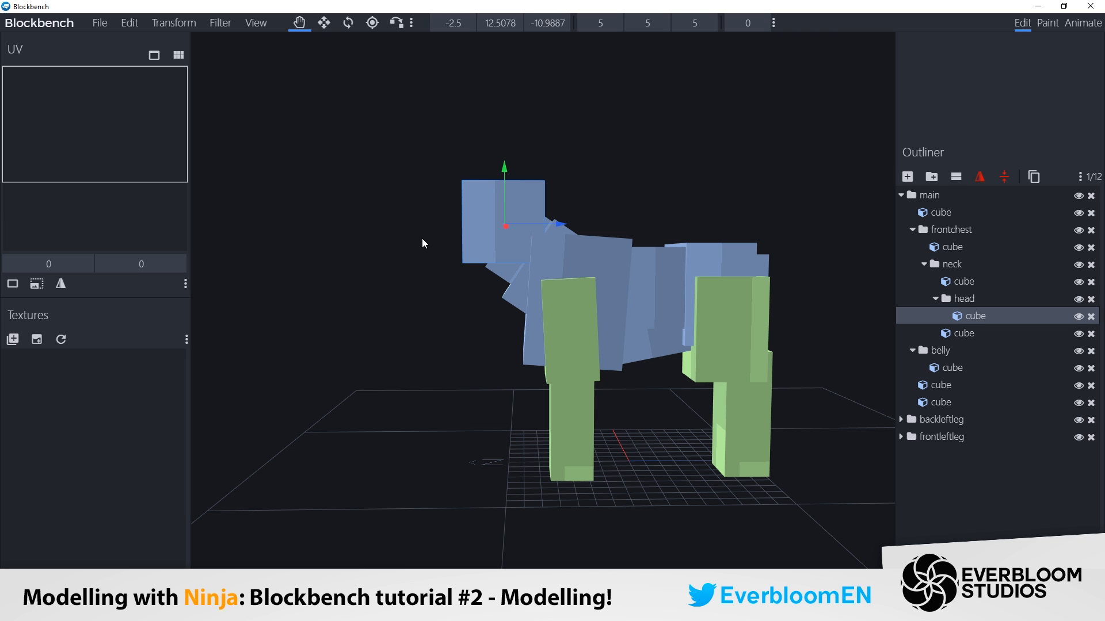
Duplicate the head cube, move the copy to the front of the face and shrink it to a 5 × 3 × 2 snout.
right_click(459, 241)
left_click_drag(481, 205, 468, 204)
key("ctrl+d")
left_click_drag(560, 224, 476, 223)
key("s")
left_click_drag(369, 223, 419, 224)
left_click_drag(448, 166, 448, 199)
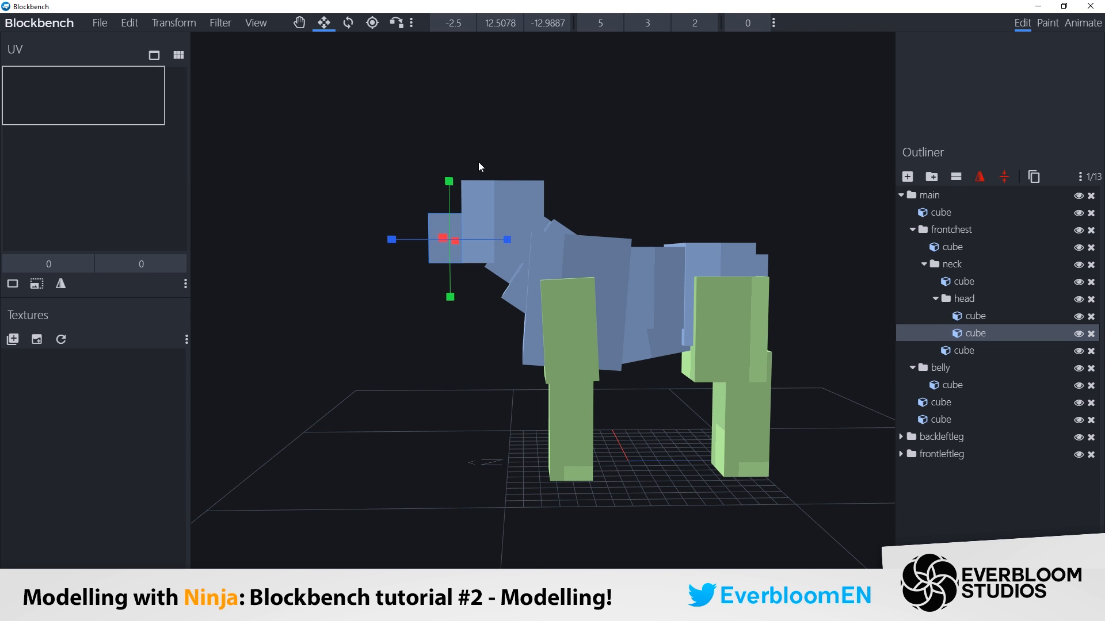
Resize the snout cube to 3 × 3 × 3 and position it at X -1.5, Y 12.8078, Z -13.9887.
key("v")
left_click_drag(417, 314, 627, 294)
scroll(627, 295, "down", 4)
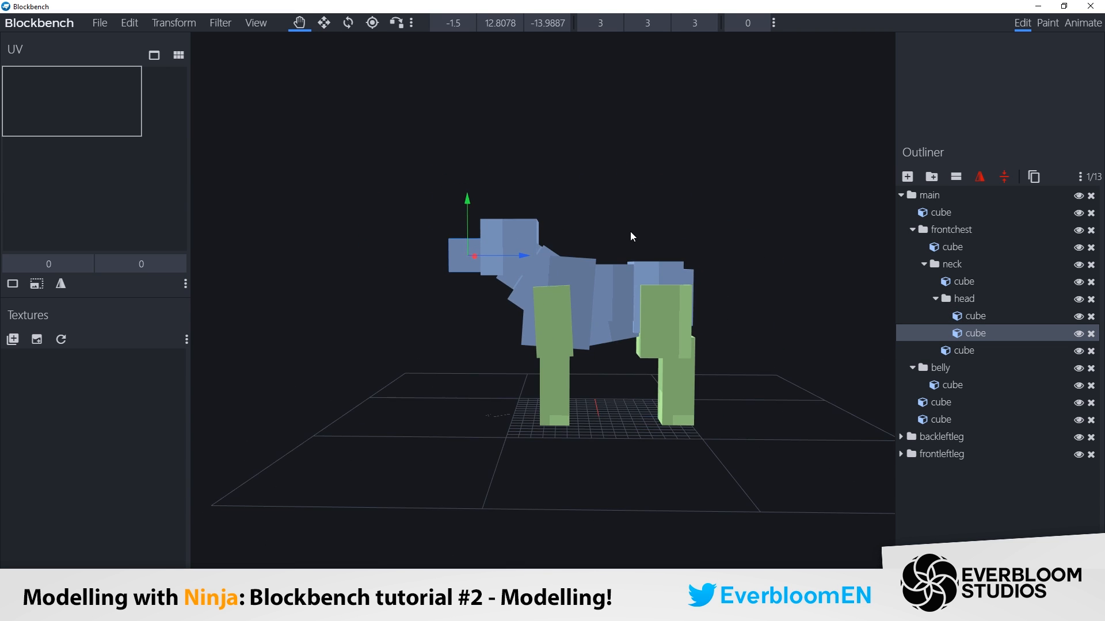
Reduce the inflate of the upper back leg cube by two increments.
mouse_move(630, 231)
left_mouse_down()
mouse_move(611, 231)
mouse_move(632, 214)
left_mouse_up()
left_click(664, 305)
left_click_drag(720, 372, 758, 262)
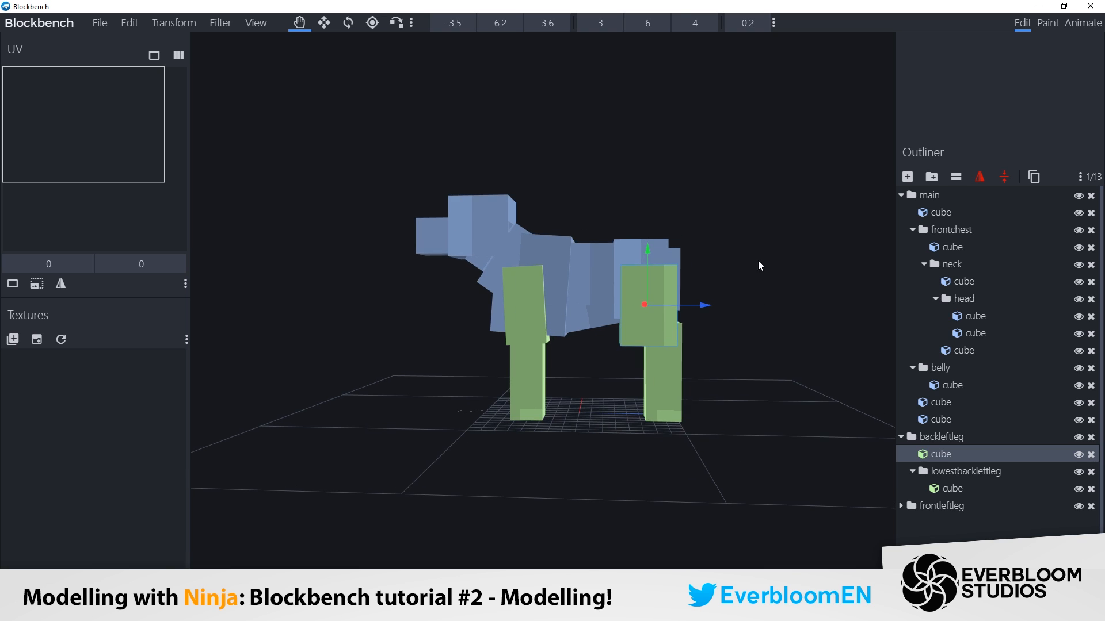
left_click(728, 26)
left_click(729, 26)
left_click_drag(774, 210, 703, 248)
Set the inflate of the lower back leg cube in lowestbackleftleg to -0.3.
left_click(575, 377)
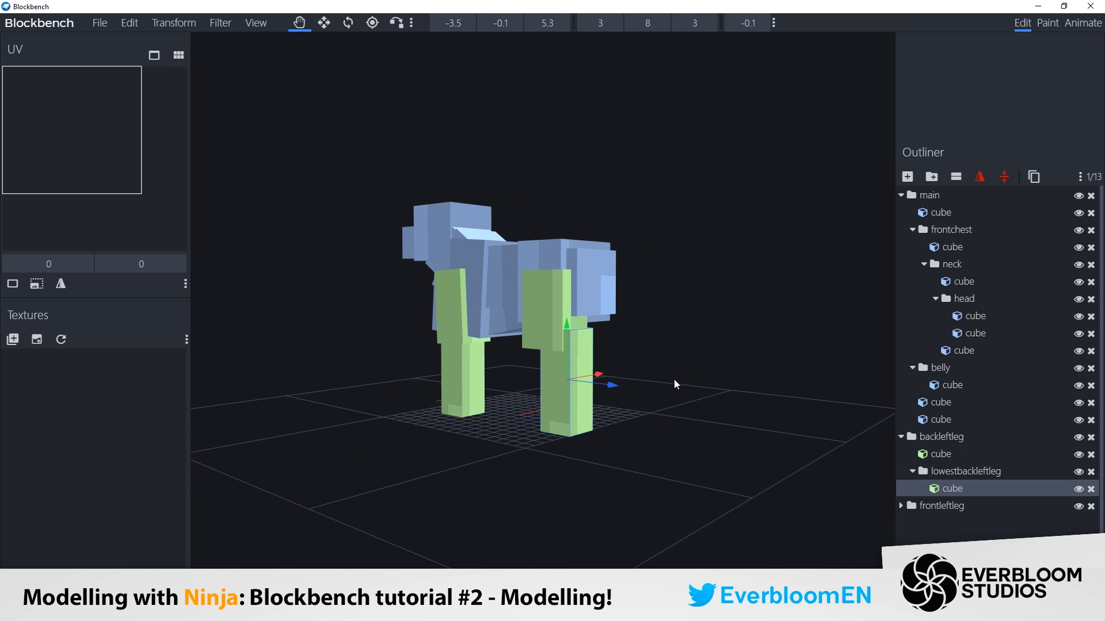
left_click_drag(675, 382, 697, 369)
left_click(729, 25, "ctrl")
left_click(729, 25, "ctrl")
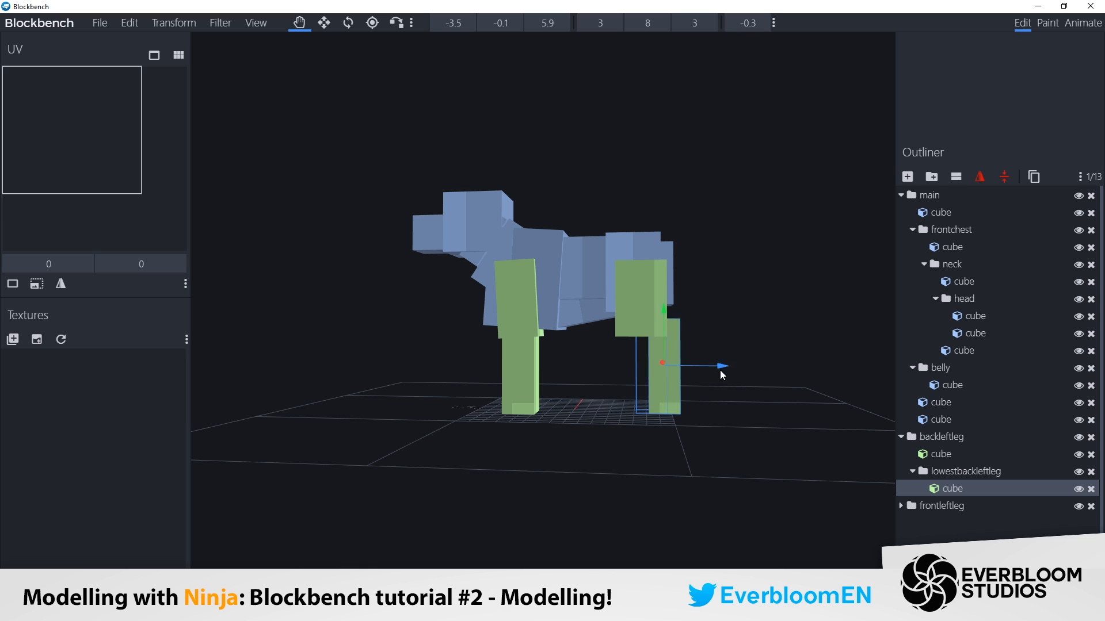
Lower the upper back leg cube in backleftleg to Y 6.
left_click(634, 295)
key("s")
left_click(640, 311)
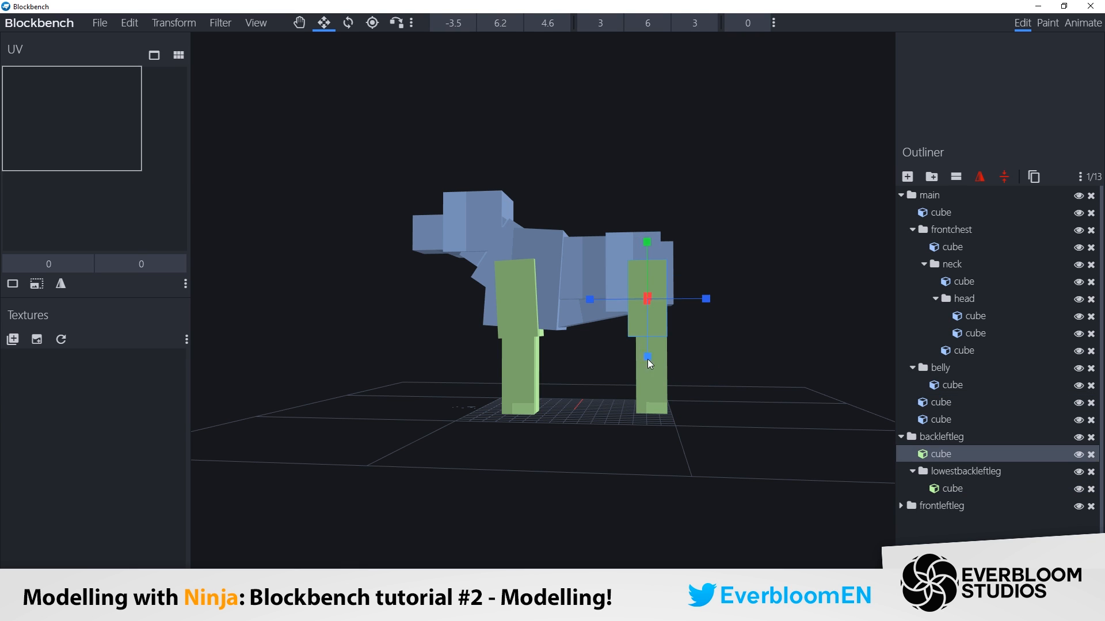
left_click(649, 364)
key("v")
left_click_drag(732, 392, 737, 380)
scroll(737, 379, "down", 2)
left_click(636, 292, "shift")
left_click_drag(586, 351, 596, 363)
Reduce the inflate of the upper front leg cube in frontleftleg by two increments.
left_click(539, 311)
left_click(729, 23)
left_click(644, 309)
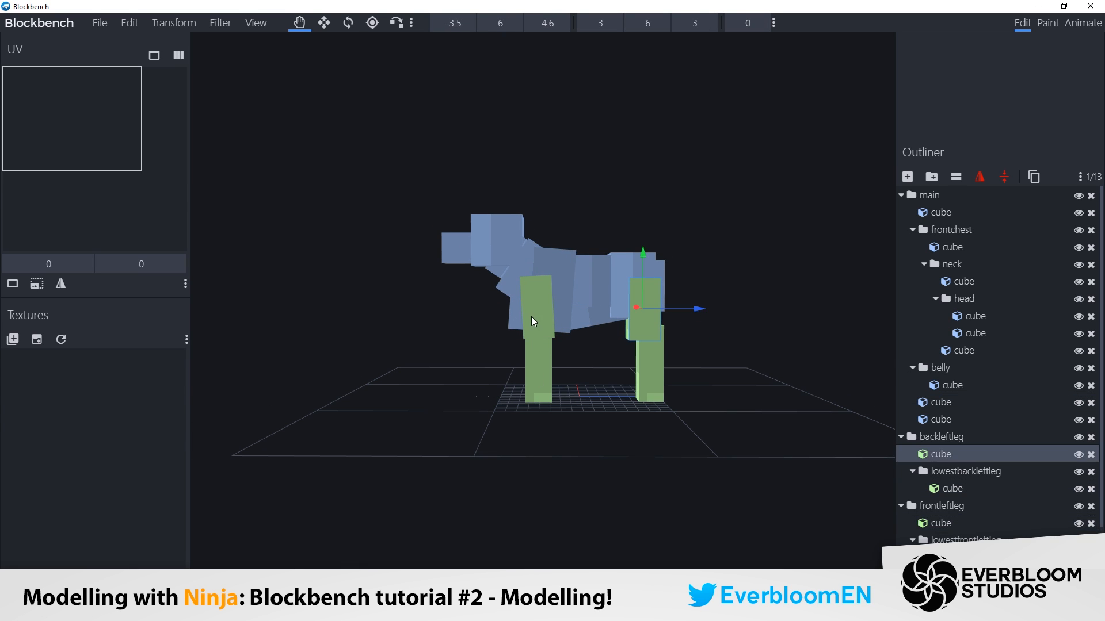
left_click(539, 368)
left_click(537, 317)
left_click(728, 23)
left_click(539, 368)
left_click_drag(730, 217, 729, 202)
scroll(724, 245, "down", 3)
scroll(723, 245, "up", 4)
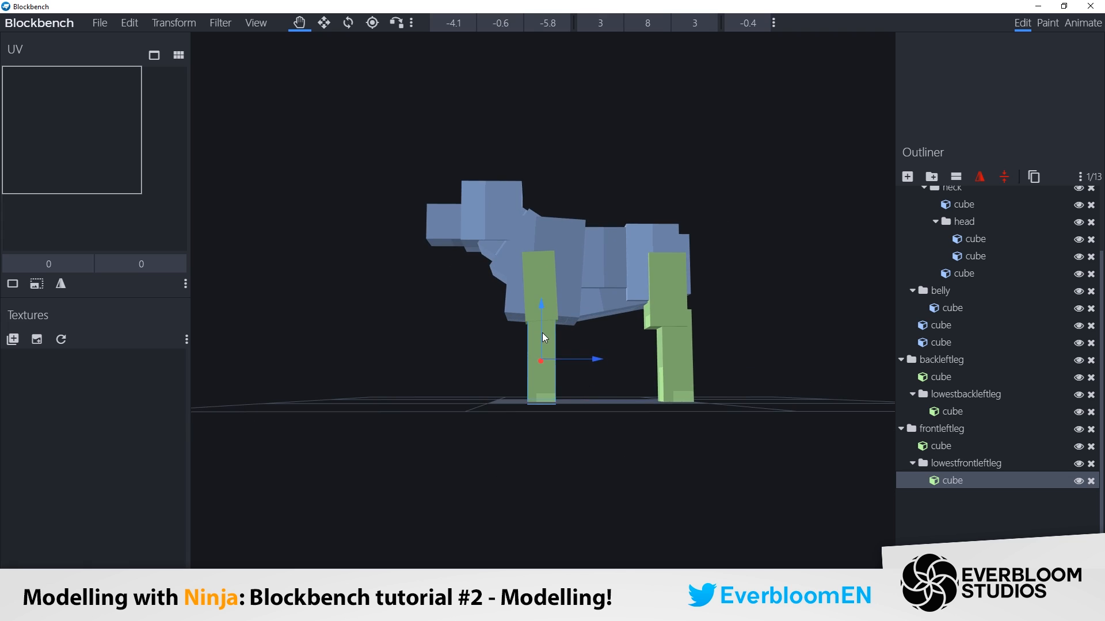
left_click_drag(588, 393, 592, 412)
scroll(592, 412, "down", 3)
scroll(478, 353, "up", 1)
Set the snout cube's inflate to -0.2 and position it at Y 12.5078, Z -13.6887.
left_click(463, 263)
scroll(463, 263, "up", 3)
left_click_drag(736, 24, 474, 244)
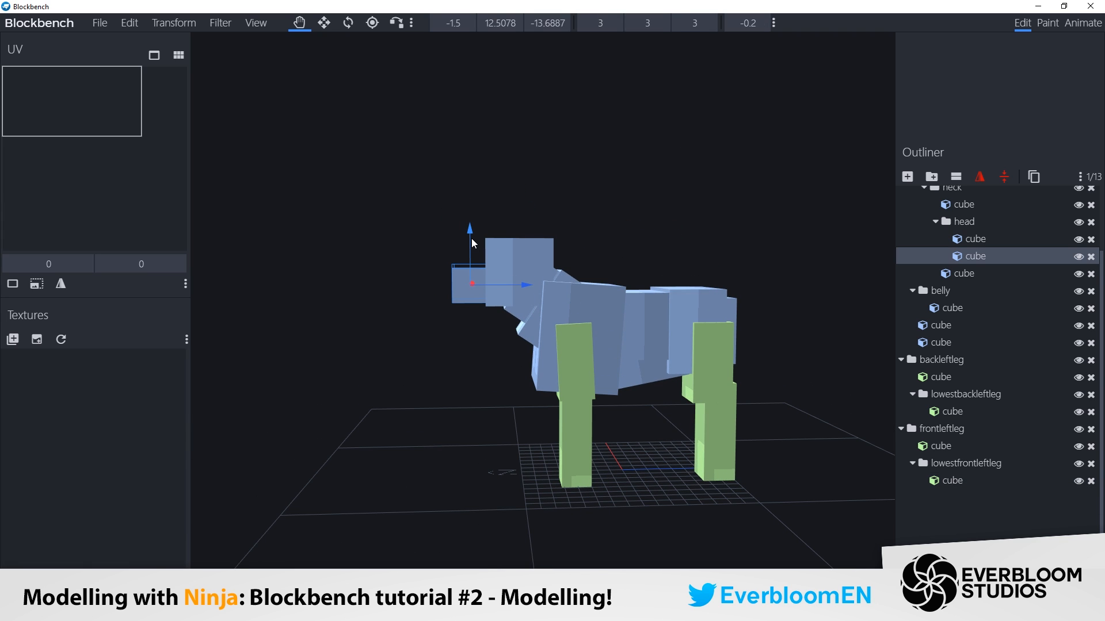
left_click_drag(656, 189, 633, 216)
Duplicate the head cube and shrink the copy to a 2 × 3 × 1 ear at X -3.5, Y 16.5078, Z -8.9887.
right_click(520, 252)
left_click(535, 282)
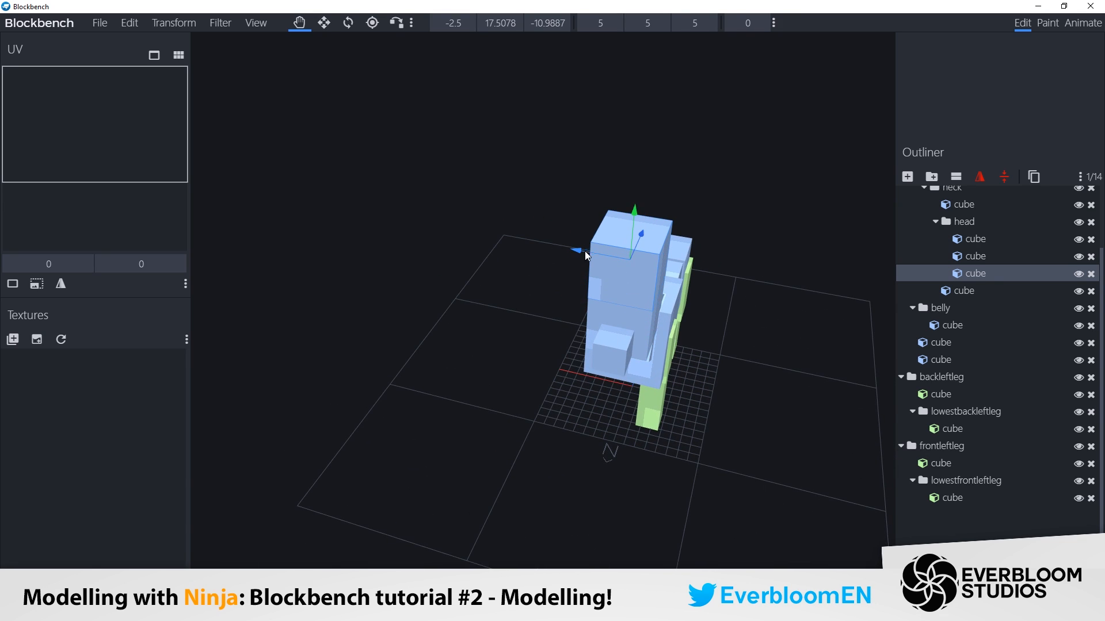
left_click_drag(583, 251, 612, 256)
left_click_drag(705, 261, 700, 261)
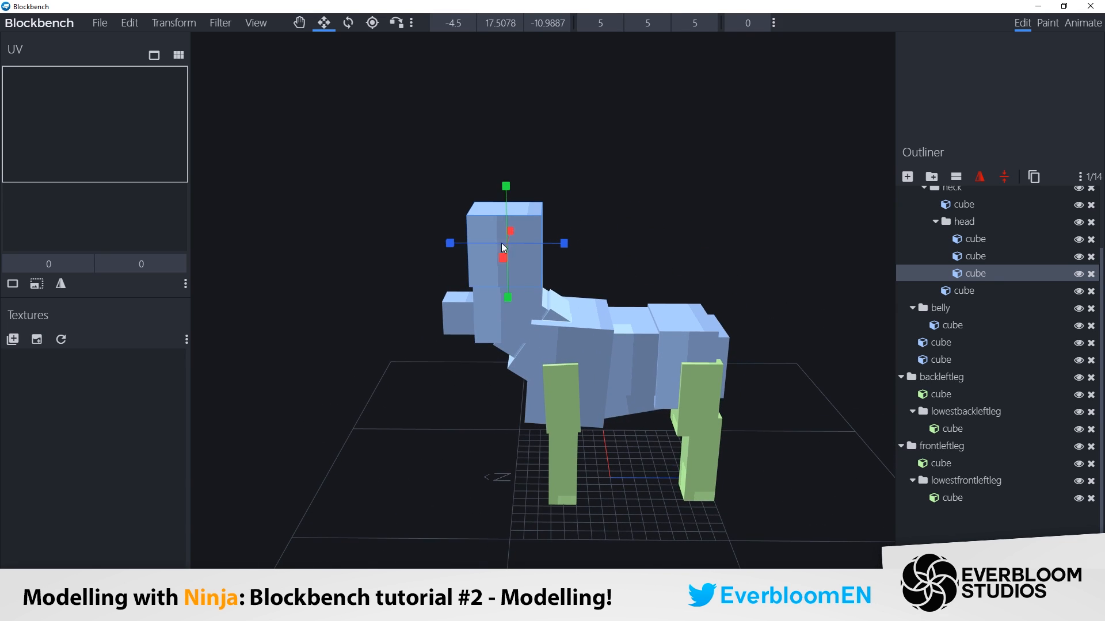
left_click_drag(451, 242, 503, 241)
left_click_drag(739, 238, 718, 238)
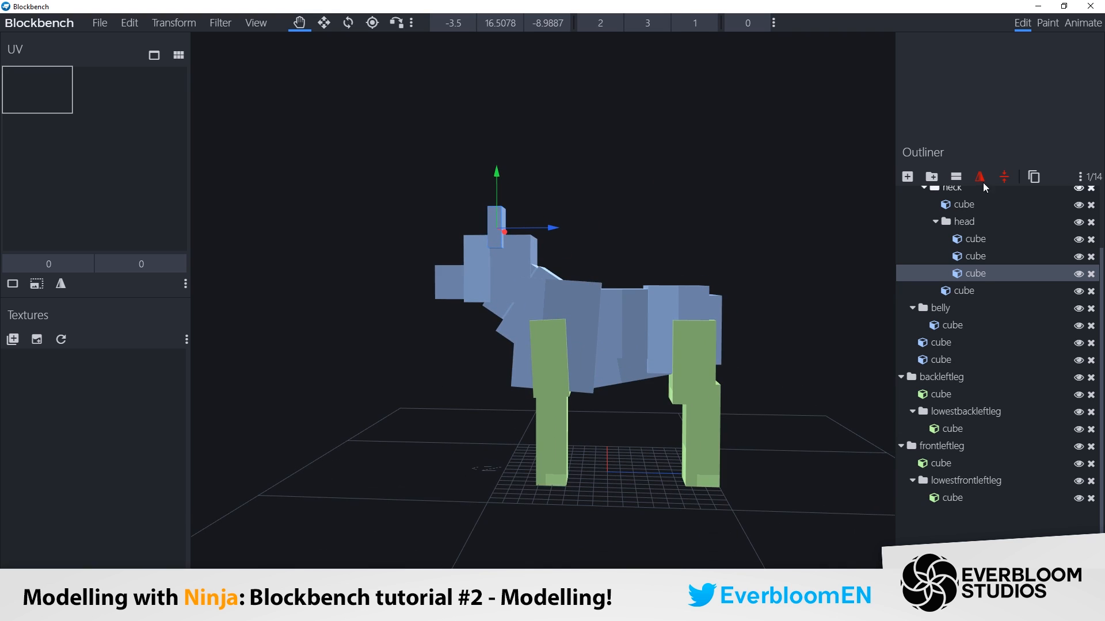
Group the ear cube in a new bone named leftear.
left_click(937, 176)
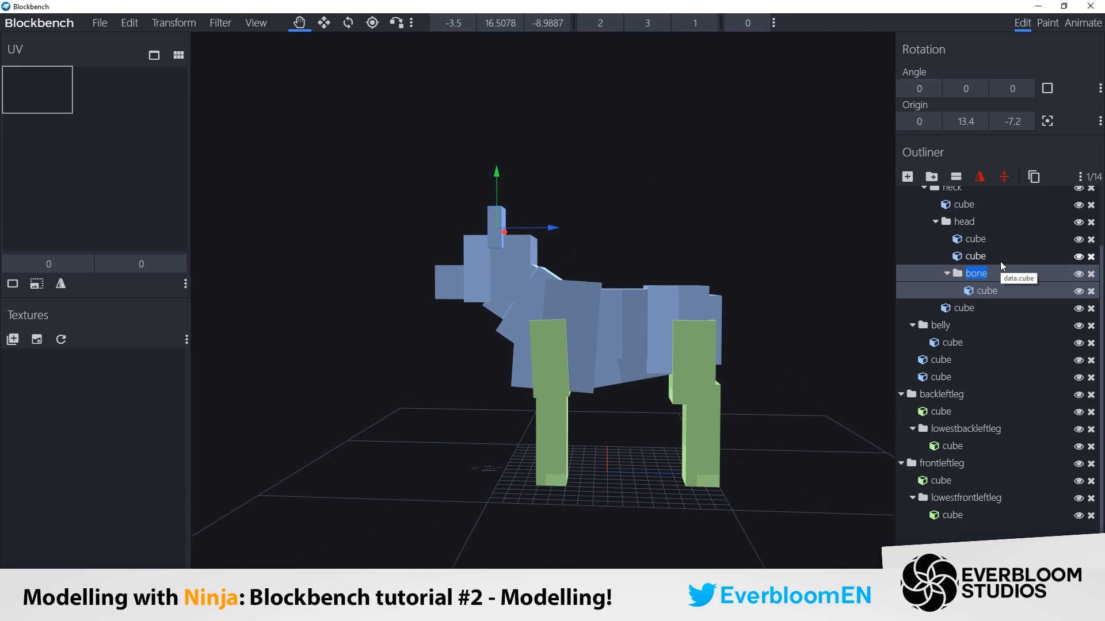
type("leftear")
key("Return")
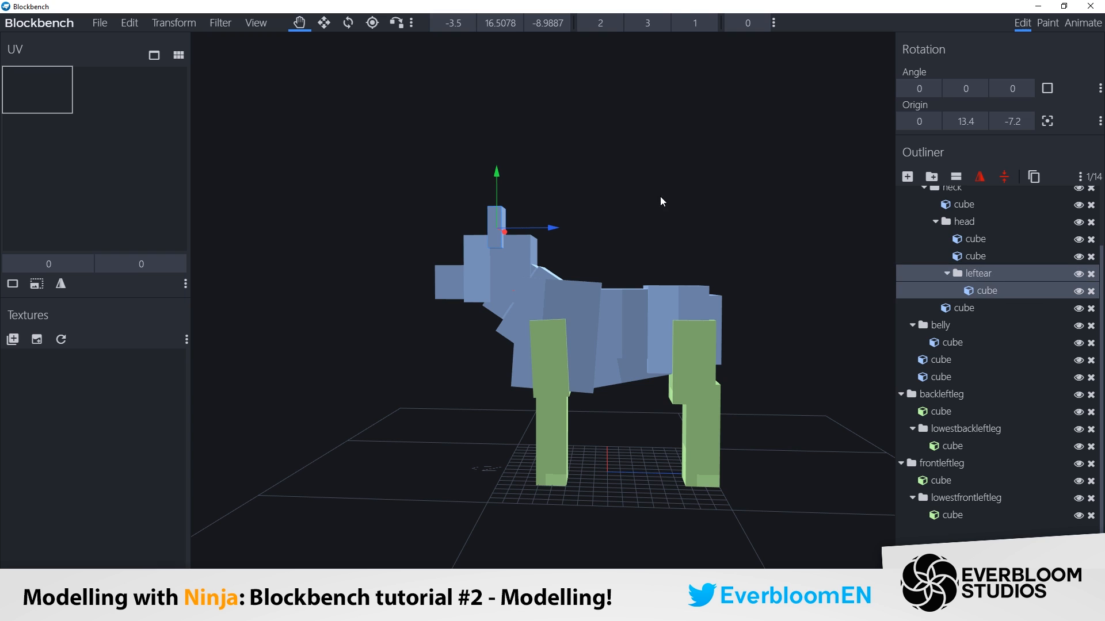
Resize the ear cube to 2 × 2 × 1 and position it at X -2.9, Y 16.7078, Z -8.2887.
left_click_drag(661, 202, 591, 236)
left_click_drag(635, 178, 635, 191)
left_click_drag(679, 230, 567, 234)
left_click(512, 276)
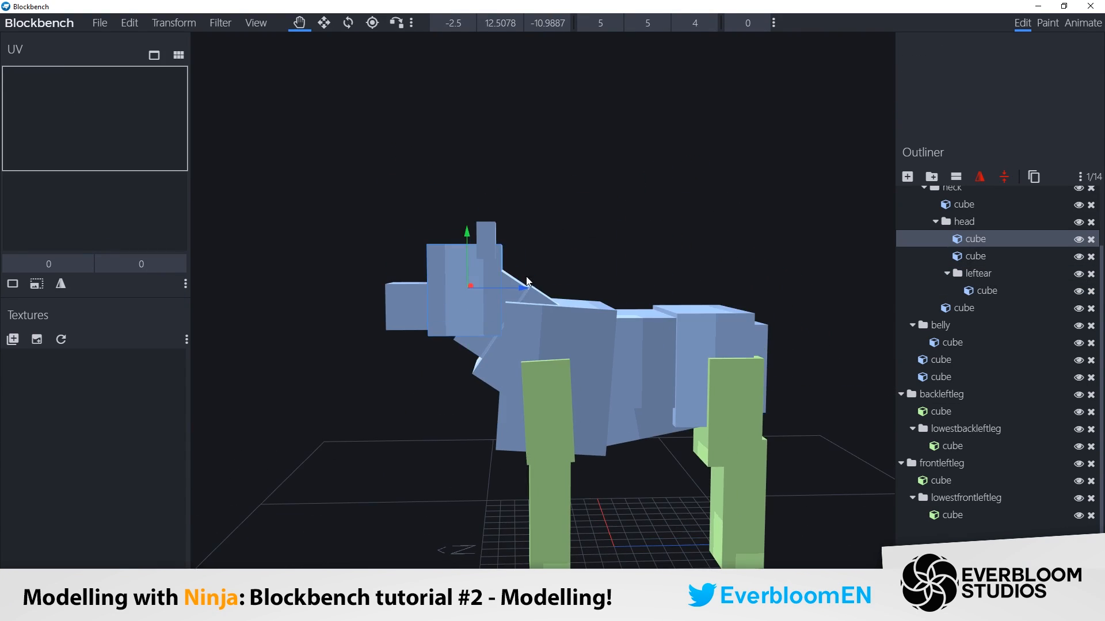
left_click(528, 305)
left_click_drag(684, 258, 772, 259)
Duplicate the ear cube and shrink the copy to a 1 × 1 × 1 tip at X -2.4, Y 18.7078, Z -8.2887.
left_click(637, 247)
key("ctrl+d")
key("s")
left_click_drag(631, 186, 632, 198)
key("v")
left_click_drag(684, 228, 693, 228)
left_click_drag(679, 248, 533, 244)
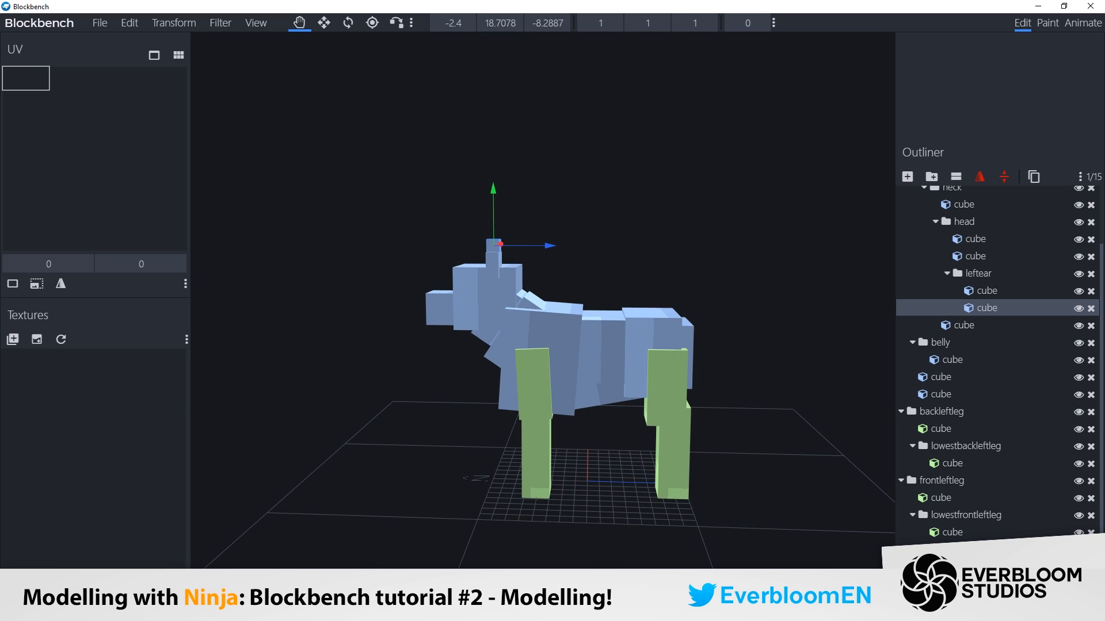
scroll(587, 185, "up", 6)
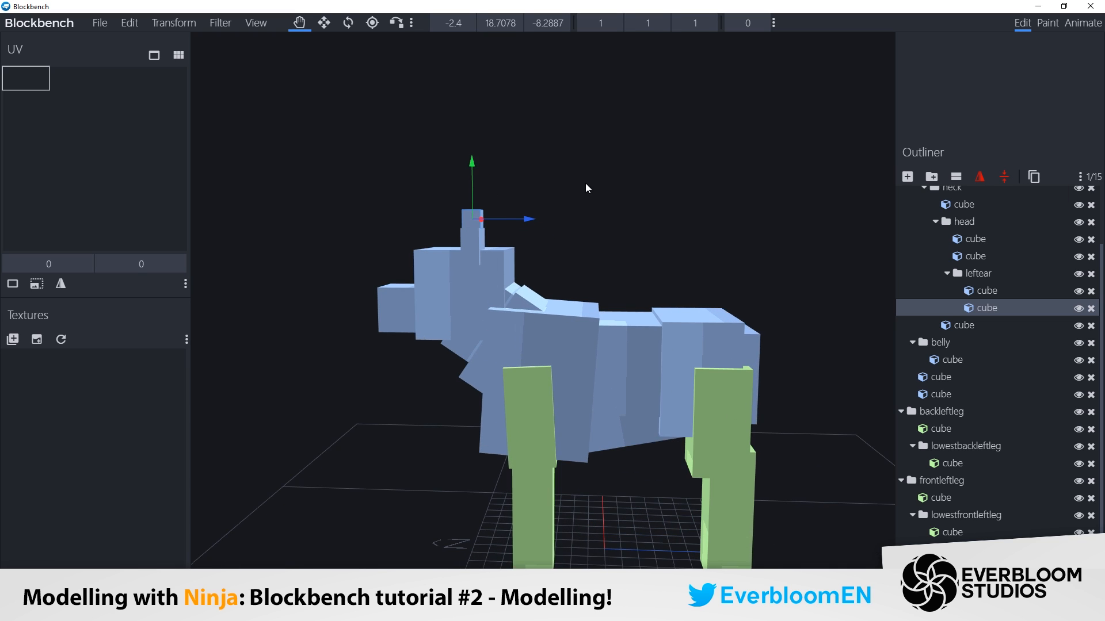
Place the leftear group's pivot at the ear base, at X -2, Y 17.4, Z -7.8.
left_click_drag(587, 185, 620, 179)
left_click(992, 274)
left_click_drag(695, 215, 719, 214)
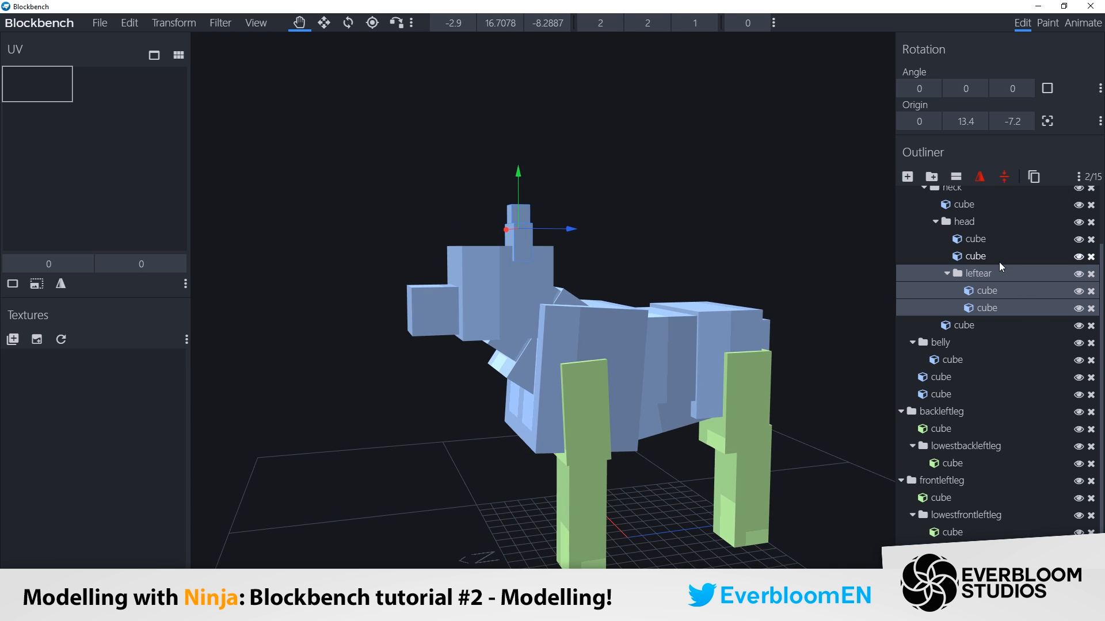
left_click(368, 26)
left_click_drag(607, 220, 599, 215)
left_click_drag(511, 252, 509, 235)
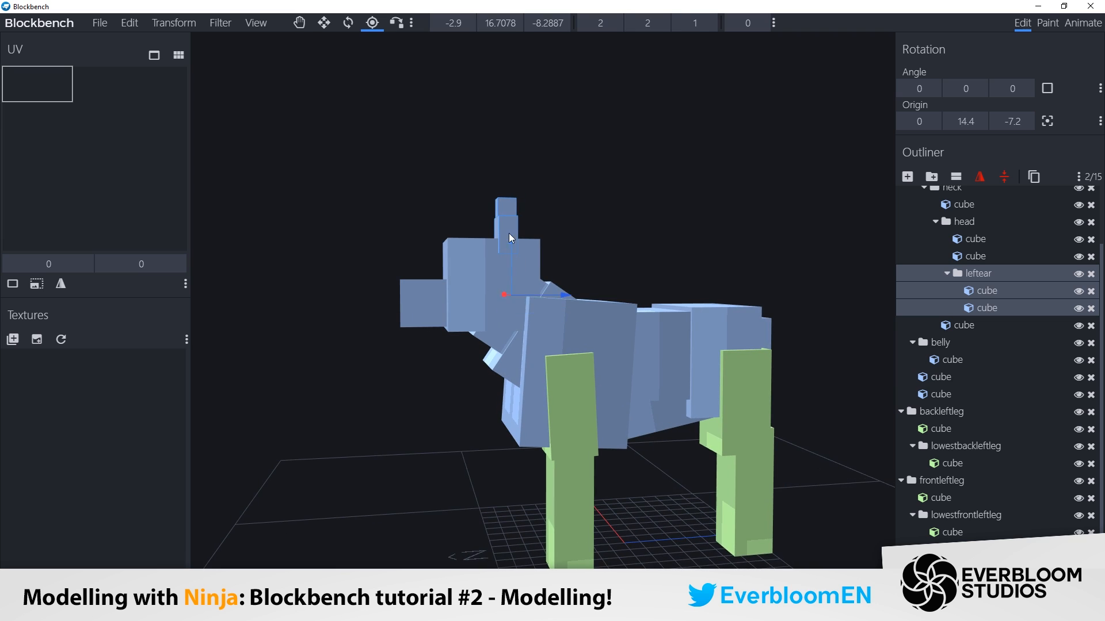
left_click_drag(555, 193, 630, 201)
left_click_drag(526, 250, 553, 254)
left_click_drag(685, 253, 532, 253)
Rotate the leftear group to 14° on Y and -1° on Z.
left_click(348, 23)
left_click_drag(576, 173, 650, 218)
mouse_move(545, 321)
left_mouse_down()
mouse_move(564, 335)
mouse_move(553, 330)
left_mouse_up()
left_click_drag(665, 242, 732, 202)
scroll(733, 202, "down", 1)
mouse_move(668, 260)
left_mouse_down()
mouse_move(648, 217)
mouse_move(667, 258)
left_mouse_up()
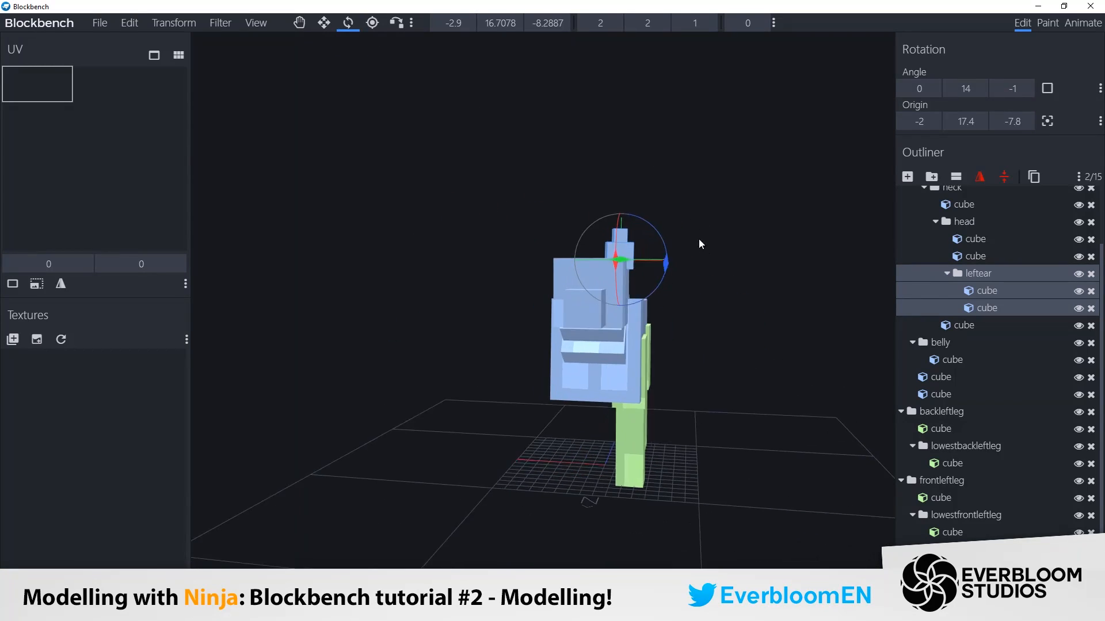
Move the leftear cubes inward and up so the base cube sits at X -2.2, Y 17.4078.
left_click(300, 23)
left_click_drag(571, 242, 561, 243)
left_click_drag(617, 189, 662, 203)
Duplicate the leftear group, mirror the copy across the X axis and rename it rightear.
left_click(1034, 176)
left_click(980, 177)
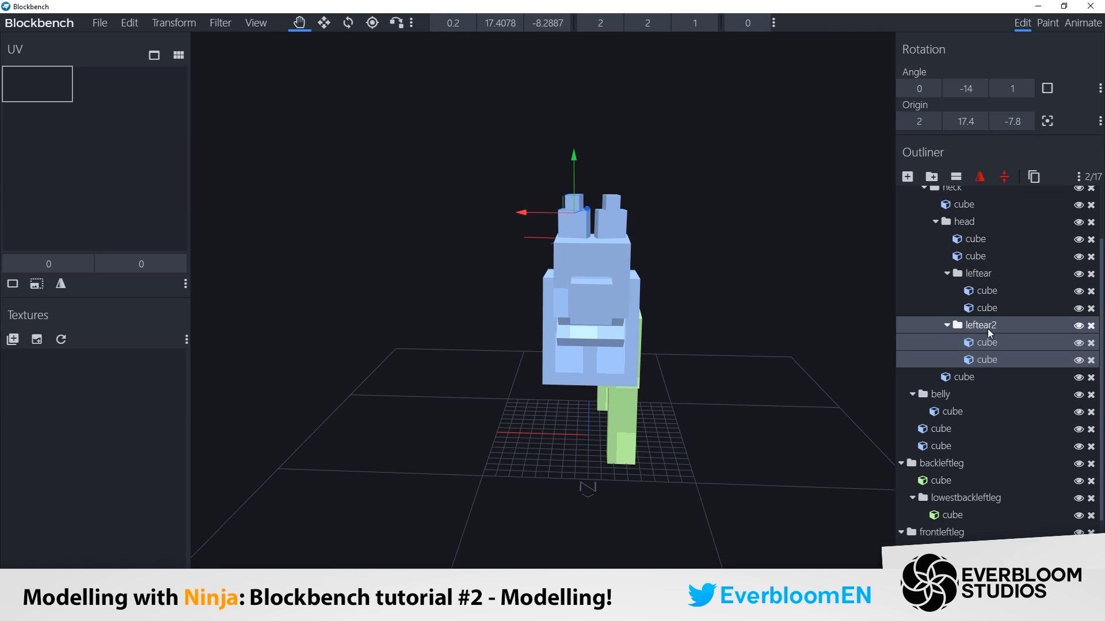
double_click(979, 325)
type("rightear")
key("Return")
Adjust the leftear group's sideways position and rotate it so the ear leans outward from the head.
left_click_drag(752, 305, 751, 273)
left_click_drag(745, 233, 725, 248)
left_click(630, 253)
left_click(957, 273)
left_click_drag(838, 284, 826, 264)
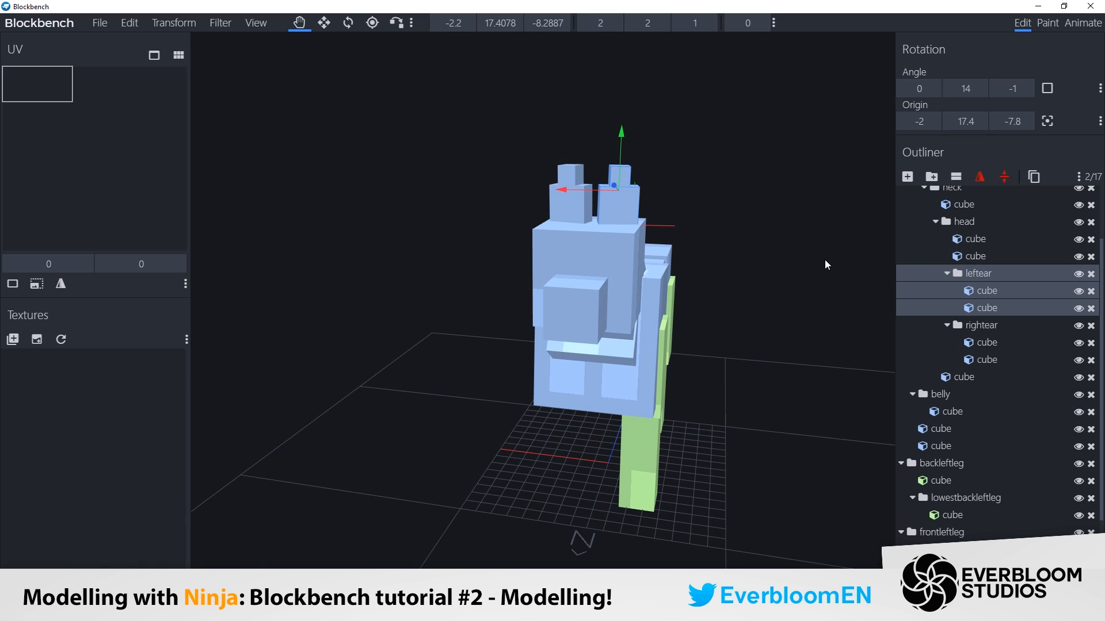
left_click_drag(590, 191, 606, 193)
left_click_drag(688, 187, 712, 157)
left_click_drag(644, 132, 657, 174)
left_click(348, 23)
left_click(299, 23)
left_click_drag(768, 233, 771, 216)
Delete the rightear group and replace it with a mirrored duplicate of the adjusted leftear group.
left_click(980, 325)
key("Delete")
left_click(980, 274)
left_click(1034, 177)
mouse_move(696, 230)
left_mouse_down()
mouse_move(572, 232)
mouse_move(690, 231)
left_mouse_up()
left_click(943, 509)
left_click_drag(834, 484, 577, 476)
Duplicate the snout cube and move the copy in front of the snout at Z -15.6887.
left_click_drag(670, 216, 748, 227)
left_click(607, 299)
right_click(606, 299)
left_click(637, 328)
left_click_drag(730, 342, 526, 321)
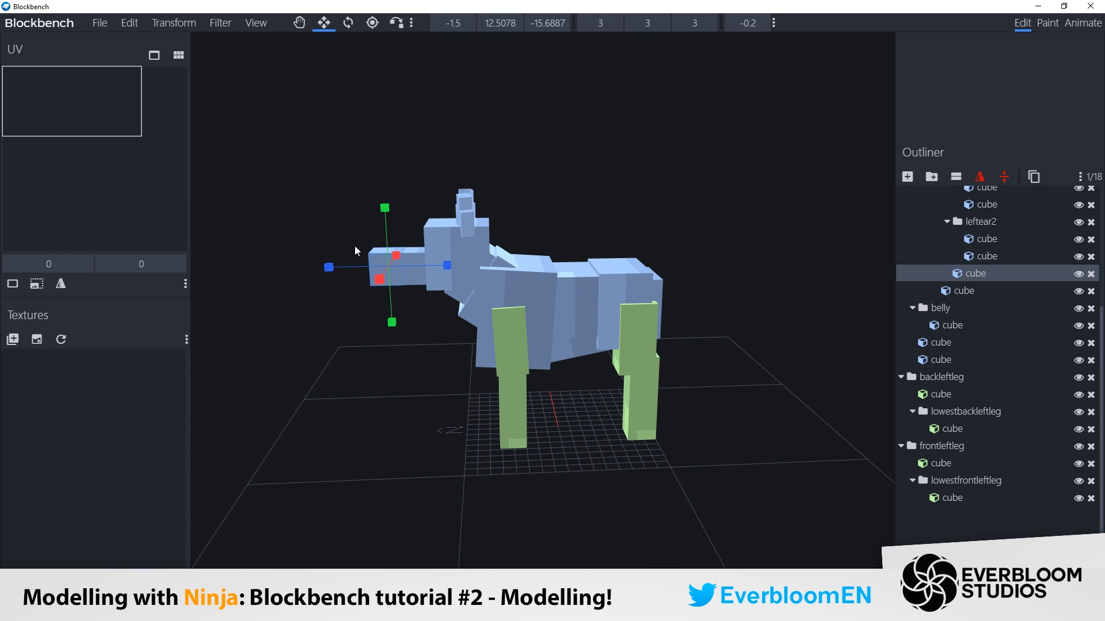
left_click_drag(356, 248, 510, 264)
Shrink the snout copy to a 1 × 1 × 1 nose with inflate 0 at X -0.5, Y 14.4078, Z -13.6887.
left_click_drag(599, 402, 612, 381)
left_click_drag(515, 375, 555, 361)
left_click_drag(711, 415, 615, 382)
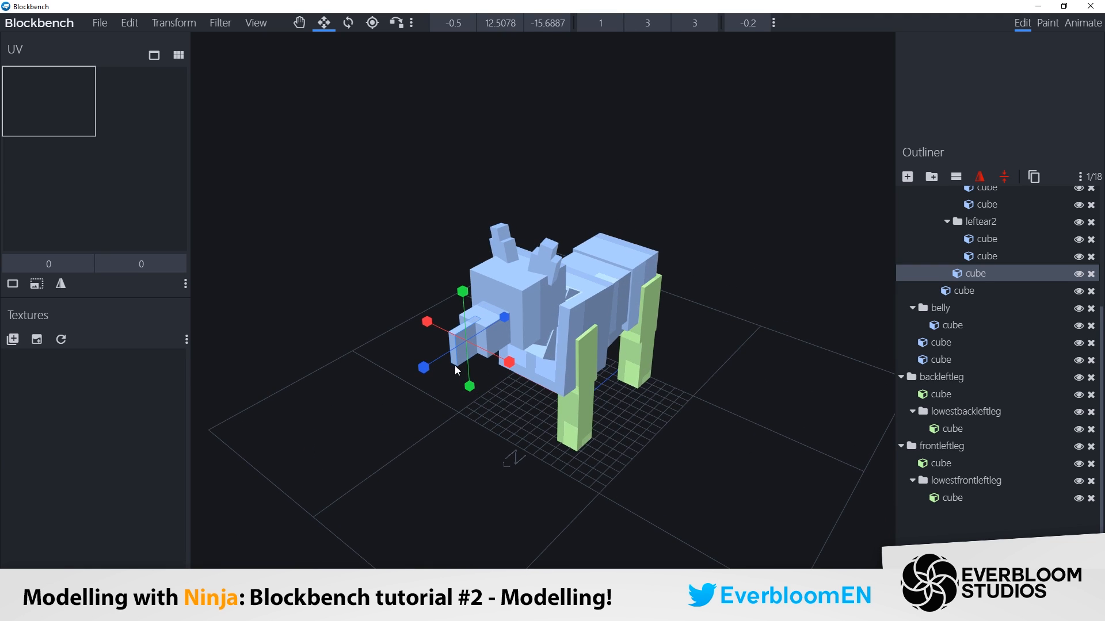
left_click(766, 25)
left_click(766, 25)
left_click_drag(424, 367, 481, 352)
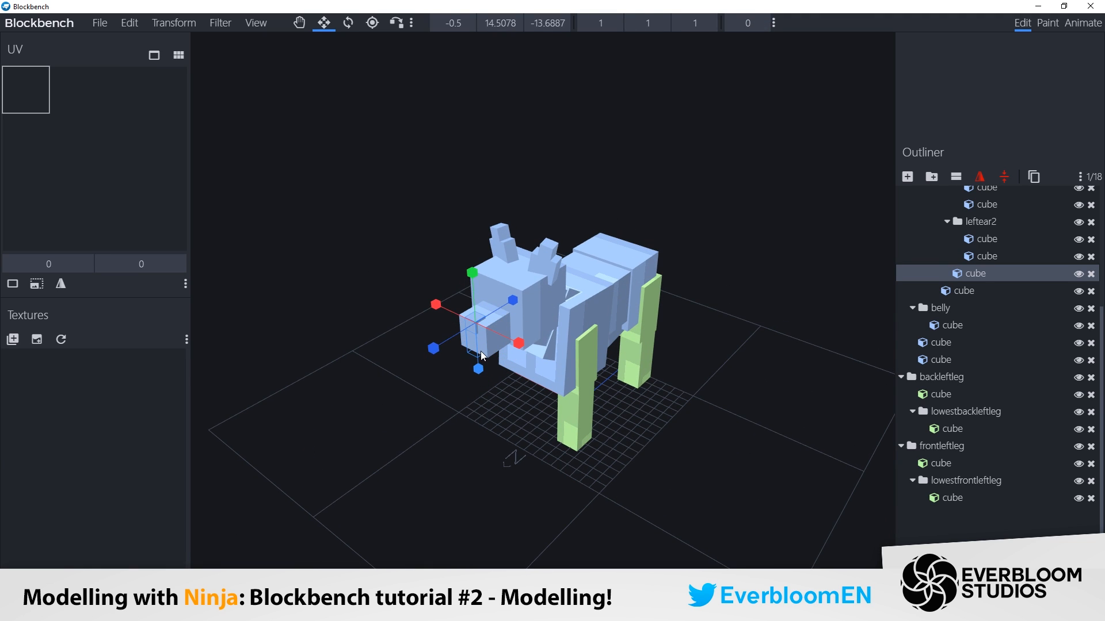
key("v")
left_click_drag(698, 377, 559, 295)
scroll(649, 308, "up", 3)
scroll(358, 140, "up", 4)
right_click_drag(357, 140, 476, 200)
scroll(414, 184, "up", 3)
left_click_drag(375, 182, 575, 224)
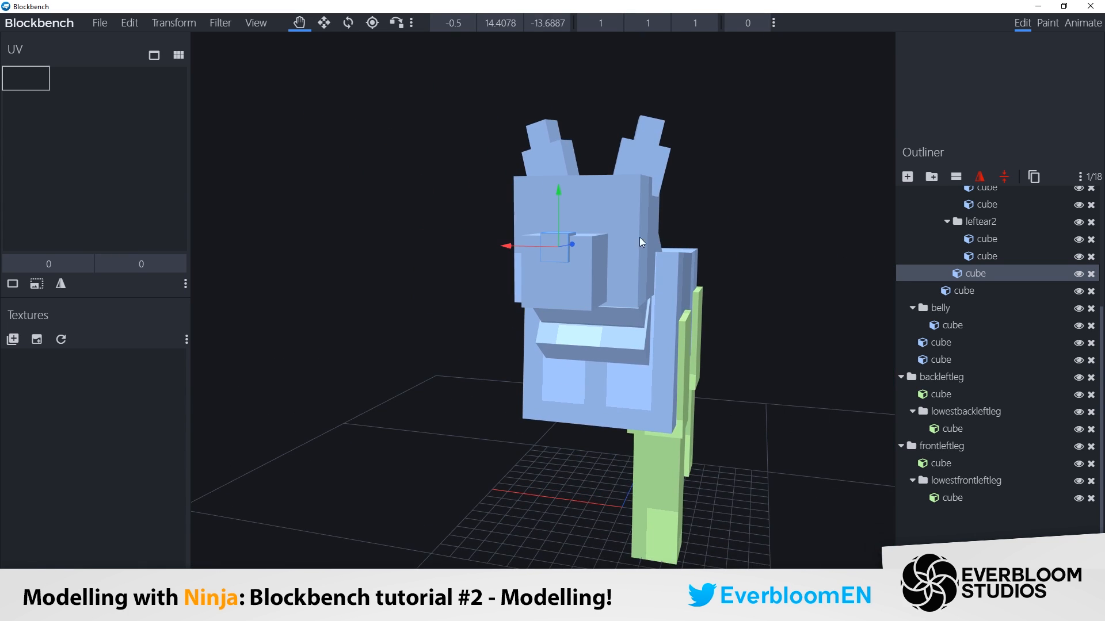
Group the nose cube in a new bone named nose.
left_click(931, 177)
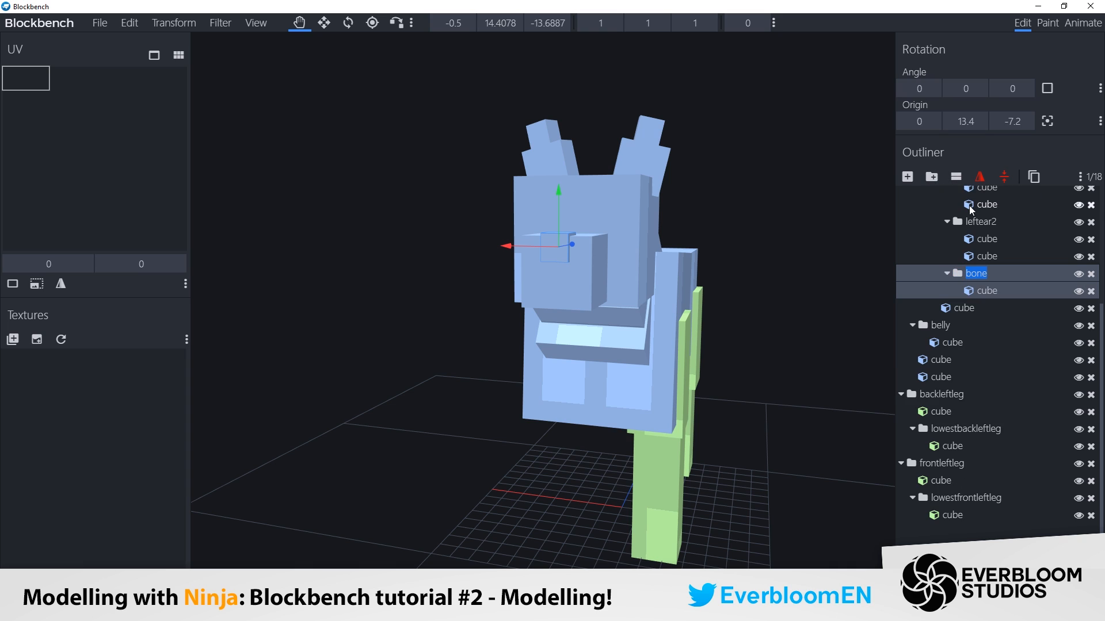
type("nose")
left_click(986, 291)
Group the snout cube in a new bone named snout.
left_click_drag(791, 301, 875, 310)
scroll(956, 327, "up", 3)
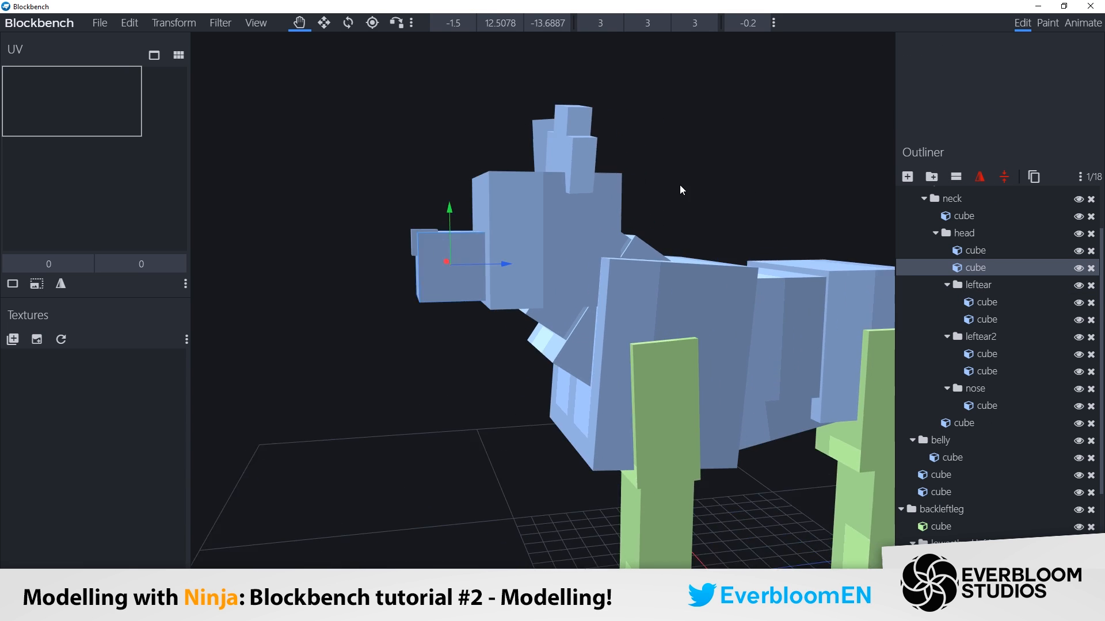
left_click(931, 176)
type("snout")
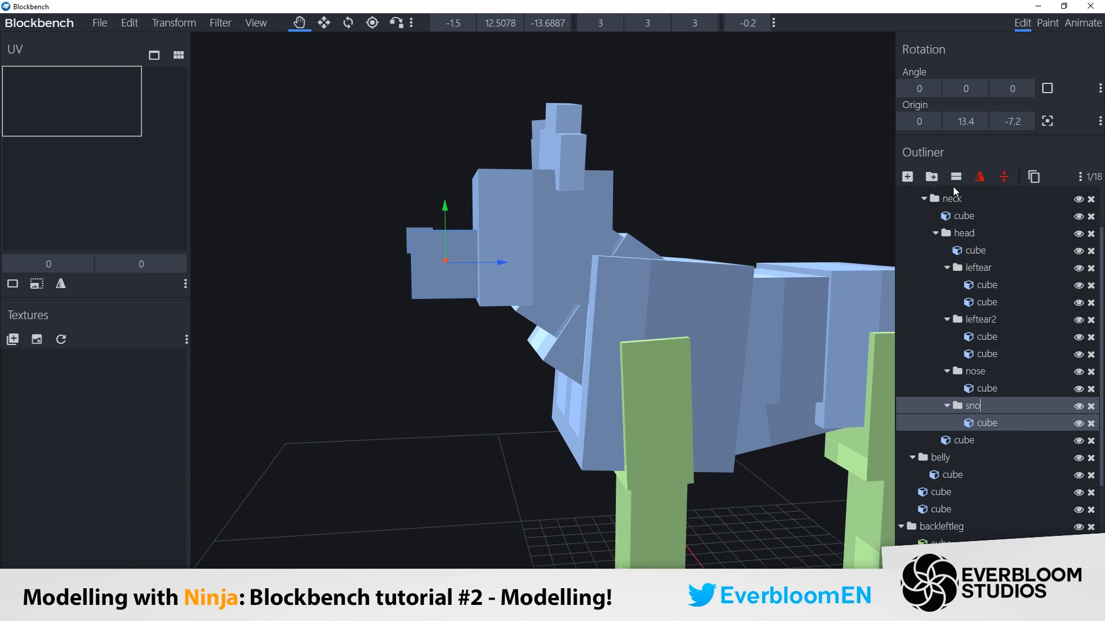
left_click(991, 422)
Place the snout group's pivot where the snout meets the head, at Y 13.9, Z -10.8.
left_click(999, 408)
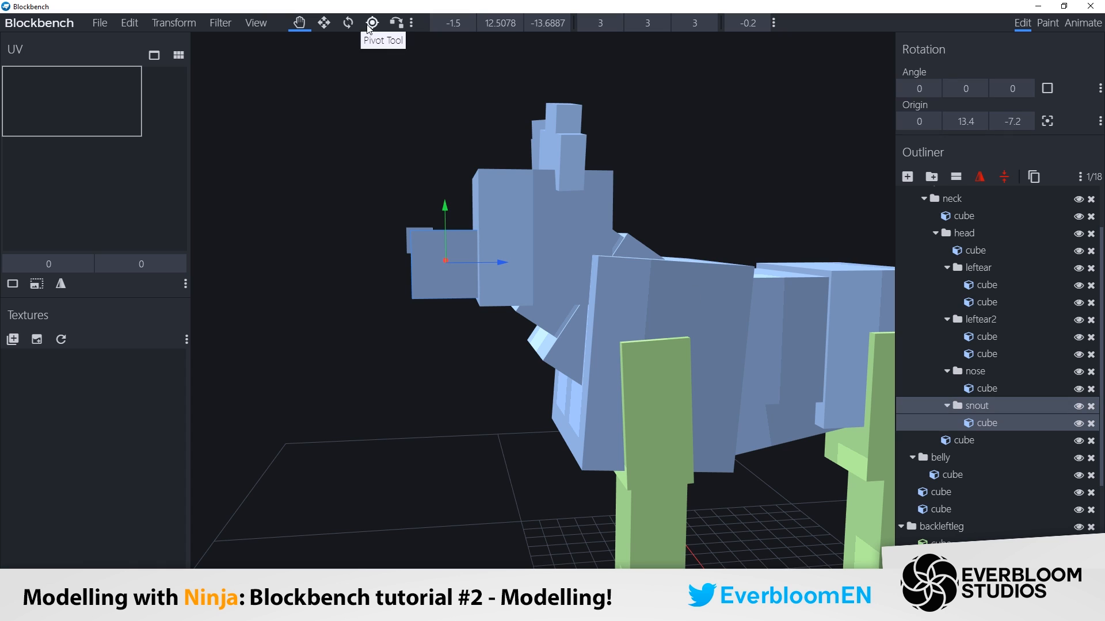
left_click(372, 23)
key("z")
left_click_drag(608, 278, 503, 265)
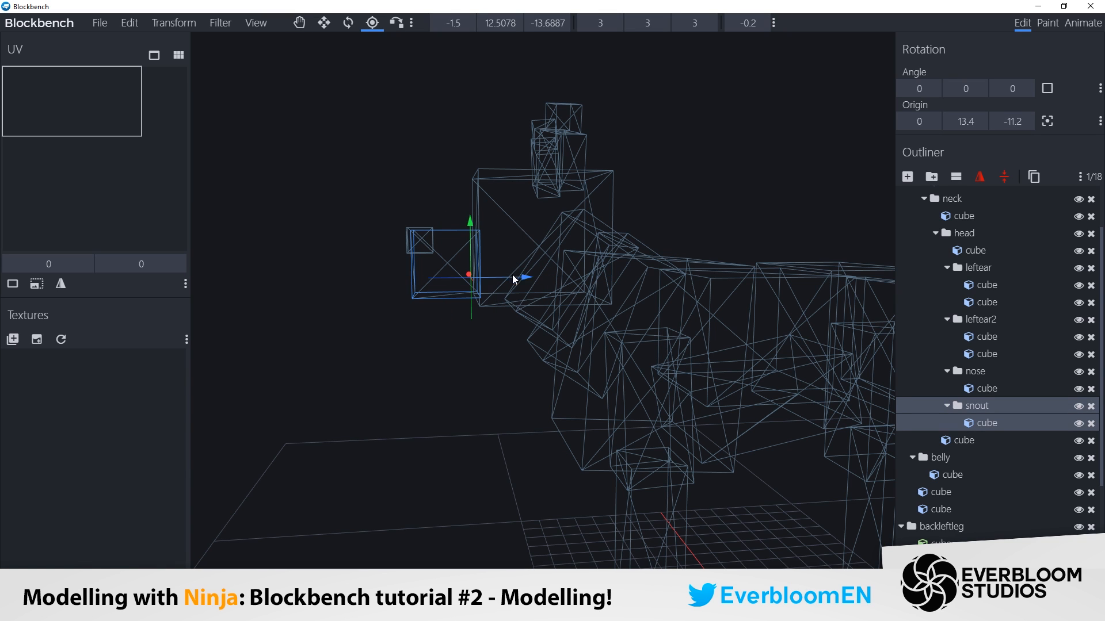
key("z")
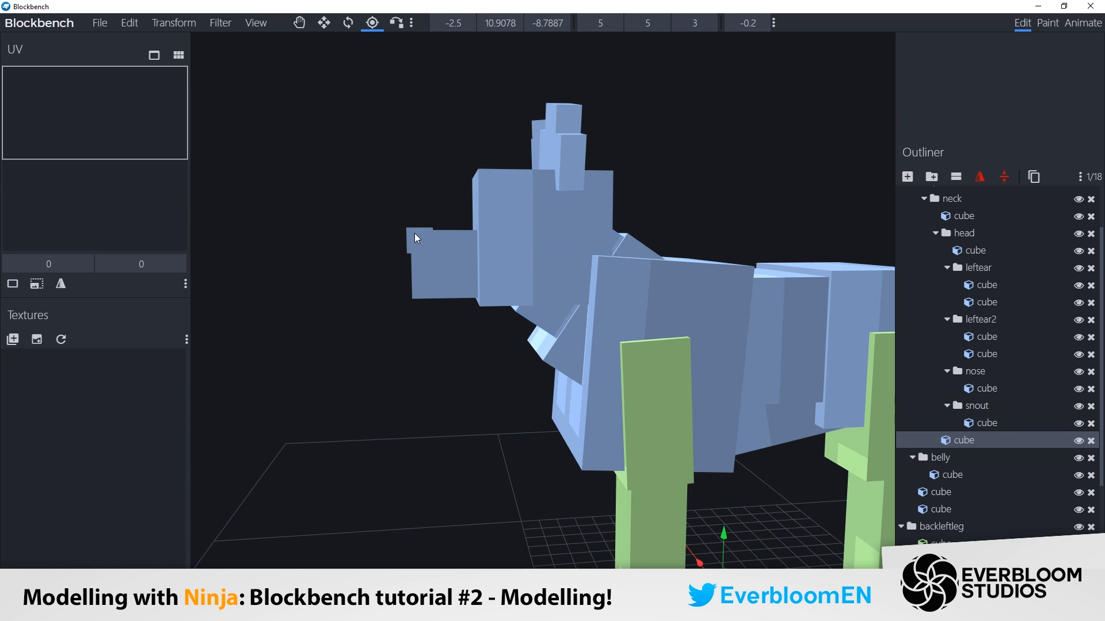
Nest the nose group inside the snout group and try a -5° X rotation on the snout.
left_click(974, 389)
left_click_drag(972, 394, 972, 405)
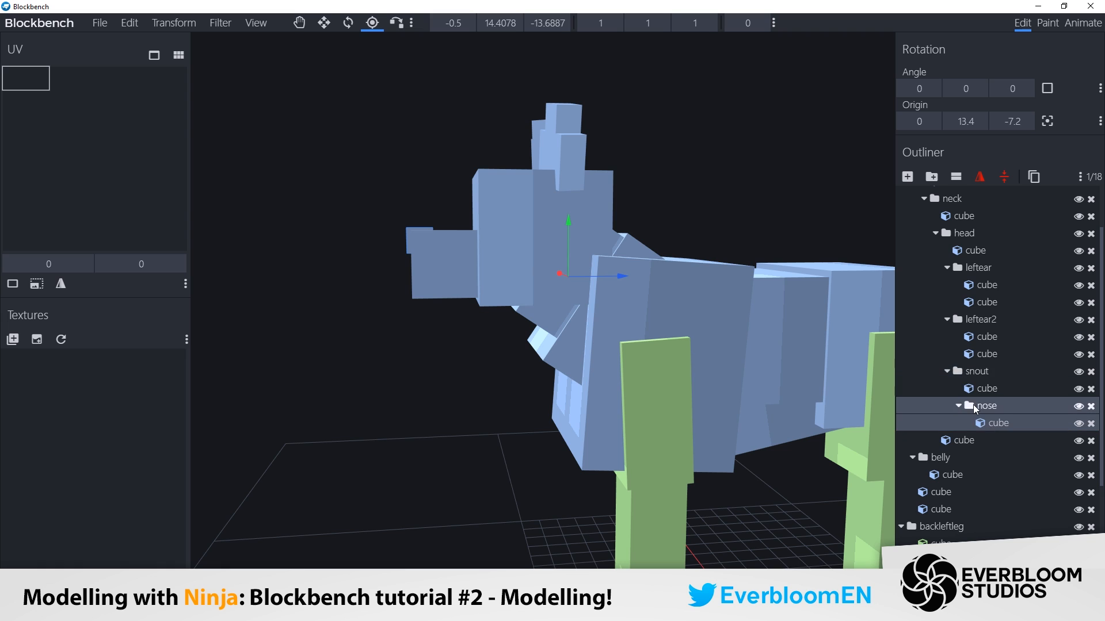
left_click(349, 23)
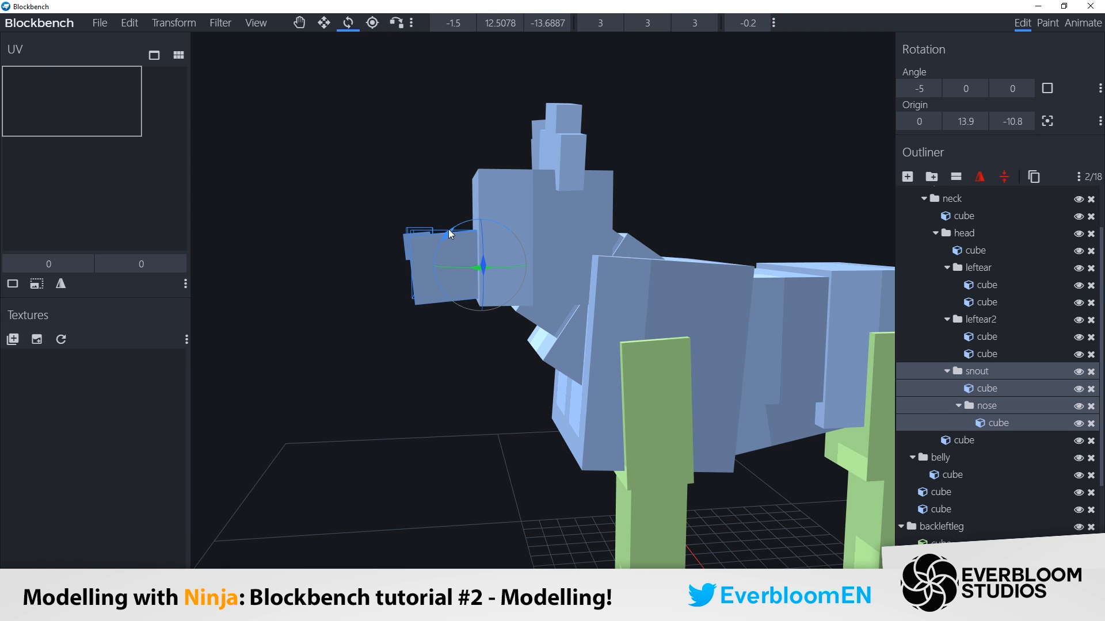
Move the nose group's pivot forward and up to the nose cube, using the wireframe view.
left_click(993, 407)
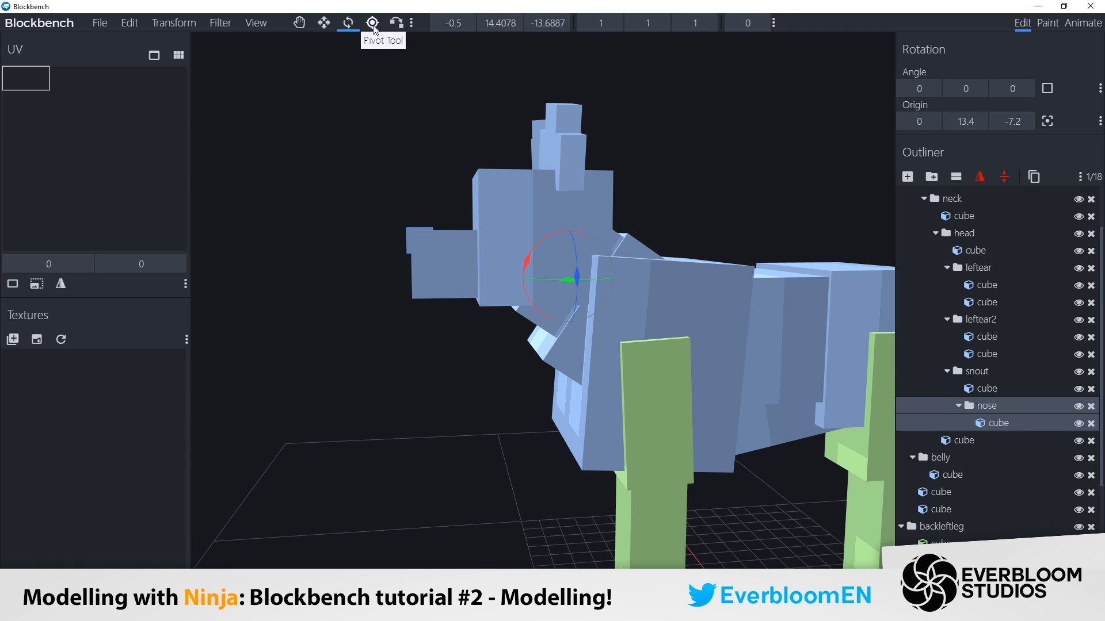
left_click(373, 23)
key("z")
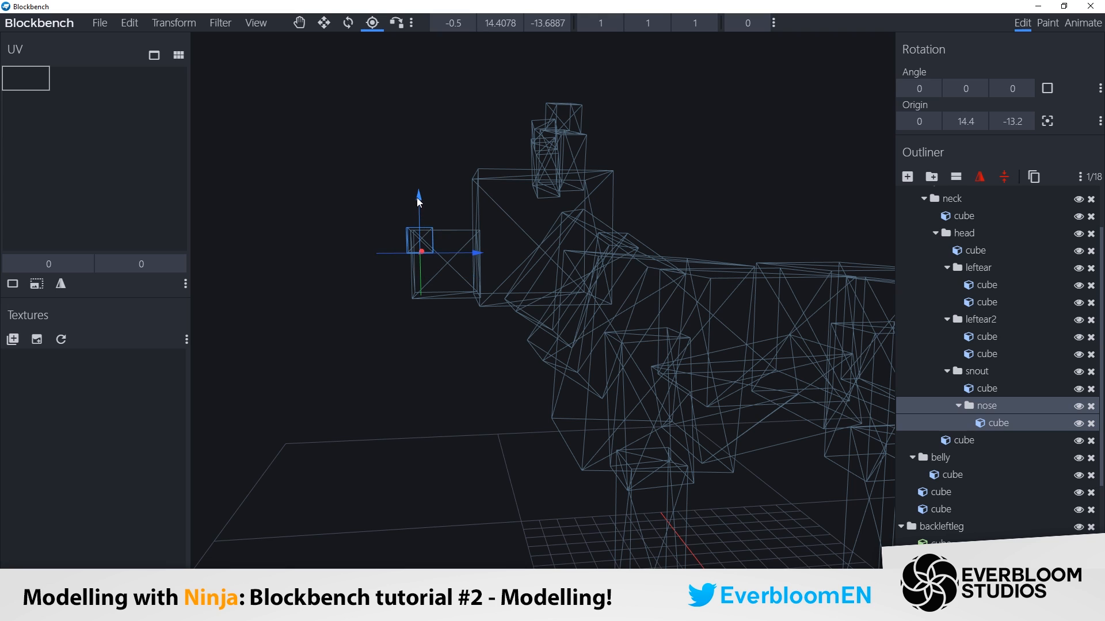
left_click_drag(419, 202, 419, 181)
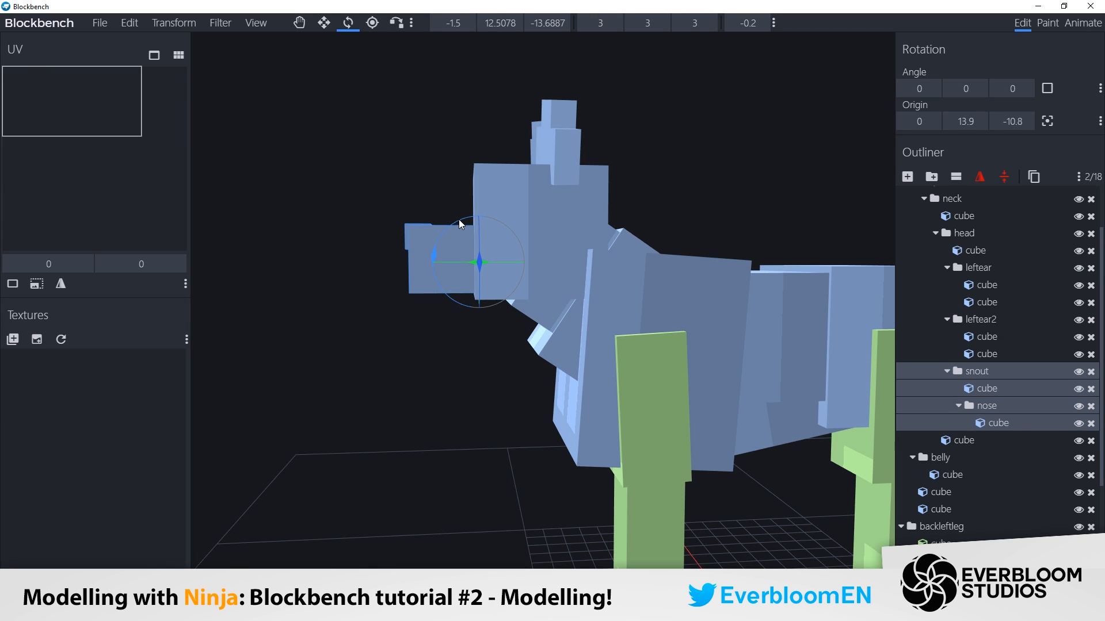
Tilt the snout group downward and extend the back of the snout cube into the head.
left_click_drag(455, 228, 454, 233)
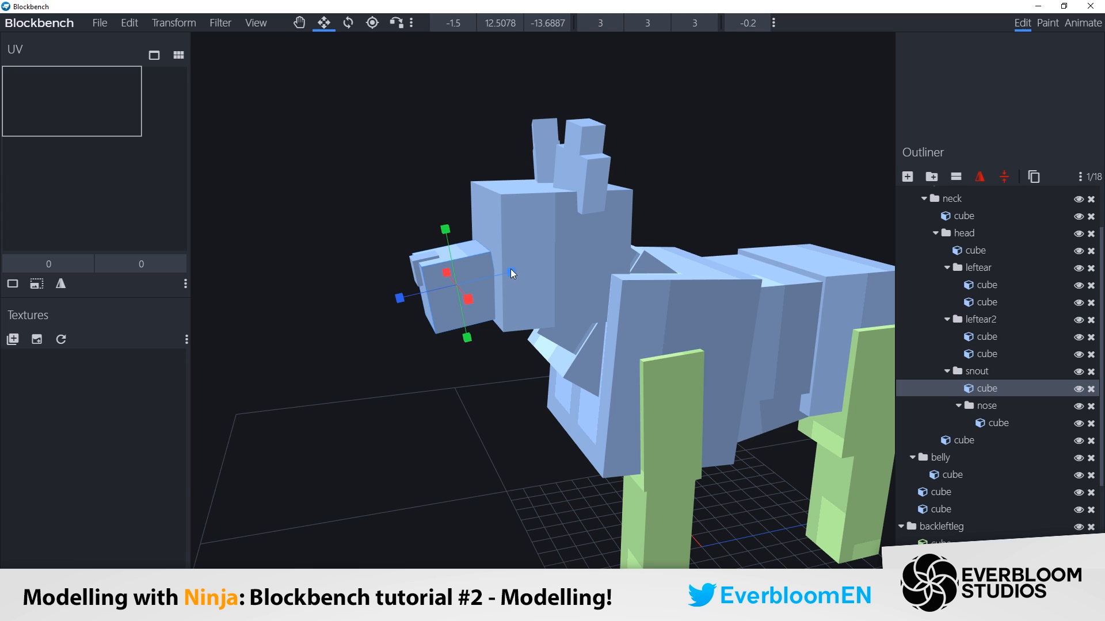
left_click_drag(511, 271, 527, 265)
left_click_drag(400, 150, 378, 158)
key("v")
scroll(614, 185, "down", 8)
right_click_drag(844, 335, 758, 293)
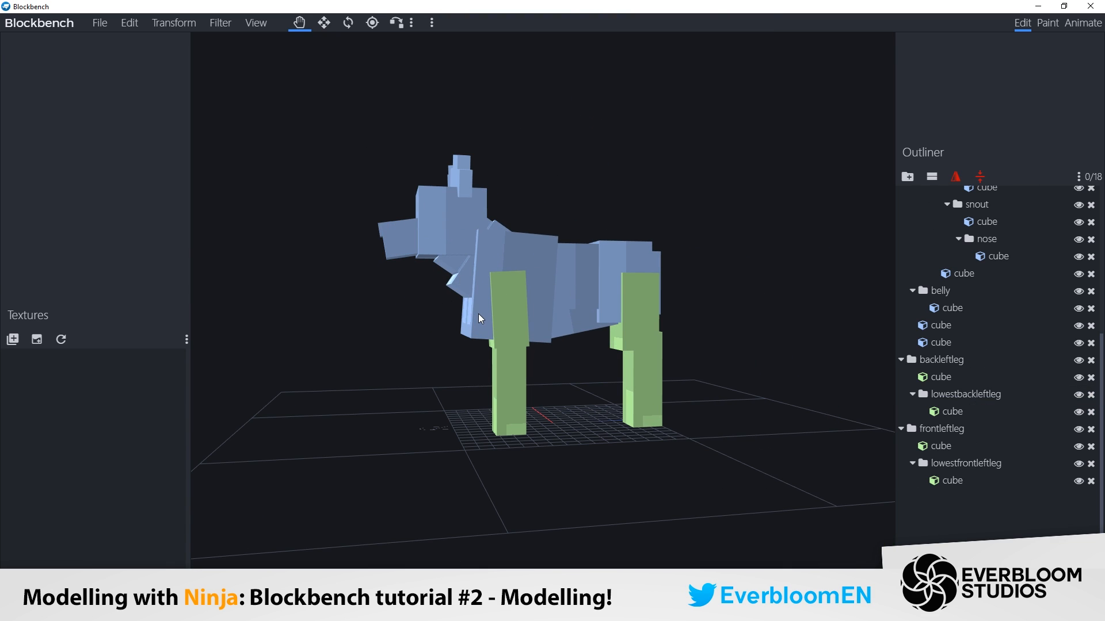
left_click(504, 346)
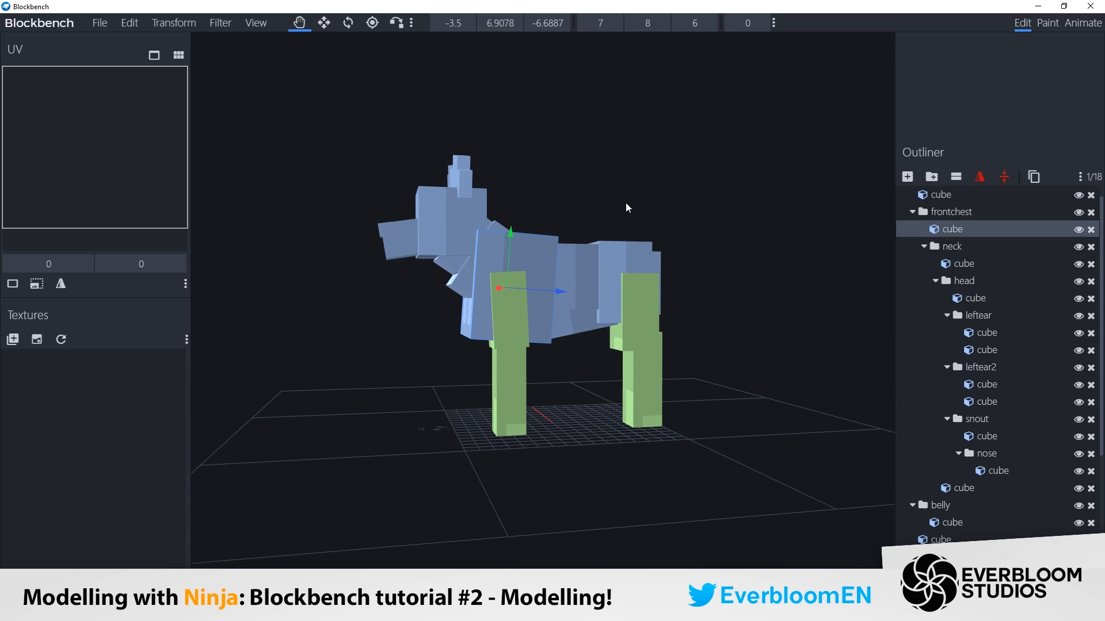
Shorten the frontchest cube from its front face to a depth of 4 and duplicate it.
scroll(626, 204, "up", 3)
left_click_drag(626, 204, 602, 199)
key("s")
left_click_drag(453, 281, 475, 276)
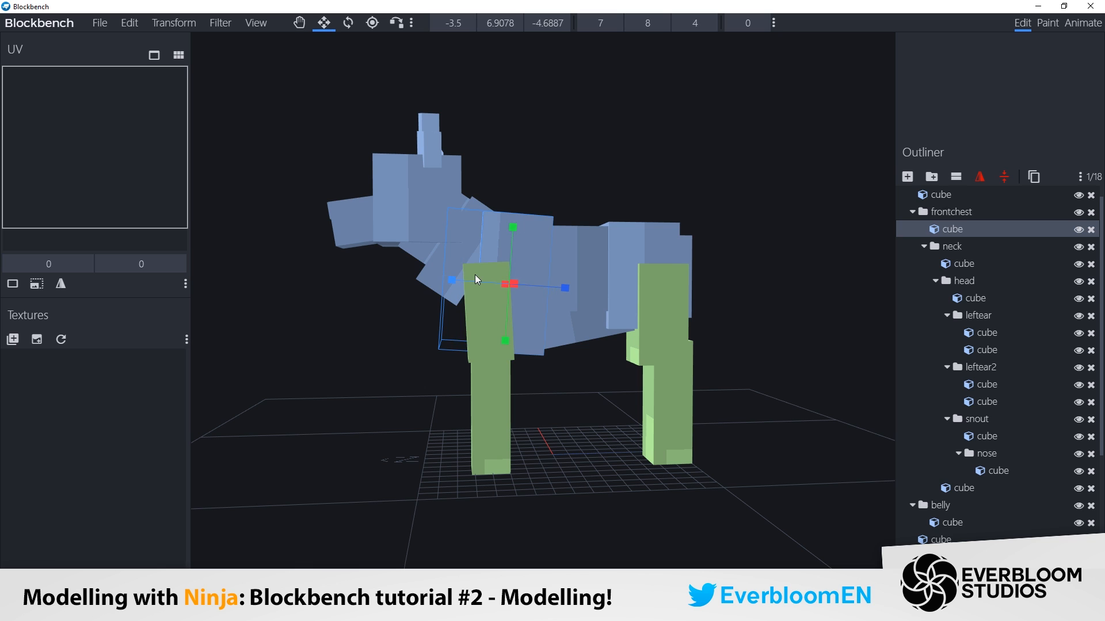
key("v")
right_click(535, 307)
left_click(563, 334)
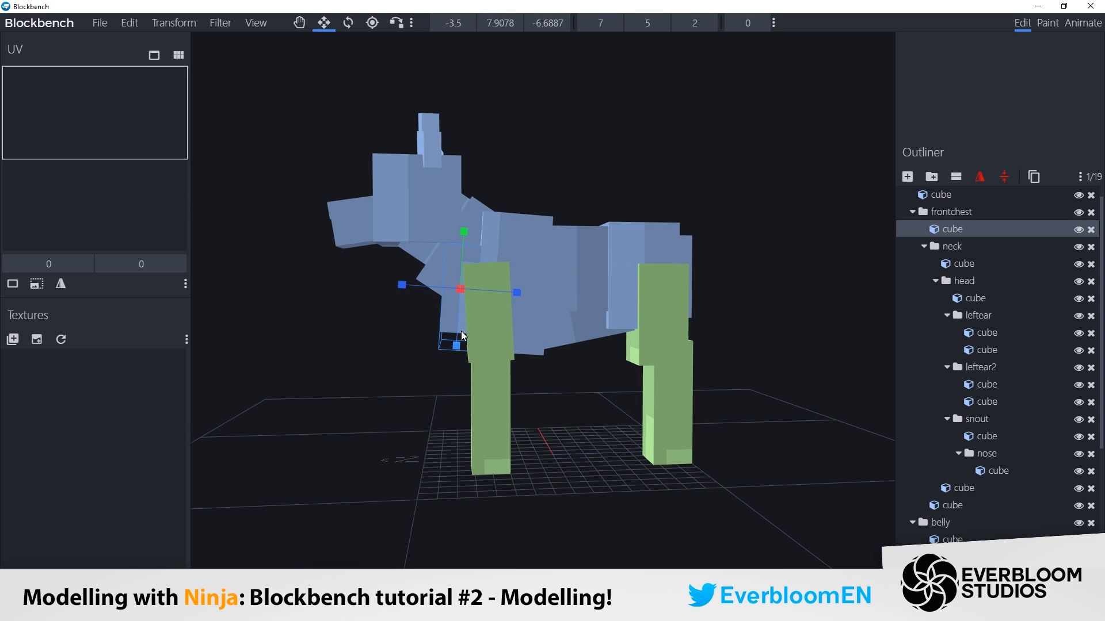
Shape one of the two frontchest cubes into a thin 7×5×1 plate at the chest's front with inflate -0.1.
key("v")
left_click_drag(416, 377, 547, 421)
scroll(535, 267, "down", 2)
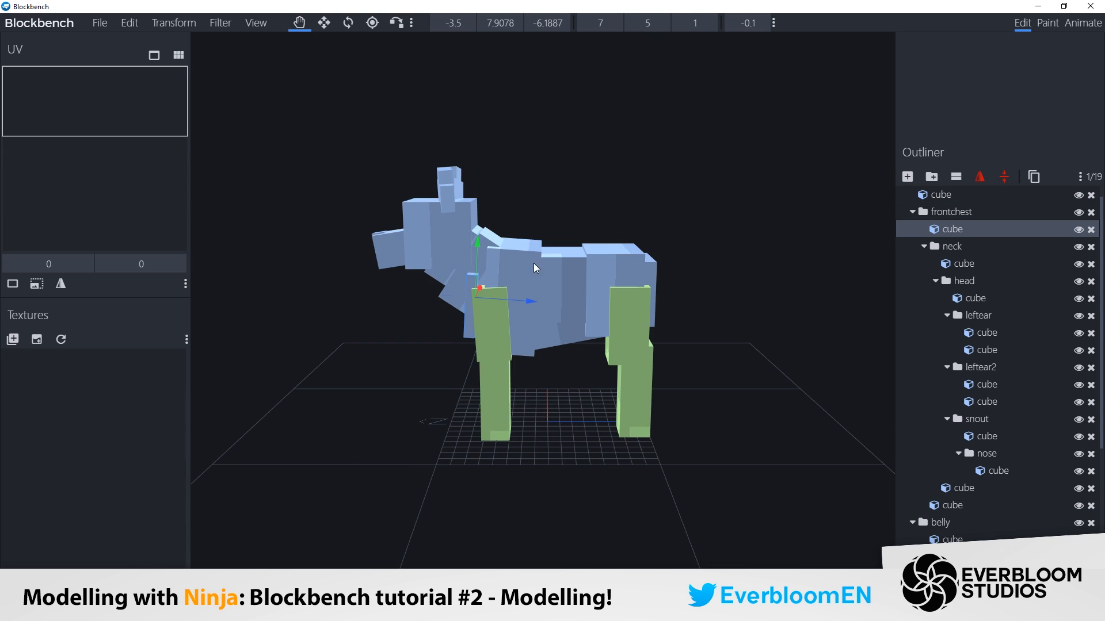
left_click_drag(536, 267, 742, 368)
key("s")
key("v")
scroll(956, 409, "down", 4)
left_click(805, 425)
left_click_drag(805, 426, 725, 376)
scroll(725, 376, "up", 4)
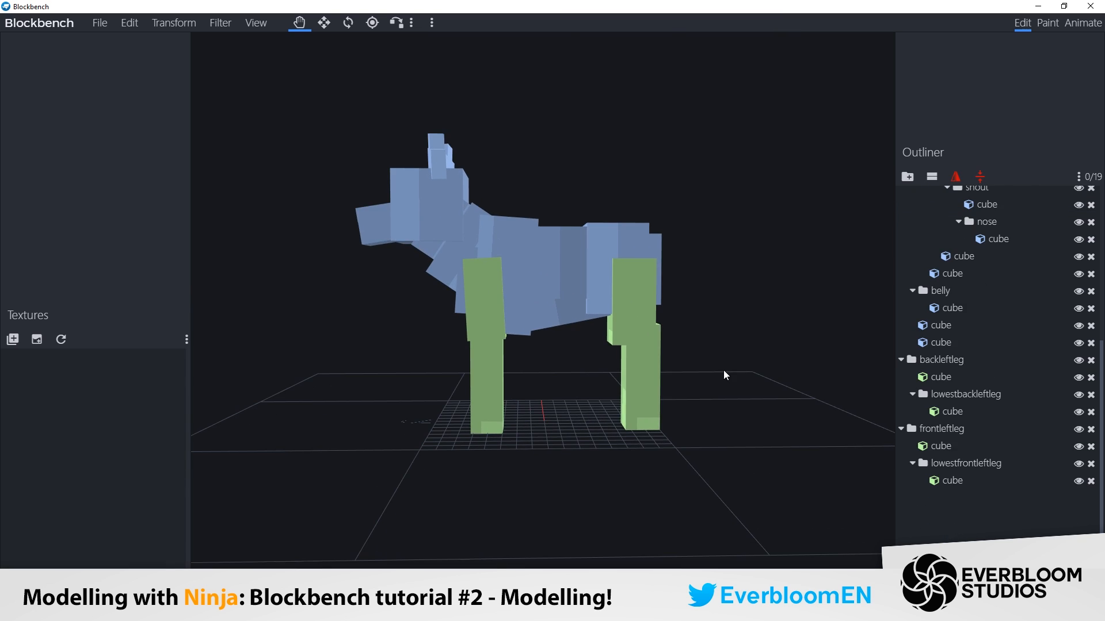
Tilt the belly group to -15° on the X axis.
left_click(589, 319)
scroll(596, 352, "up", 1)
key("r")
left_click_drag(530, 309, 526, 297)
scroll(535, 291, "down", 4)
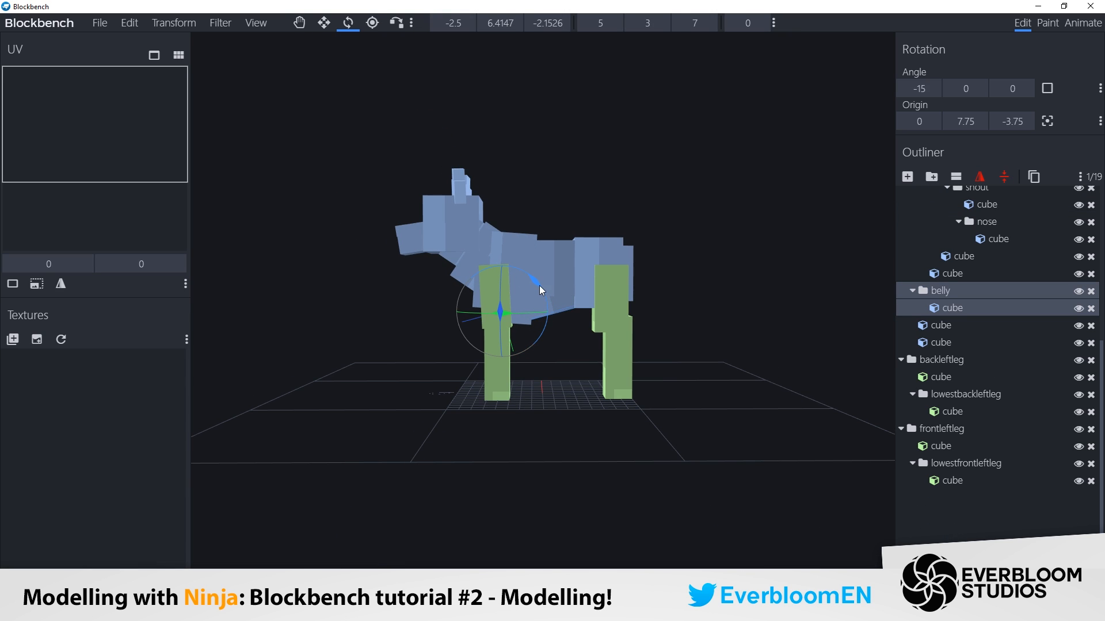
left_click(305, 28)
mouse_move(656, 227)
left_mouse_down()
mouse_move(672, 236)
mouse_move(663, 232)
left_mouse_up()
left_click(592, 247)
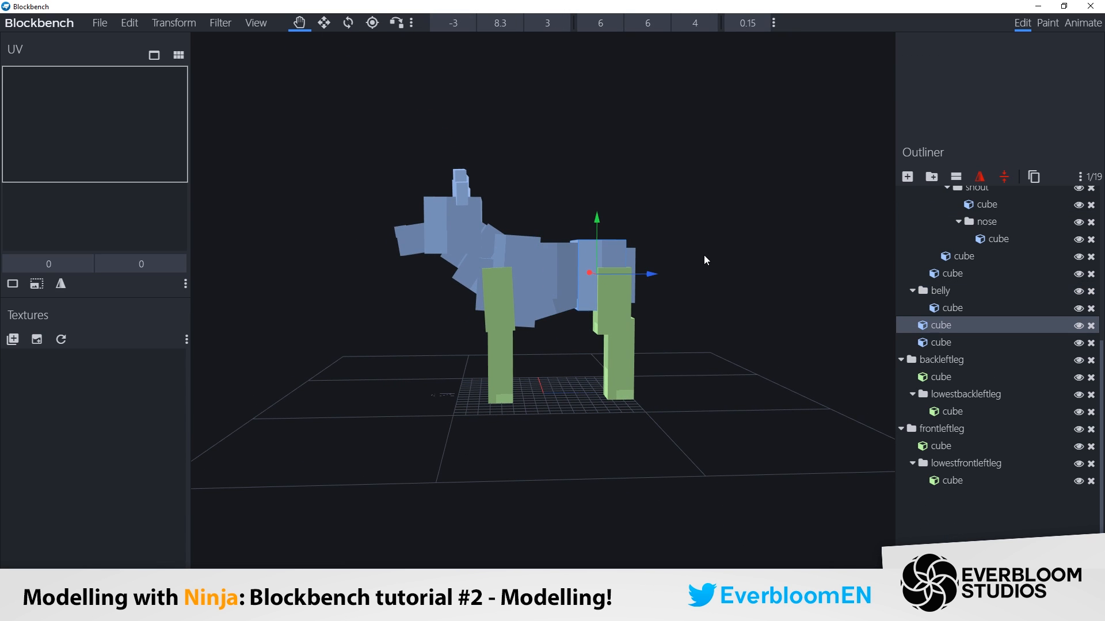
left_click_drag(622, 361, 619, 500)
left_click_drag(510, 523, 693, 388)
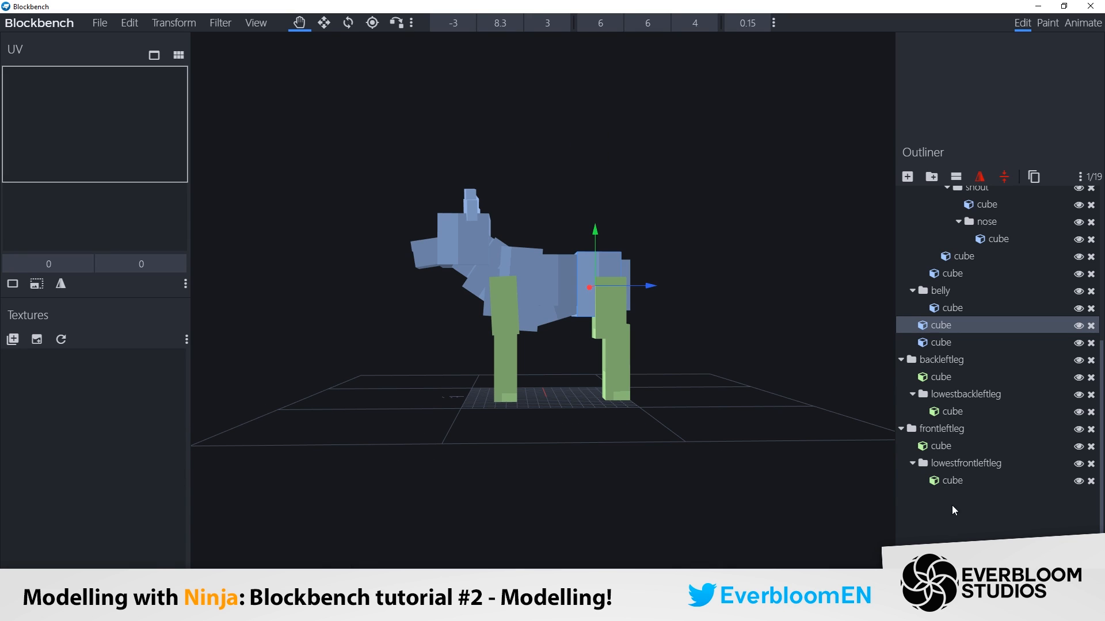
left_click(953, 509)
right_click(967, 516)
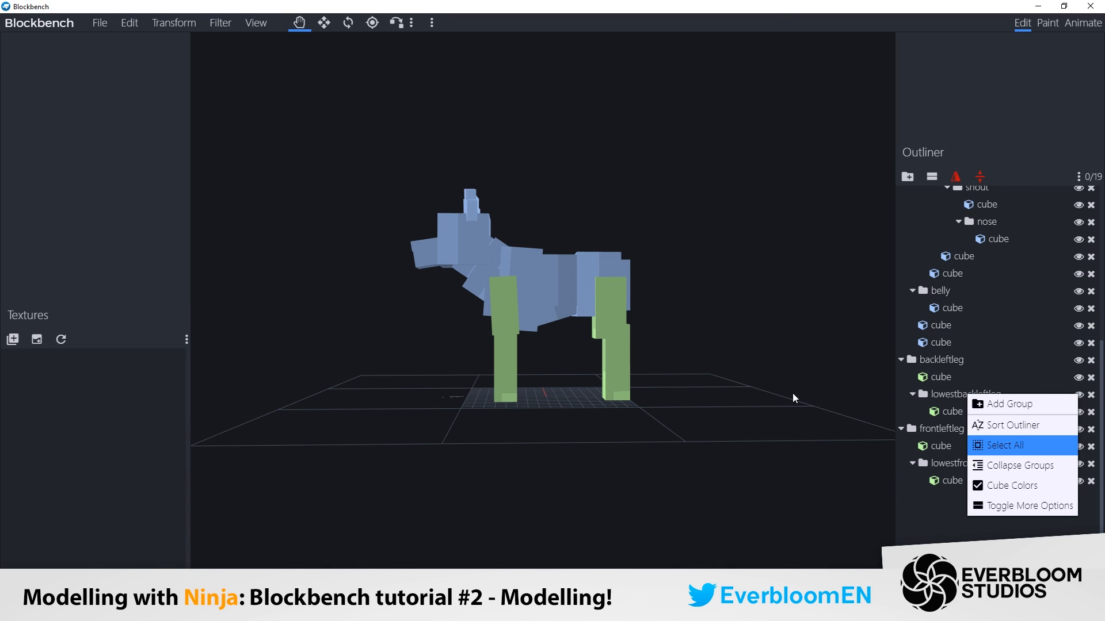
left_click(664, 395)
left_click_drag(727, 360, 709, 374)
Rename the leftear2 group as rightear and collapse all groups in the outliner.
scroll(978, 425, "up", 5)
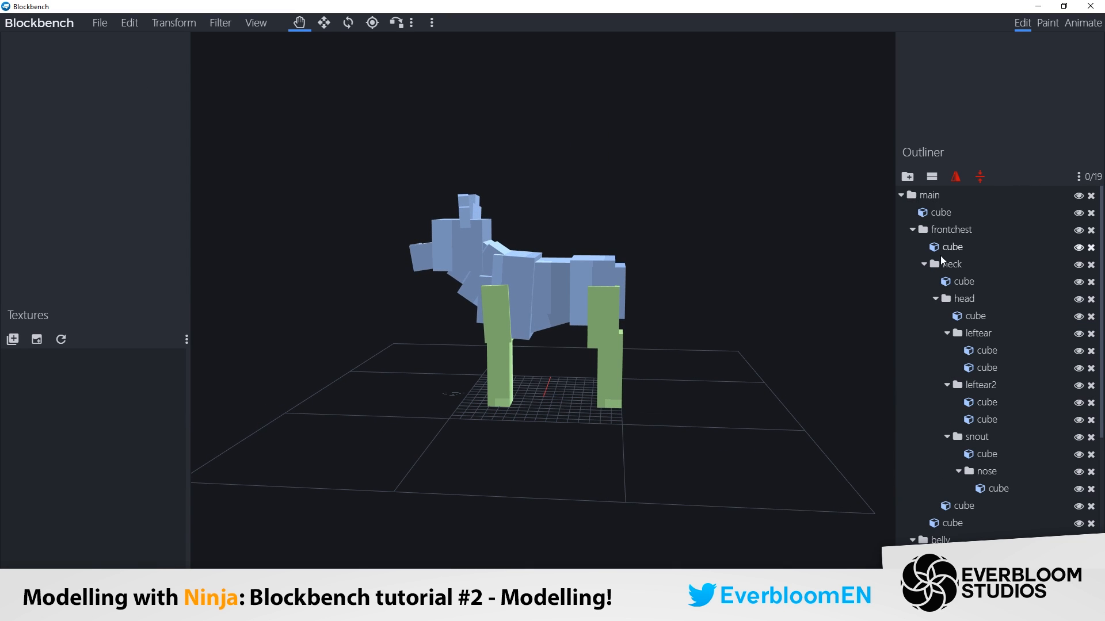
scroll(978, 426, "down", 5)
scroll(980, 455, "up", 4)
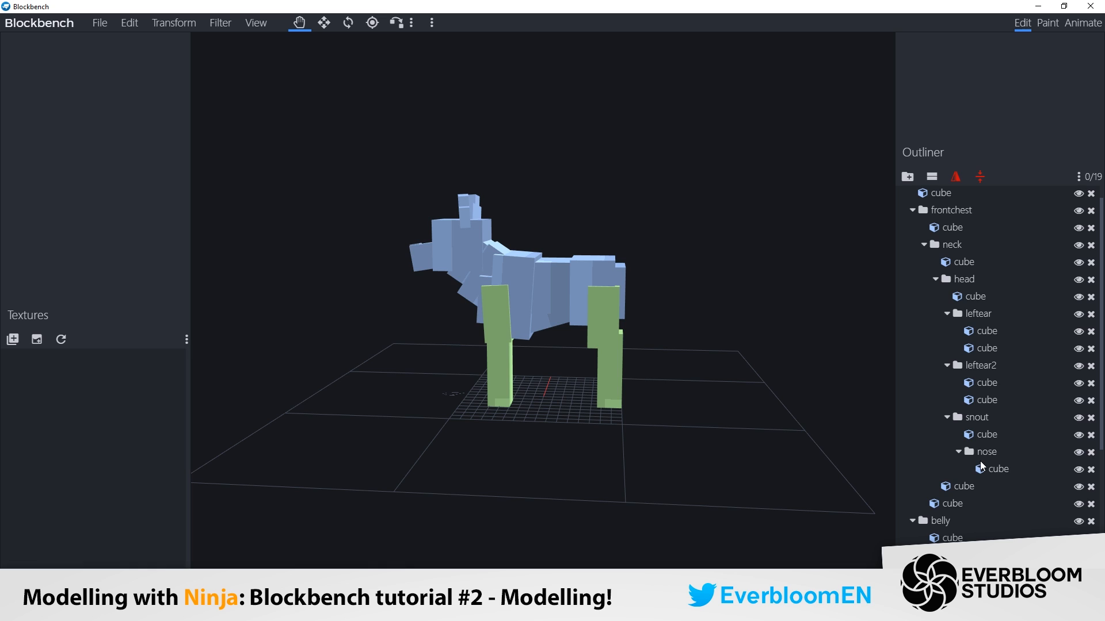
double_click(997, 367)
type("rightear")
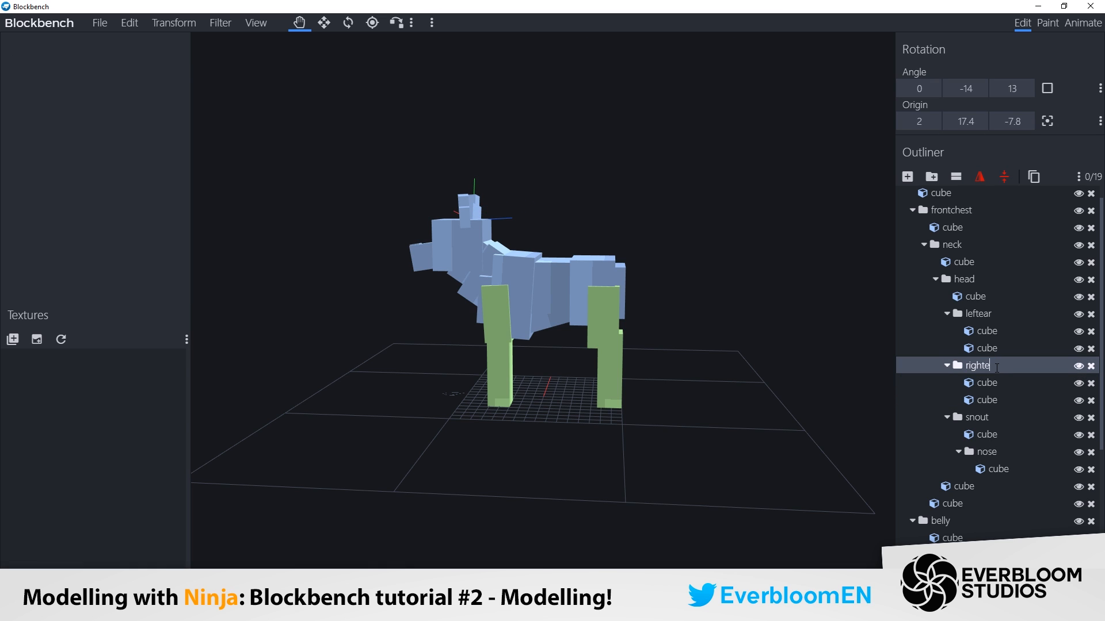
key("Return")
scroll(967, 460, "down", 4)
left_click(965, 513)
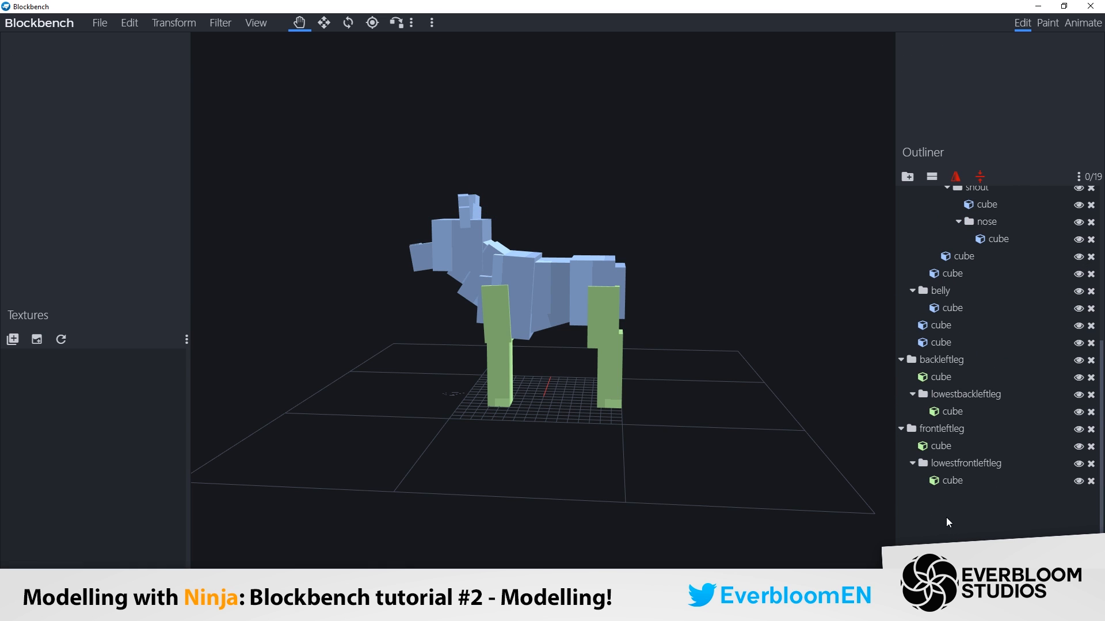
right_click(914, 508)
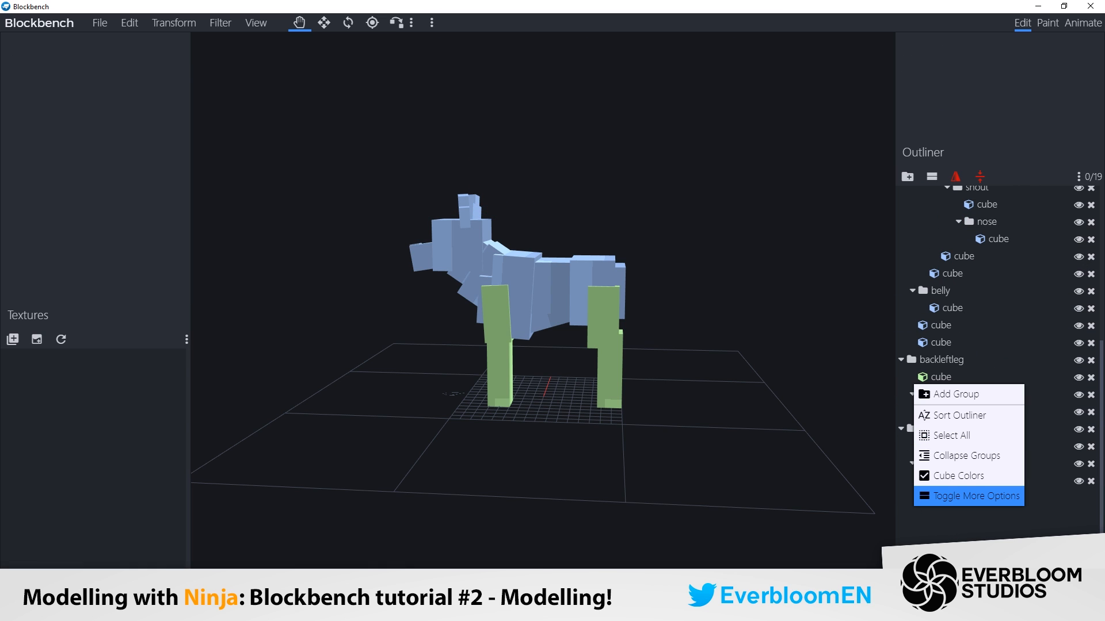
left_click(968, 463)
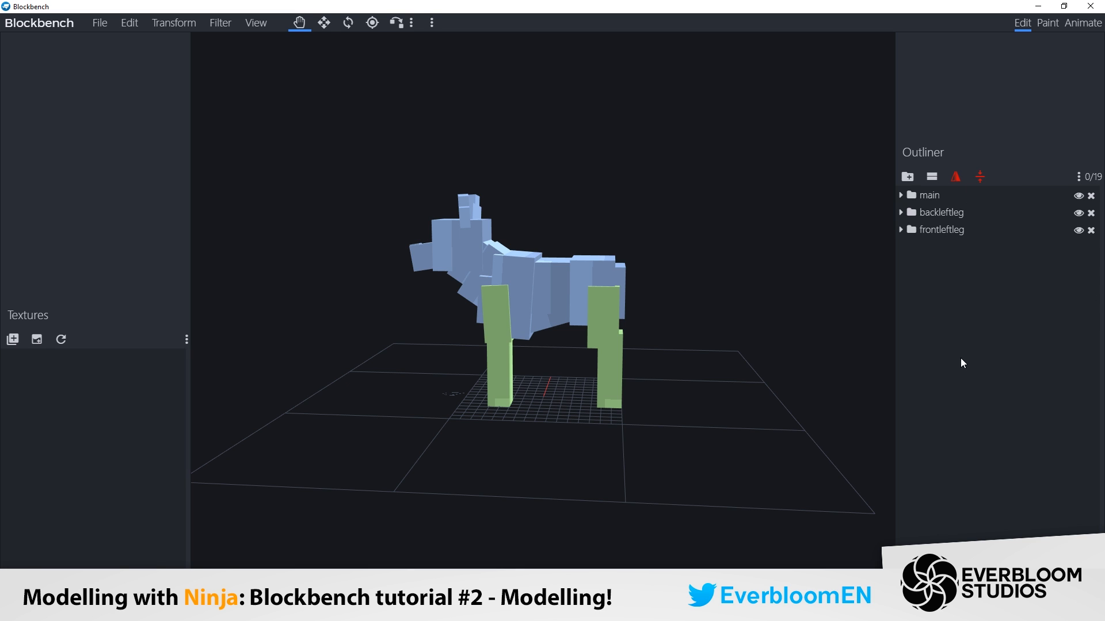
Add a group named tail containing a new cube and move the cube behind the hips to 0, 13, 8.
left_click_drag(717, 261, 950, 302)
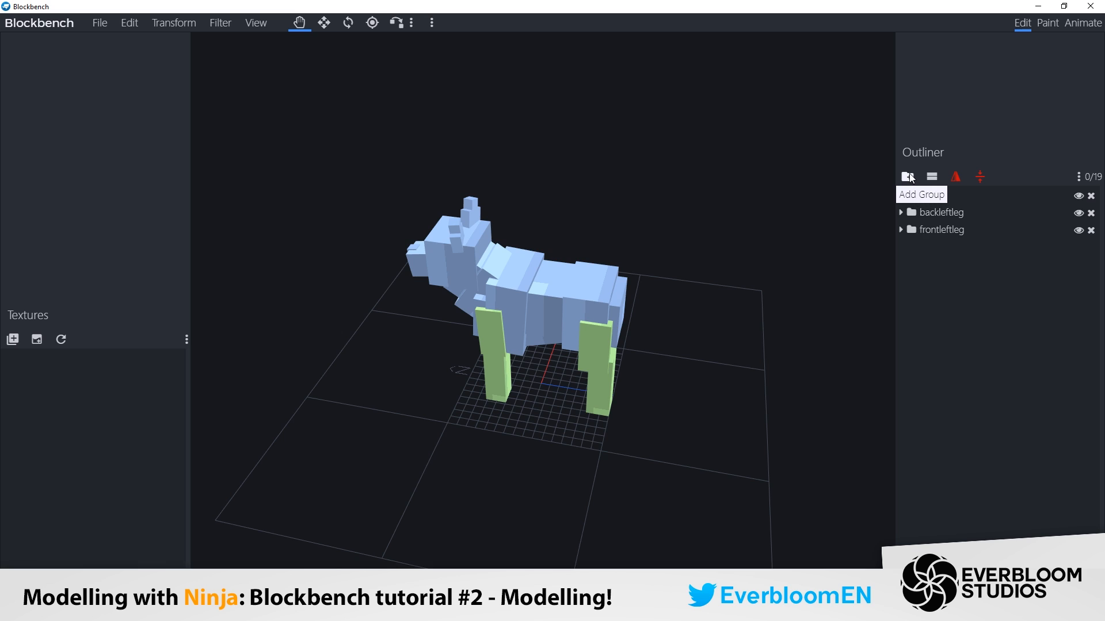
left_click(908, 177)
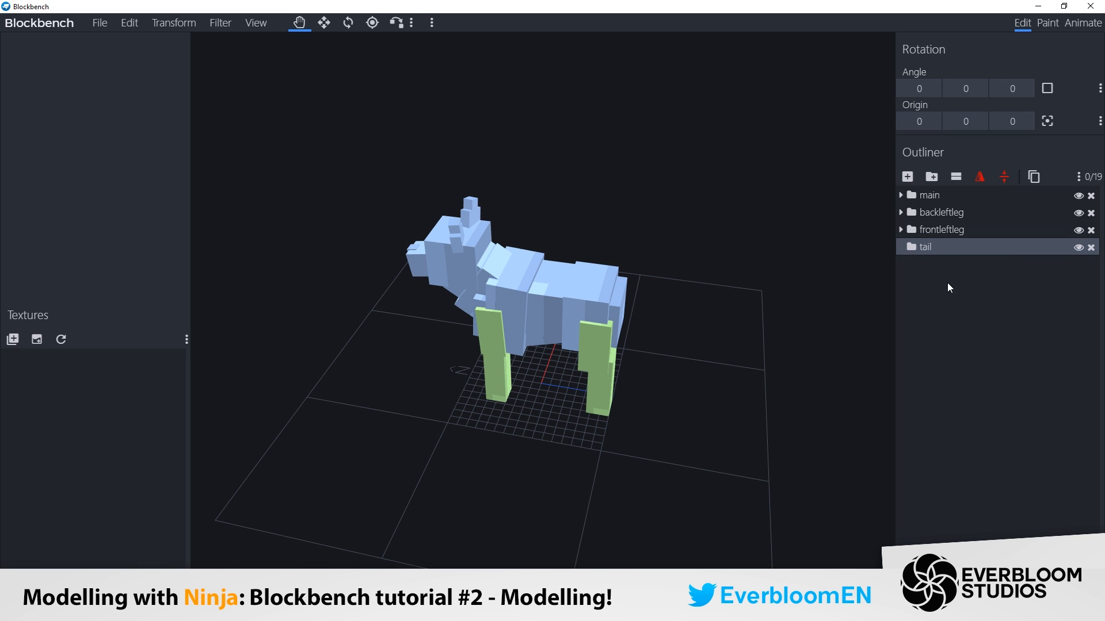
left_click(908, 177)
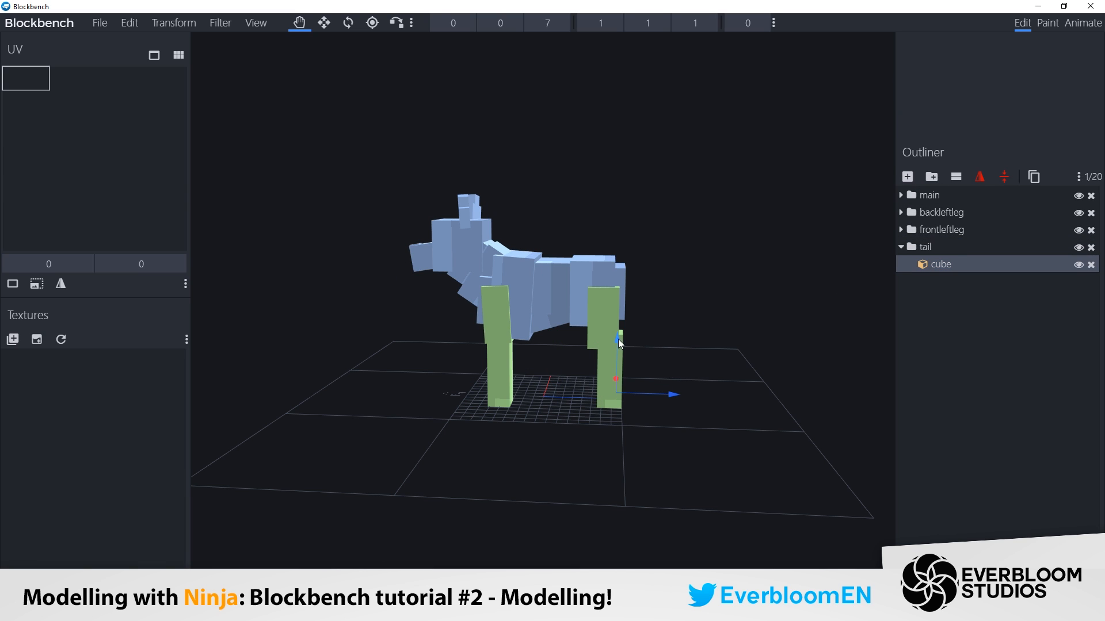
left_click_drag(678, 313, 662, 368)
scroll(661, 357, "up", 4)
left_click_drag(620, 274, 622, 242)
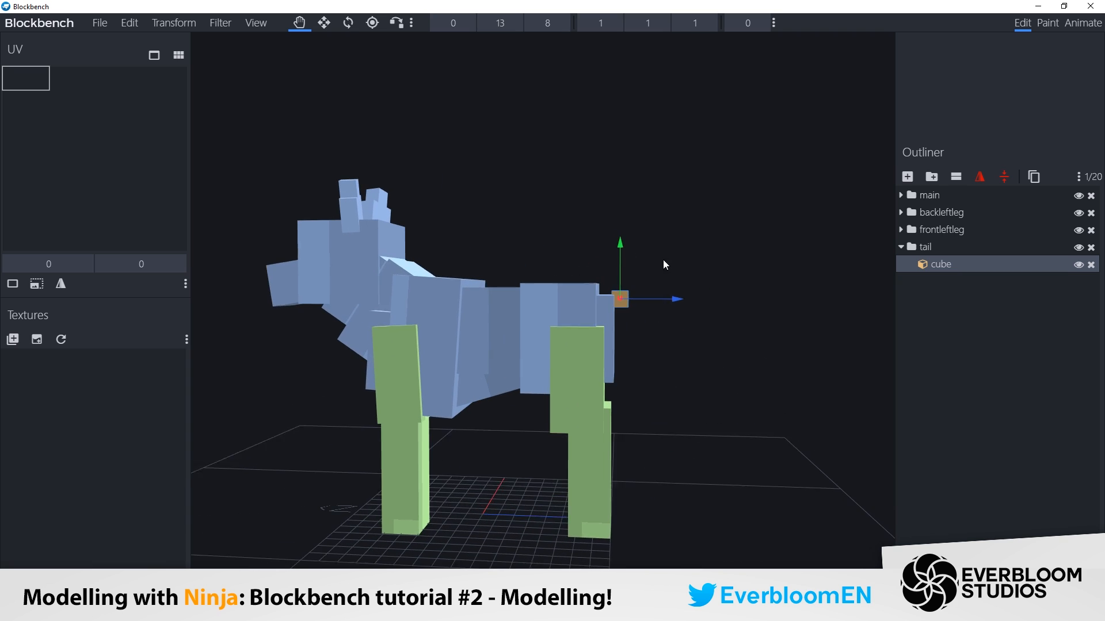
Resize the tail cube to 2×4×2, extending it downward, backward and sideways so it is centred on the body.
key("s")
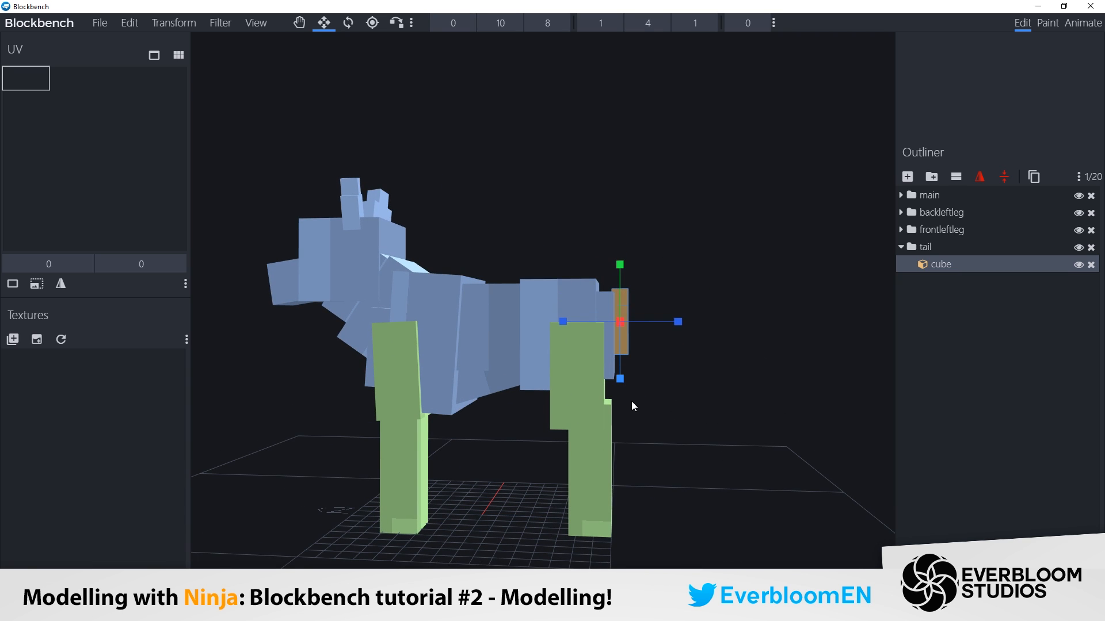
left_click_drag(678, 322, 689, 323)
left_click_drag(684, 377, 540, 440)
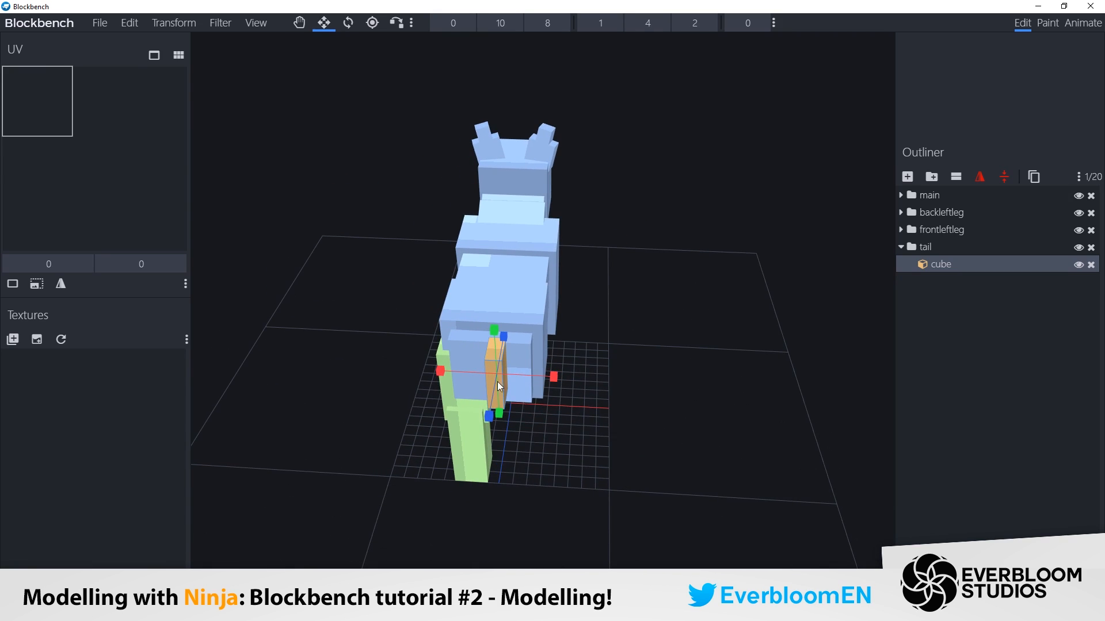
left_click(439, 366)
left_click(499, 368)
left_click_drag(444, 369, 425, 369)
left_click_drag(596, 382, 812, 307)
key("v")
Place the tail group's pivot at 0, 13, 8 and rotate the group about -33° on the X axis.
left_click(925, 282)
left_click_drag(877, 284, 770, 262)
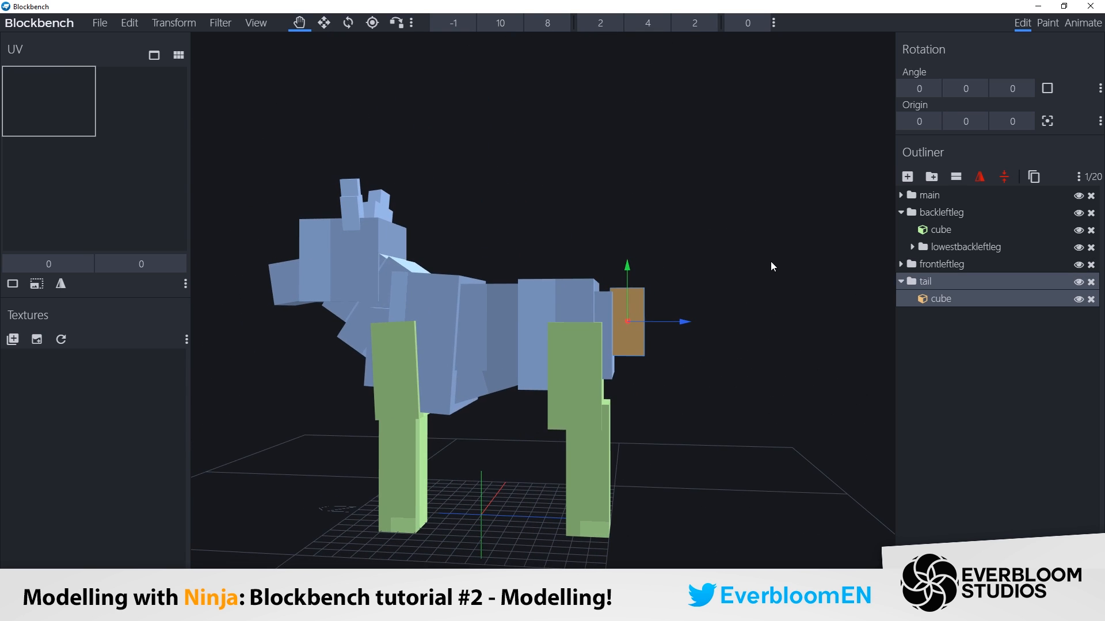
left_click_drag(539, 305, 649, 310)
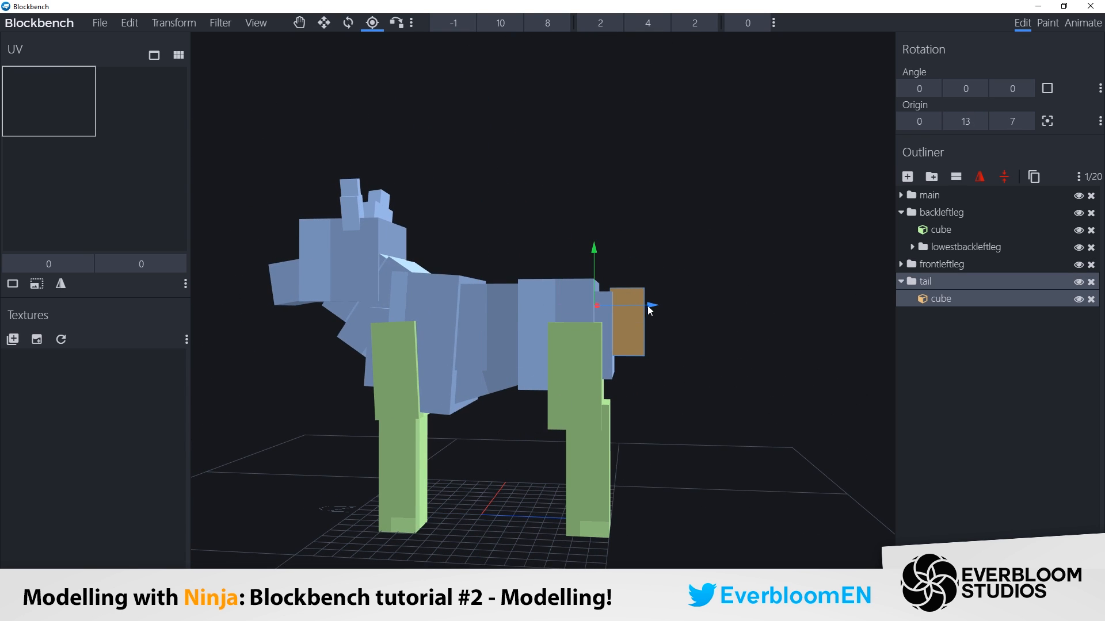
left_click(347, 24)
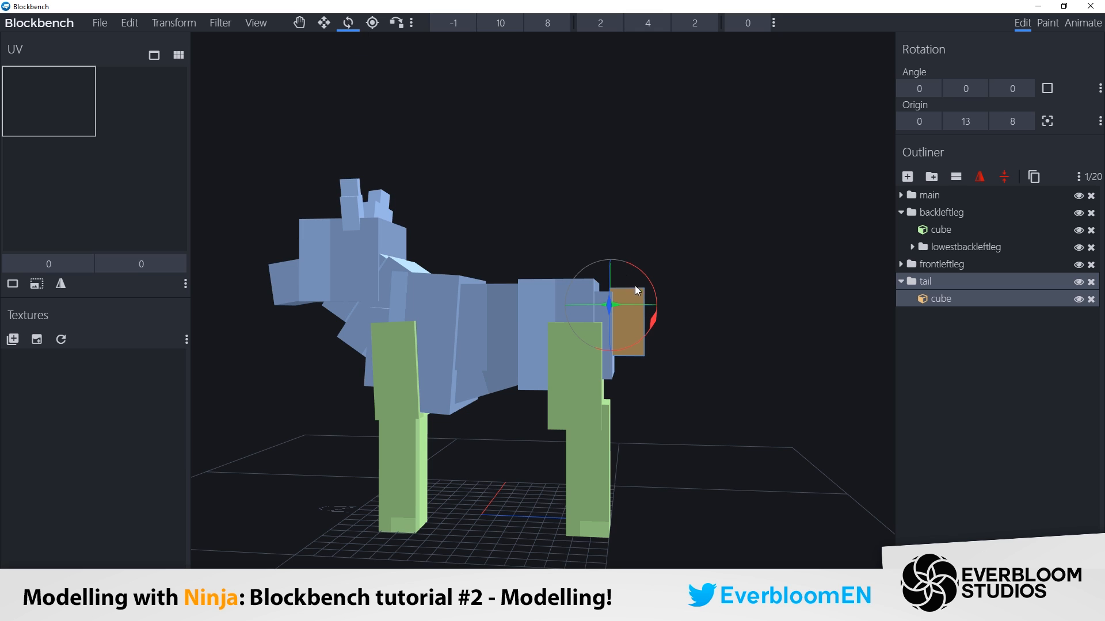
left_click_drag(655, 330, 691, 296)
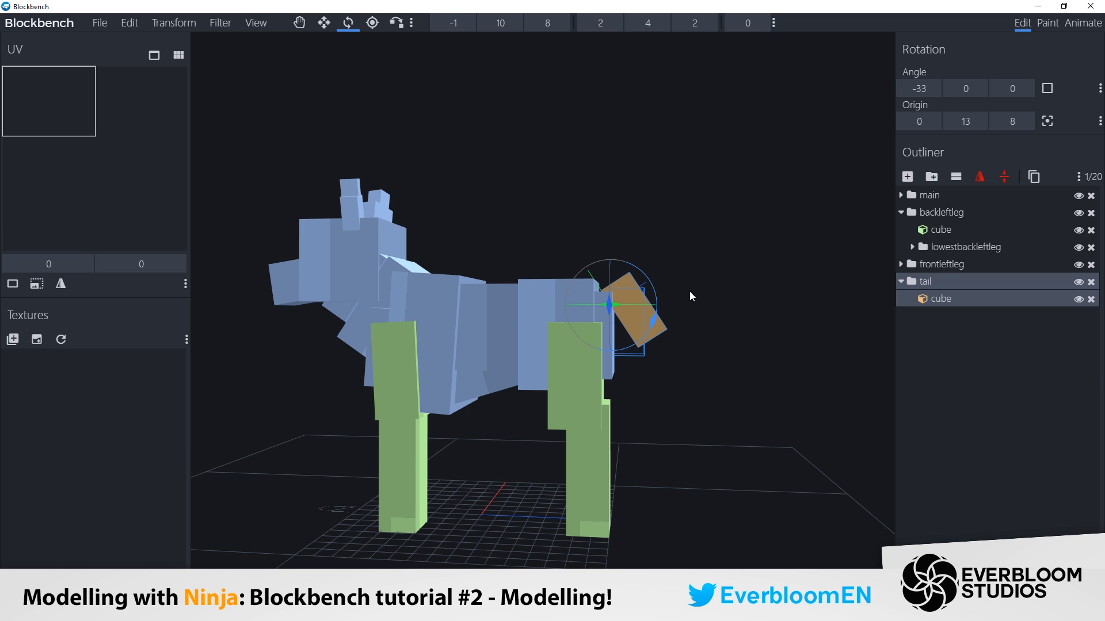
Refine the tail's tilt and fit its cube into the rump as 2×3×2 at Y 10.6, Z 7.5.
left_click(299, 23)
left_click_drag(602, 265, 609, 275)
left_click_drag(681, 289, 673, 295)
left_click_drag(685, 327, 705, 327)
left_click_drag(603, 274, 596, 262)
left_click(630, 23)
mouse_move(691, 330)
left_mouse_down()
mouse_move(667, 332)
mouse_move(688, 332)
left_mouse_up()
left_click(348, 23)
left_click_drag(588, 268, 580, 278)
left_click_drag(701, 327, 604, 329)
Duplicate the tail cube and put the copy in a nested group named tailmiddle.
right_click(956, 298)
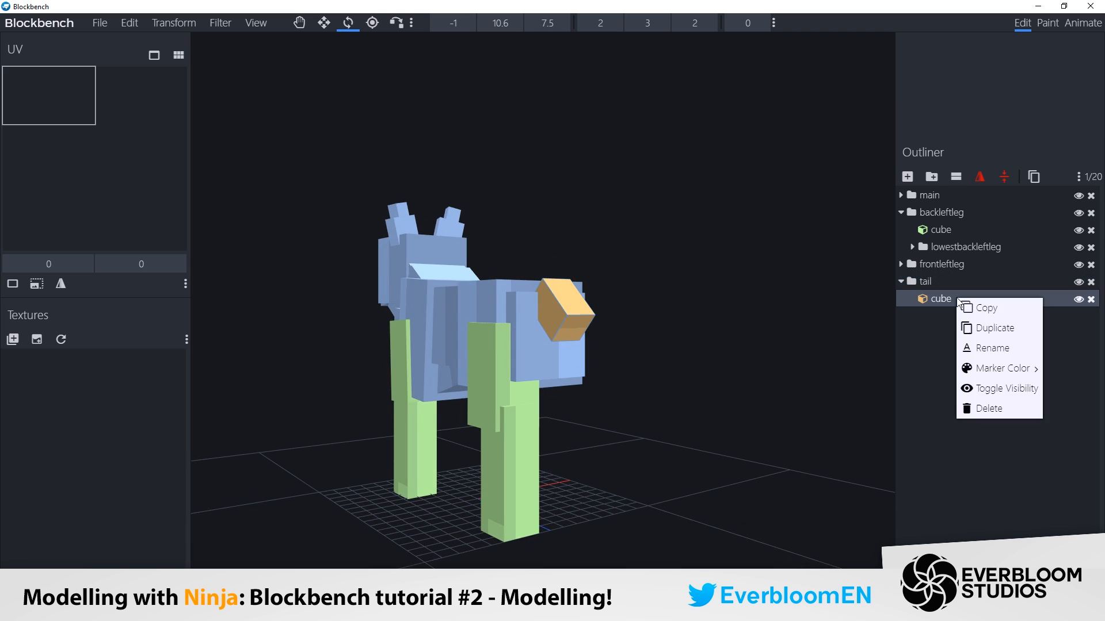
left_click(985, 328)
left_click(932, 177)
type("t")
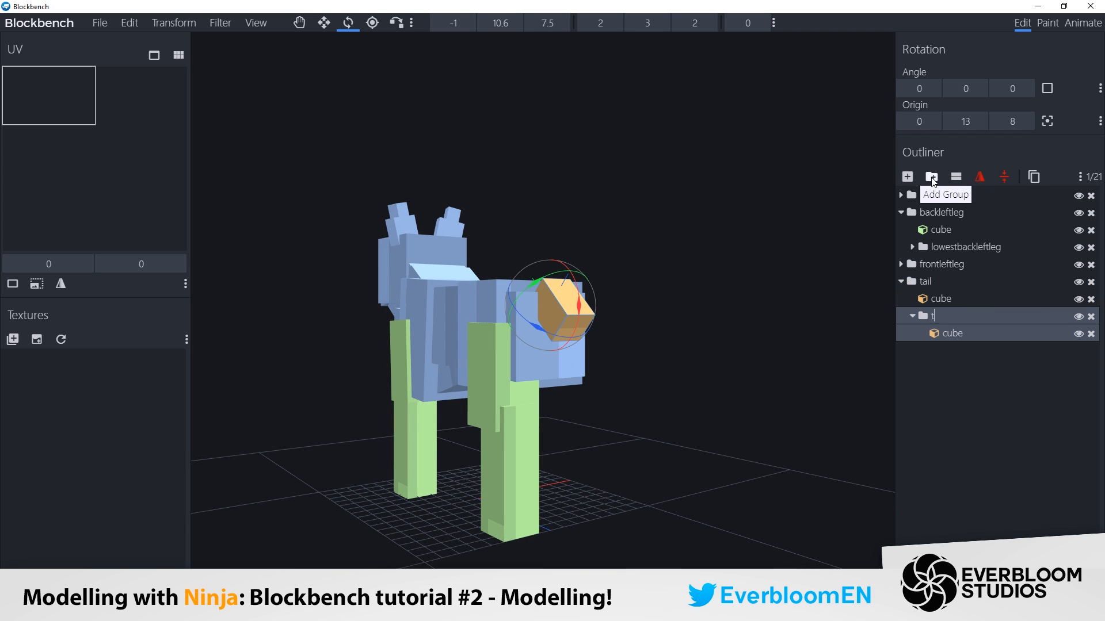
type("ailmiddle")
left_click(957, 344)
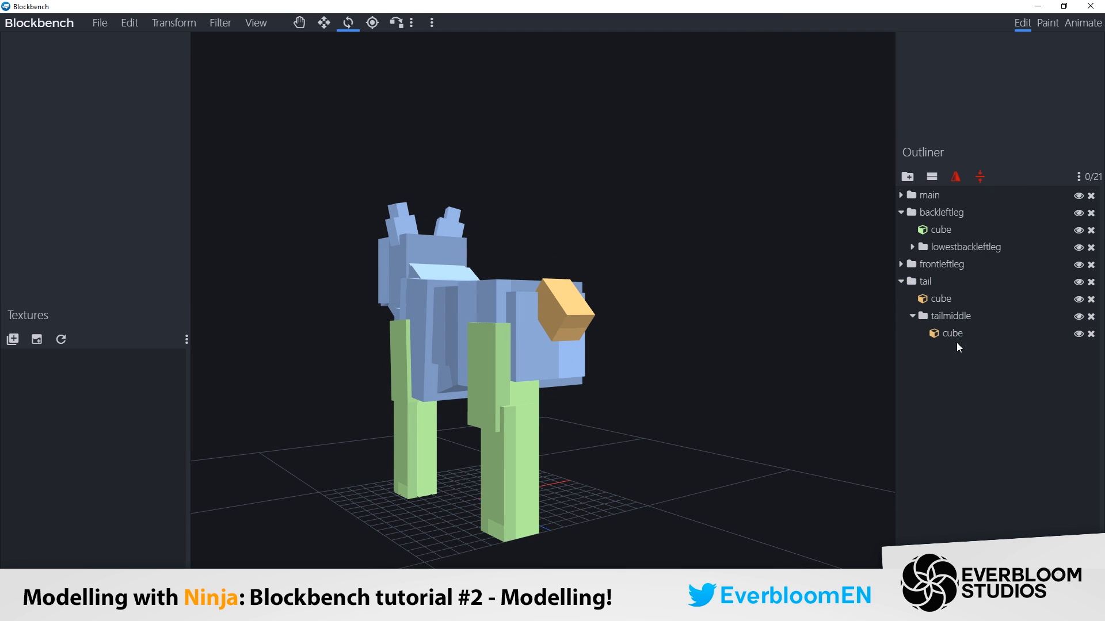
Slide the tailmiddle cube down along the tail and enlarge it to 3×6×3.
left_click(952, 317)
left_click_drag(760, 334, 828, 333)
left_click(299, 23)
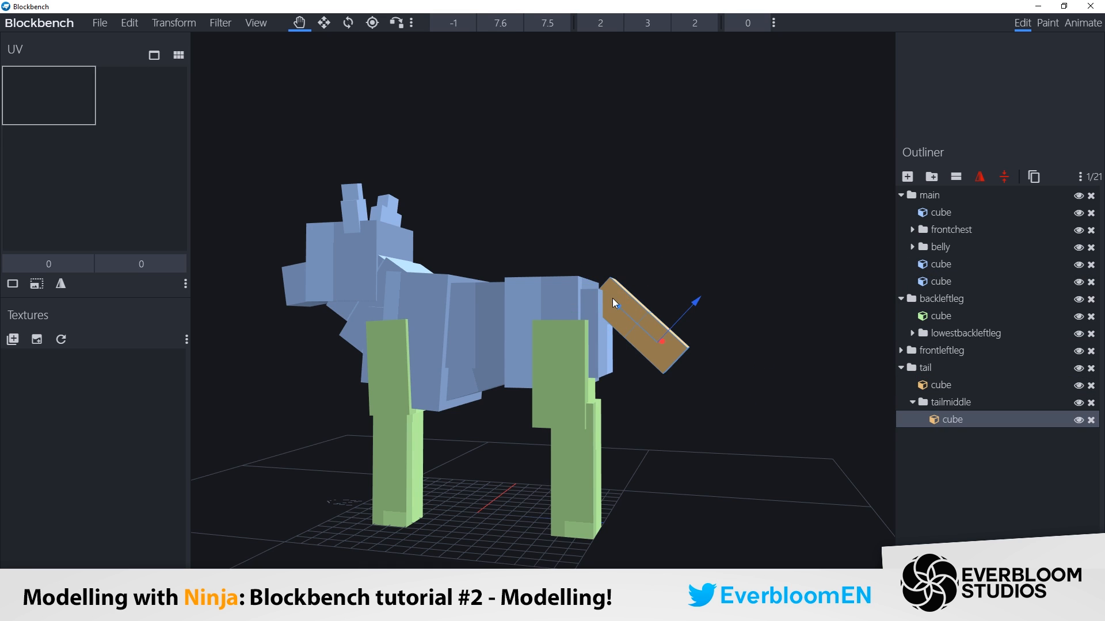
left_click_drag(805, 311, 758, 329)
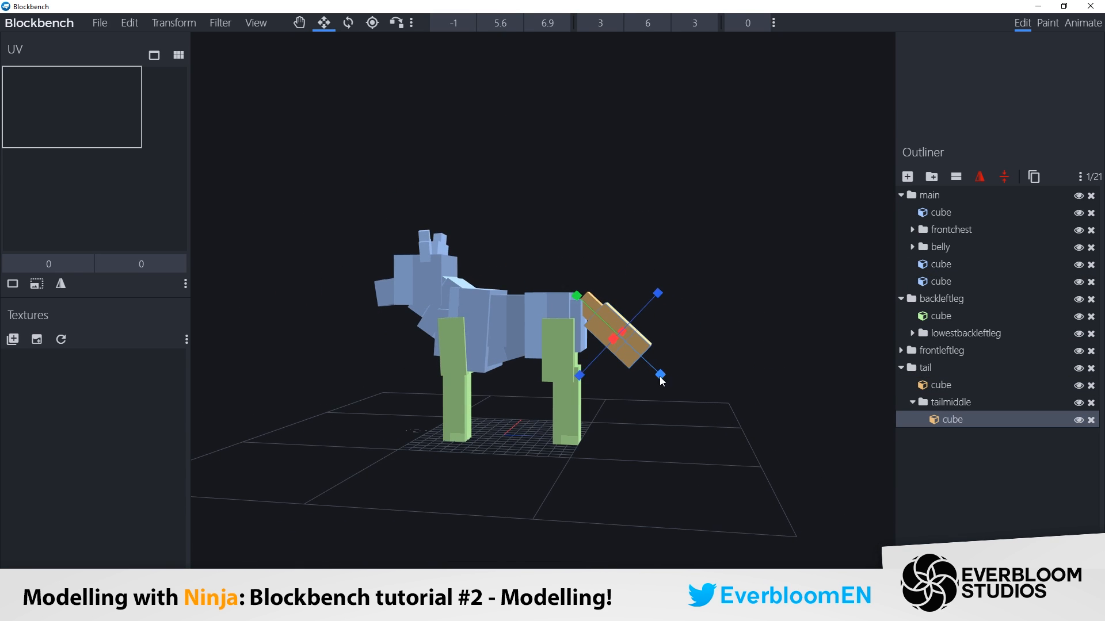
Move the tailmiddle cube's pivot from the grid centre to the tail joint, using the wireframe view.
key("p")
left_click_drag(707, 290, 513, 256)
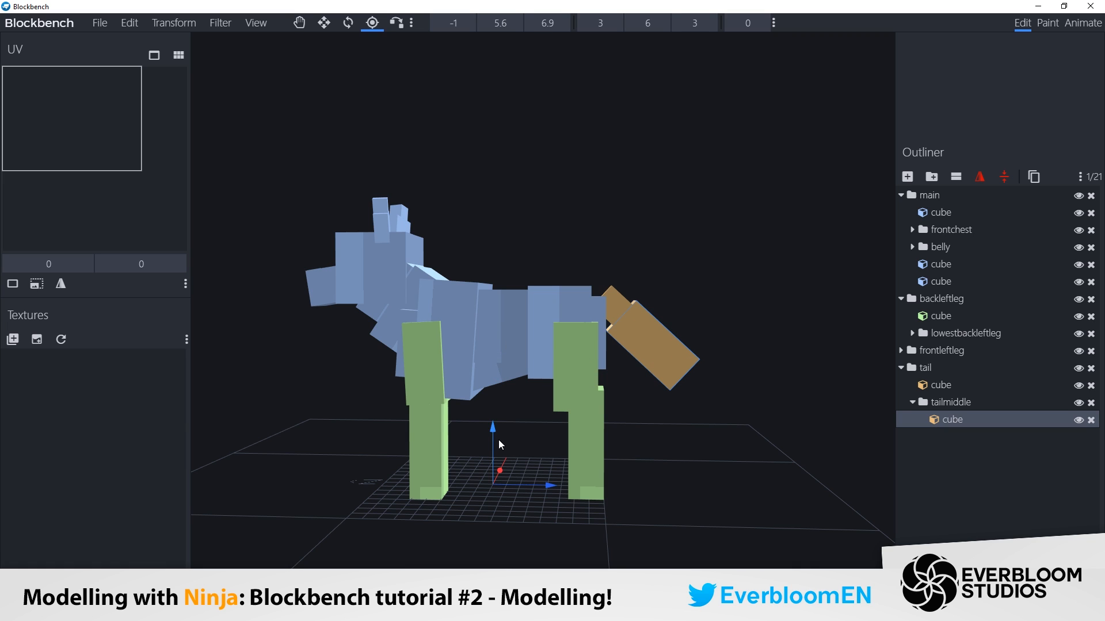
left_click_drag(498, 441, 555, 193)
key("z")
left_click_drag(577, 355, 718, 340)
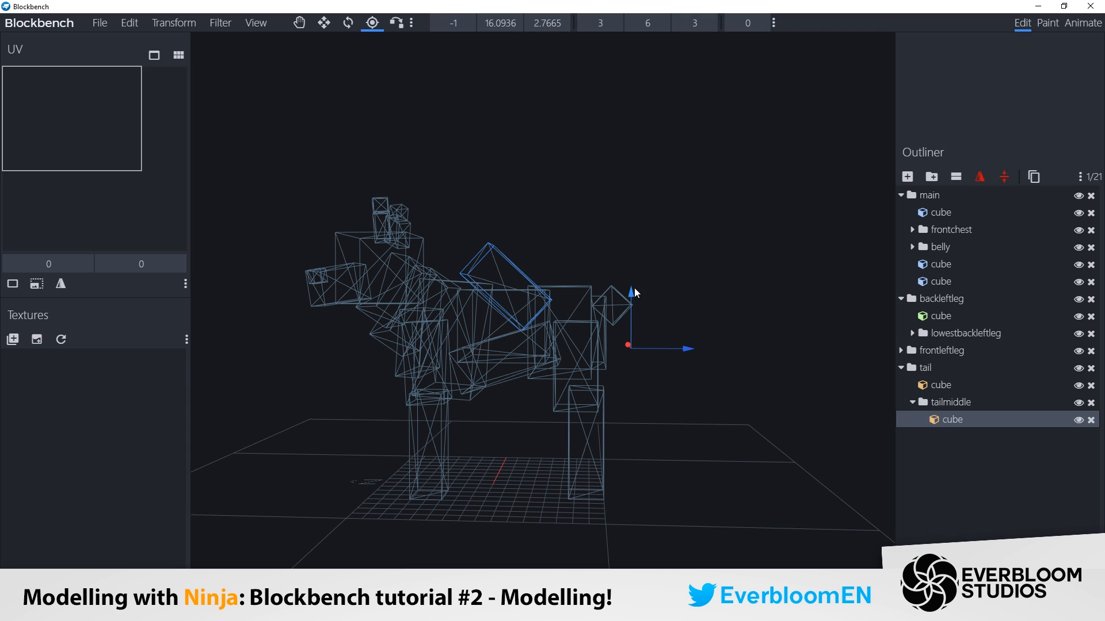
left_click_drag(634, 288, 638, 262)
left_click_drag(677, 320, 620, 281)
Move the tailmiddle cube back onto the end of the tail base, at Y 5.8303, Z 6.9519.
left_click(300, 25)
left_click_drag(468, 290, 539, 355)
left_click_drag(606, 344, 678, 275)
key("z")
left_click_drag(592, 277, 611, 300)
left_click_drag(689, 298, 682, 301, "ctrl")
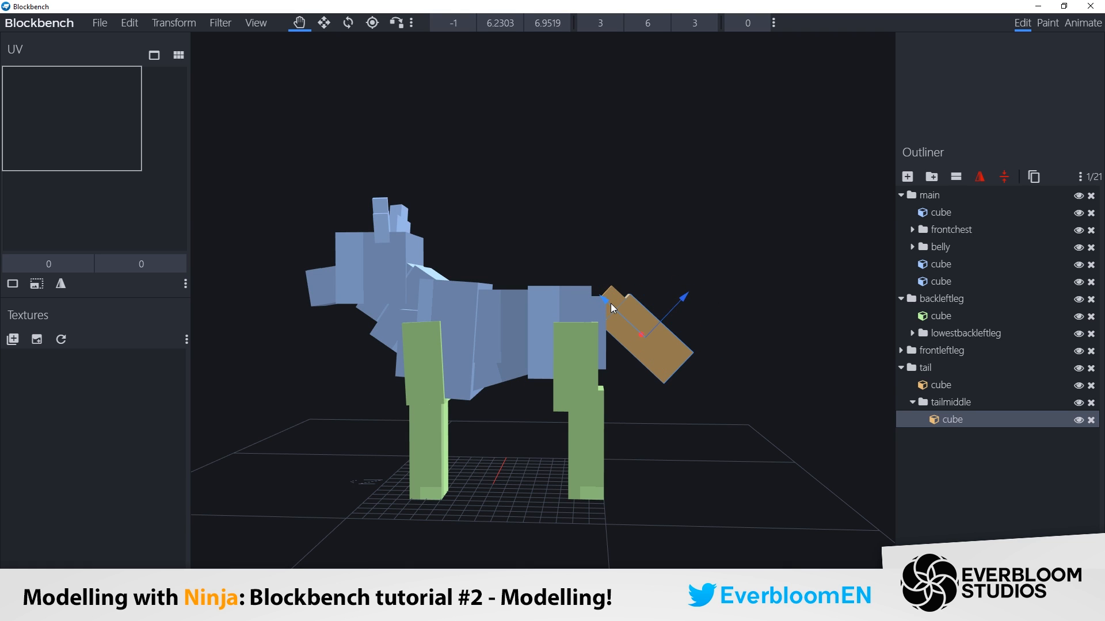
left_click_drag(610, 304, 615, 309, "ctrl")
Rotate the tailmiddle cube about its pivot so it hangs more steeply than the tail base.
key("p")
left_click_drag(676, 295, 661, 298)
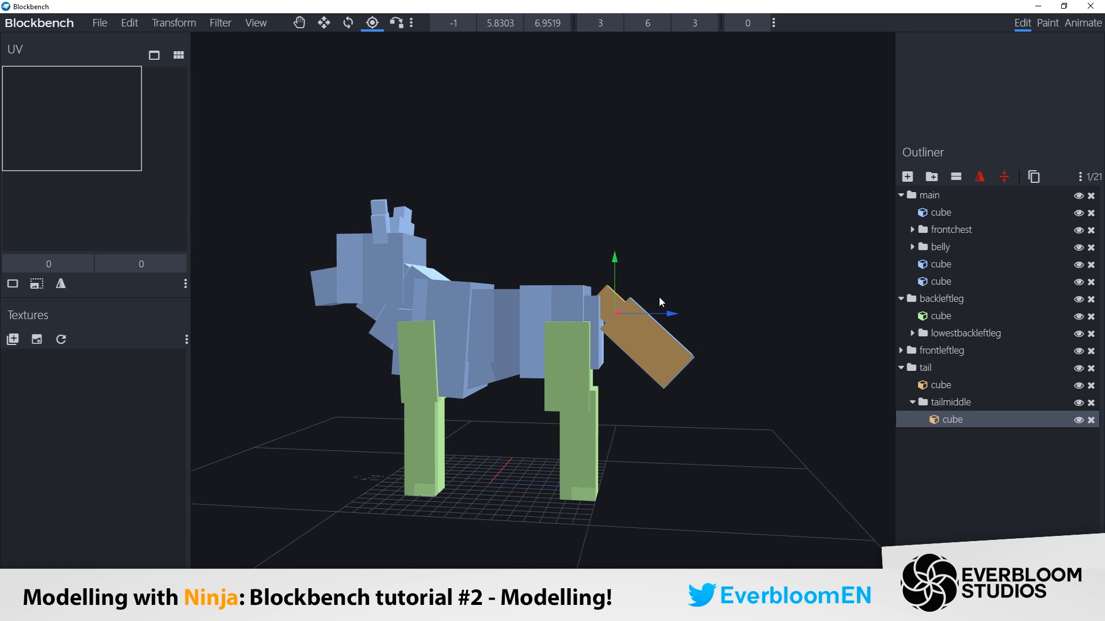
left_click(347, 23)
left_click(674, 349)
mouse_move(645, 305)
left_mouse_down()
mouse_move(648, 323)
mouse_move(654, 317)
left_mouse_up()
Centre the tailmiddle cube at X -1.5 and lengthen it downward to 3×7×3.
left_click_drag(725, 327, 576, 378)
scroll(740, 313, "down", 3)
left_click(299, 23)
left_click(543, 396)
left_click_drag(601, 403, 736, 322)
left_click(922, 478)
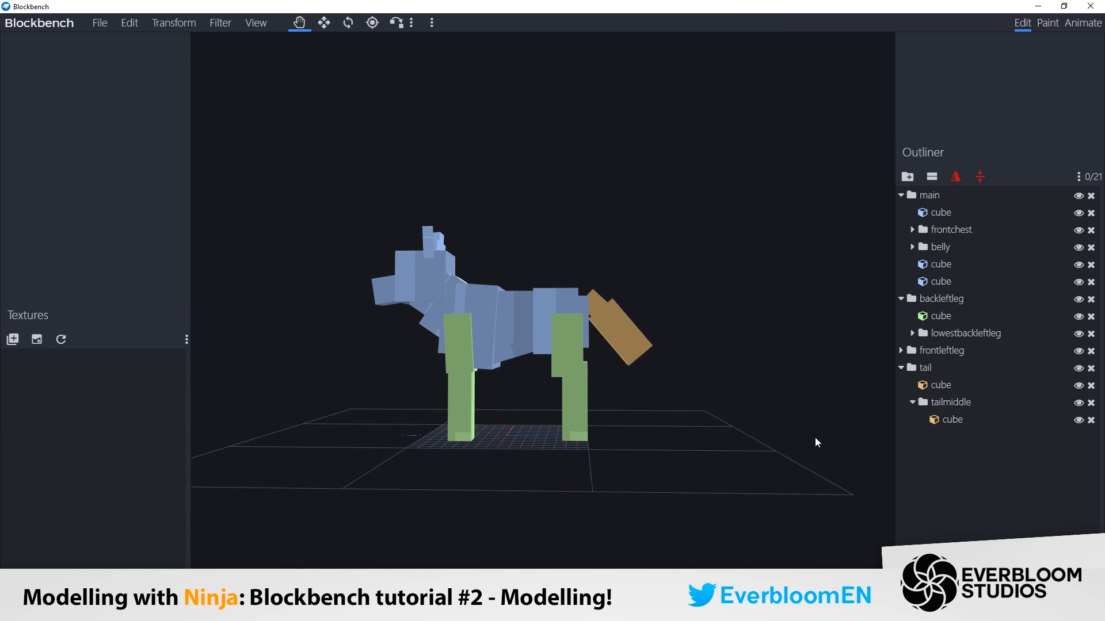
left_click(632, 356)
left_click_drag(662, 377, 671, 389)
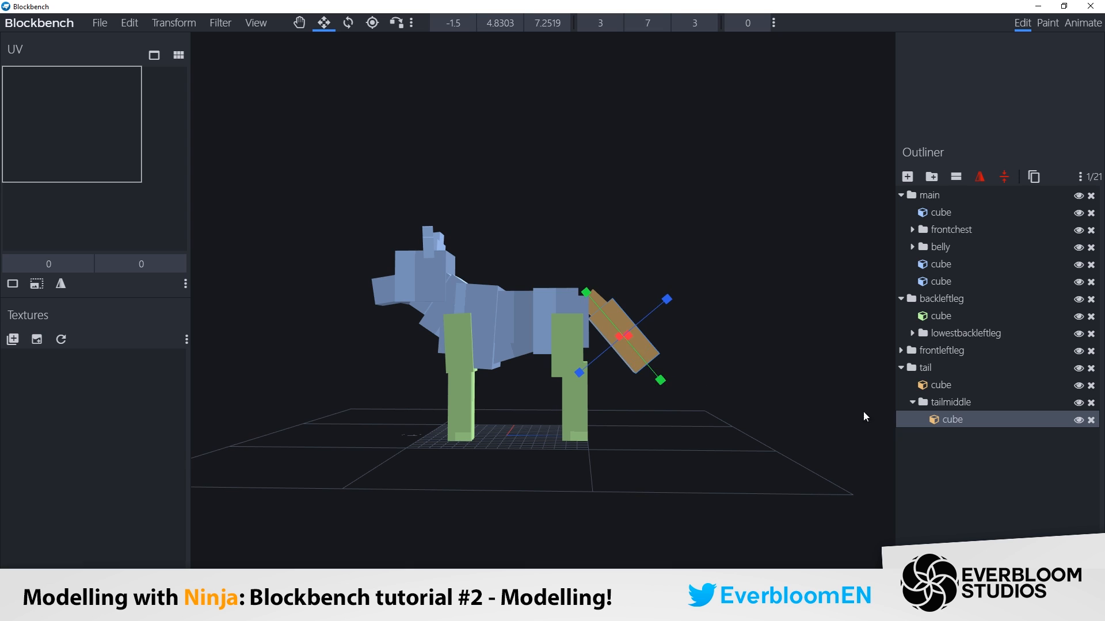
Copy the tailmiddle cube into a new nested group named tailend inside tailmiddle.
key("v")
right_click(1004, 419)
left_click(1026, 451)
left_click(942, 174)
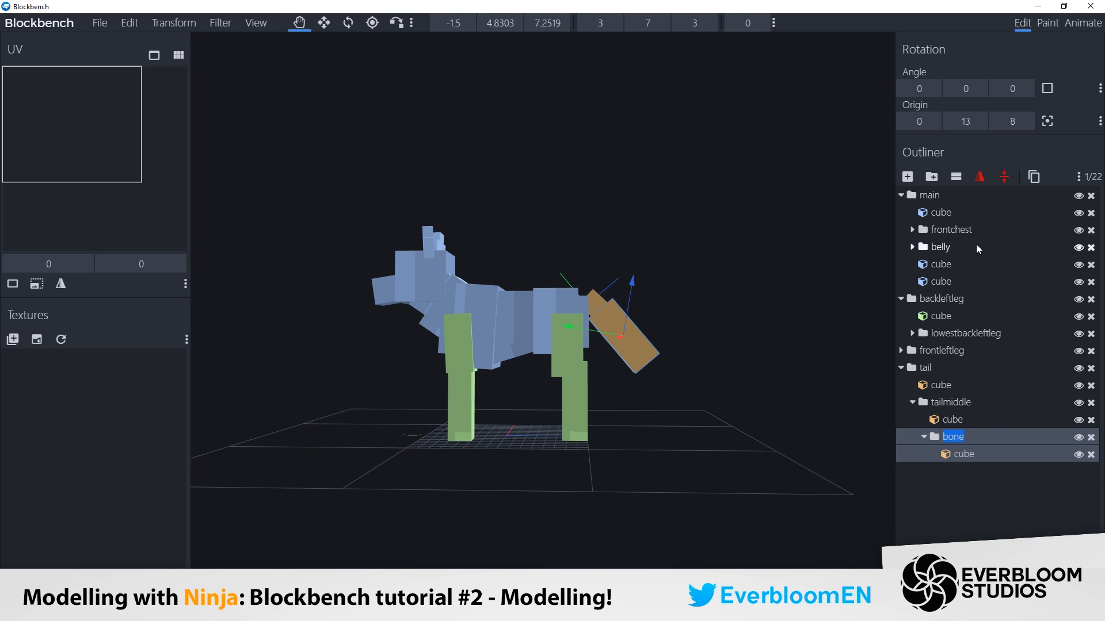
type("tailend")
key("Return")
Move the tailend group's pivot to the lower end of the tail, at origin 0, 5, 8.8, using the wireframe view.
left_click(372, 22)
left_click_drag(564, 270, 607, 307)
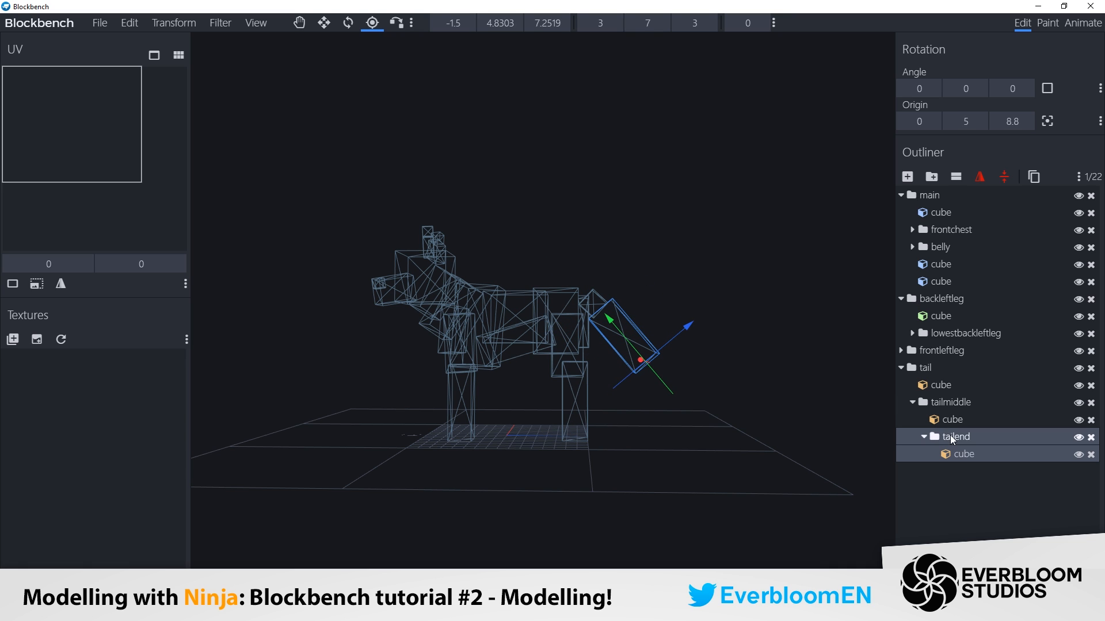
left_click(643, 345)
key("z")
Position the tailend cube at the tail's lower end, shorten it to a height of 2 and narrow it into a tip.
left_click_drag(598, 261, 633, 327)
left_click(663, 319)
key("ctrl+z")
key("ctrl+z")
left_click(298, 24)
left_click_drag(588, 295, 633, 346)
left_click(324, 24)
left_click_drag(705, 429, 672, 390)
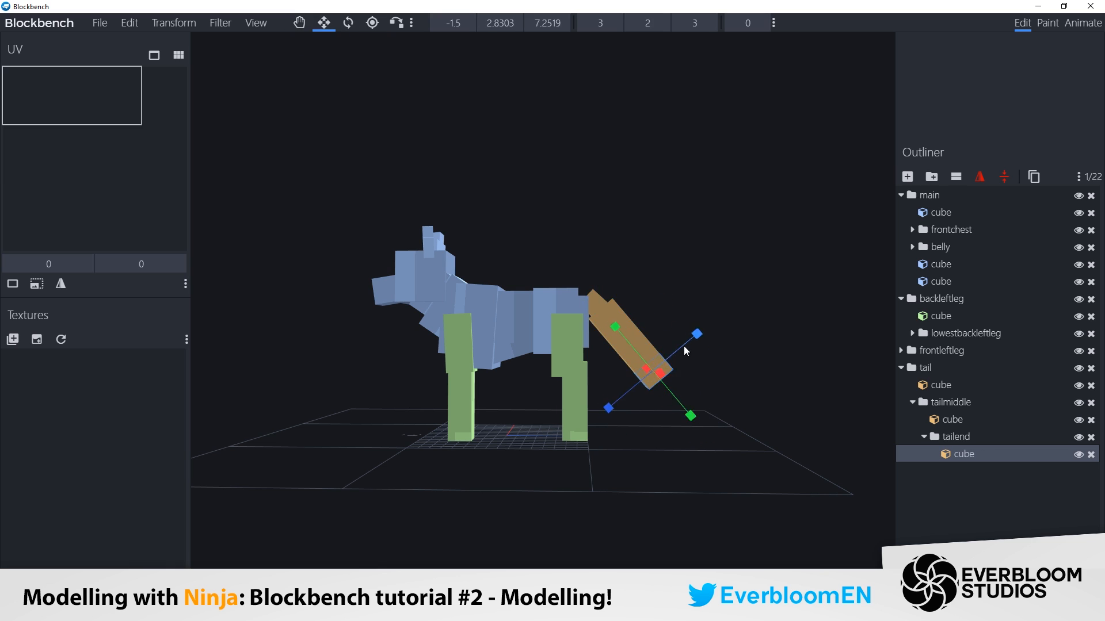
left_click_drag(695, 333, 687, 339)
Examine the three-part tail and the body proportions from the side, front and rear.
left_click(299, 24)
left_click_drag(598, 372, 811, 440)
left_click(668, 381)
left_click(677, 392)
left_click(925, 368)
right_click_drag(682, 341, 710, 362)
mouse_move(711, 361)
left_mouse_down()
mouse_move(728, 320)
mouse_move(708, 362)
left_mouse_up()
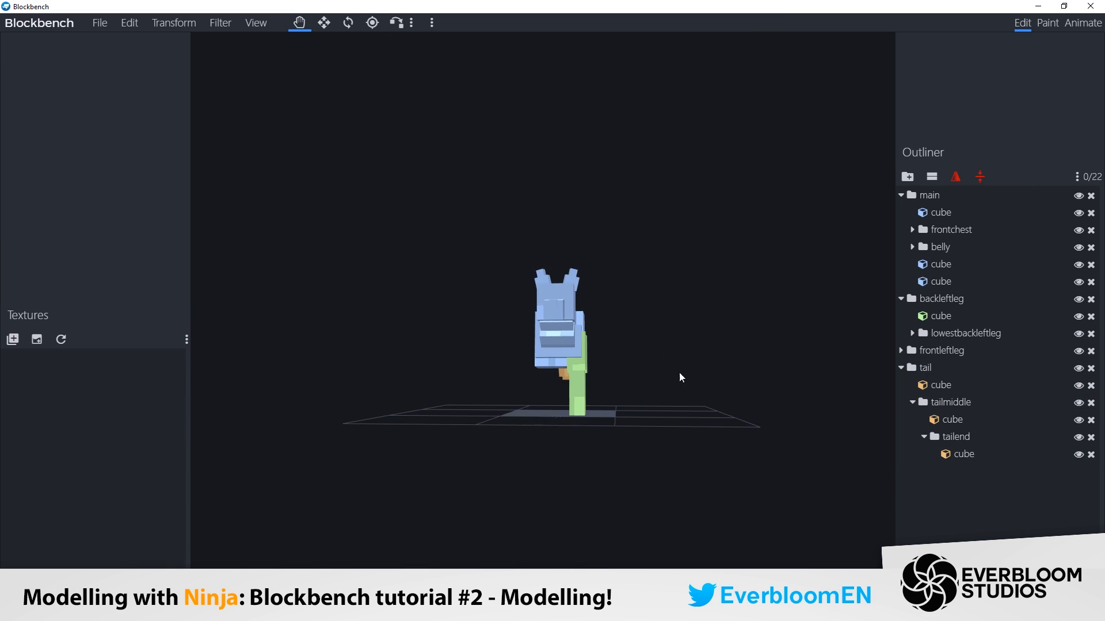
left_click_drag(681, 377, 494, 355)
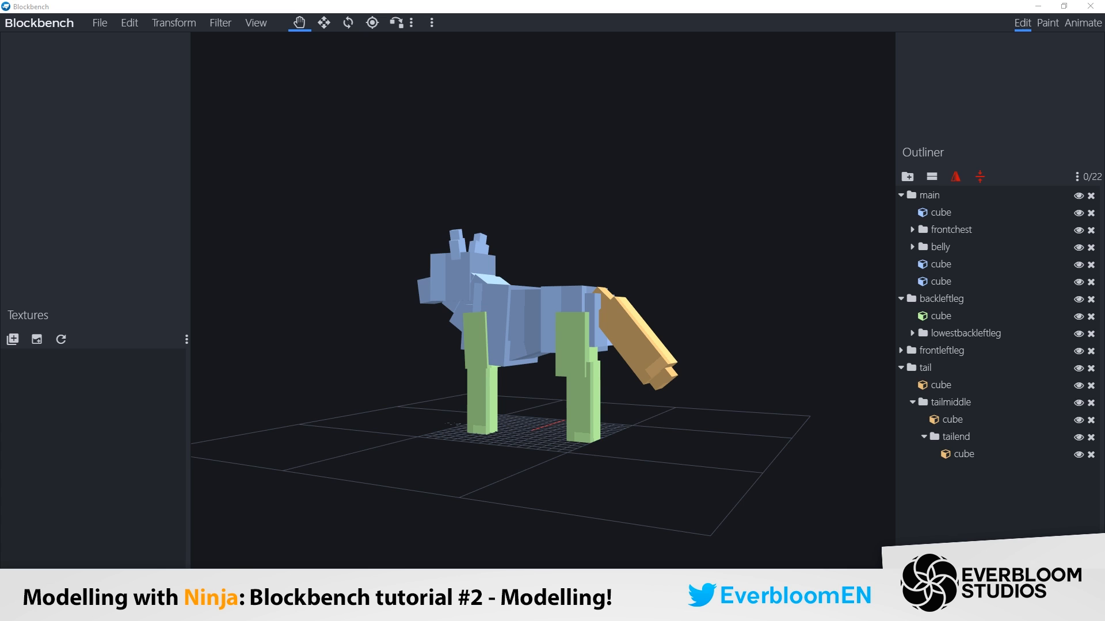
left_click_drag(639, 258, 602, 301)
scroll(690, 244, "up", 3)
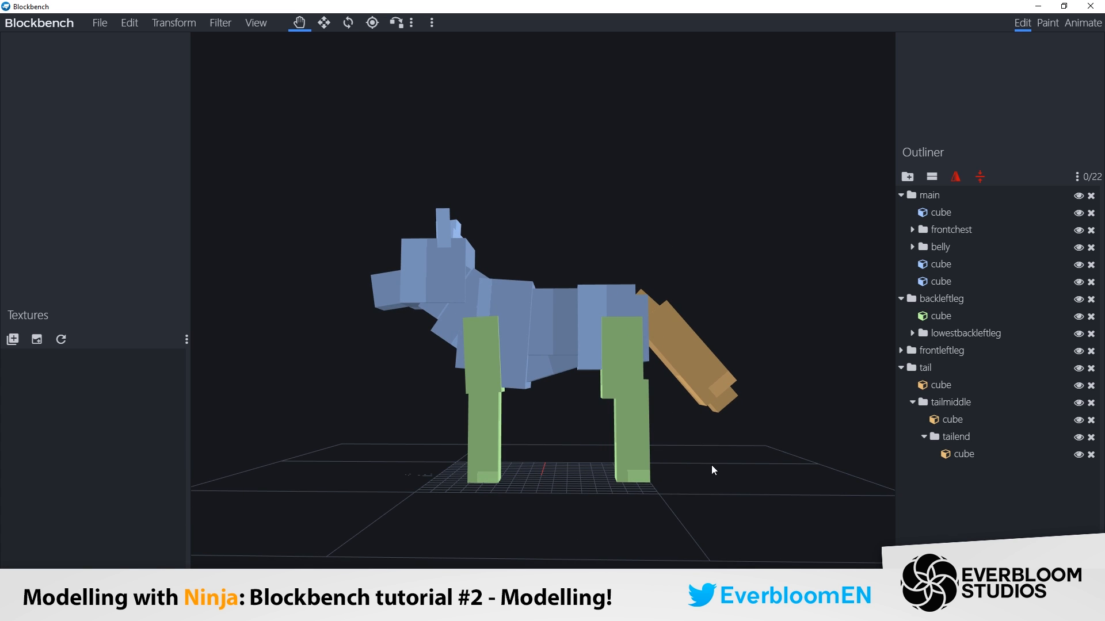
Extend the upper cube of the back left leg forward to 3×6×4.
left_click_drag(711, 465, 697, 451)
left_click(633, 391)
key("s")
left_click_drag(677, 416, 661, 402)
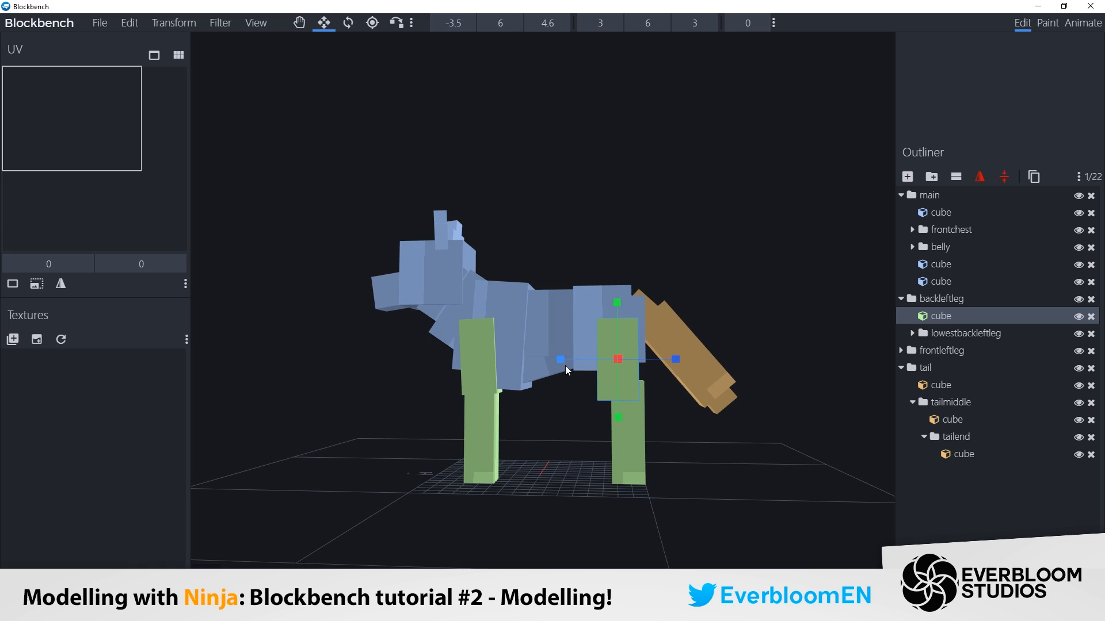
left_click_drag(565, 365, 550, 364)
key("v")
left_click_drag(678, 413, 710, 391)
scroll(703, 435, "down", 3)
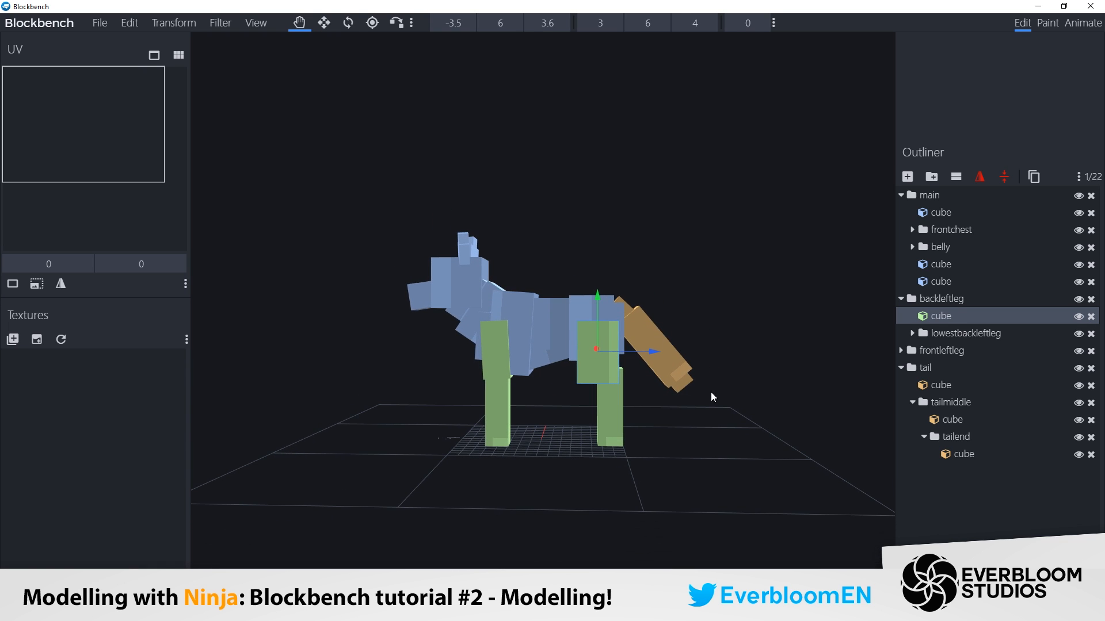
Set the head cube's inflate value to 0.2.
left_click_drag(792, 290, 675, 429)
left_click_drag(662, 366, 497, 267)
left_click(497, 267)
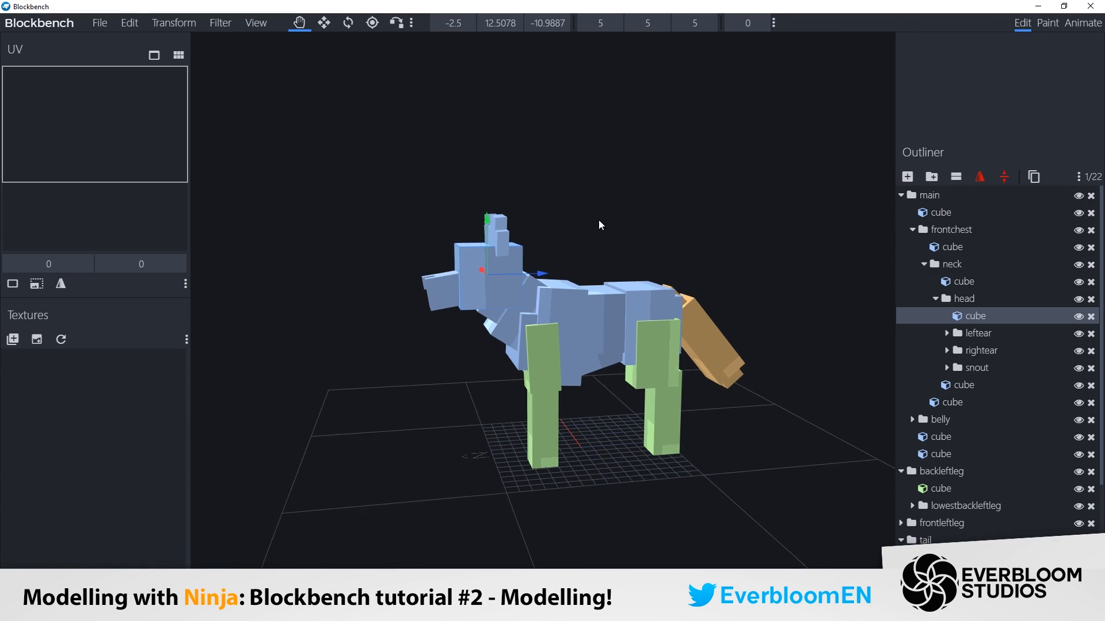
left_click_drag(598, 220, 678, 208)
mouse_move(654, 269)
left_mouse_down()
mouse_move(654, 236)
mouse_move(650, 276)
left_mouse_up()
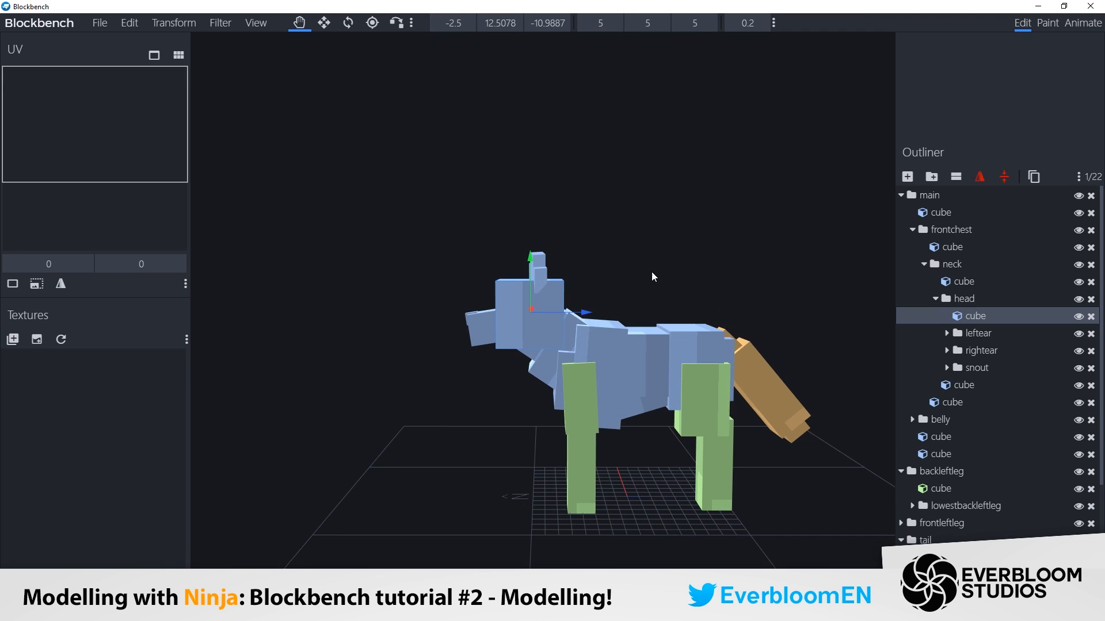
Examine the right ear, the snout and the head's proportions from the side and front.
key("ctrl+Up")
key("ctrl+Left")
key("ctrl+Left")
left_click_drag(659, 200, 650, 236)
left_click(535, 263)
left_click_drag(589, 292, 604, 253)
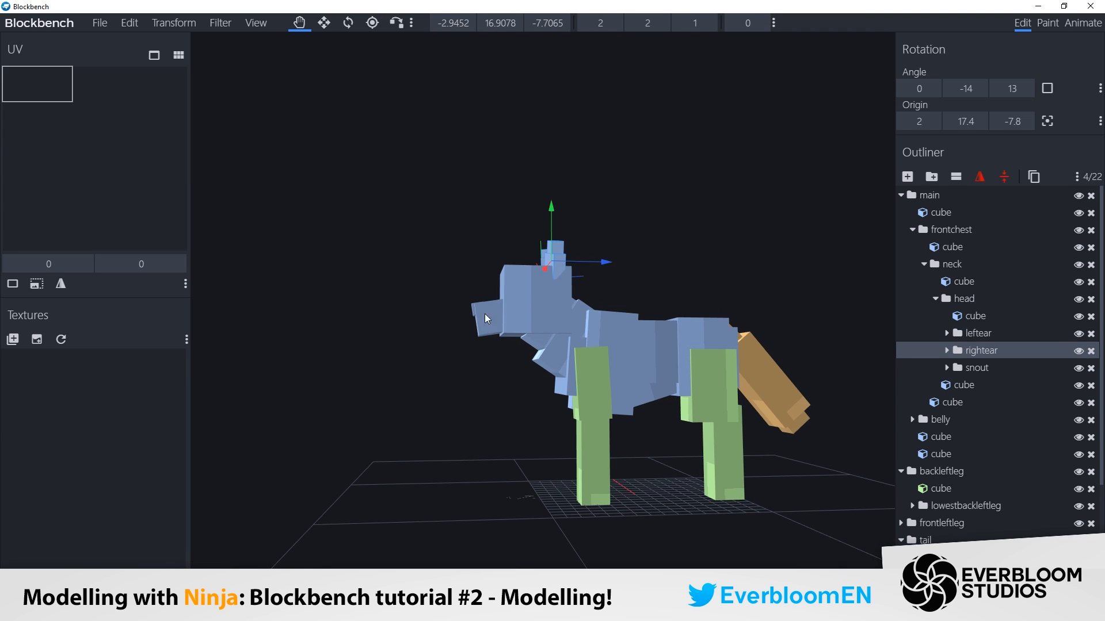
left_click(486, 317)
left_click_drag(515, 357, 749, 464)
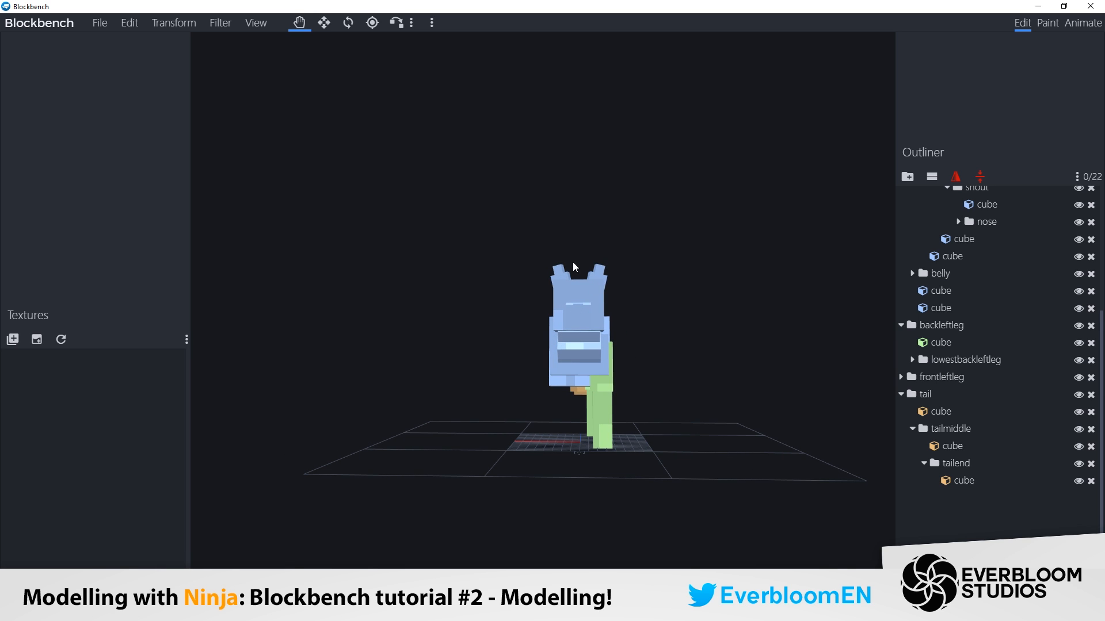
left_click_drag(638, 451, 723, 81)
Set the inflate value of the 7×8×4 front chest cube to 0.1.
left_click(604, 266)
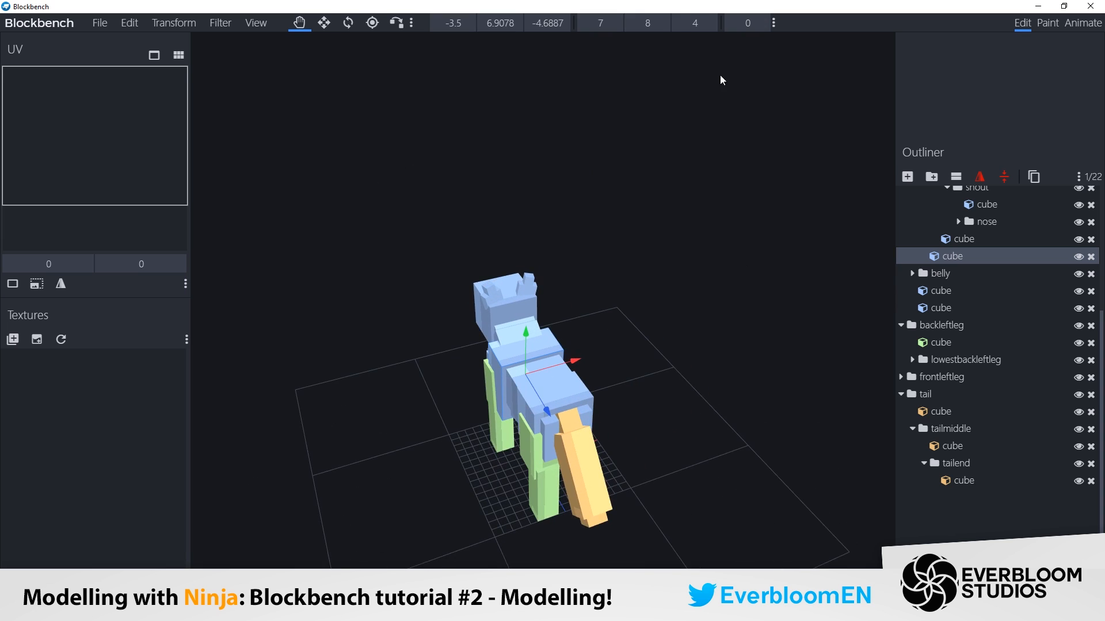
left_click(763, 25)
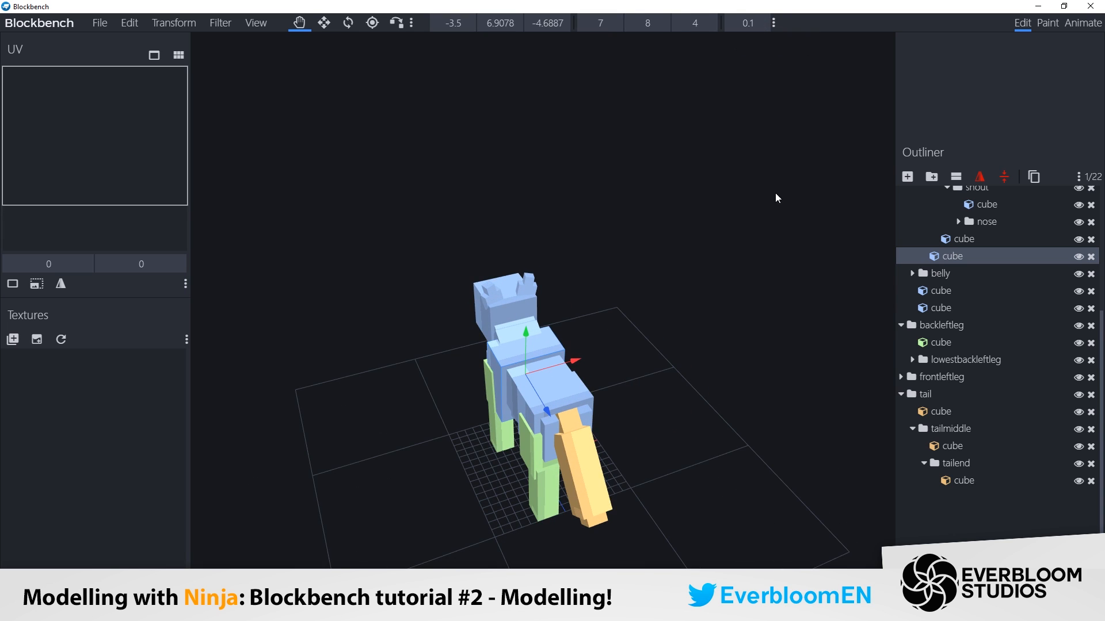
left_click(533, 381)
left_click_drag(609, 376, 713, 330)
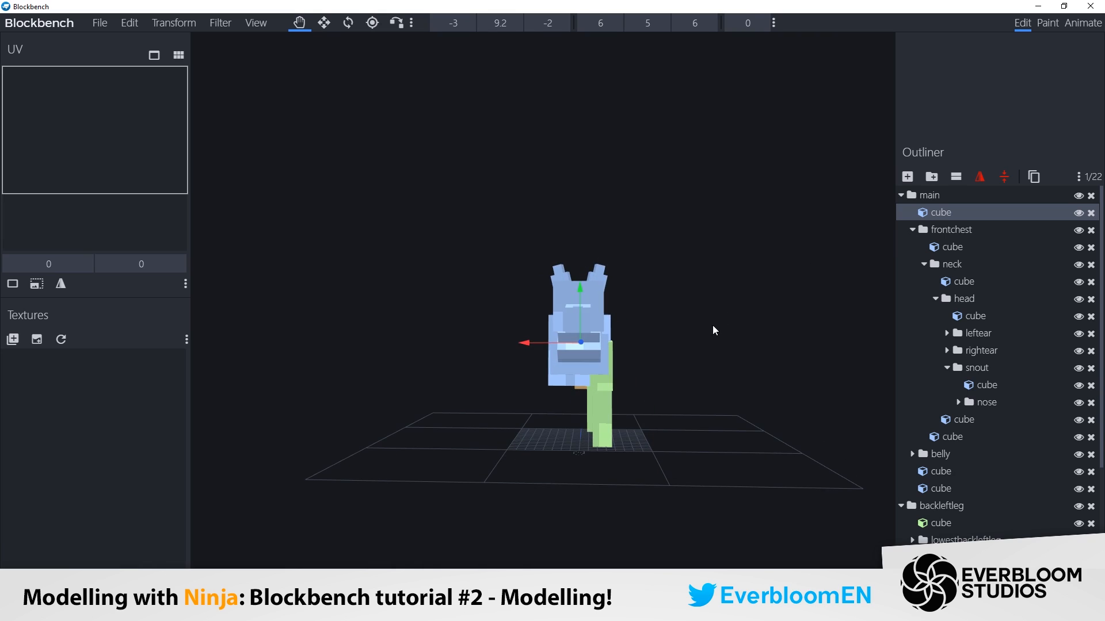
Set the back left leg's upper cube to Z 3.7 with an inflate value of -0.1.
left_click(603, 381)
scroll(833, 372, "up", 3)
right_click_drag(833, 372, 823, 330)
left_click(918, 452)
left_click_drag(687, 371, 398, 376)
left_click(971, 420)
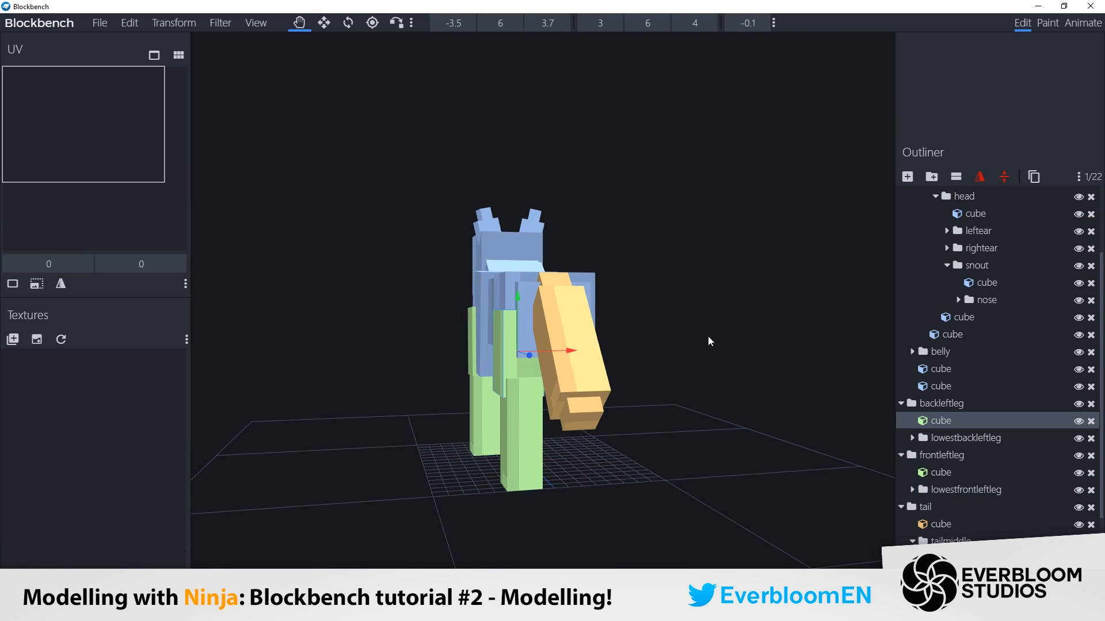
left_click(975, 406)
Collapse the outliner groups, then duplicate the frontleftleg group and mirror the copy to the husky's right side.
left_click_drag(679, 391, 653, 387)
left_click_drag(545, 380, 543, 379)
left_click_drag(593, 436, 800, 429)
left_click(608, 354)
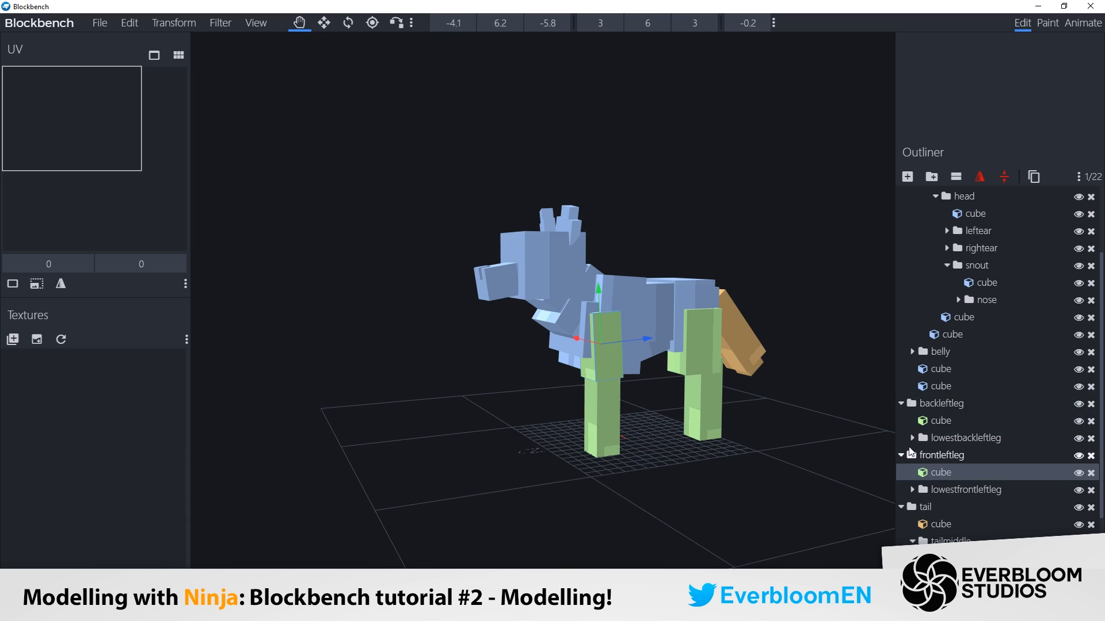
scroll(910, 403, "down", 5)
right_click(952, 397)
left_click(978, 491)
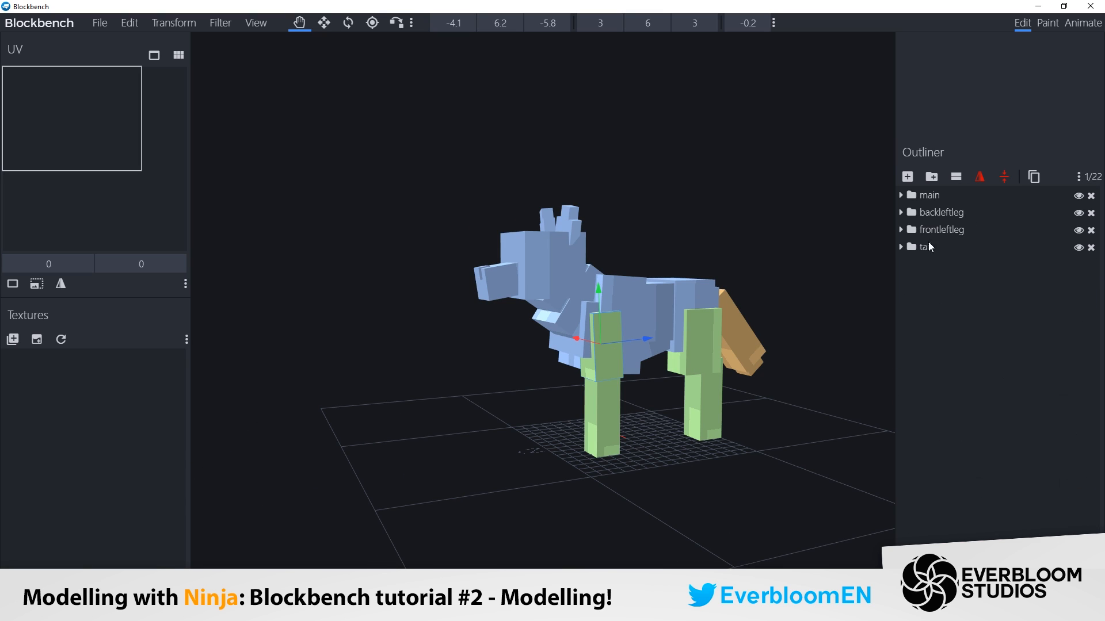
left_click(936, 230)
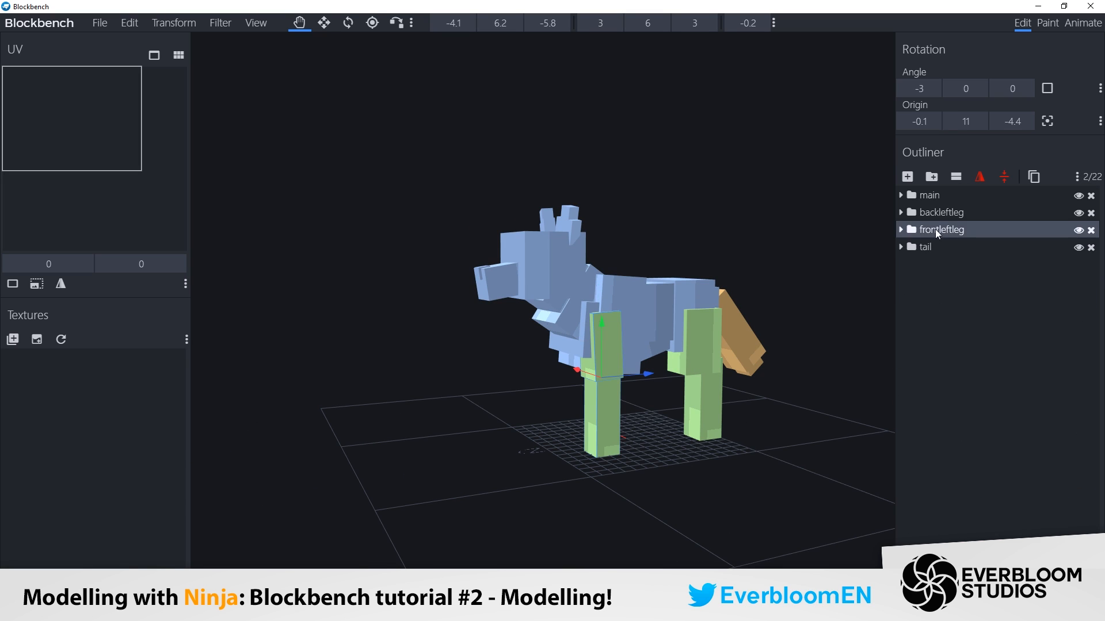
left_click(1034, 177)
left_click(980, 177)
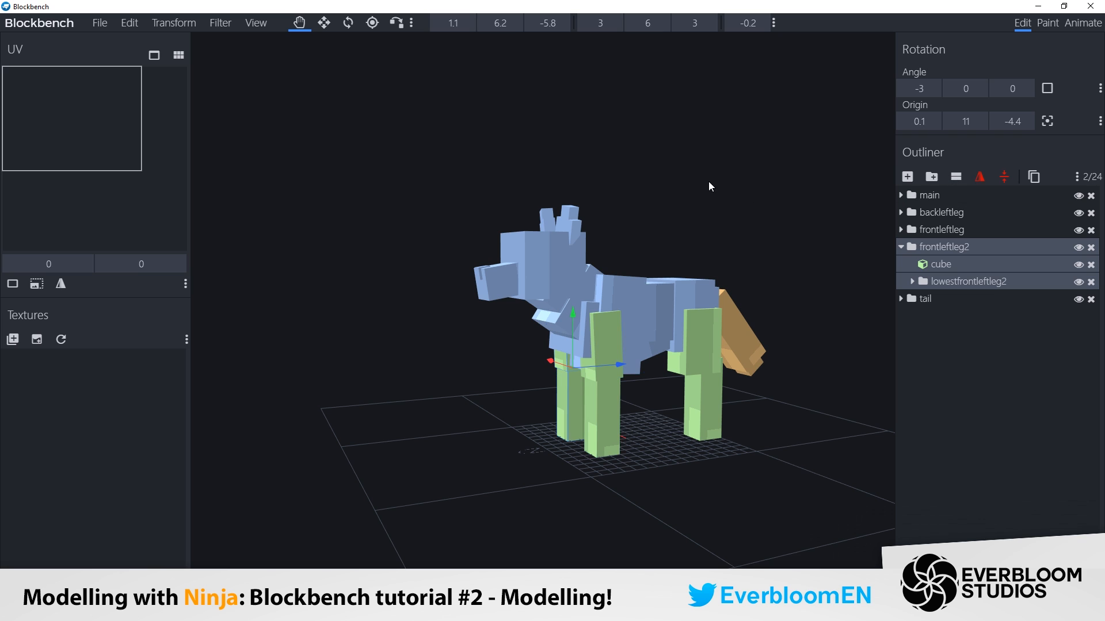
left_click_drag(709, 182, 826, 175)
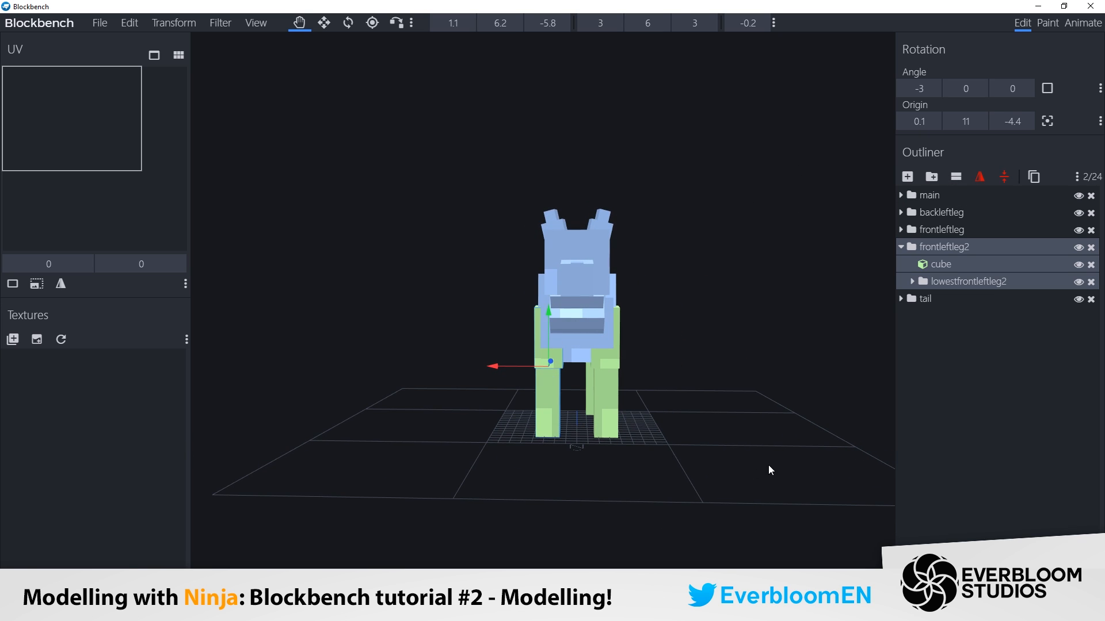
left_click_drag(770, 469, 728, 467)
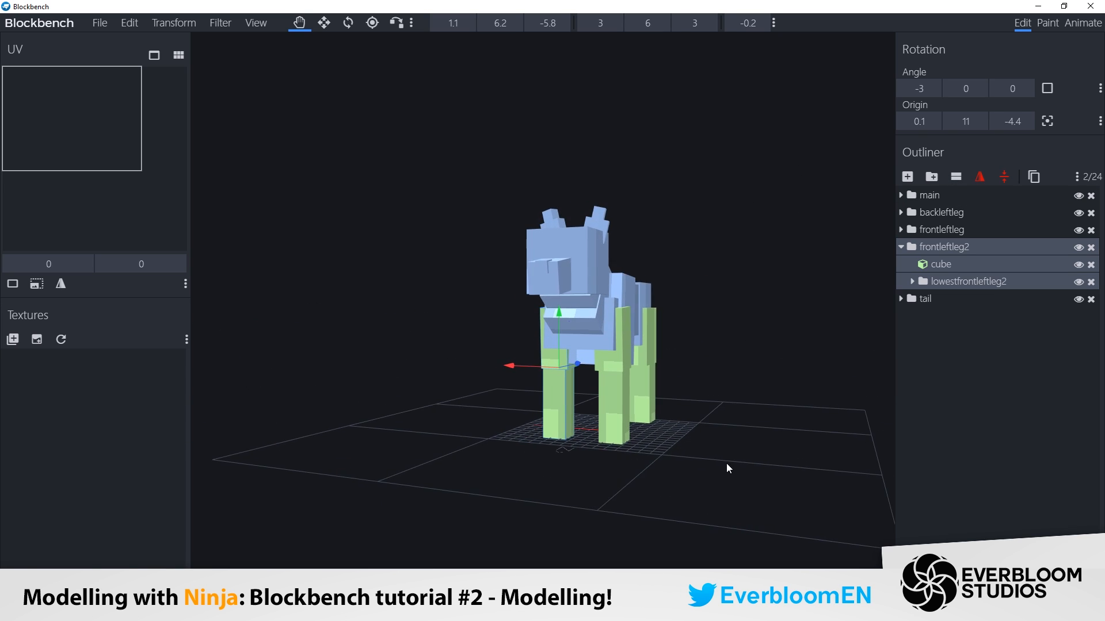
Rename the mirrored front leg group frontrightleg and its child group lowestfrontrightleg, and collapse the group.
double_click(947, 246)
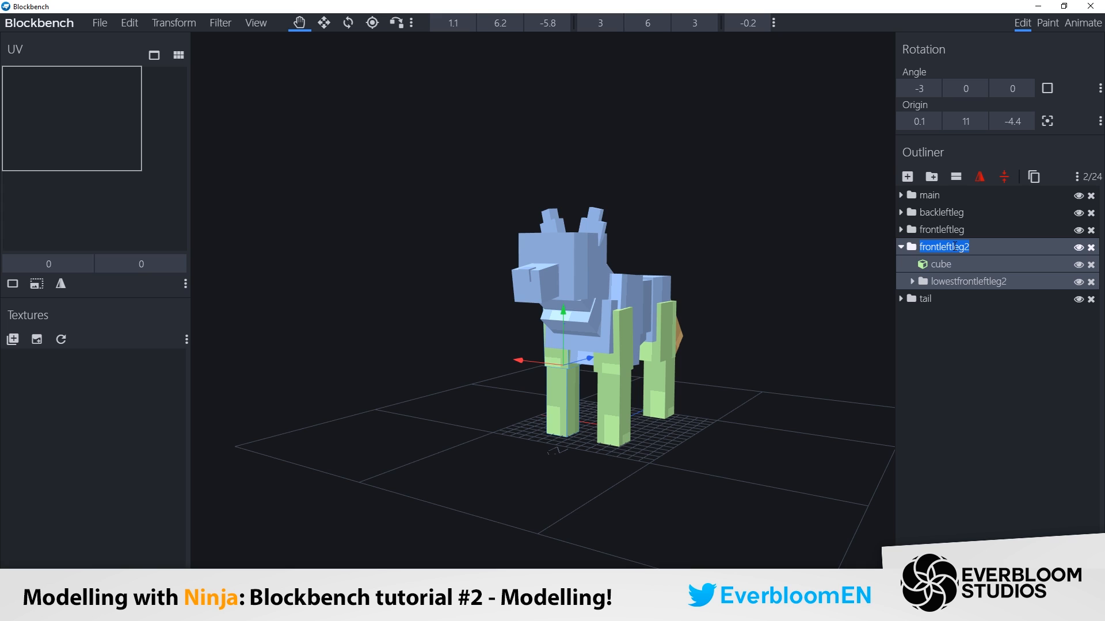
left_click_drag(939, 246, 1040, 246)
type("rightleg")
left_click(1041, 281)
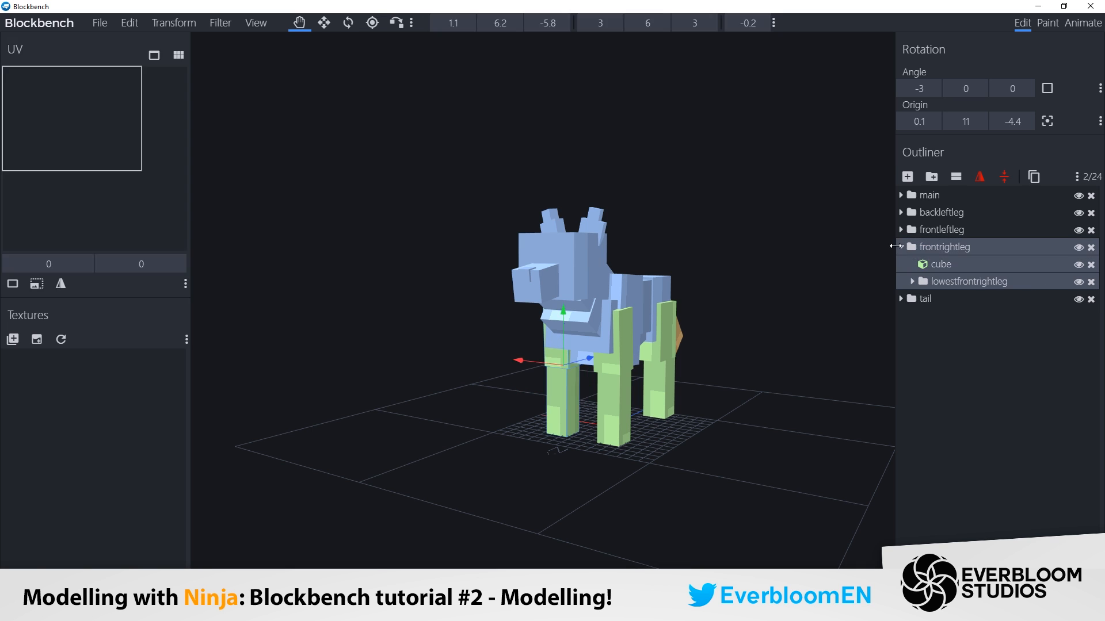
left_click(900, 246)
Duplicate the backleftleg group and mirror the copy to the husky's right side.
left_click_drag(805, 291, 572, 294)
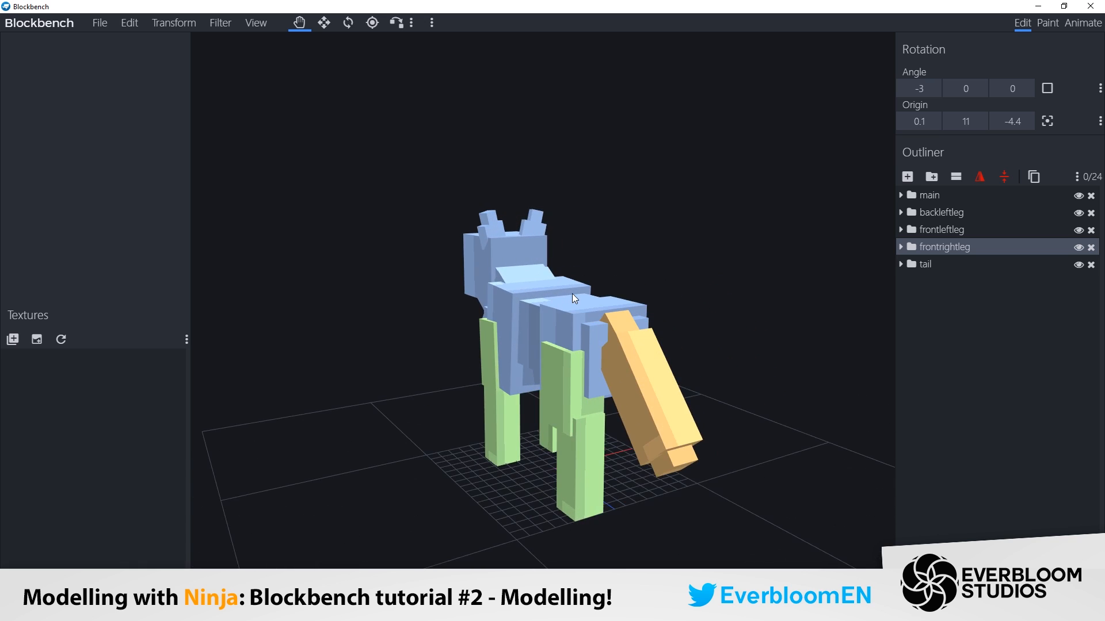
left_click(941, 211)
left_click(1034, 177)
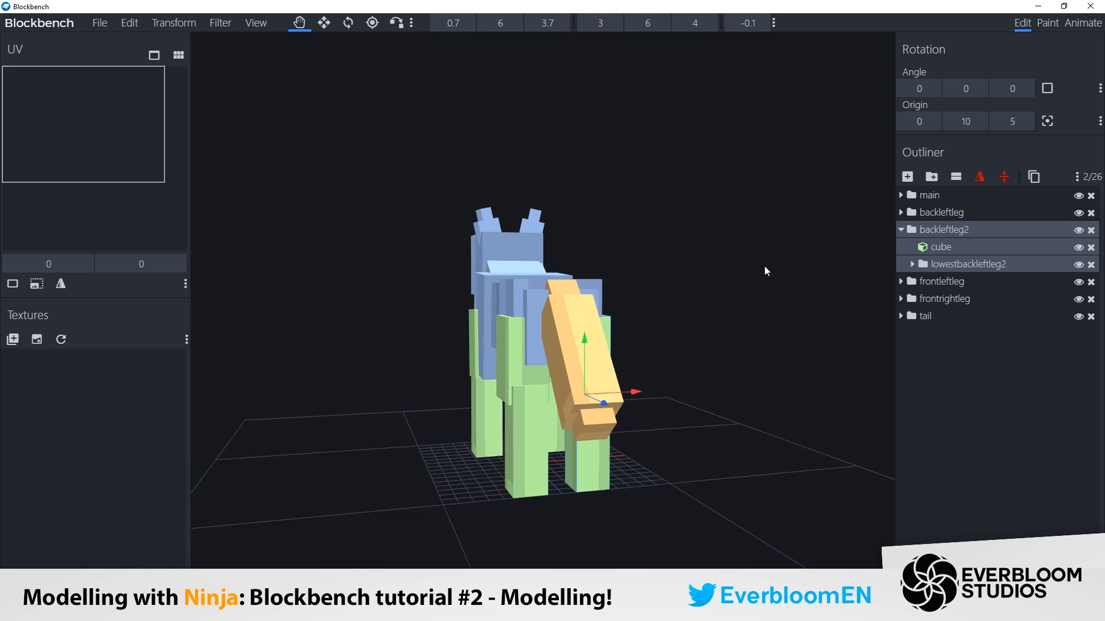
Rename the mirrored back leg group backrightleg.
double_click(950, 230)
left_click_drag(938, 229, 1039, 231)
type("rightleg")
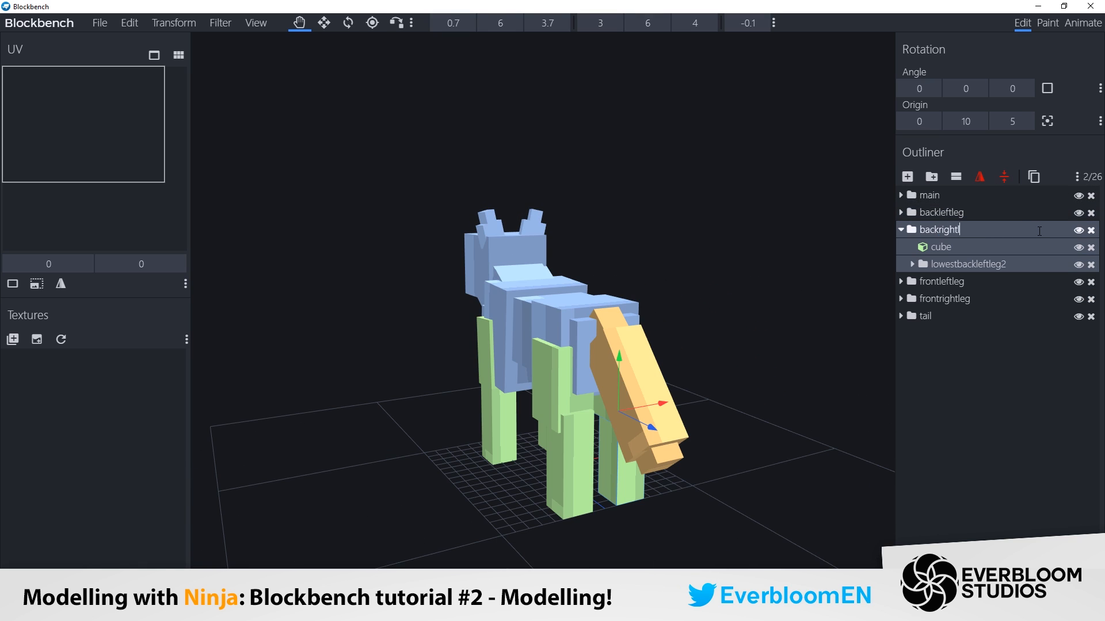
key("Return")
Rename the child group inside backrightleg as lowestbackrightleg and collapse the leg group.
double_click(984, 265)
key("BackSpace")
key("BackSpace")
key("BackSpace")
key("BackSpace")
key("BackSpace")
key("BackSpace")
key("BackSpace")
key("BackSpace")
type("rightleg")
key("Return")
left_click(1034, 370)
left_click(901, 229)
Extend the 5×5×3 throat cube under the head forward to a depth of 4.
left_click_drag(743, 283, 639, 345)
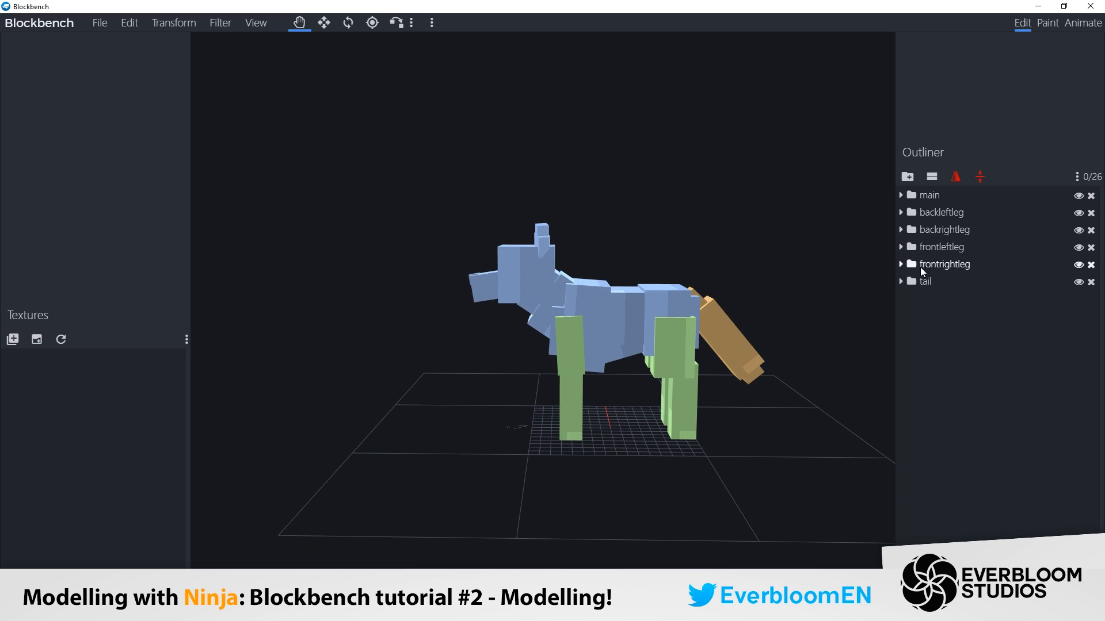
left_click_drag(784, 233, 529, 276)
scroll(558, 275, "up", 5)
scroll(558, 272, "up", 4)
left_click(545, 219)
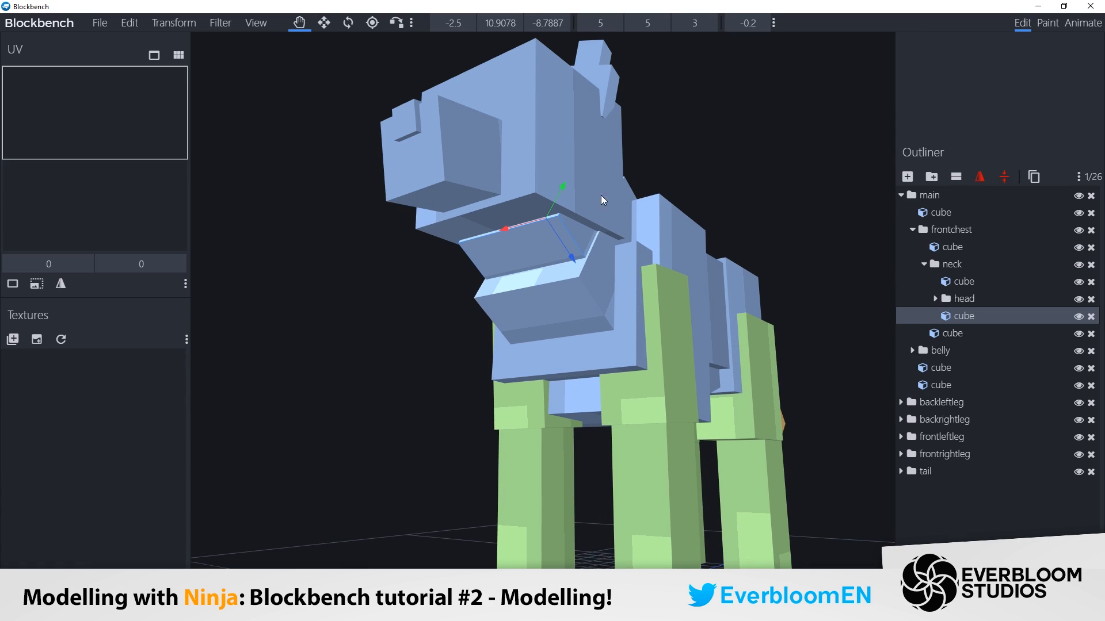
left_click_drag(601, 195, 498, 233)
key("s")
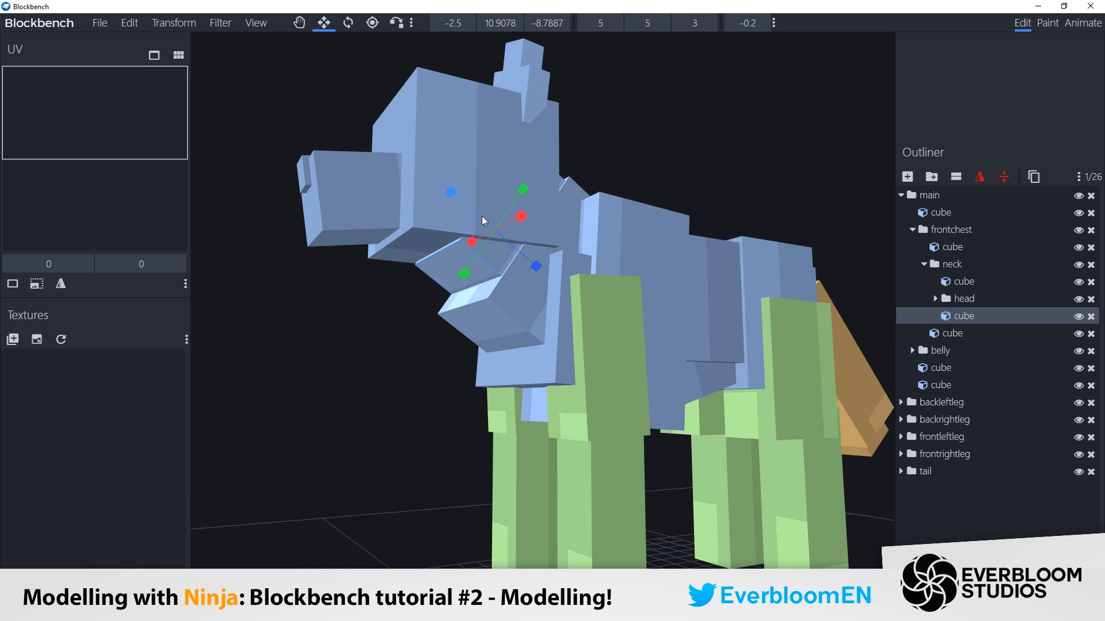
left_click(467, 199)
left_click(478, 234)
left_click_drag(459, 199, 446, 189)
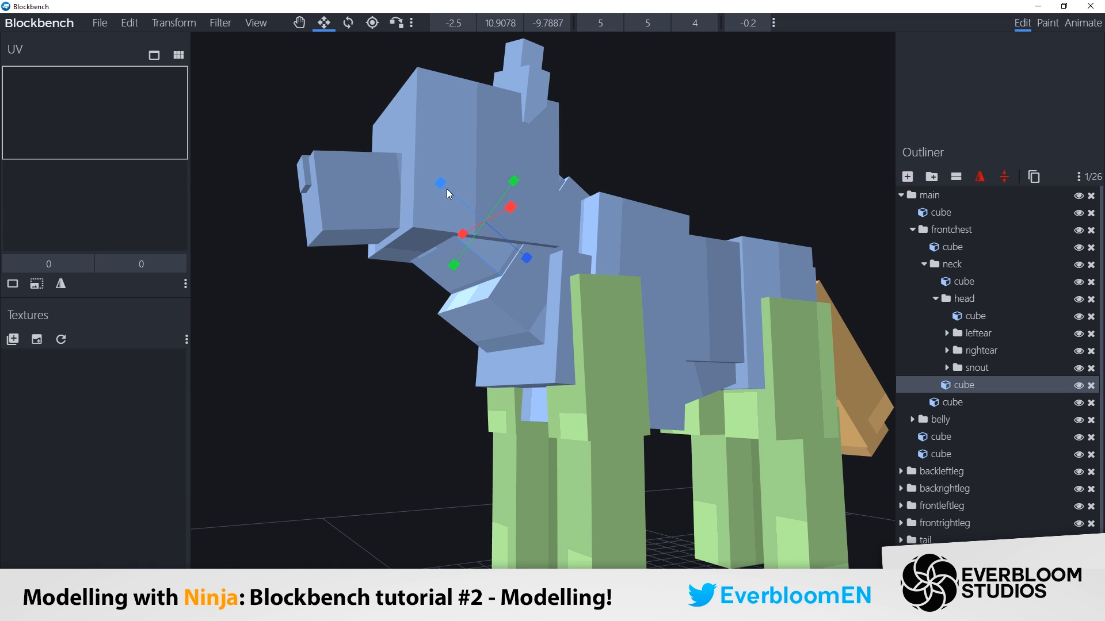
key("v")
left_click_drag(637, 178, 551, 191)
scroll(599, 188, "down", 3)
Check the pivot placement of the neck, body and tail groups on the model.
key("p")
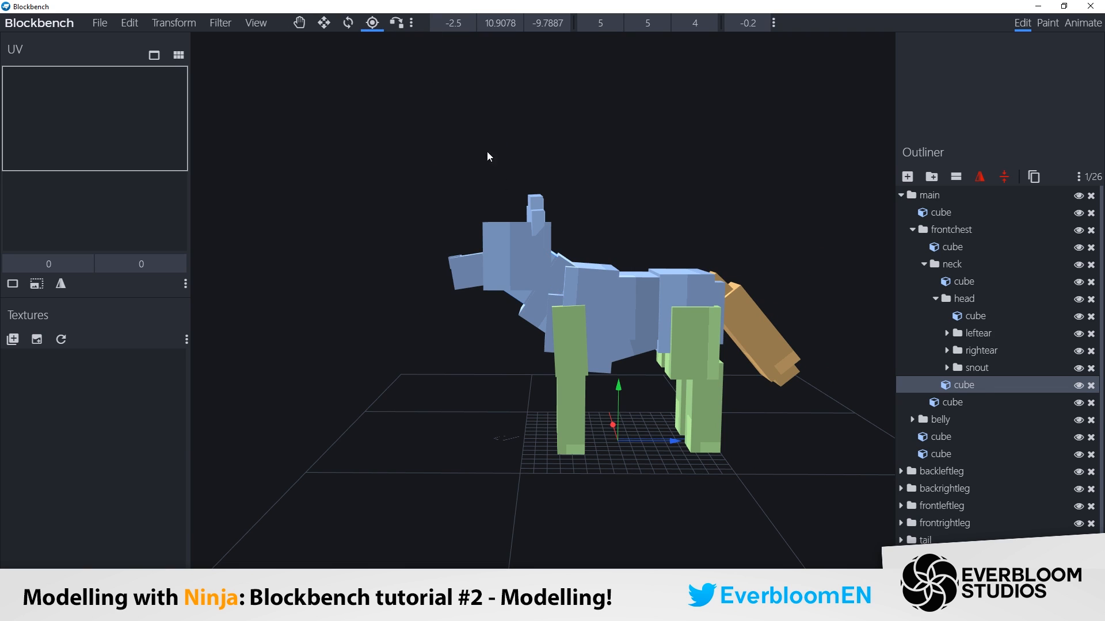
left_click(512, 242)
left_click_drag(615, 217, 491, 293)
key("z")
key("z")
left_click(492, 295)
left_click_drag(633, 285, 765, 221)
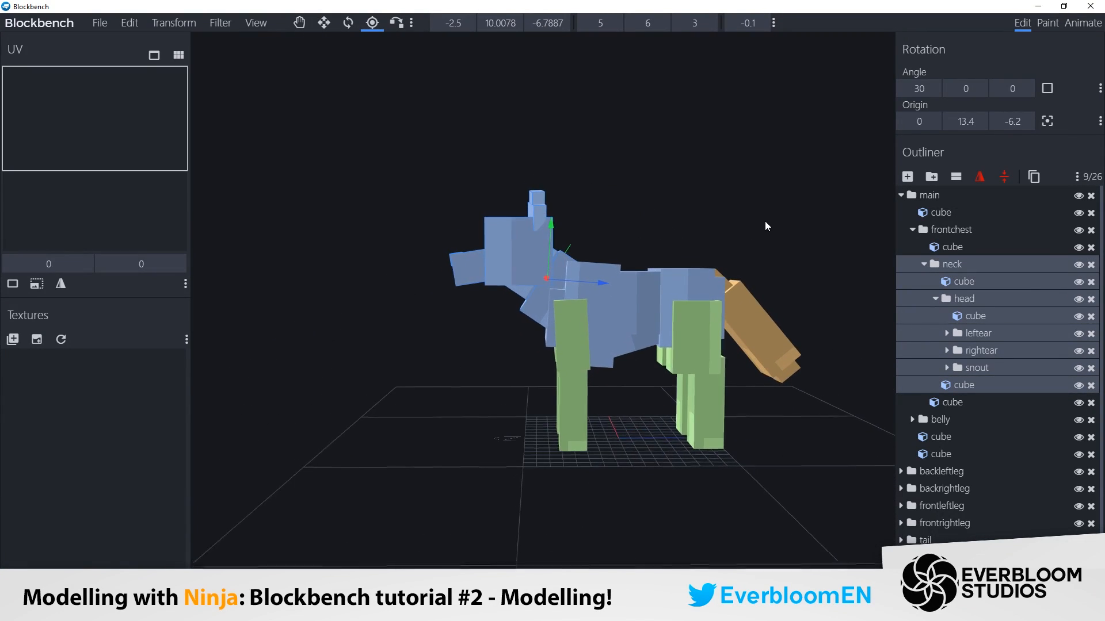
left_click(611, 283)
left_click(695, 324)
left_click_drag(795, 299, 739, 335)
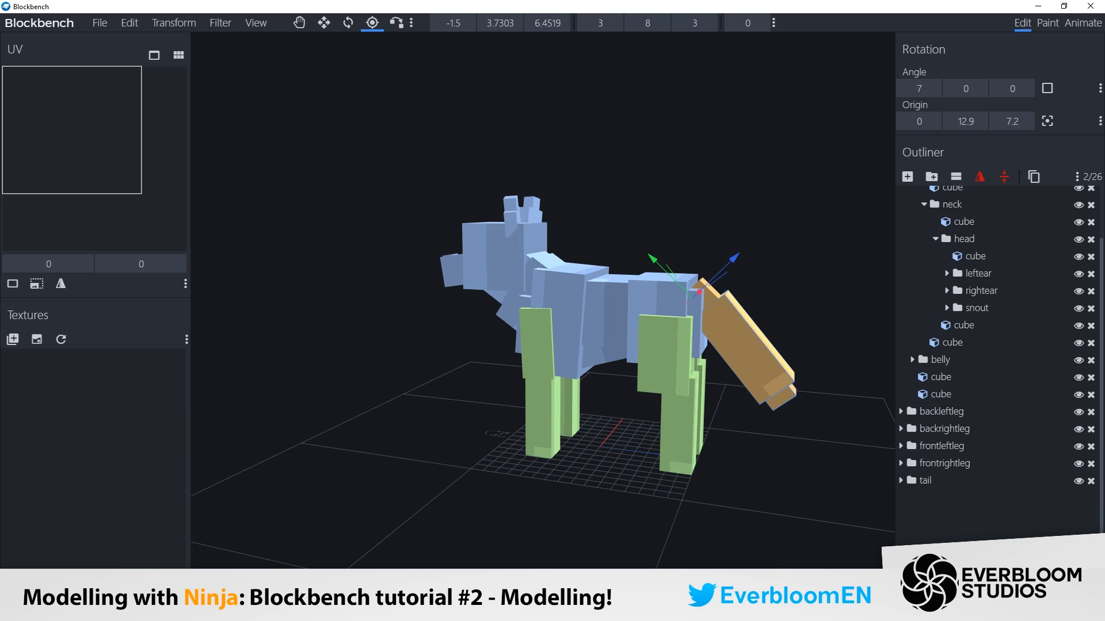
left_click(977, 506)
scroll(976, 468, "up", 2)
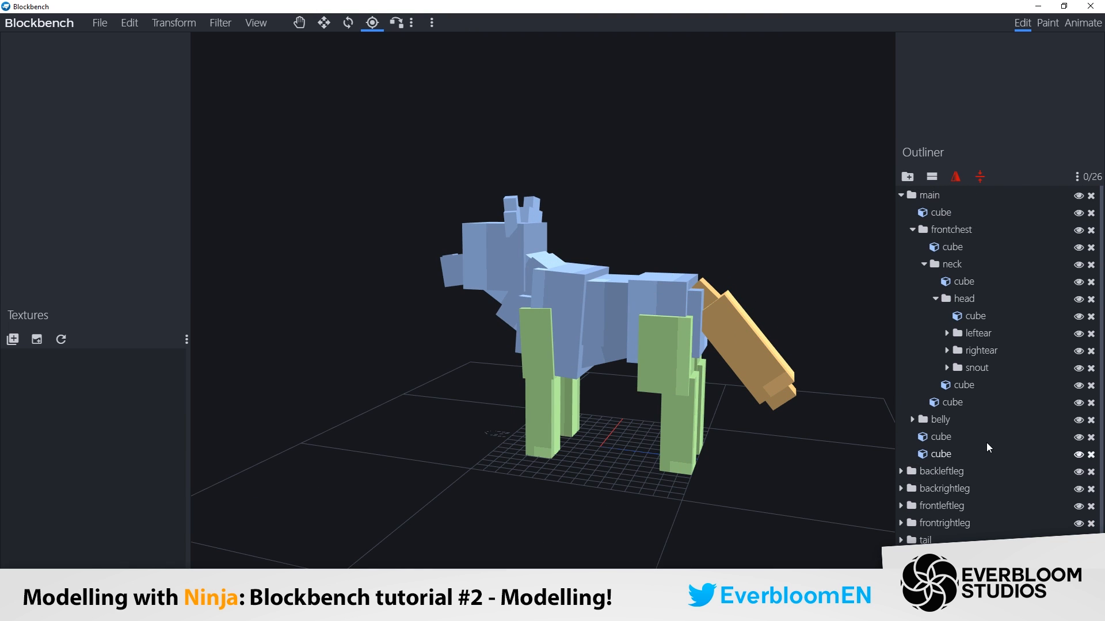
Collapse the main group and check the contents and child groups of the backleftleg and backrightleg groups.
left_click(901, 195)
left_click(901, 212)
left_click(912, 247)
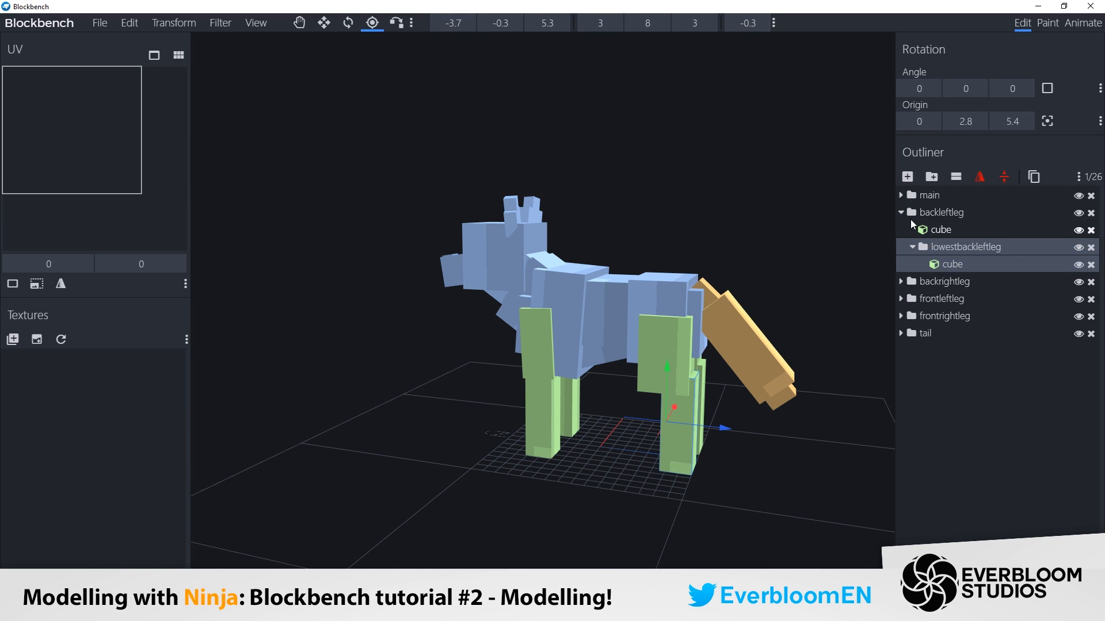
left_click(900, 212)
left_click(900, 230)
left_click(911, 264)
left_click(910, 264)
left_click(901, 230)
Check the contents and child groups of the frontleftleg and frontrightleg groups, leaving both collapsed.
left_click(901, 248)
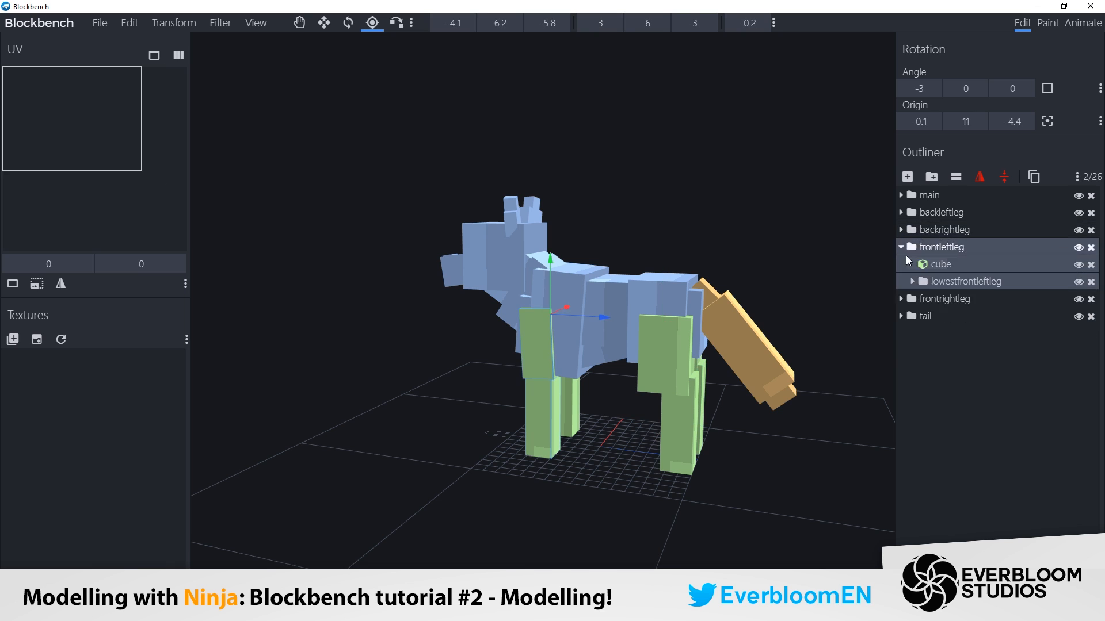
left_click(912, 281)
left_click(900, 247)
left_click(901, 265)
left_click(912, 299)
left_click(903, 268)
left_click(901, 265)
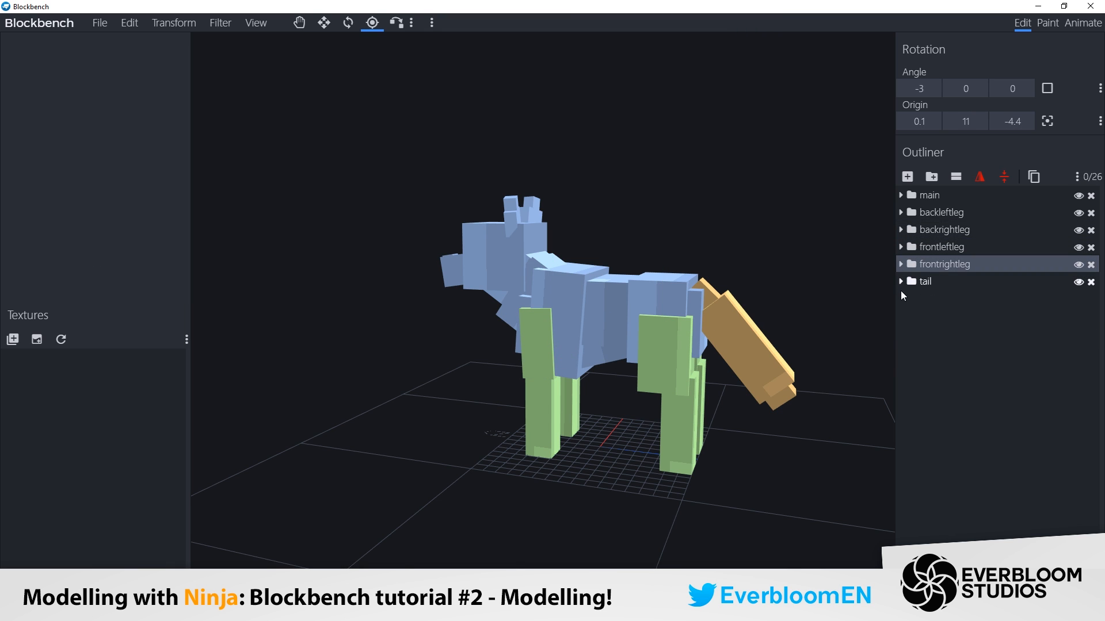
Check the nesting of the tail, tailmiddle and tailend groups and collapse the tail group.
left_click(900, 281)
left_click(912, 316)
left_click(923, 350)
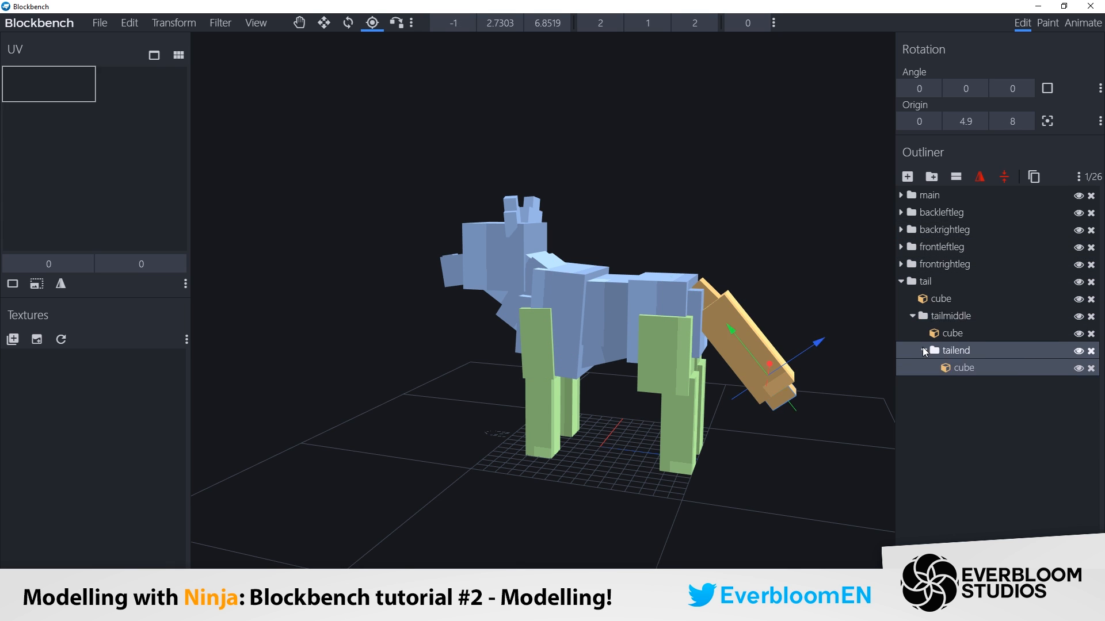
left_click(901, 281)
Clear the selection and examine the husky's proportions from the side and the front.
left_click(821, 264)
left_click_drag(821, 264, 748, 225)
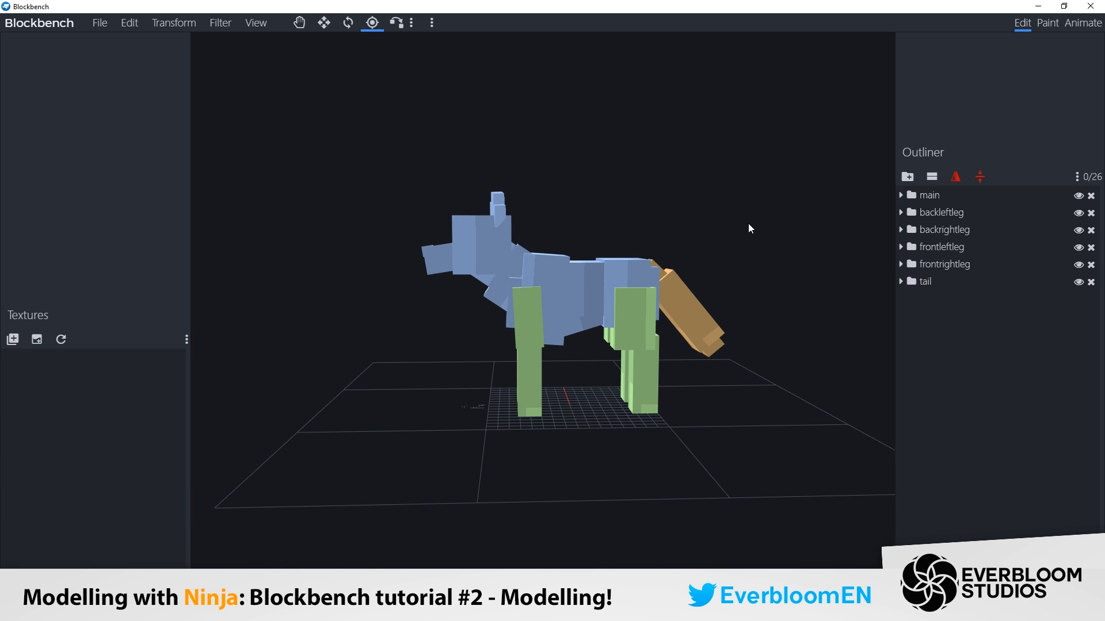
left_click_drag(747, 229, 758, 190)
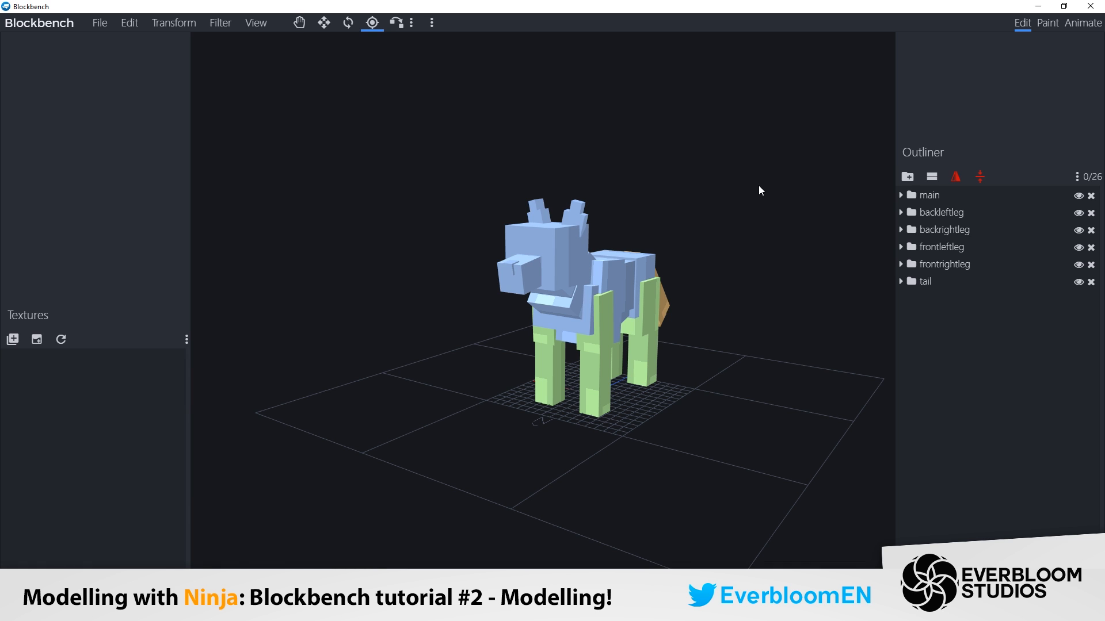
mouse_move(758, 186)
left_mouse_down()
mouse_move(661, 241)
mouse_move(560, 212)
mouse_move(659, 180)
mouse_move(752, 187)
mouse_move(771, 202)
left_mouse_up()
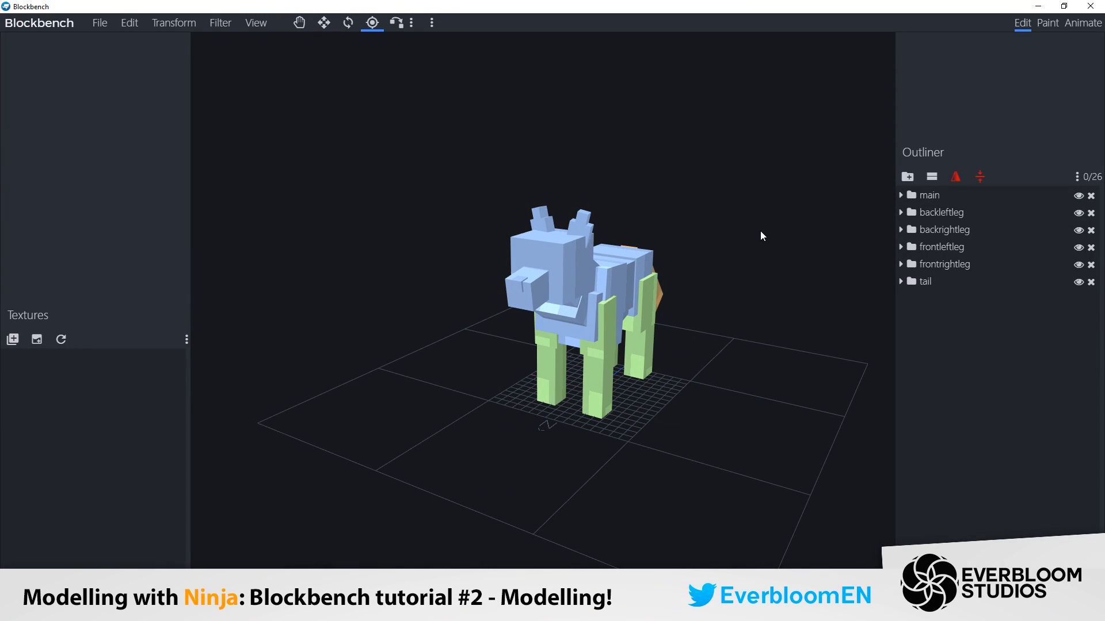
left_click_drag(757, 230, 794, 242)
Select the husky's snout group, try resizing it sideways and clear the selection.
left_click(603, 316)
left_click(607, 322)
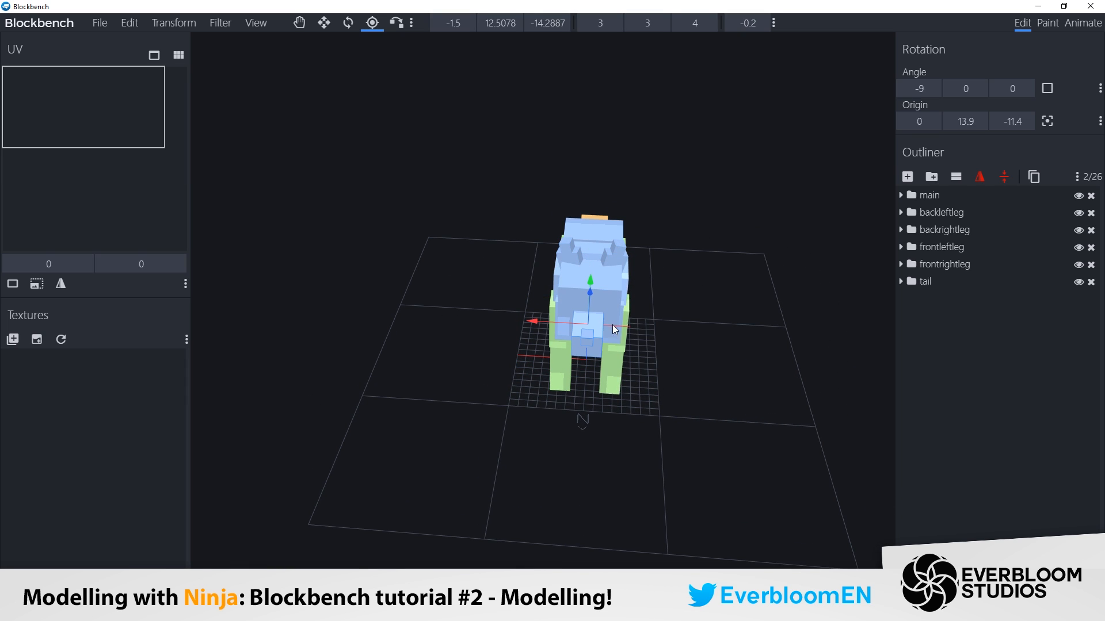
left_click(299, 23)
key("s")
left_click_drag(632, 333, 641, 334)
key("v")
left_click(758, 277)
Review the whole husky model from the side, the rear and the front.
left_click_drag(758, 278, 597, 219)
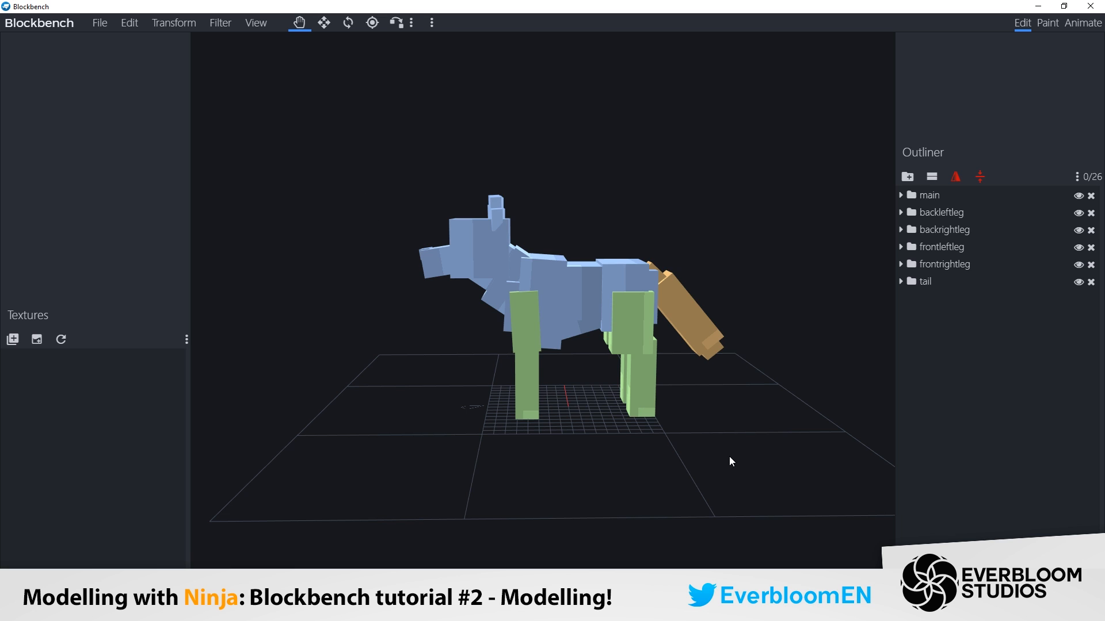
left_click_drag(731, 461, 713, 262)
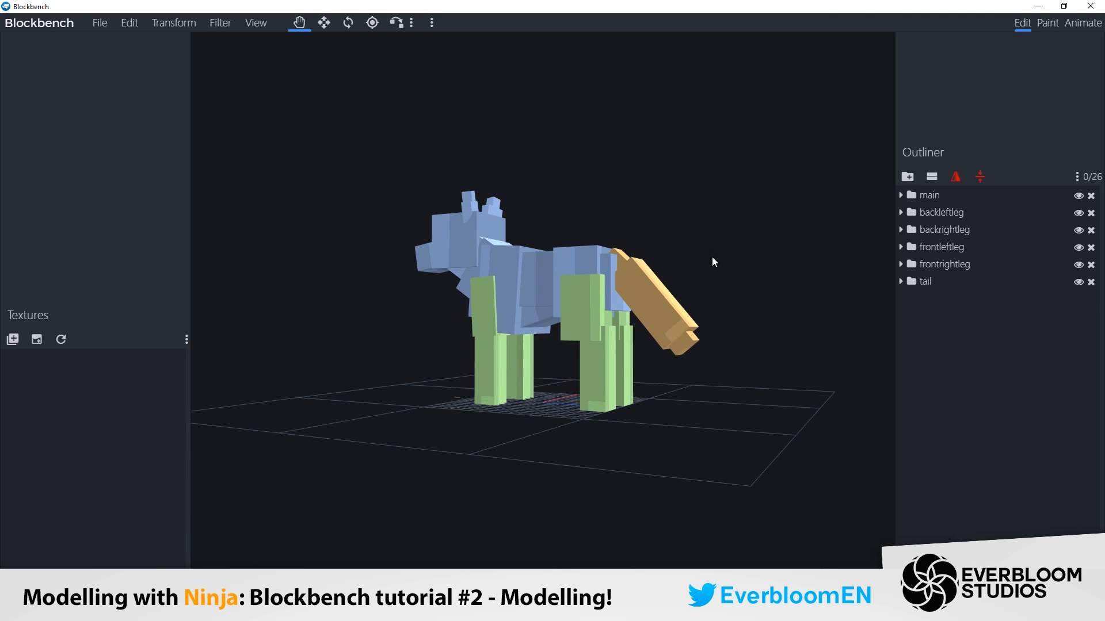
left_click_drag(414, 353, 716, 424)
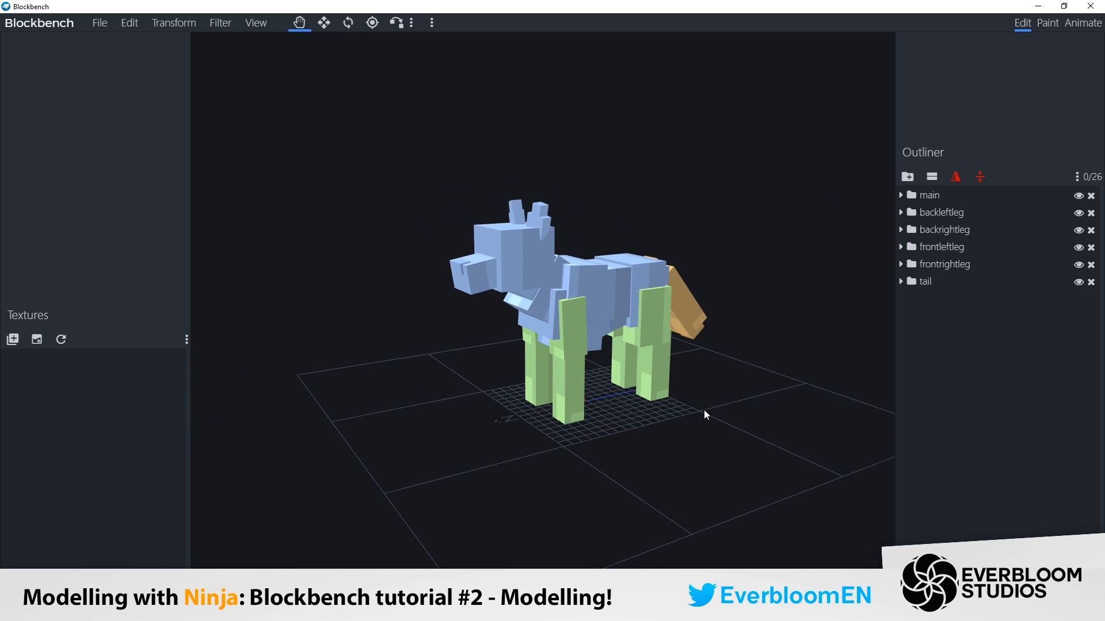